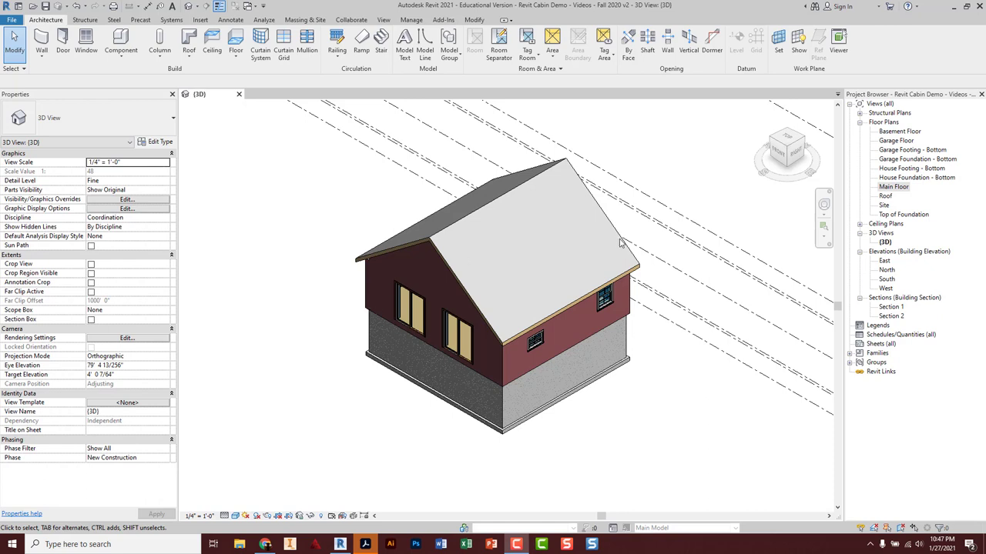
Open the Main Floor plan view and zoom in on the cabin.
double_click(891, 189)
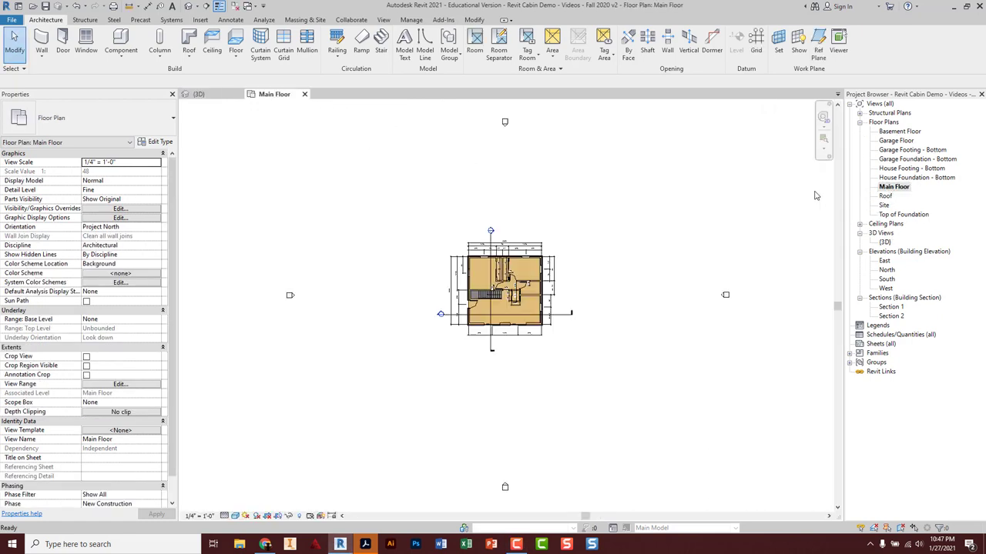
scroll(535, 319, "up", 8)
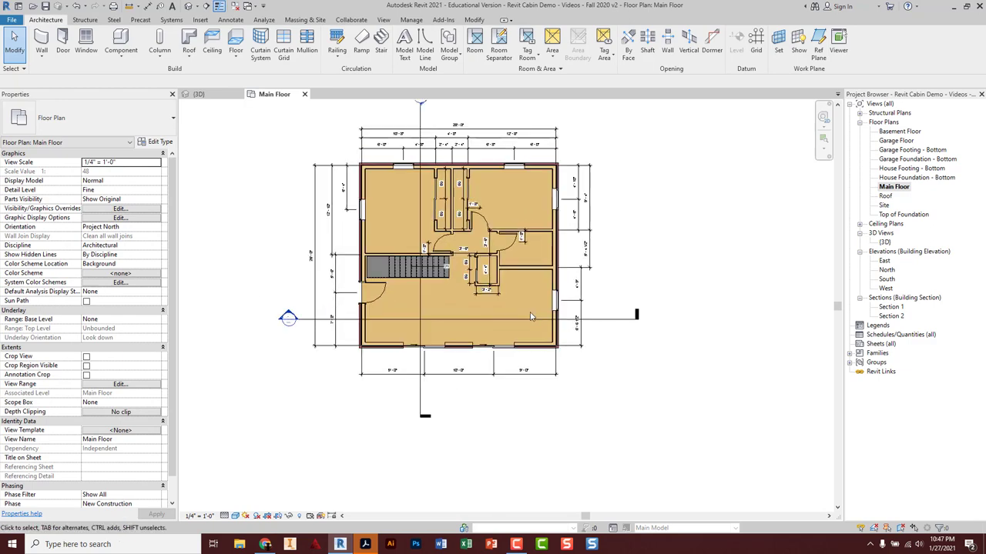
left_click(501, 305)
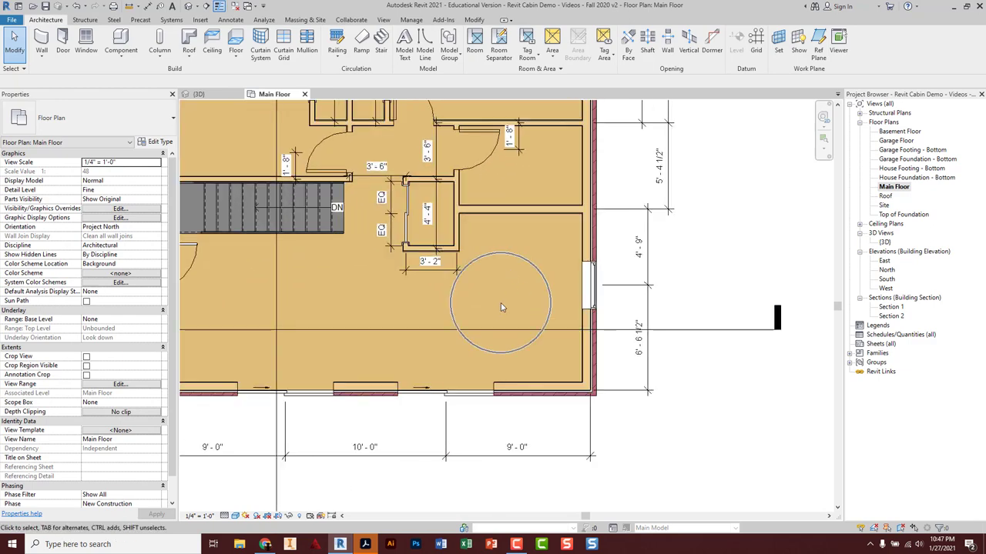
left_click(501, 305)
scroll(500, 305, "down", 5)
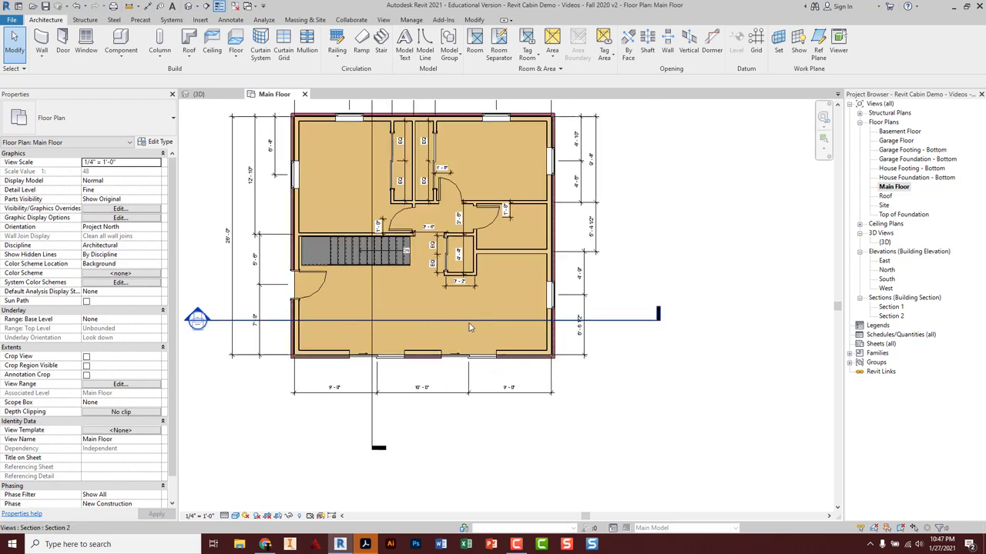
Drag the Section 2 line down so it sits below the cabin.
left_click(489, 323)
left_click_drag(490, 324, 482, 424)
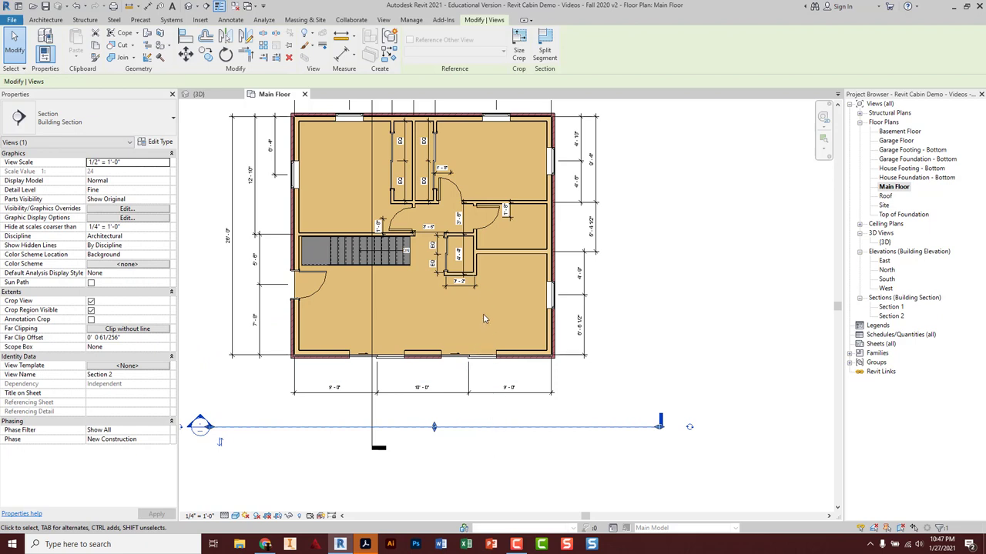
key("Escape")
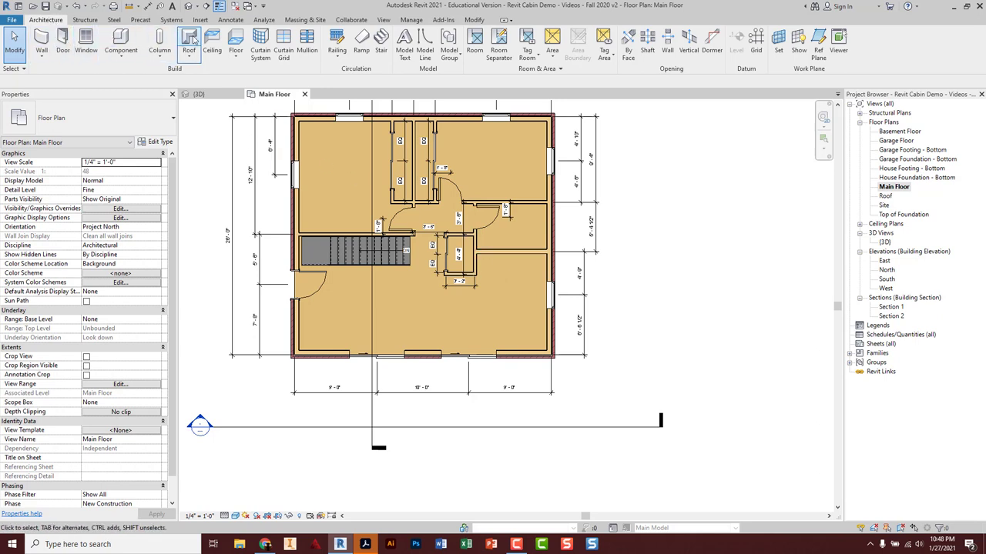
Start placing a component with the Refrigerator 30" x 32" RH type kept.
left_click(121, 42)
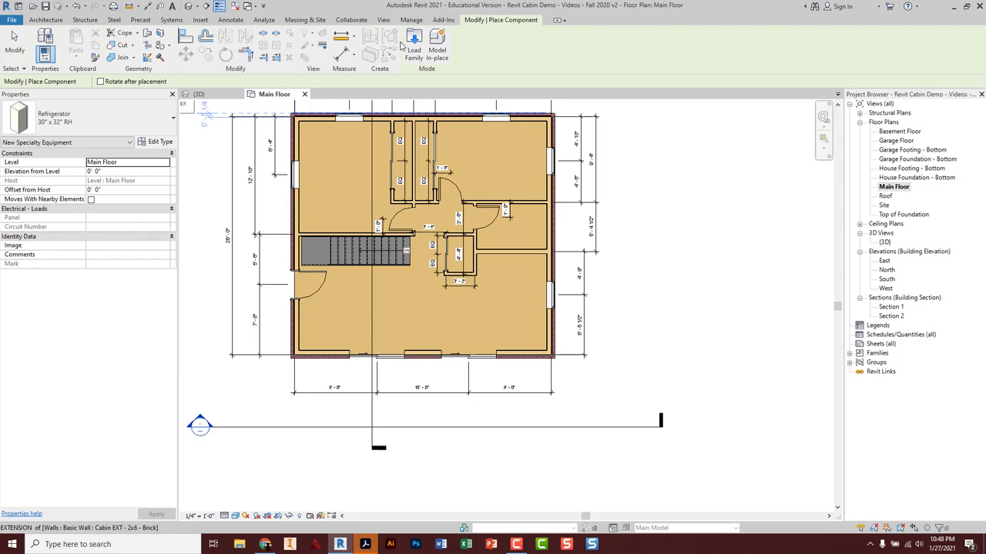
left_click(128, 120)
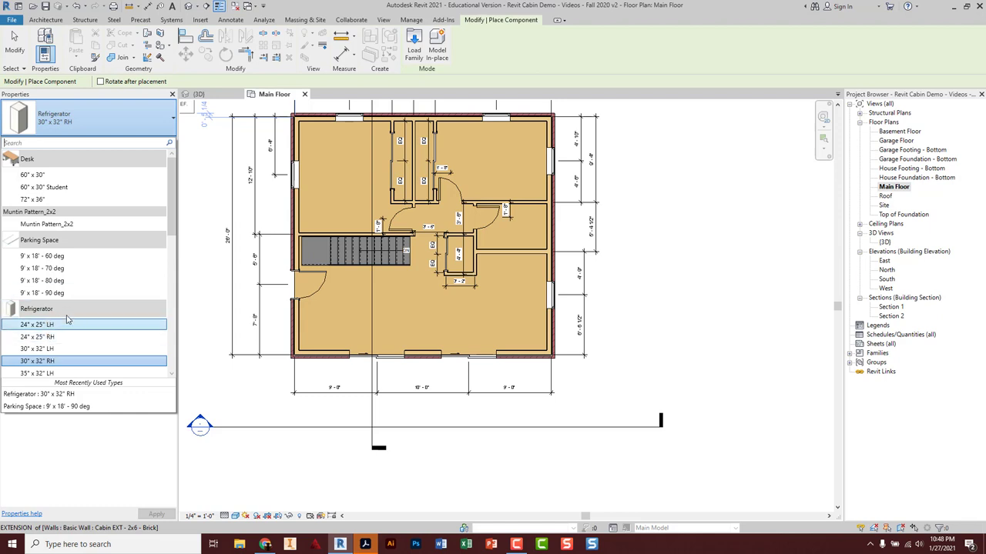
key("Escape")
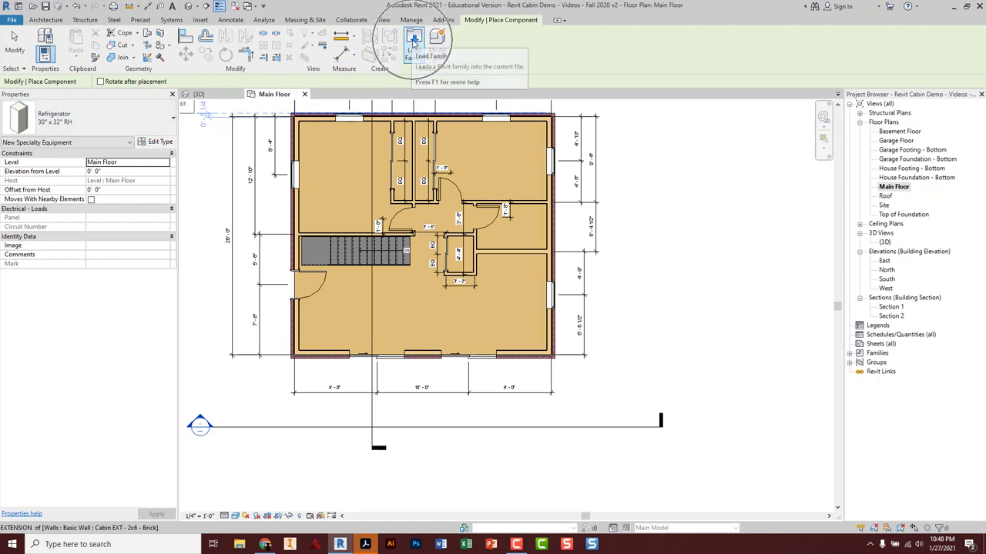
Load Refrigerator.rfa from Autodesk Revit Extras > Cabin Components.
left_click(414, 42)
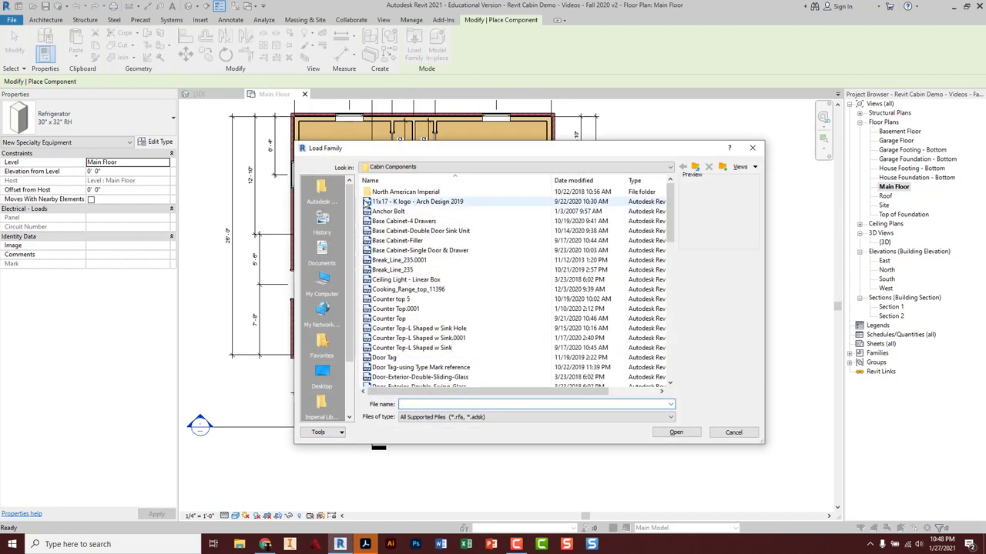
left_click(322, 193)
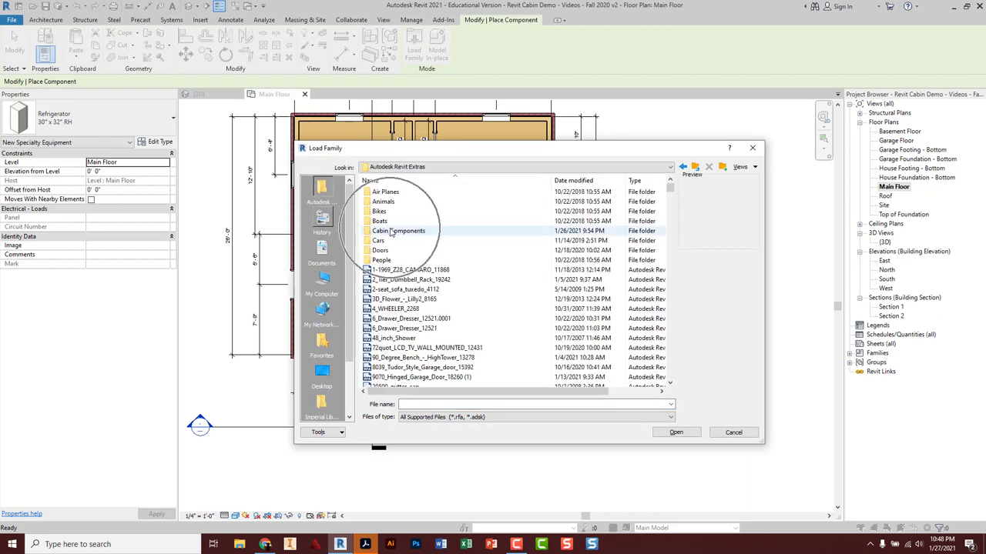
double_click(390, 232)
scroll(391, 235, "down", 10)
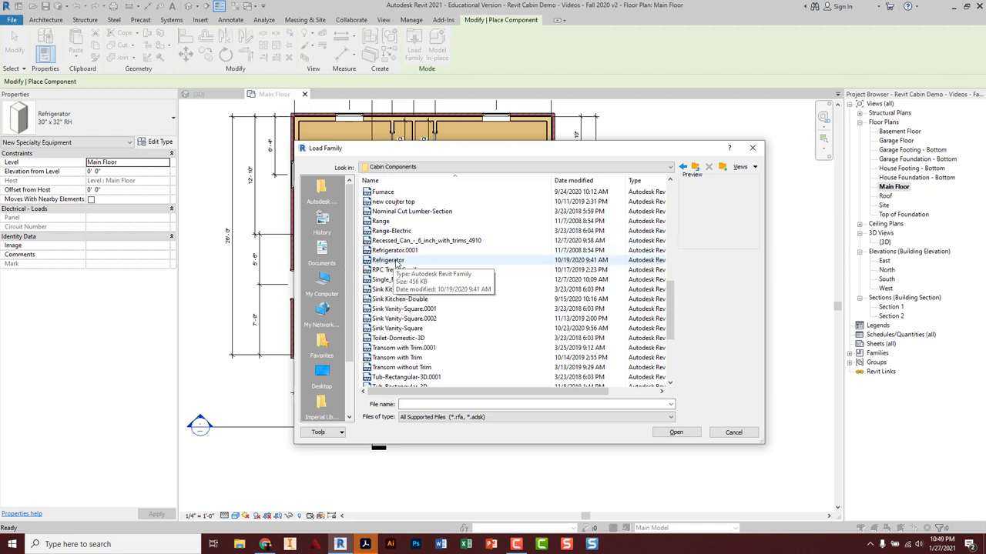
left_click(397, 262)
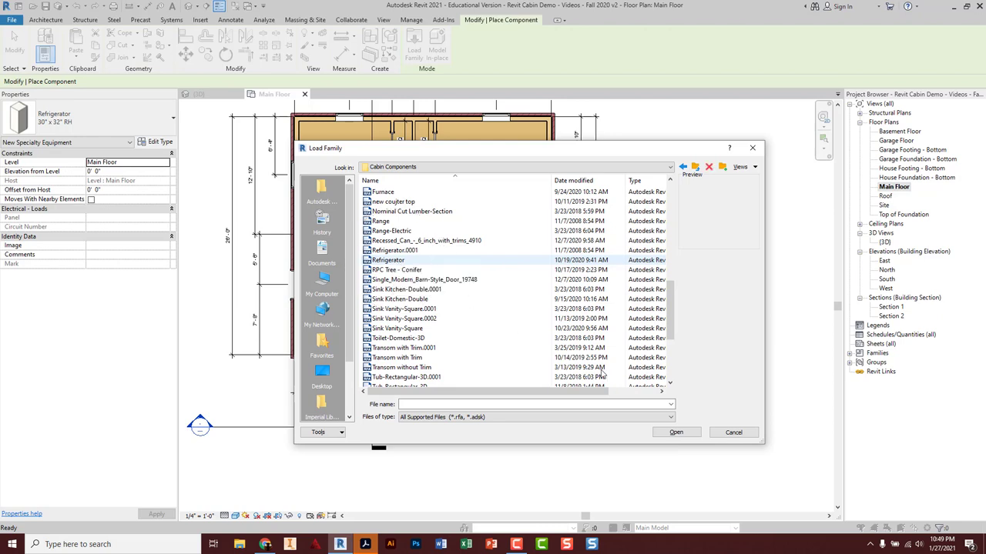
left_click(675, 432)
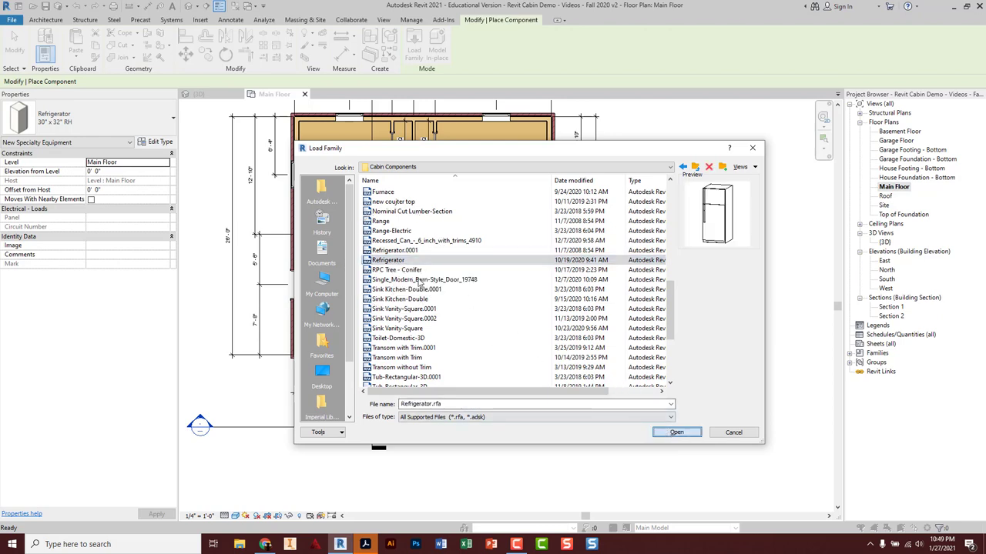
Place a Refrigerator 30" x 32" RH against the top wall of the lower-right room.
left_click(64, 114)
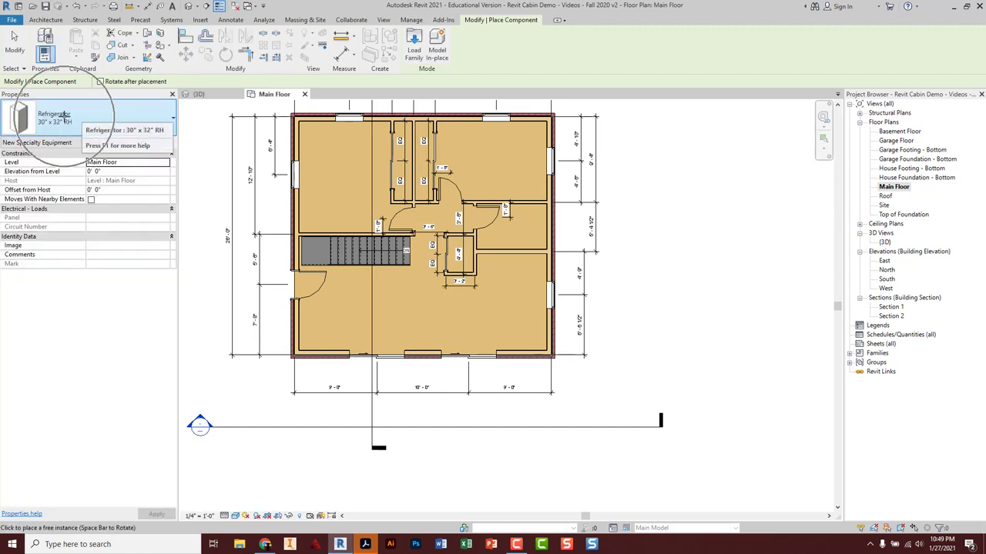
left_click(107, 116)
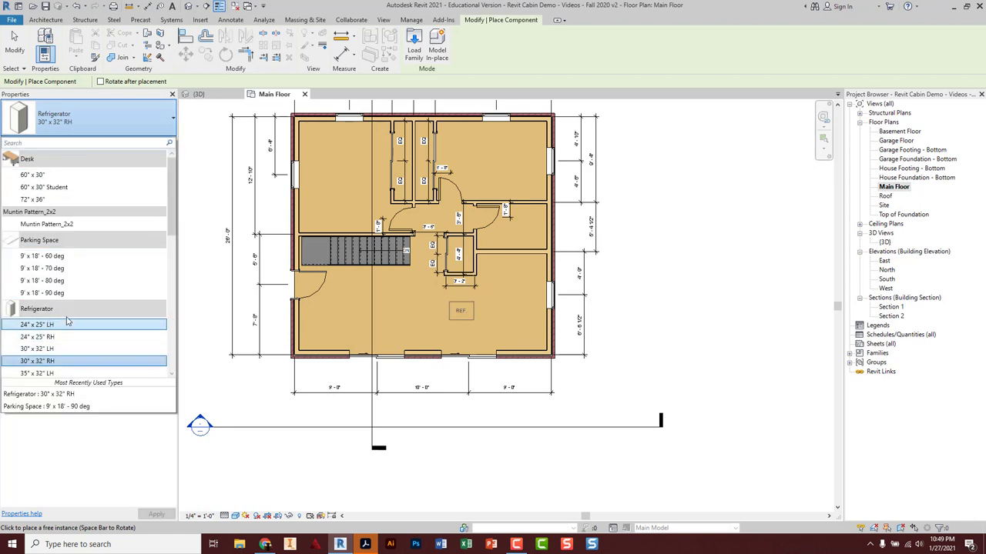
left_click(34, 362)
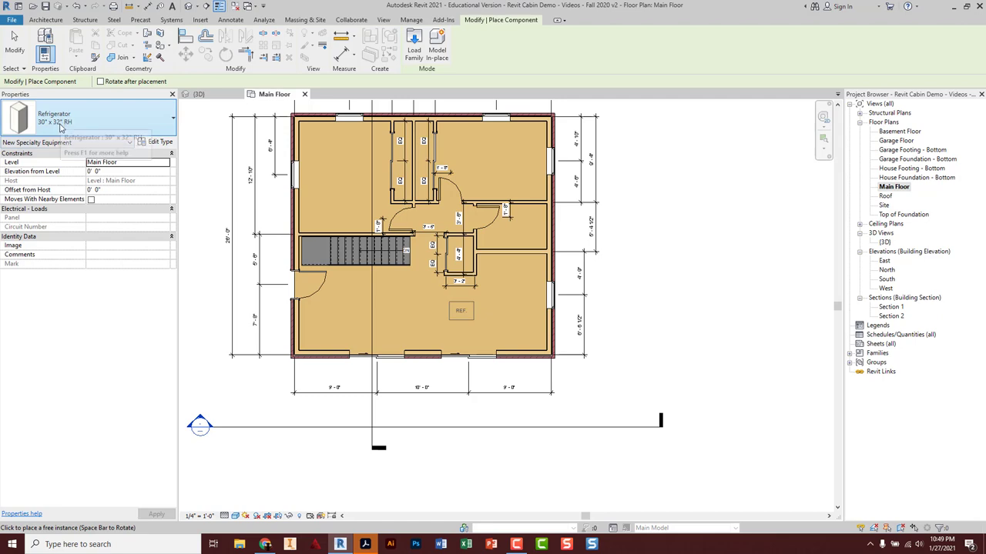
scroll(501, 269, "up", 3)
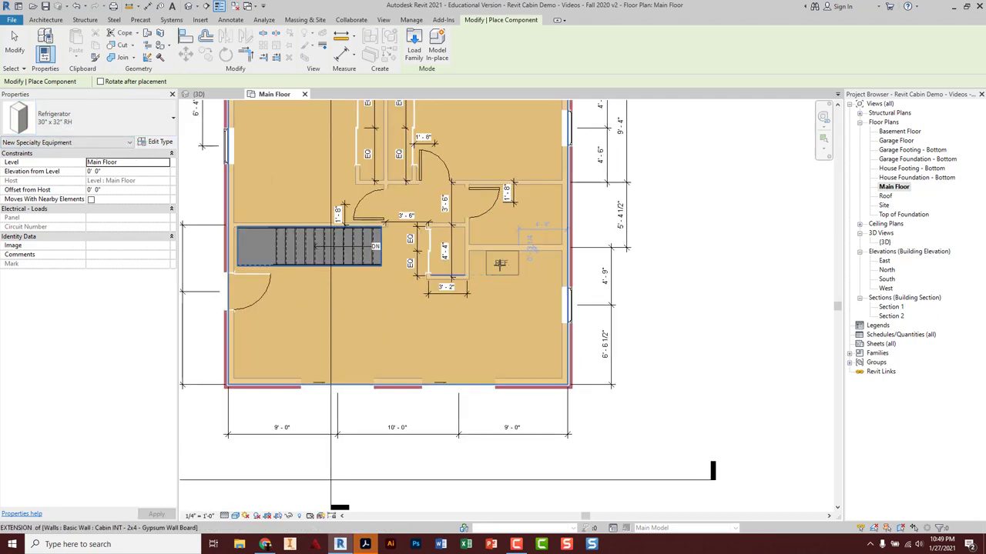
scroll(501, 270, "up", 2)
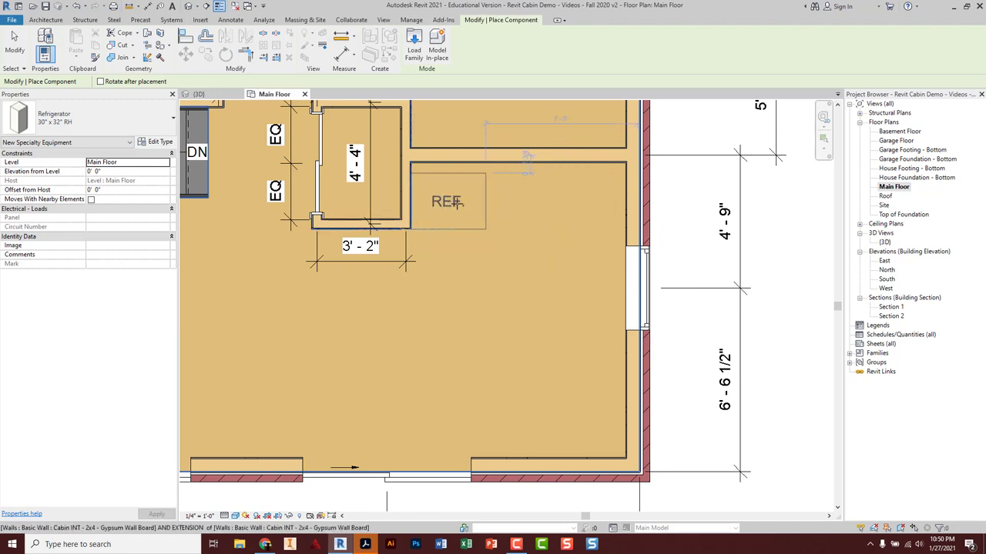
left_click(457, 204)
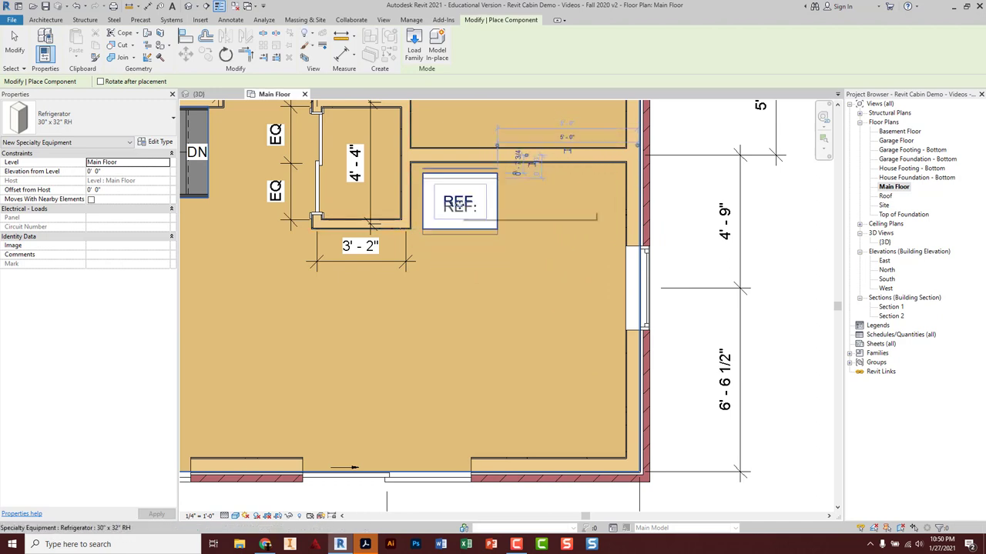
key("Escape")
key("Escape")
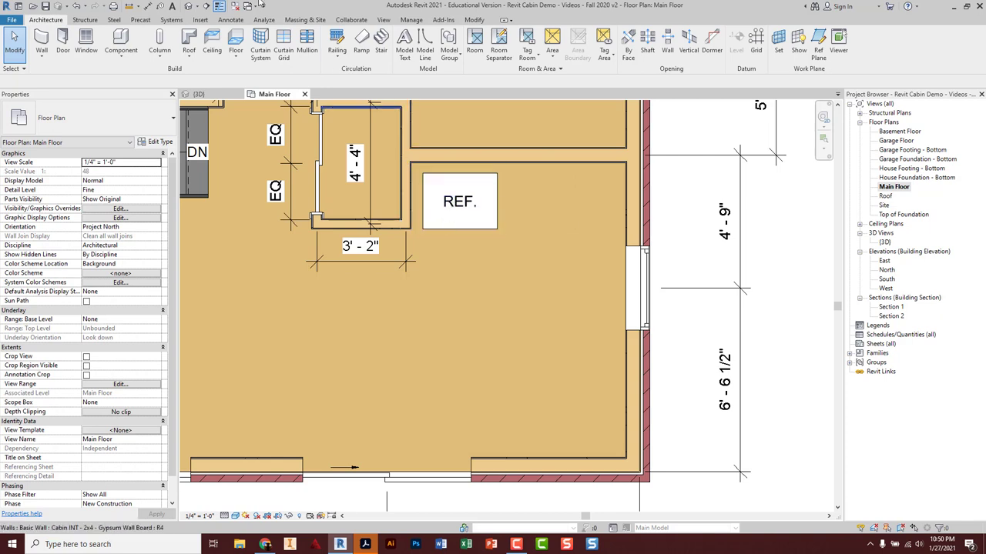
left_click(129, 7)
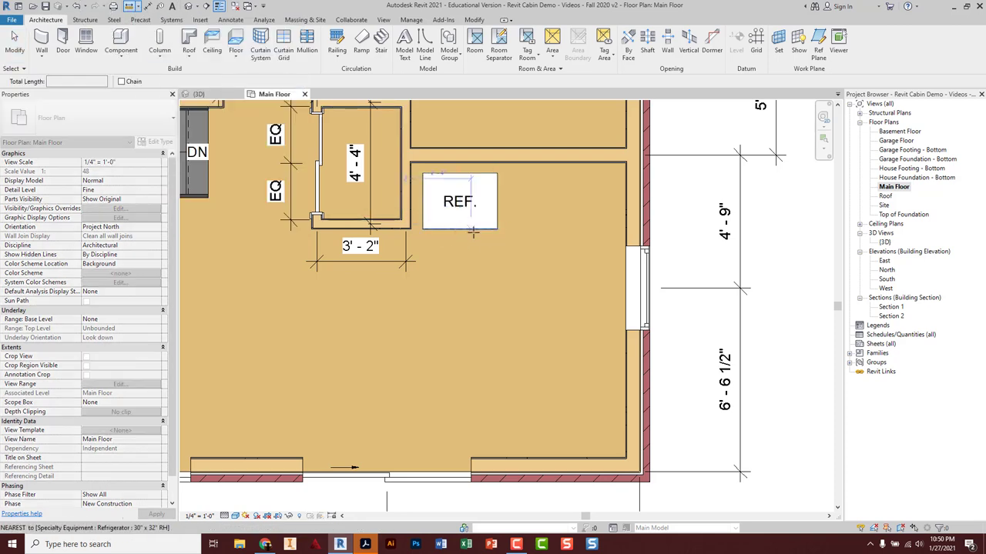
left_click(422, 228)
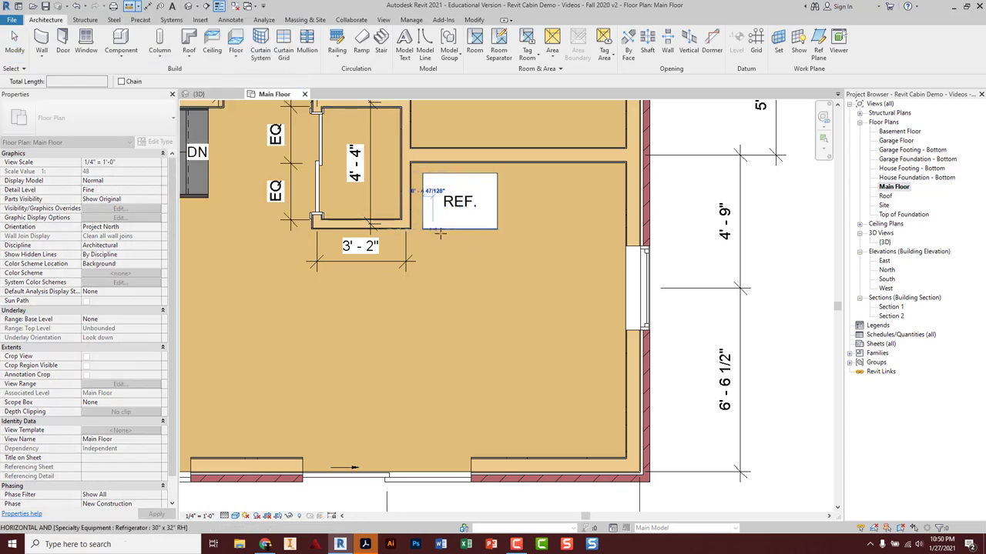
left_click(496, 229)
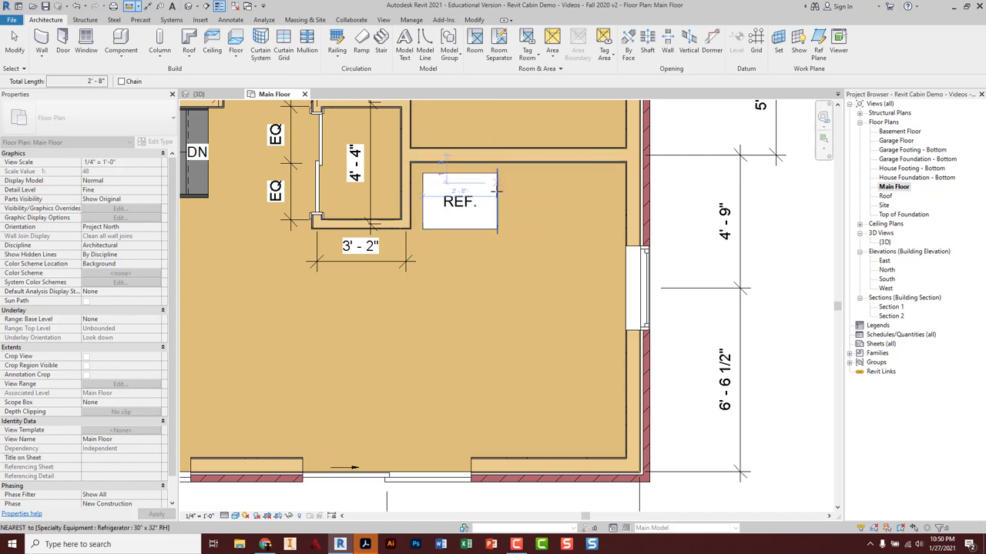
left_click(497, 229)
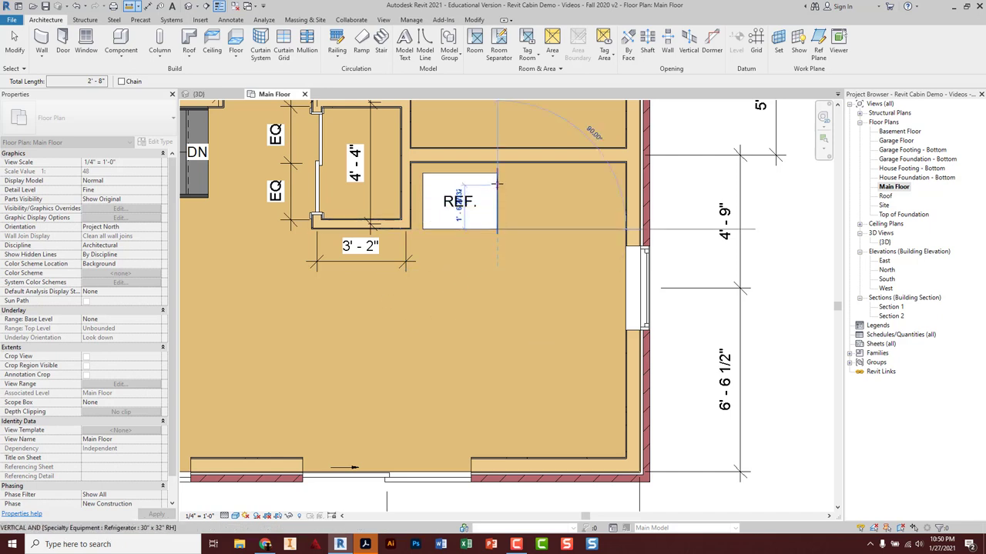
scroll(496, 173, "down", 2)
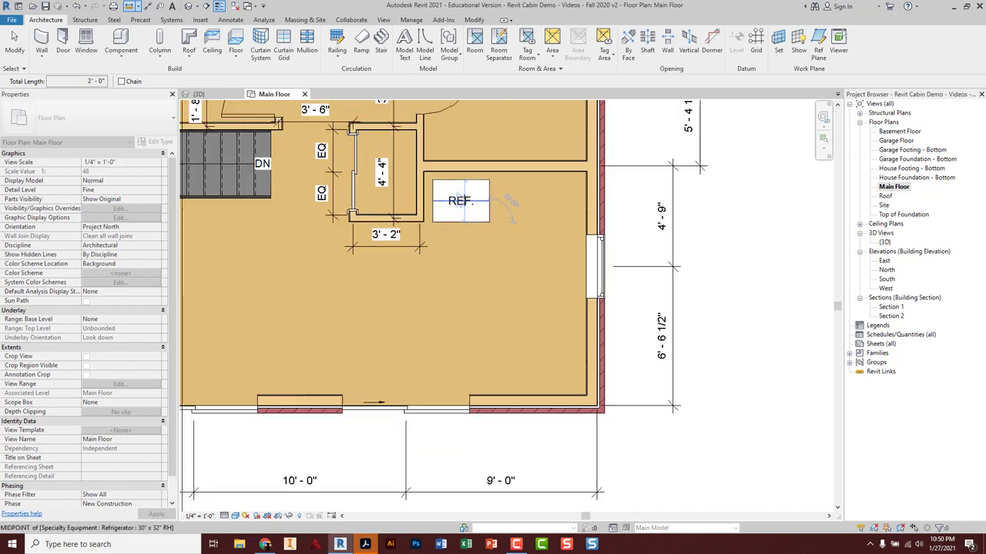
scroll(464, 202, "up", 5)
scroll(464, 201, "up", 5)
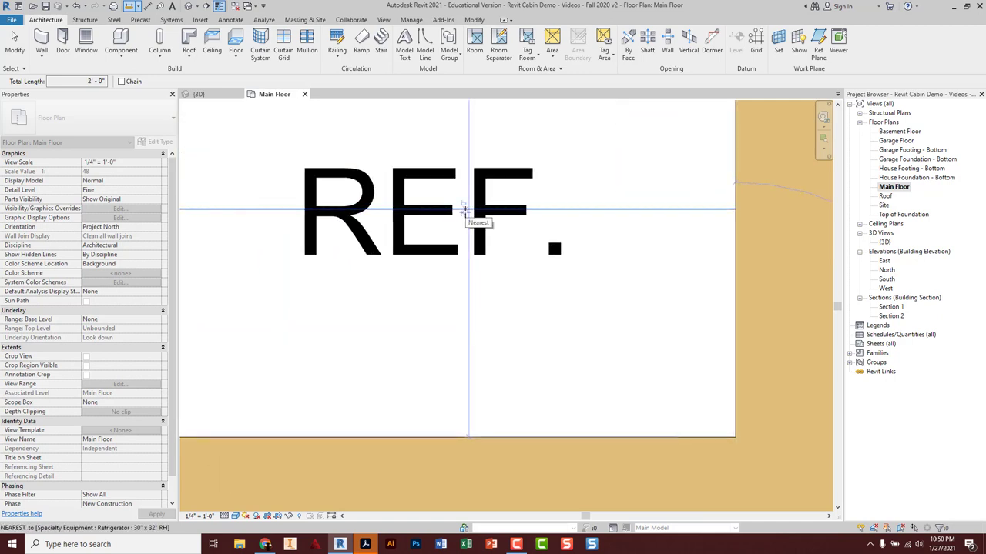
scroll(465, 209, "down", 4)
key("Escape")
key("Escape")
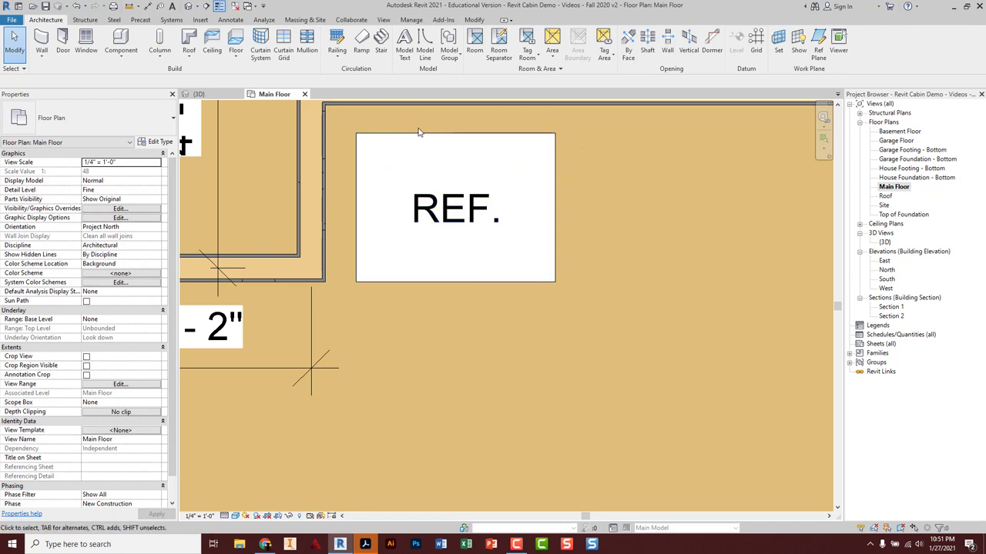
left_click(133, 7)
left_click(554, 281)
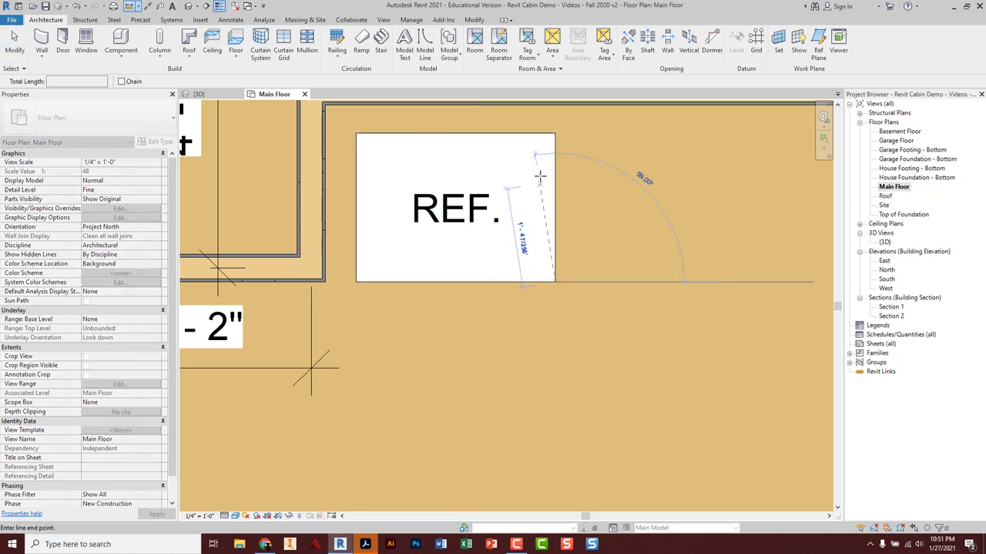
left_click(554, 121)
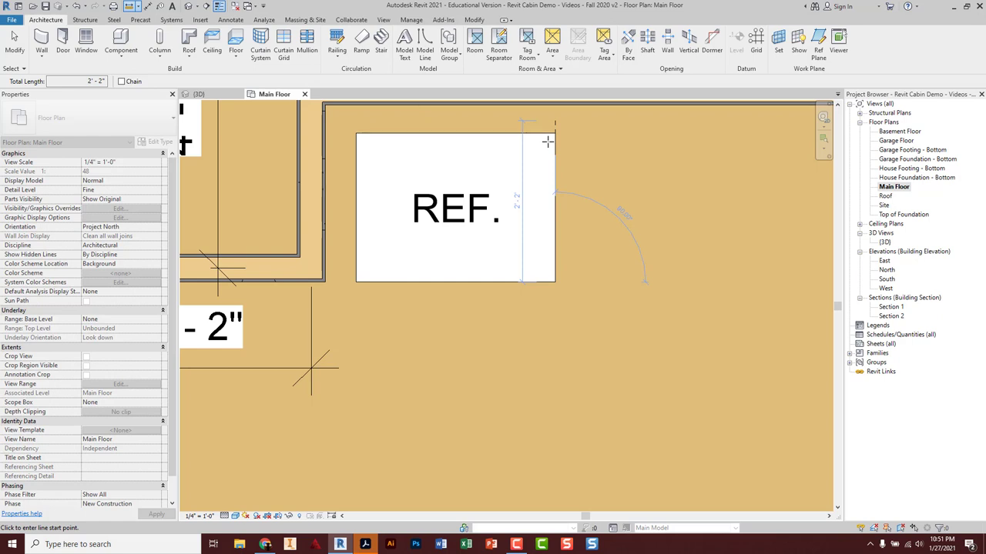
key("Escape")
key("Escape")
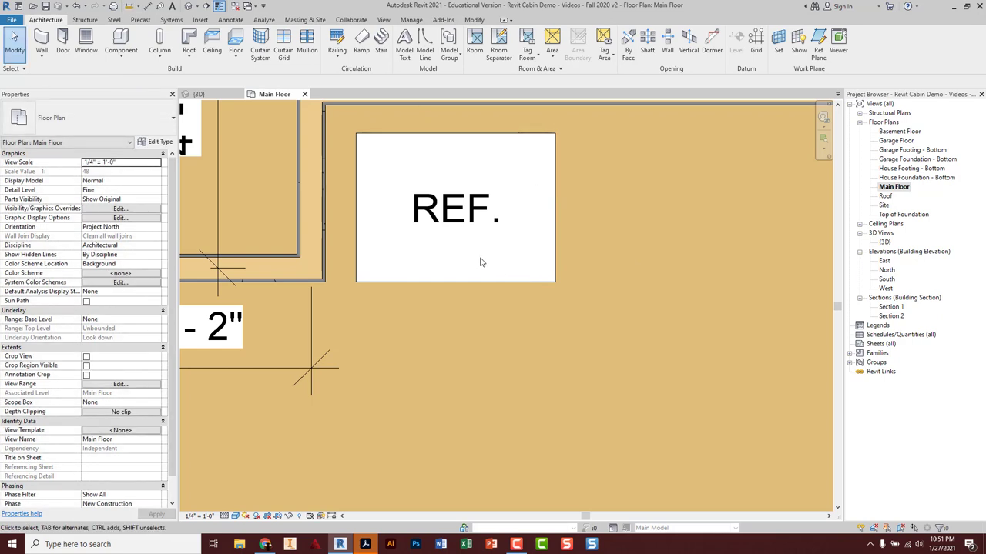
Change the refrigerator type's Depth from 2' 0" to 2' 6" in Type Properties.
left_click(445, 287)
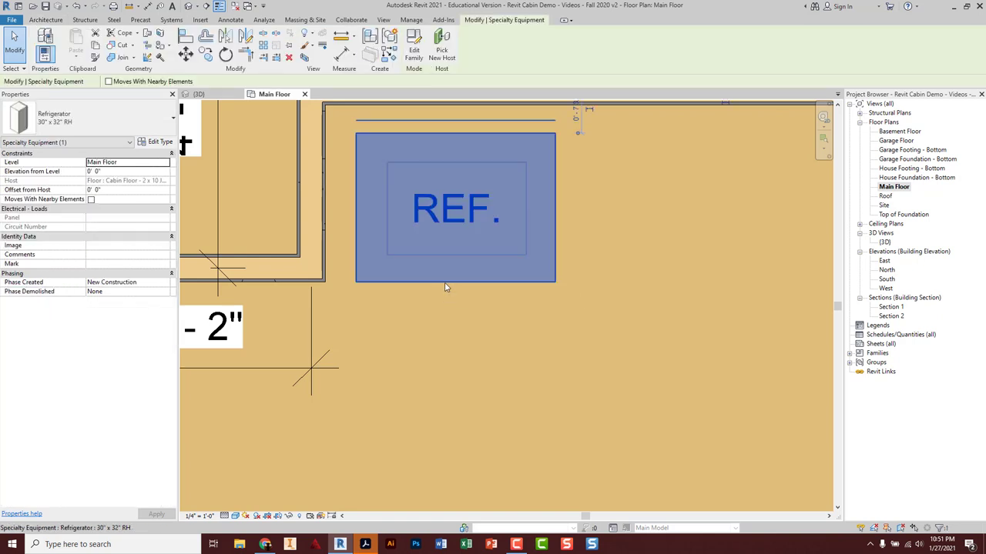
left_click(159, 142)
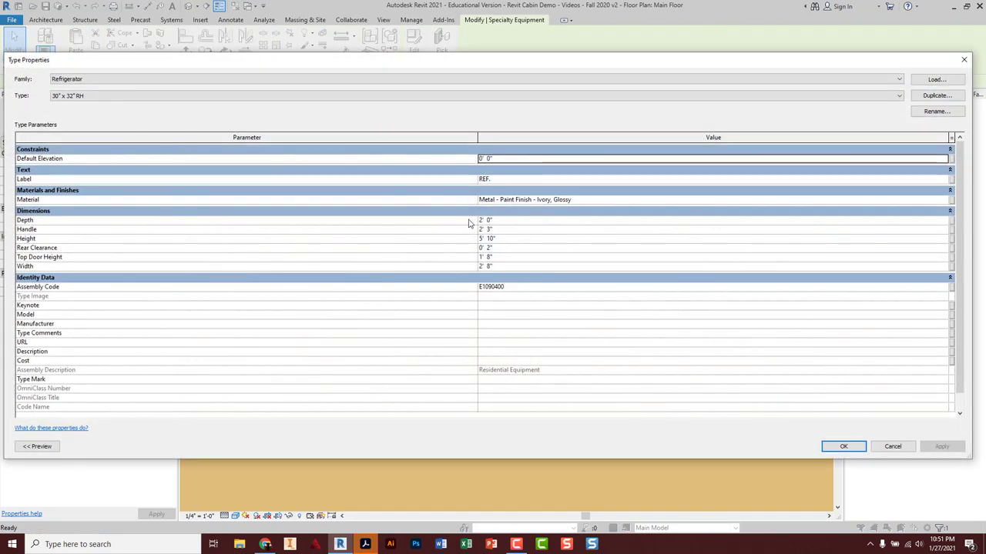
left_click(484, 221)
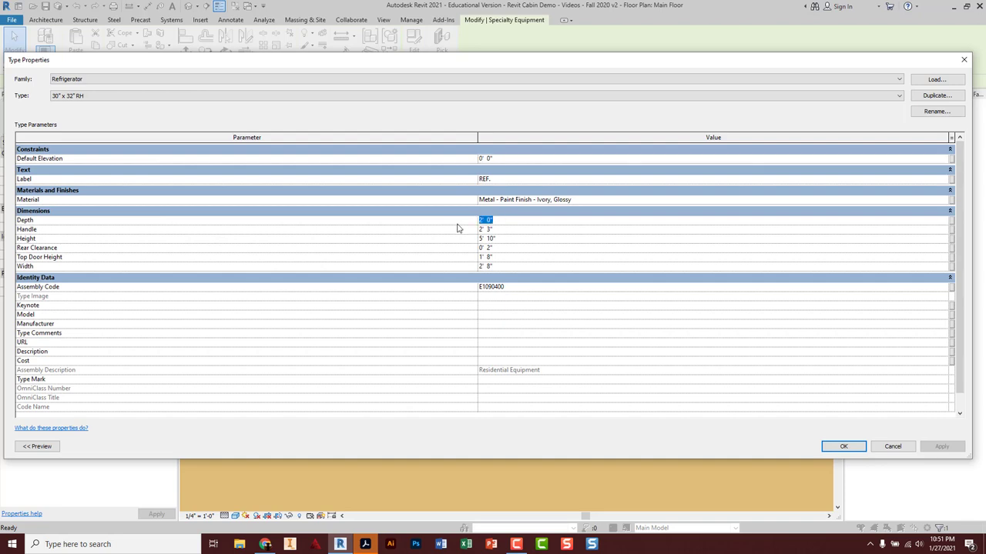
scroll(456, 228, "down", 1)
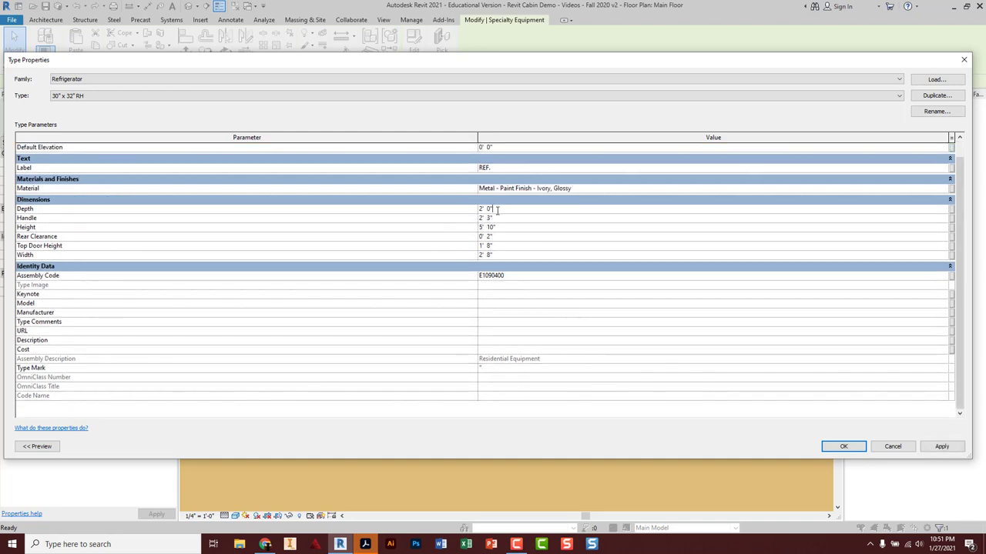
double_click(487, 209)
left_click(462, 213)
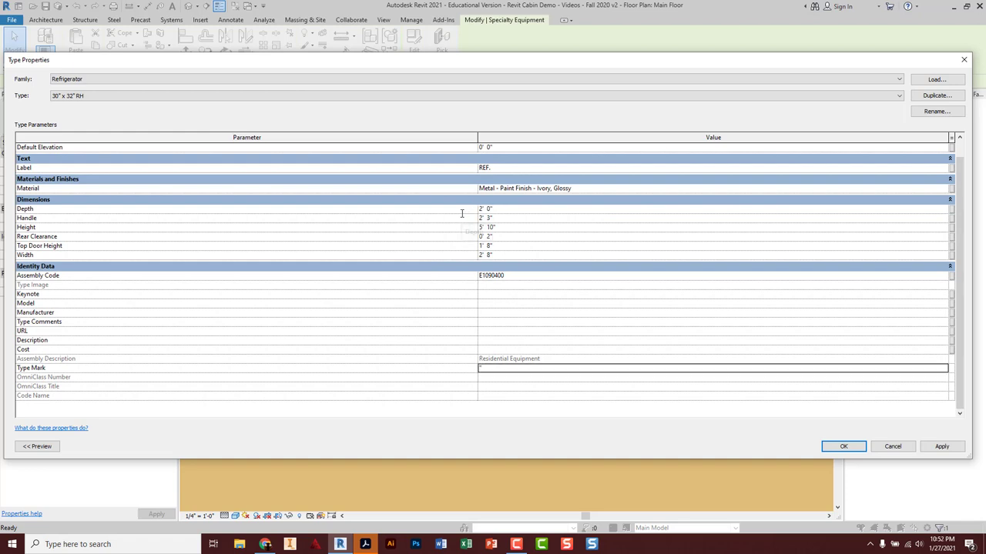
left_click(505, 209)
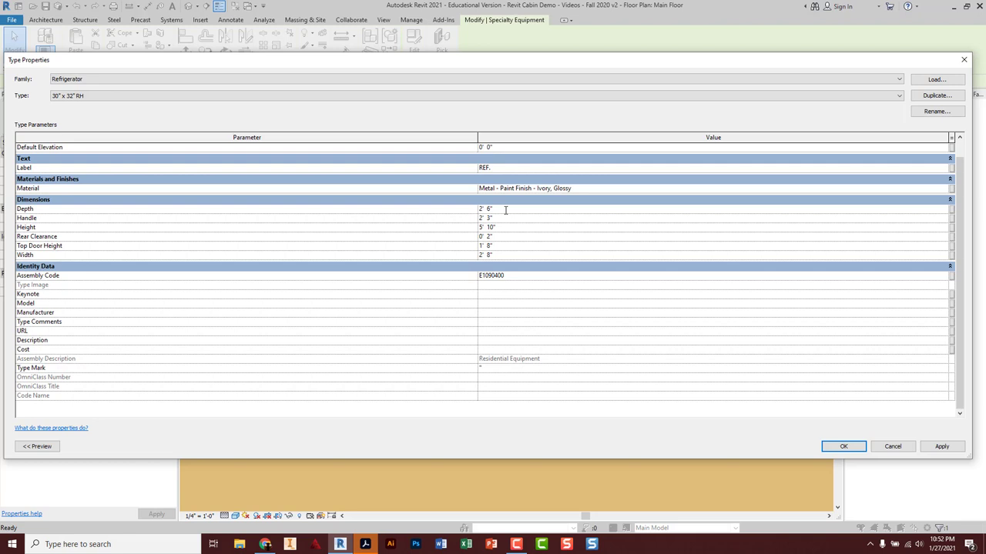
left_click(498, 259)
left_click(499, 189)
left_click(549, 191)
left_click(509, 193)
left_click(485, 208)
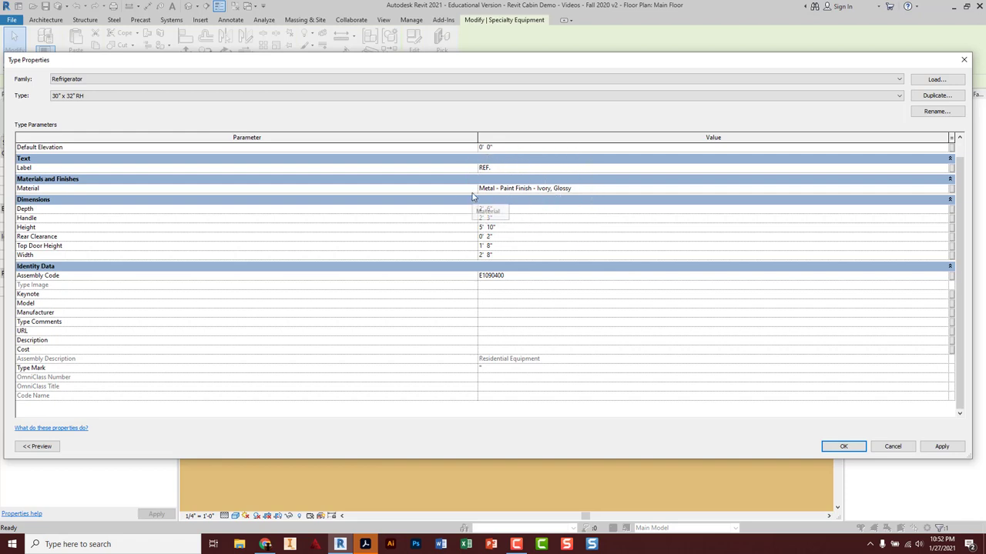
left_click(844, 447)
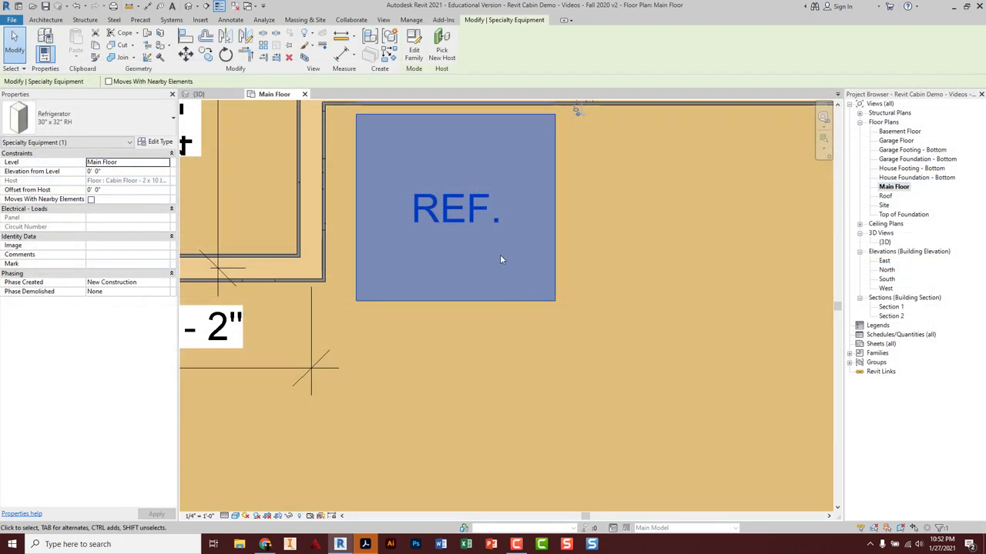
Align the refrigerator's left side to the left wall face and lock it.
middle_click_drag(500, 257, 509, 325)
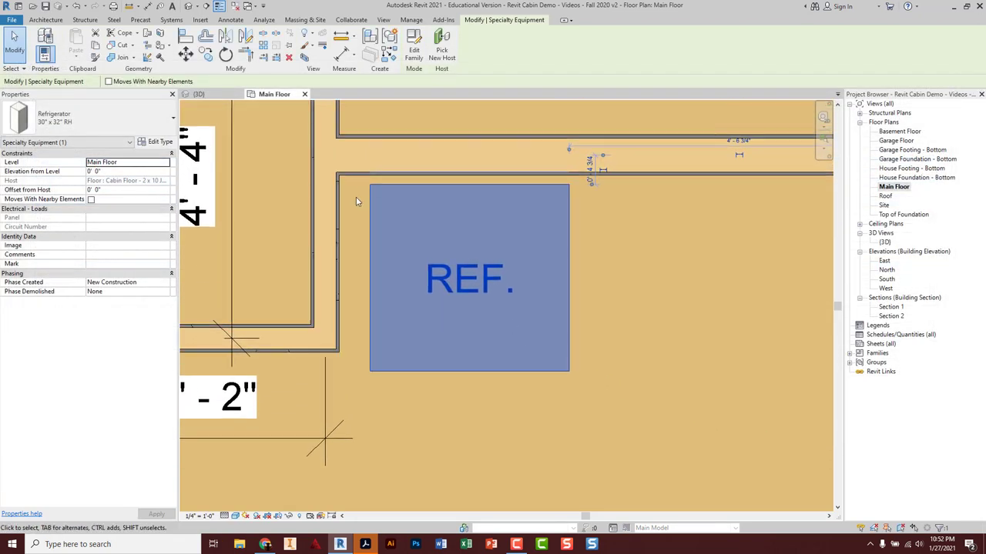
left_click(603, 252)
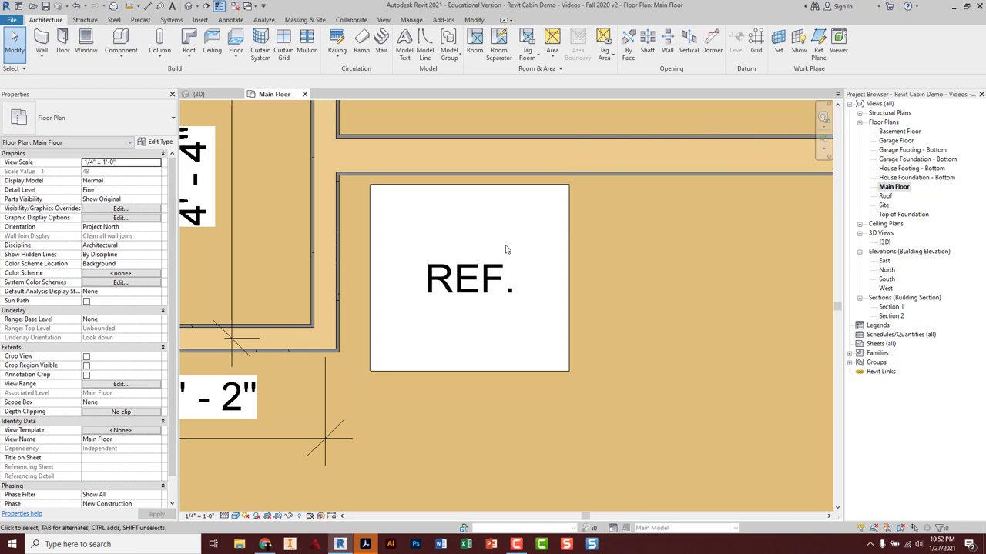
left_click(478, 21)
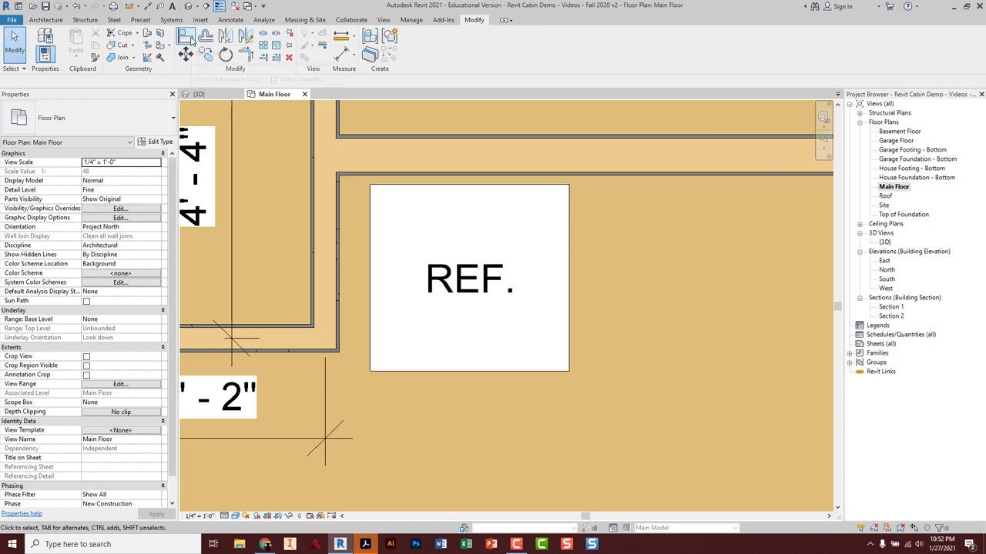
left_click(190, 39)
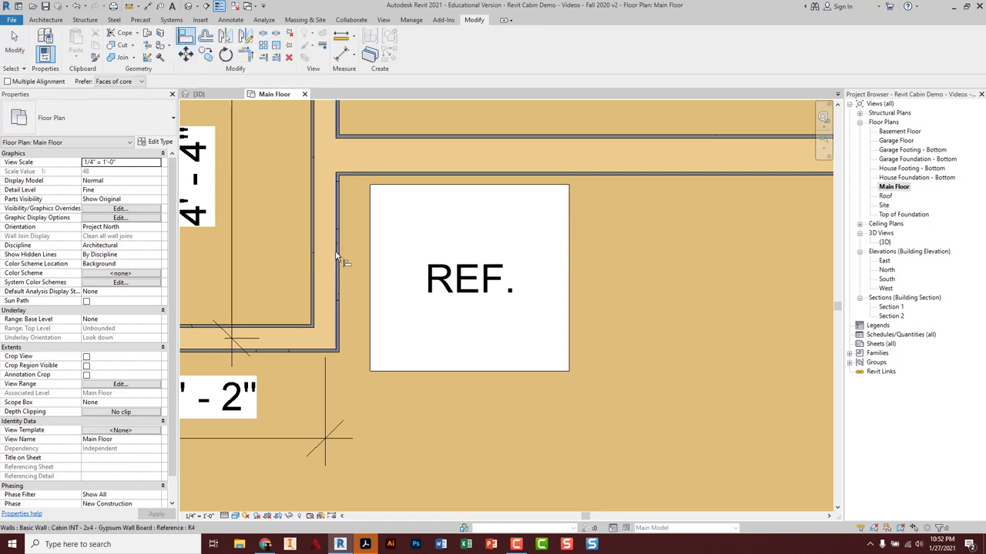
scroll(341, 253, "up", 6)
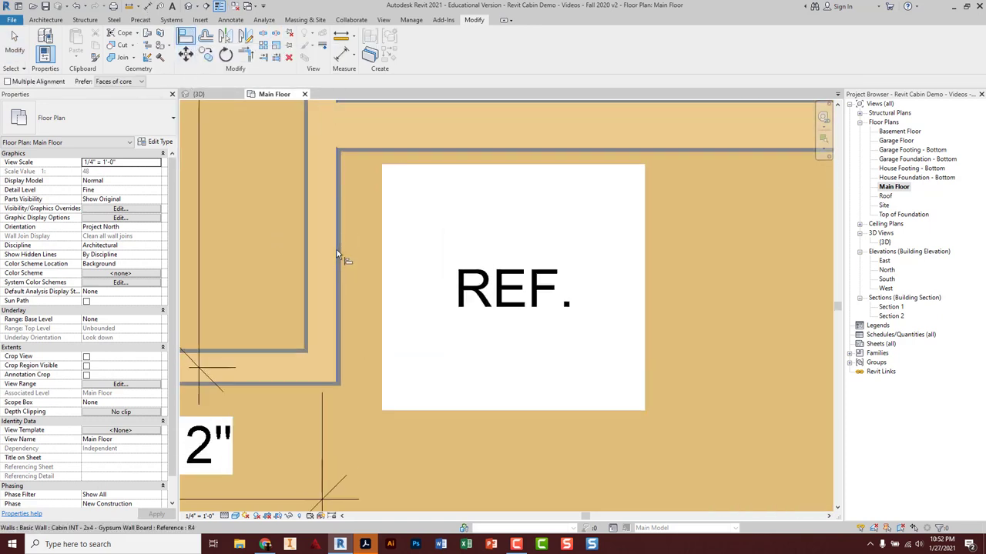
scroll(341, 252, "up", 2)
left_click(346, 250)
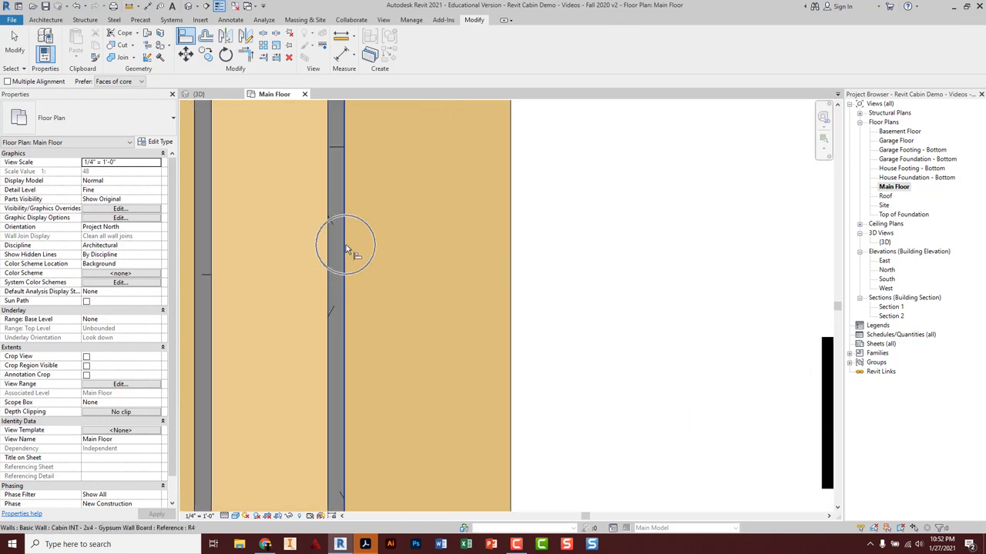
scroll(345, 248, "down", 1)
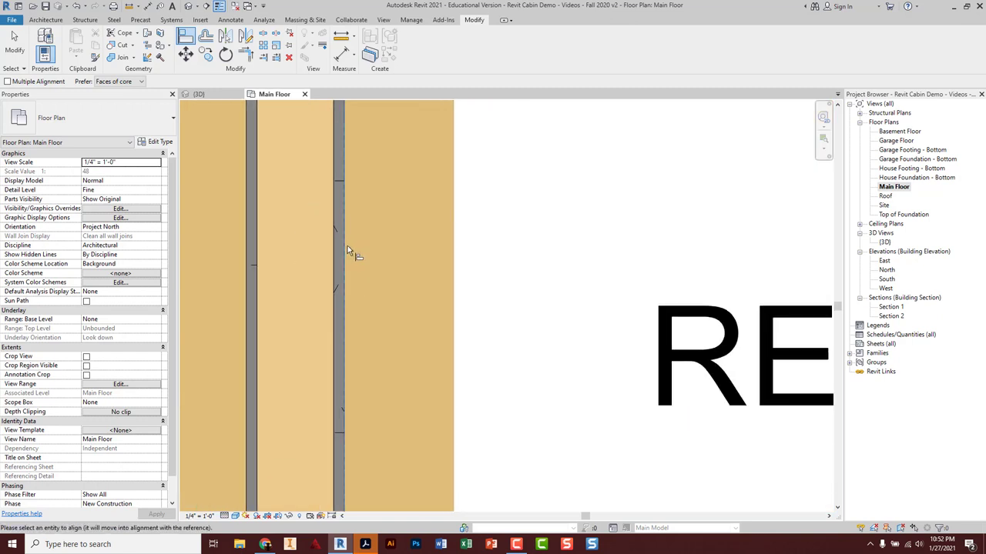
left_click(454, 262)
scroll(454, 262, "down", 3)
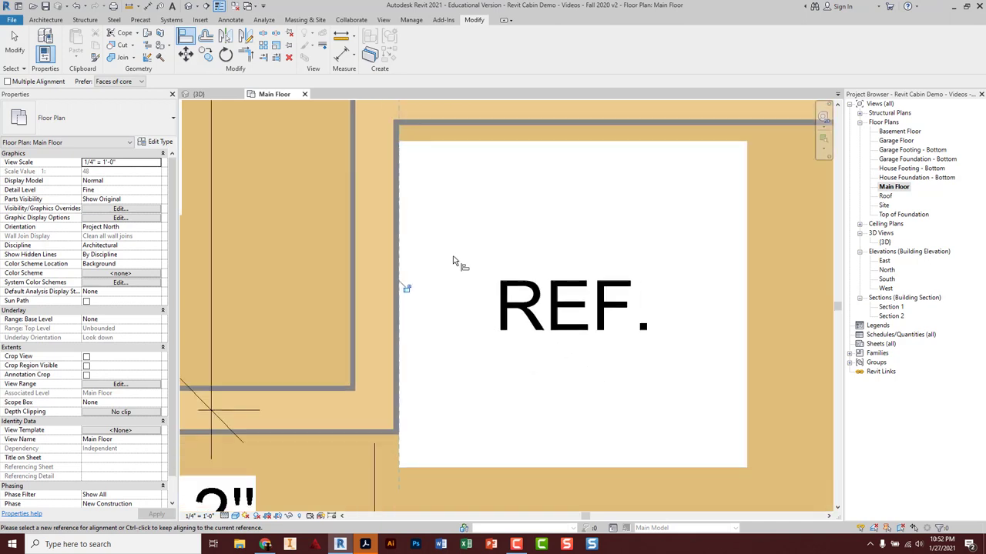
scroll(454, 259, "up", 1)
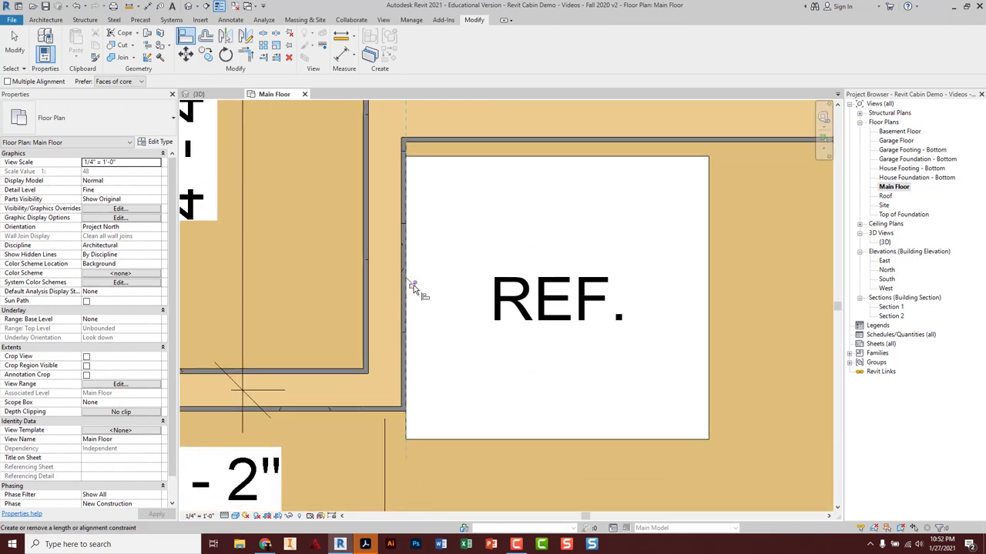
left_click(417, 290)
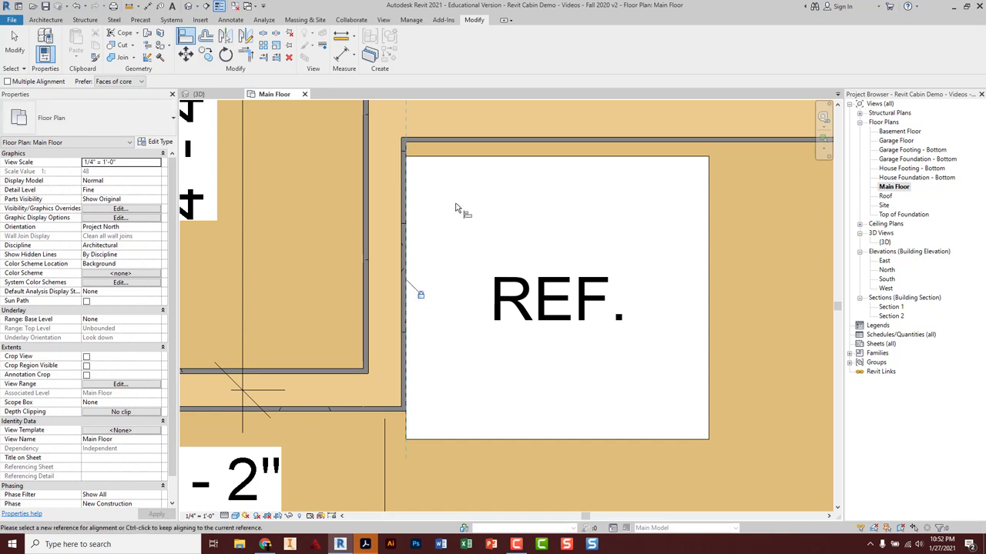
key("Escape")
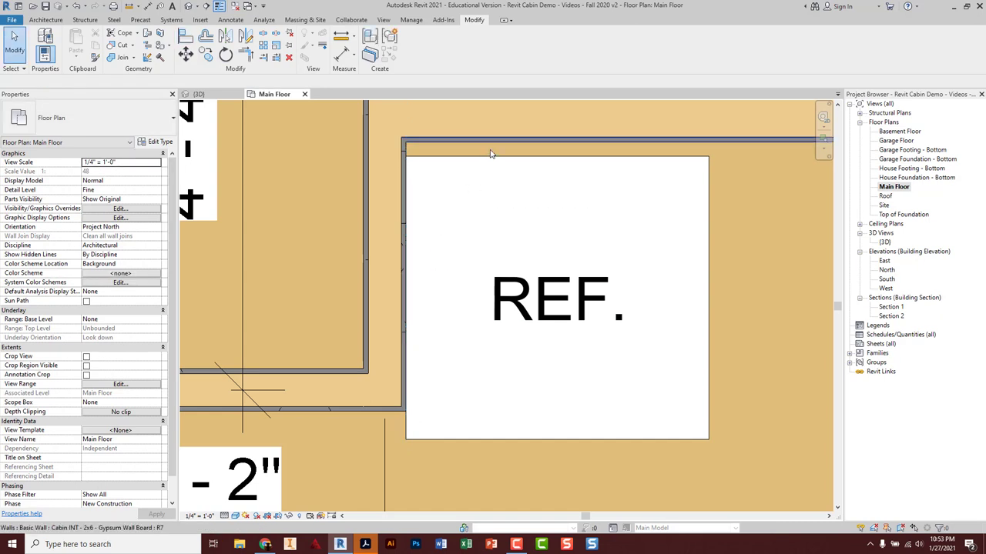
Align the refrigerator's back edge flush with the upper wall face.
left_click(488, 148)
left_click(729, 211)
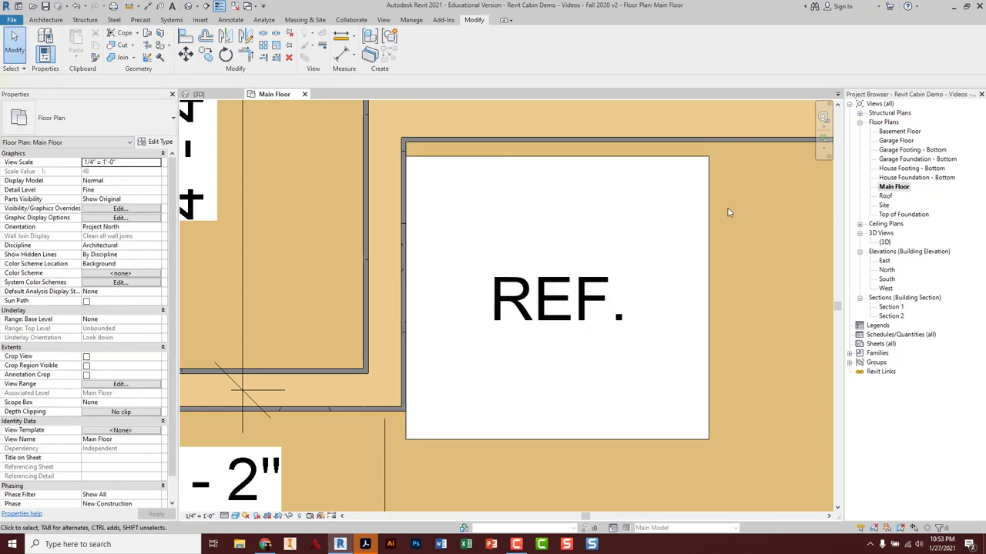
left_click_drag(711, 221, 708, 262)
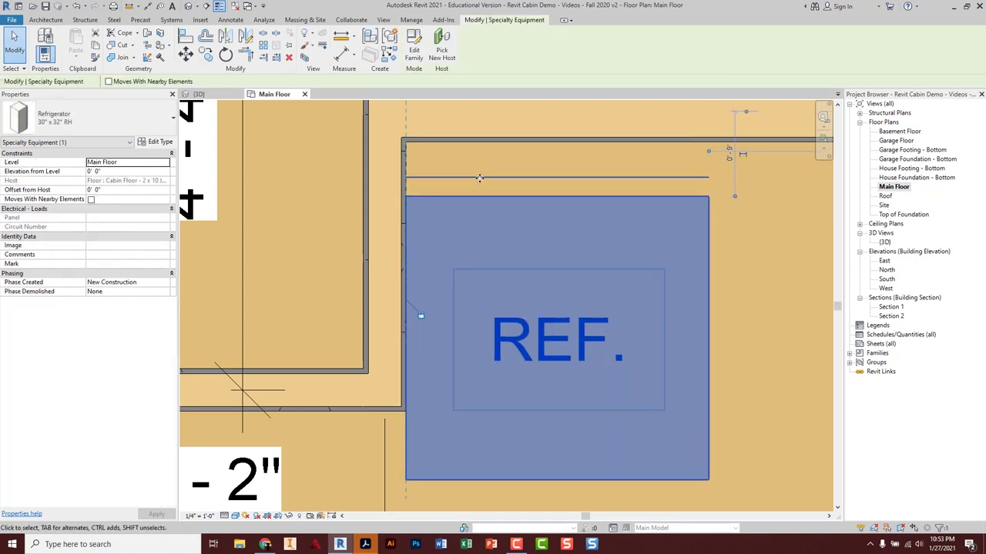
left_click(491, 166)
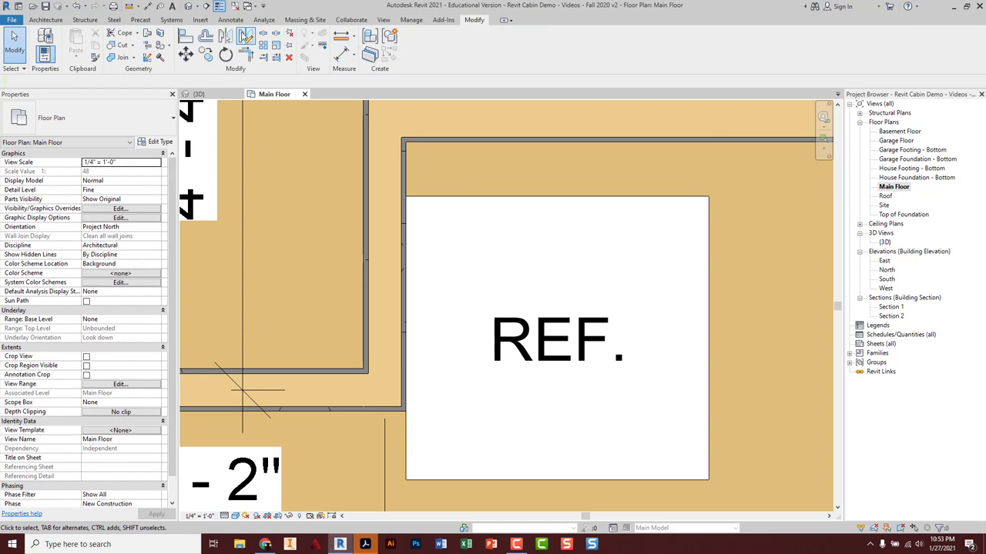
left_click(186, 36)
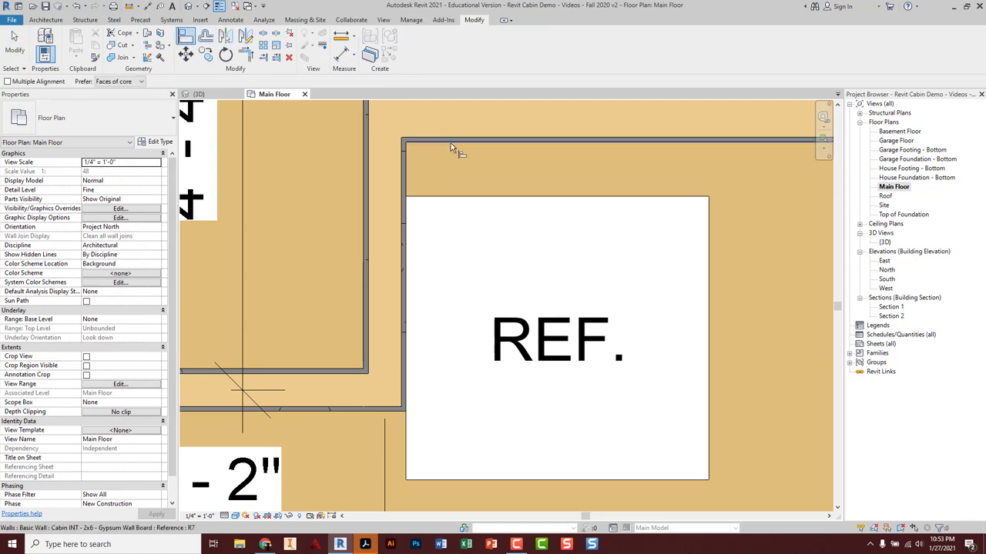
left_click(452, 147)
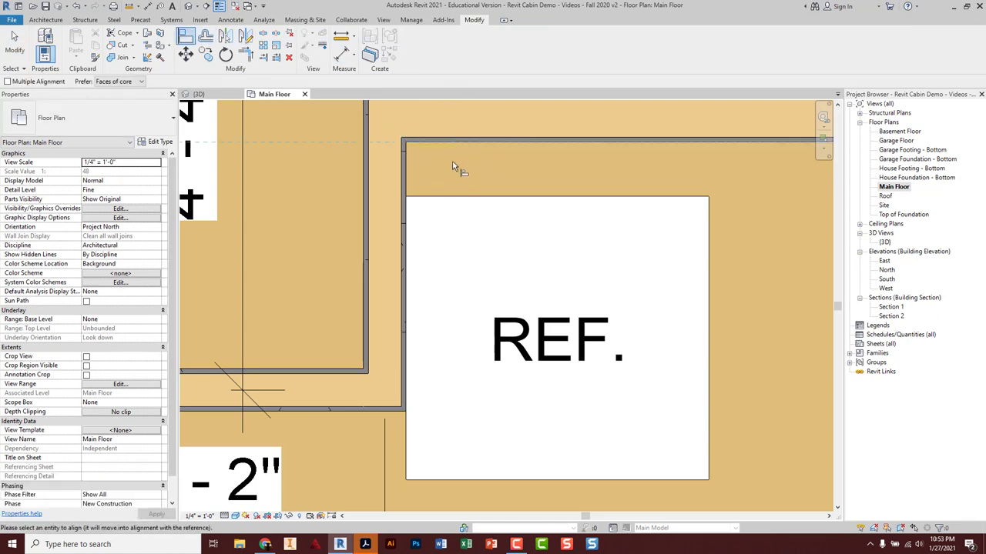
left_click(454, 178)
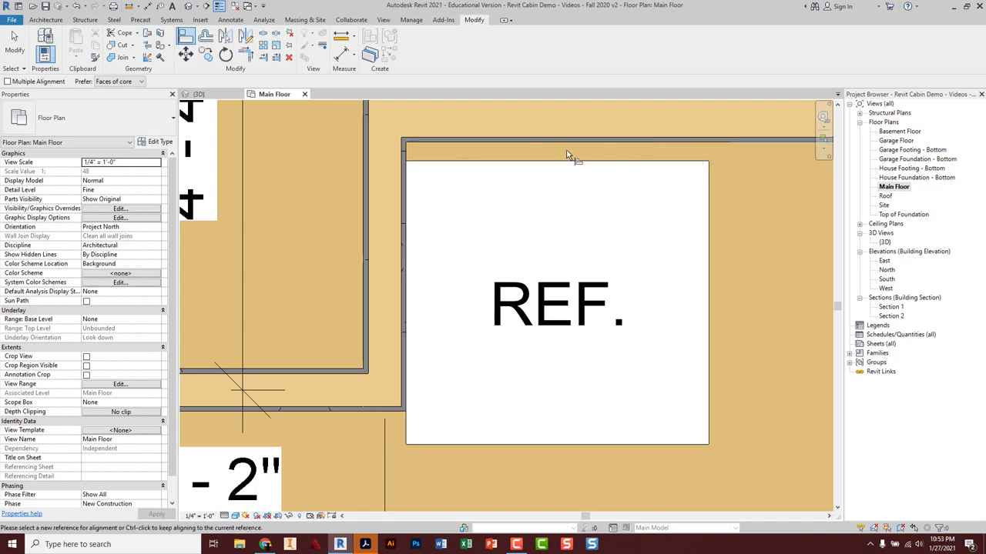
scroll(630, 158, "down", 5)
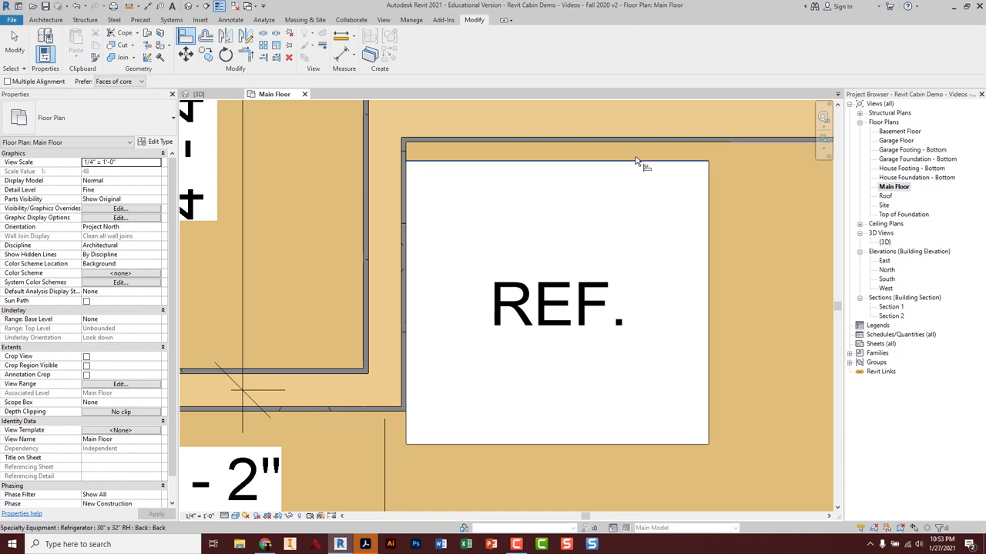
middle_click_drag(637, 160, 527, 238)
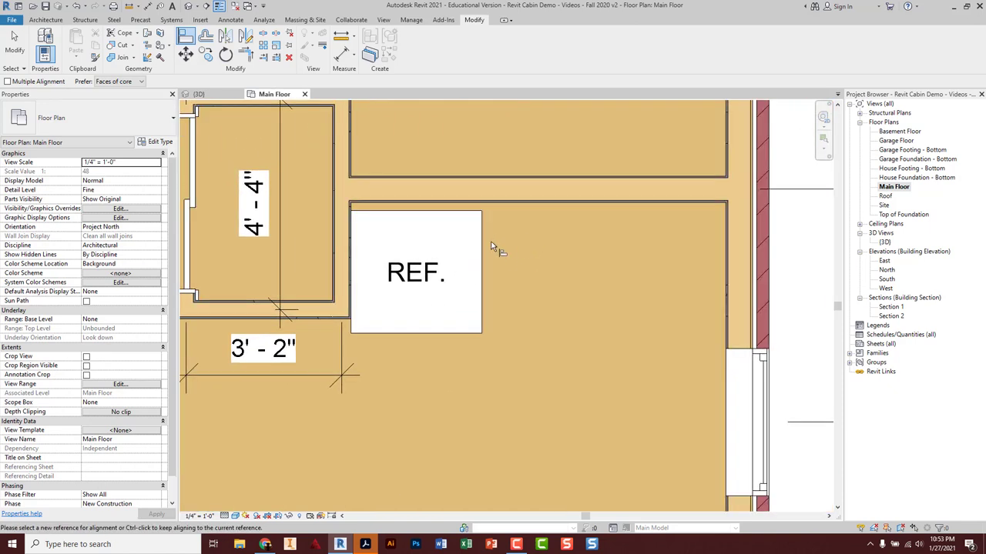
Load Base Cabinet-4 Drawers.rfa from the Cabin Components folder.
key("Escape")
key("Escape")
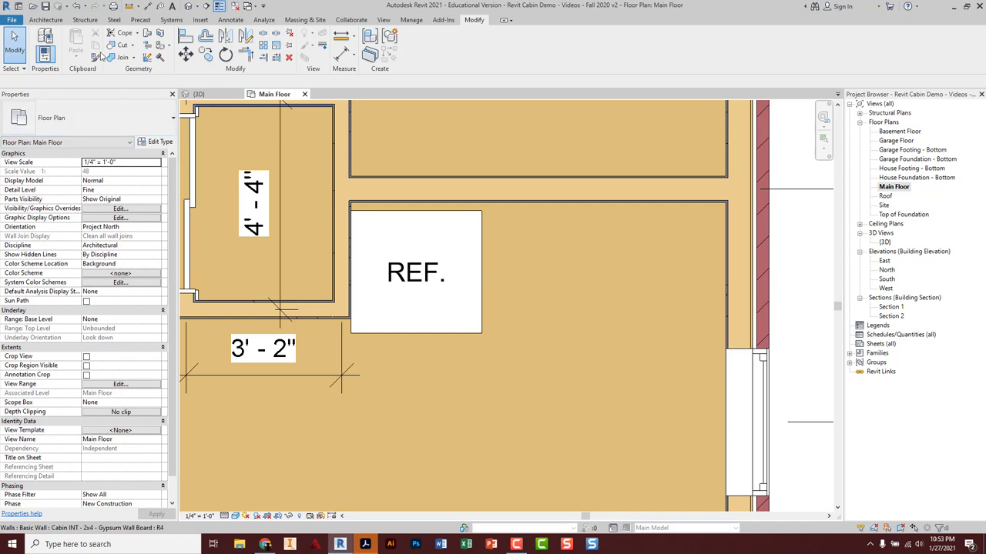
left_click(56, 21)
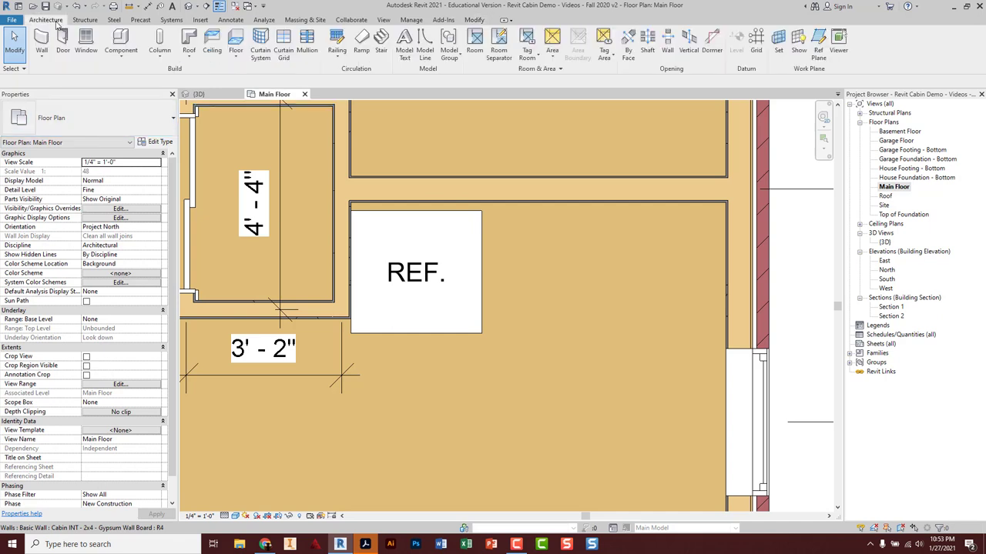
left_click(121, 40)
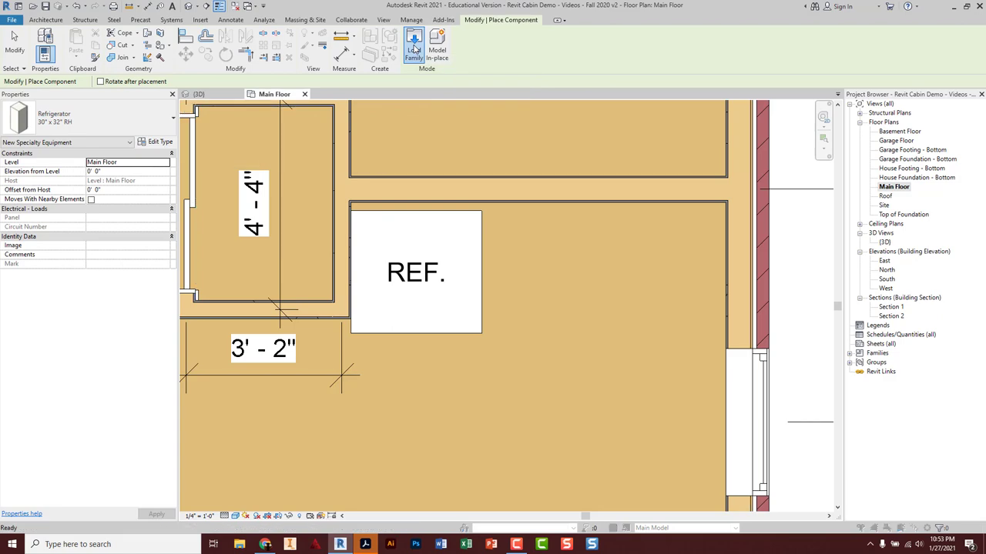
left_click(414, 49)
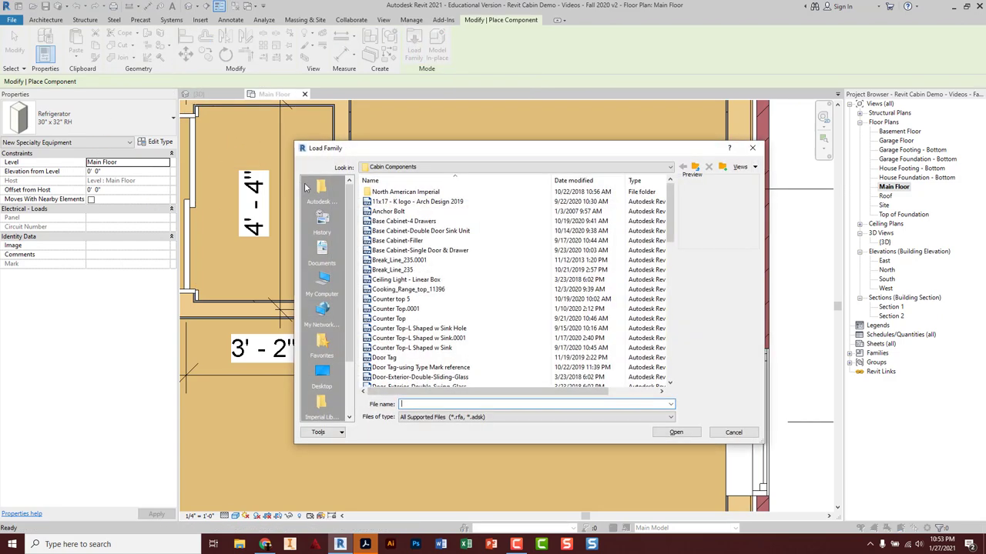
left_click(391, 170)
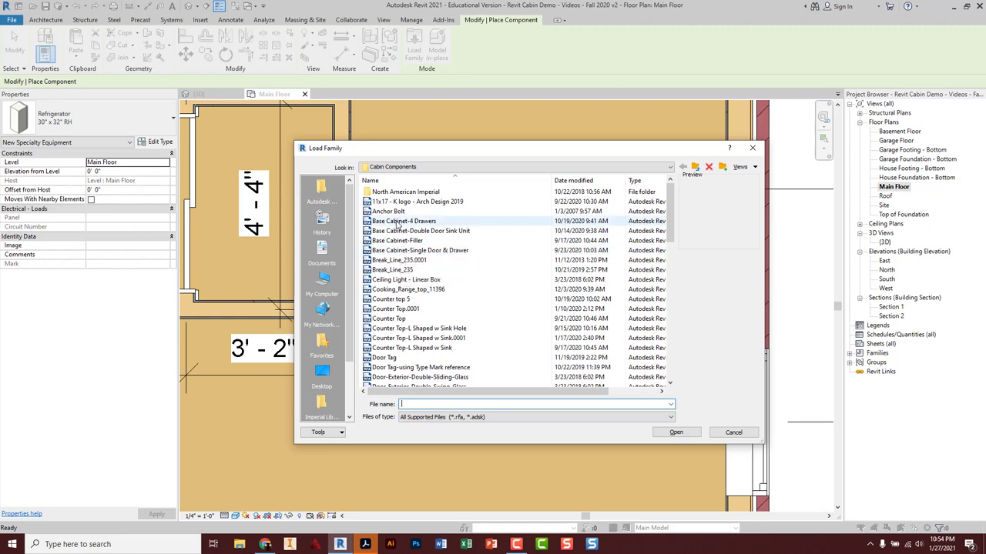
left_click(398, 223)
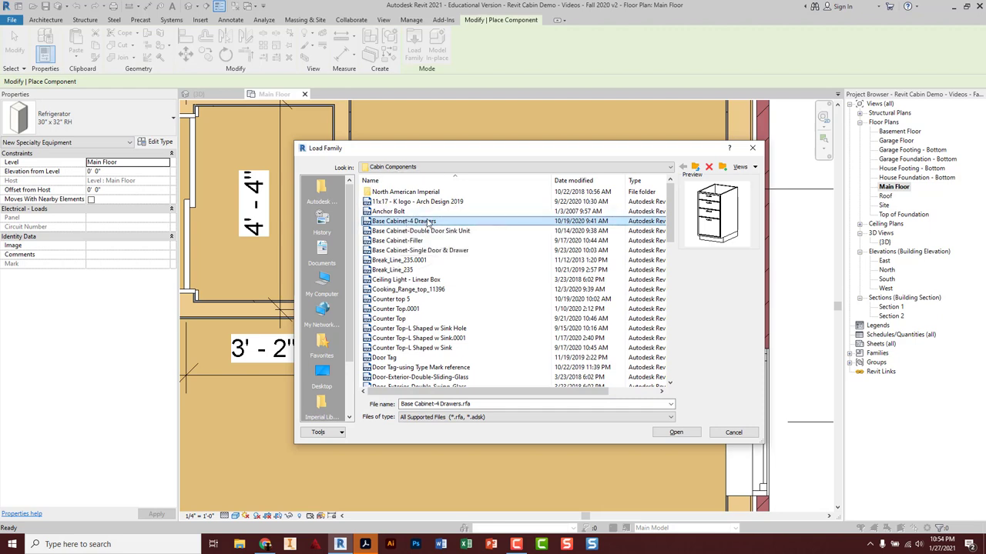
left_click(391, 224)
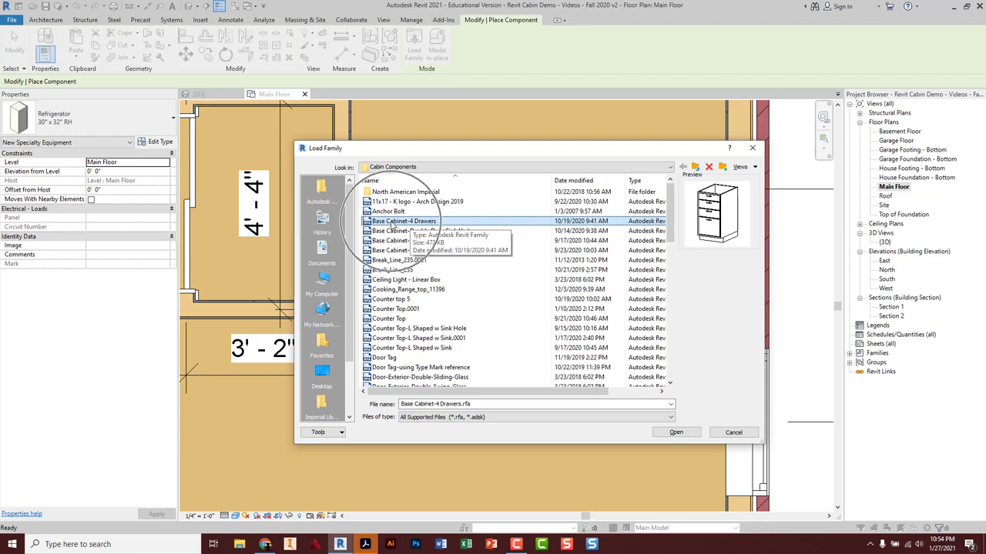
left_click(667, 432)
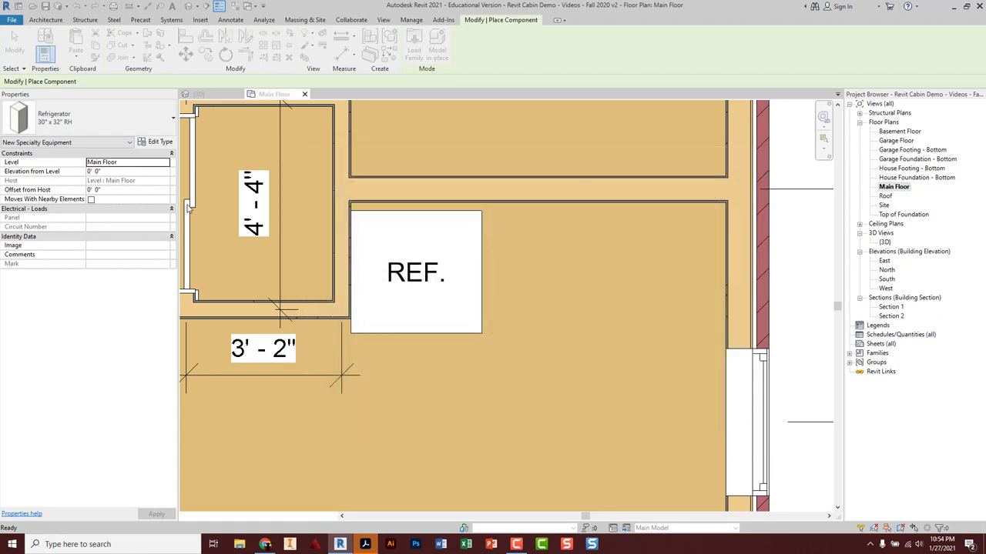
Place an 18" Base Cabinet-4 Drawers beside the refrigerator and save the project.
left_click(88, 117)
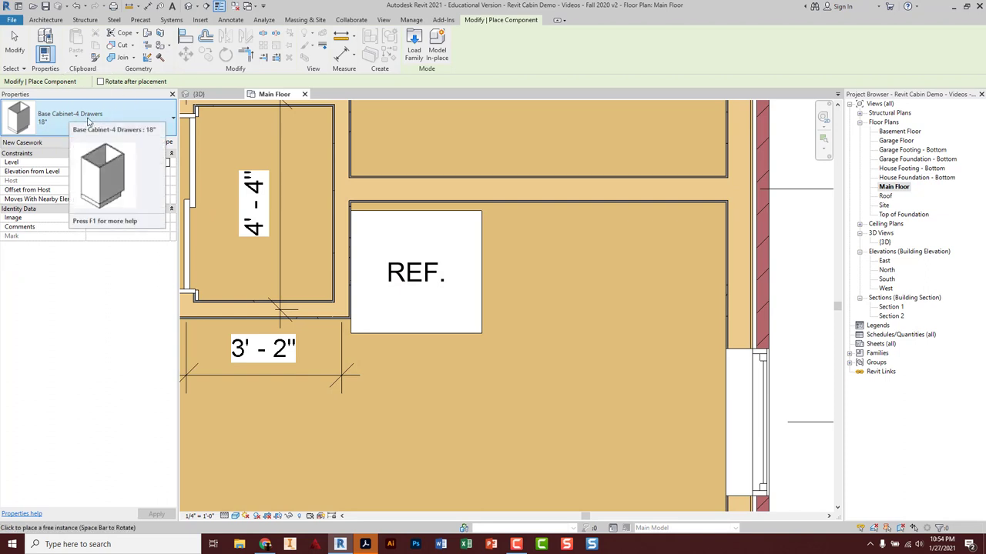
left_click(94, 131)
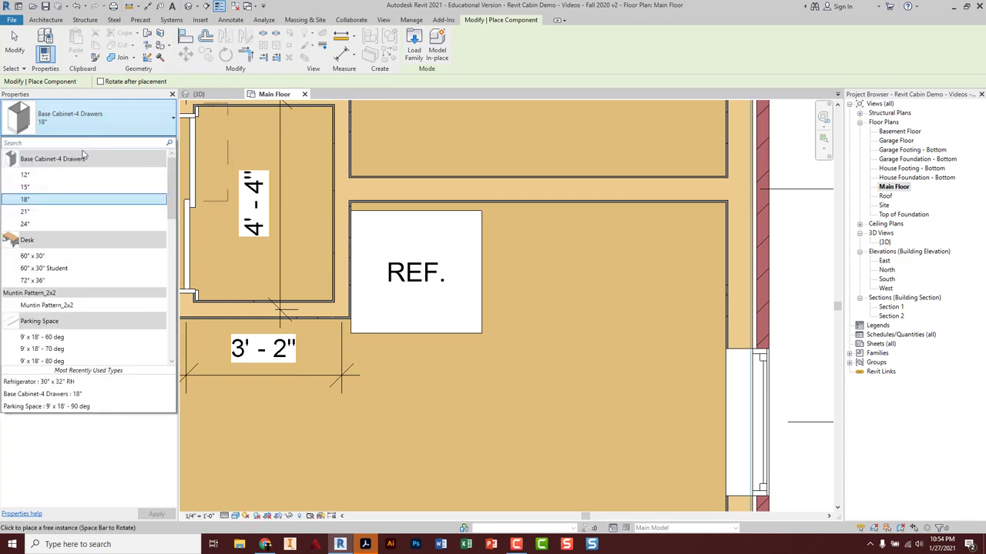
left_click(26, 199)
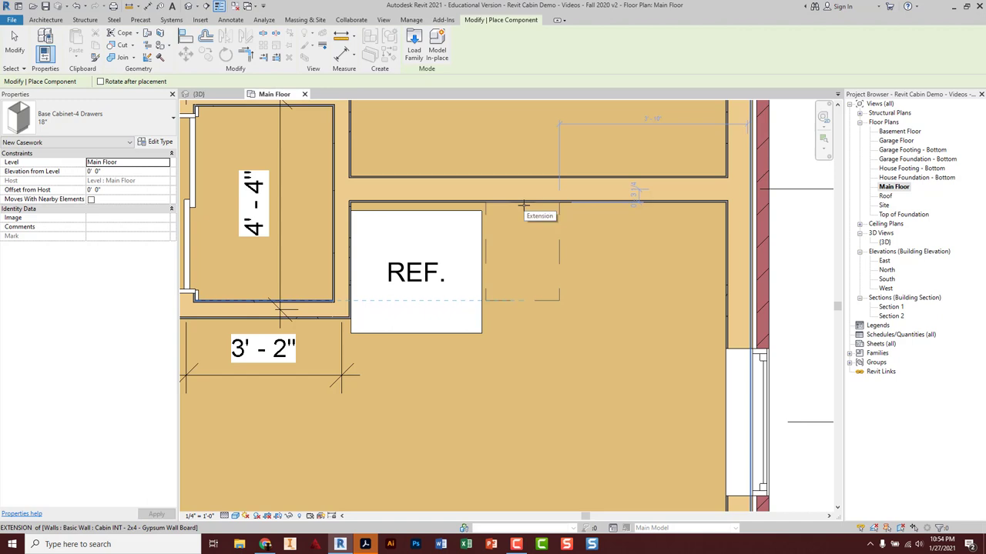
left_click(523, 205)
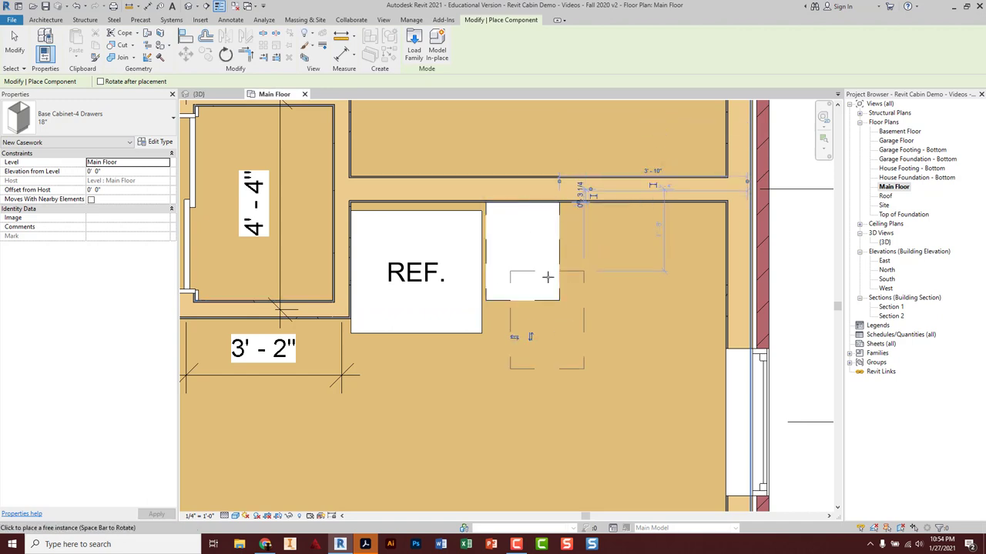
key("Escape")
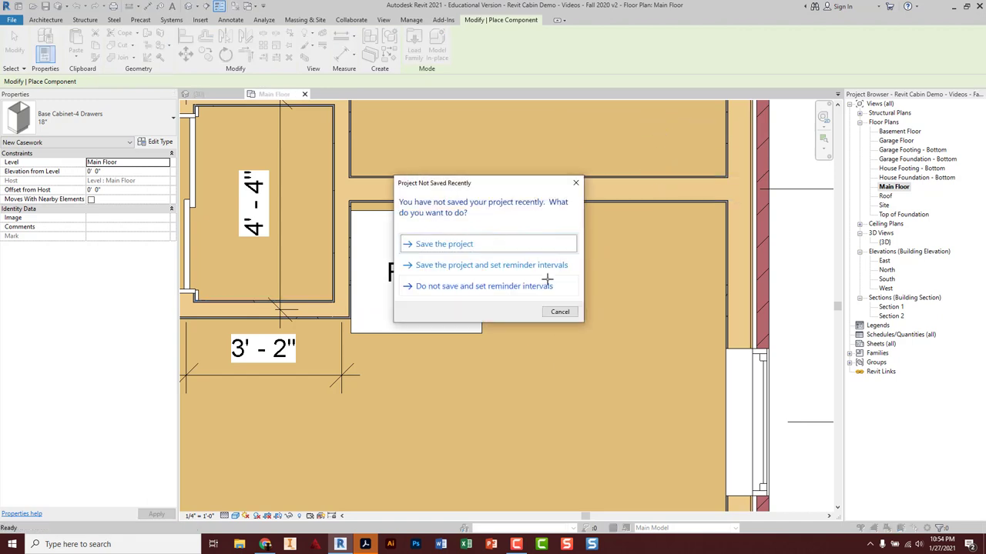
left_click(458, 248)
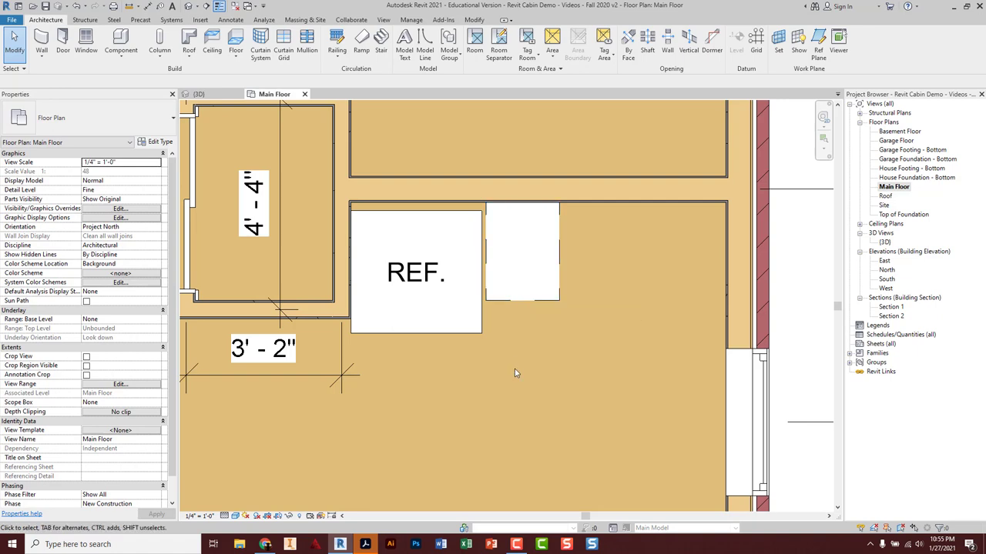
Start a 3D camera and place its eye point near the kitchen's bottom wall.
scroll(516, 374, "down", 5)
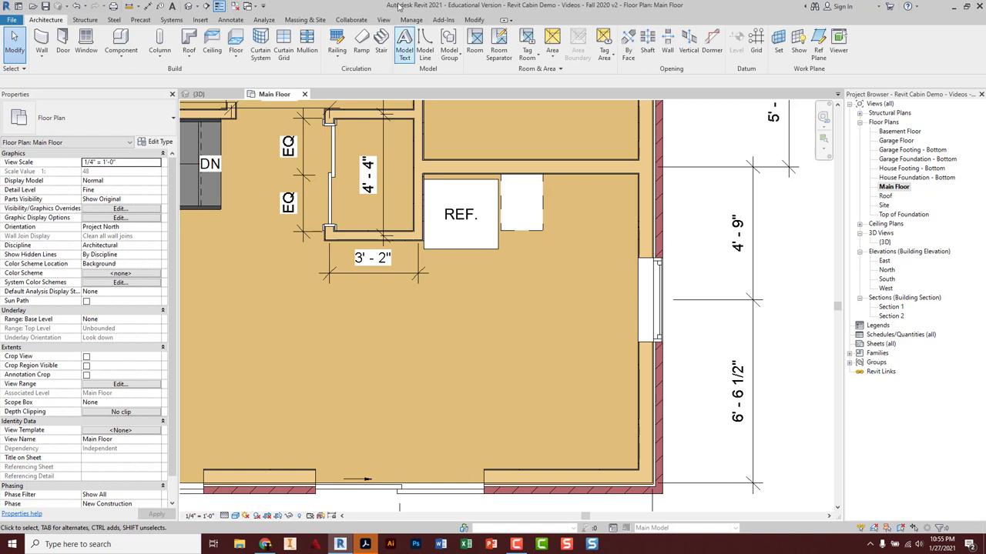
left_click(383, 21)
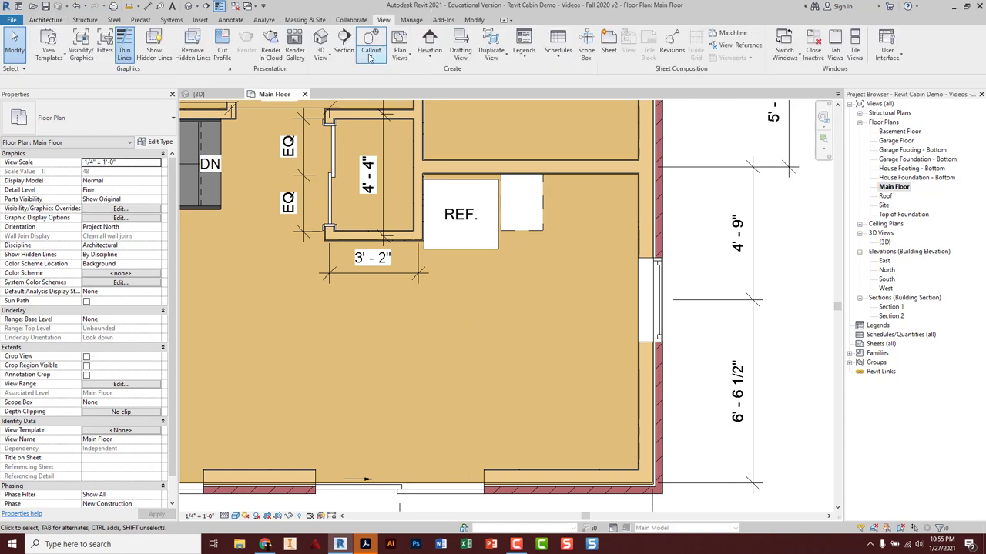
left_click(326, 61)
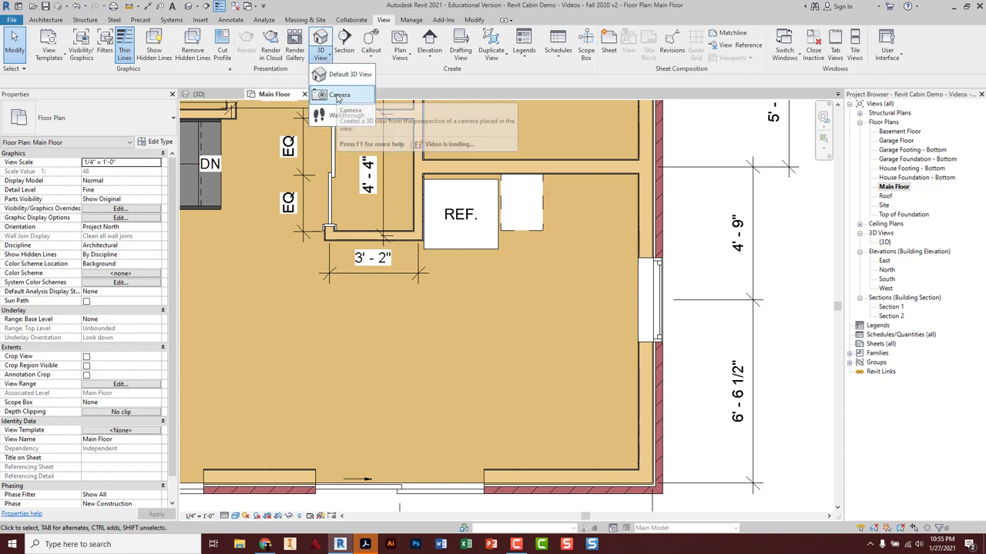
left_click(338, 95)
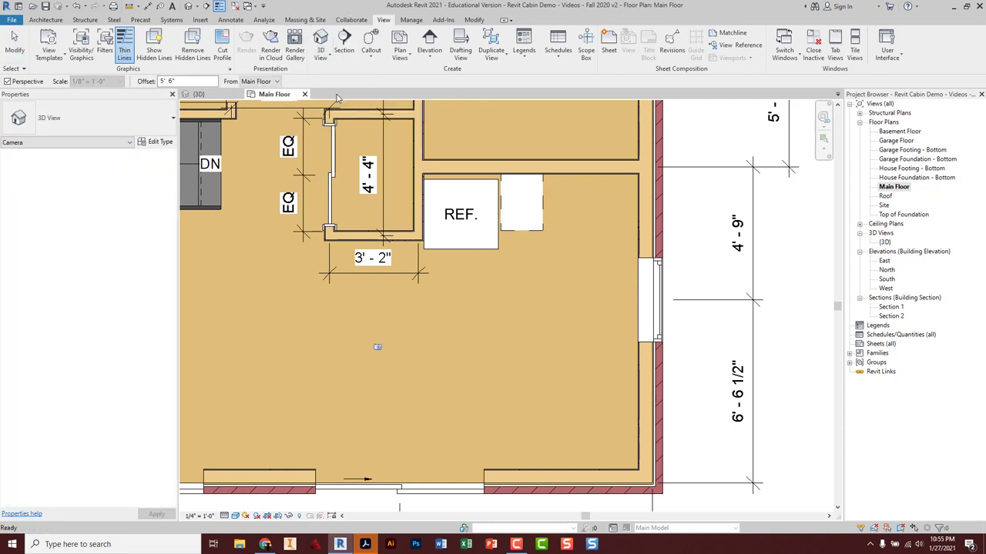
left_click(325, 449)
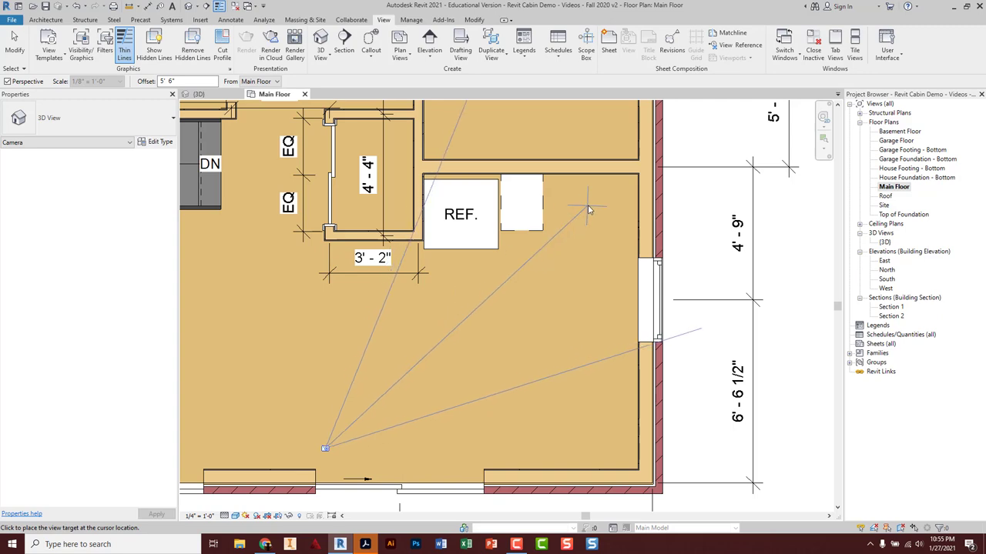
middle_click_drag(604, 210, 600, 214)
scroll(599, 214, "down", 2)
scroll(593, 216, "up", 2)
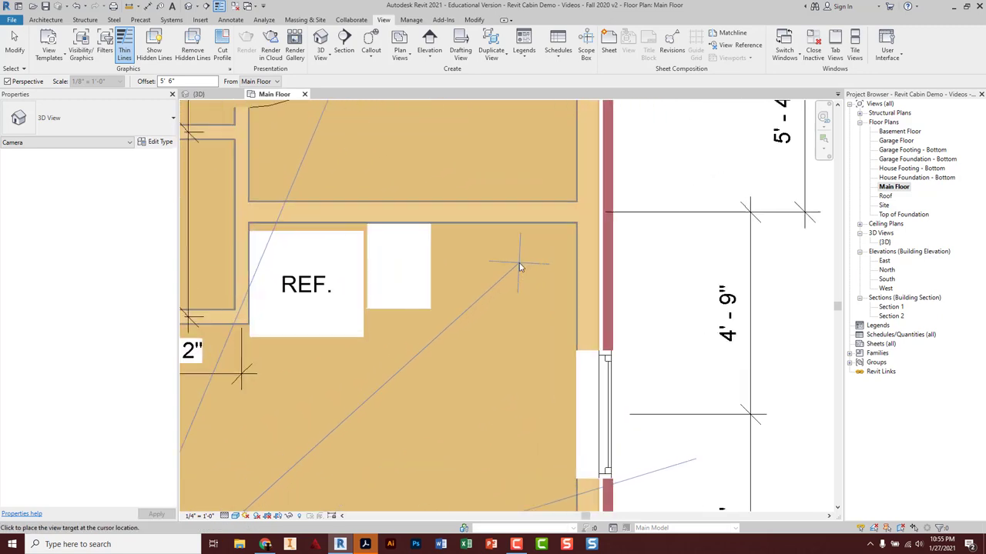
scroll(578, 218, "down", 3)
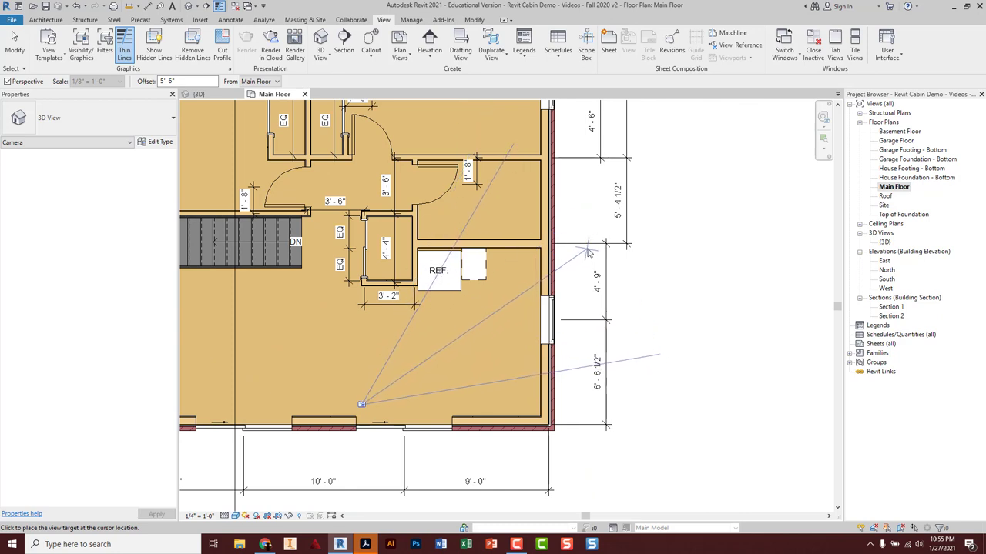
Aim the camera at the refrigerator corner and widen 3D View 1's crop region.
left_click(590, 254)
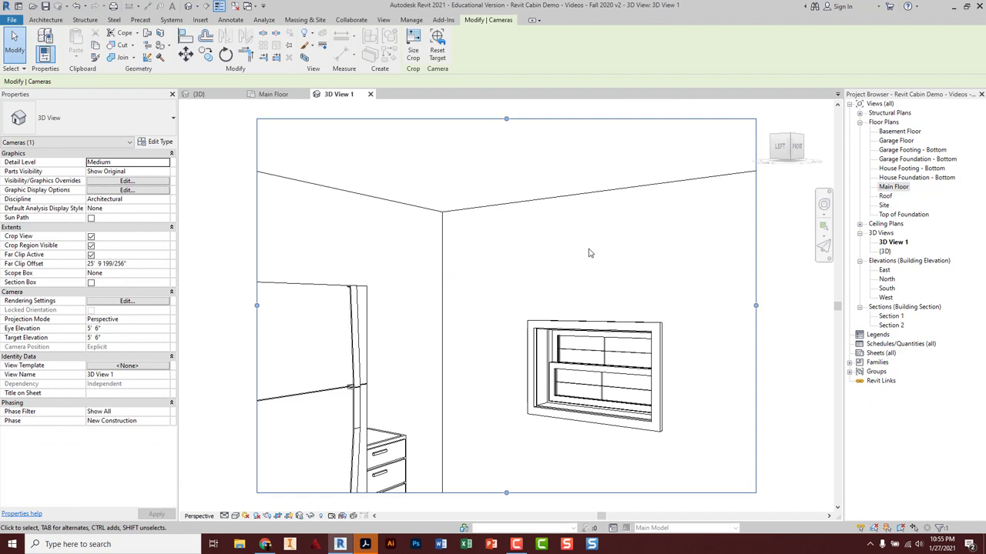
scroll(581, 254, "down", 3)
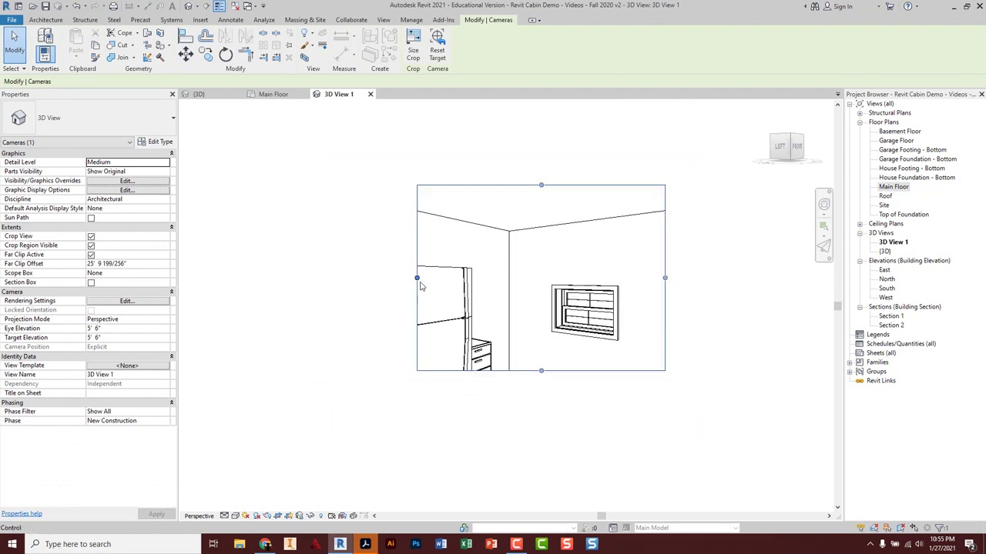
left_click_drag(417, 278, 358, 279)
left_click_drag(512, 371, 520, 465)
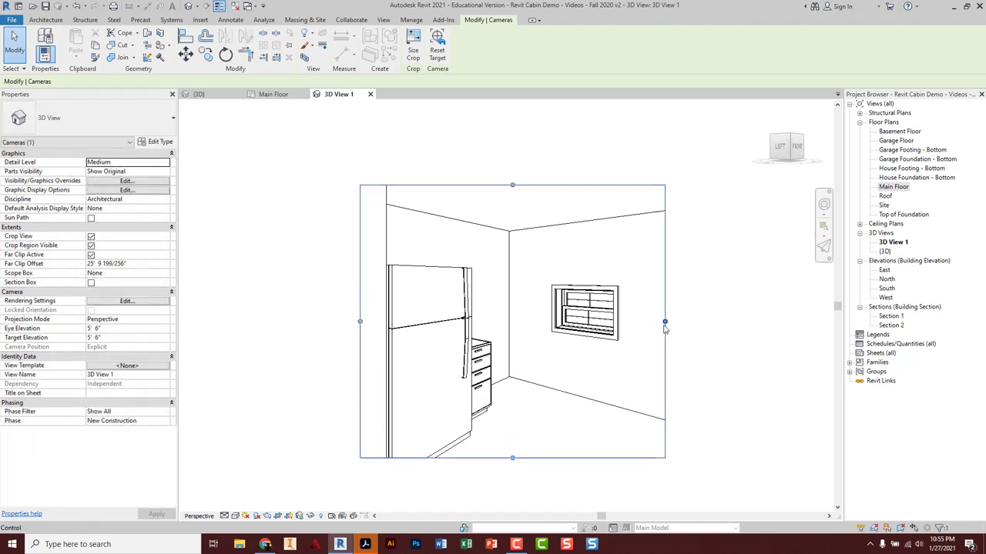
left_click_drag(665, 321, 762, 321)
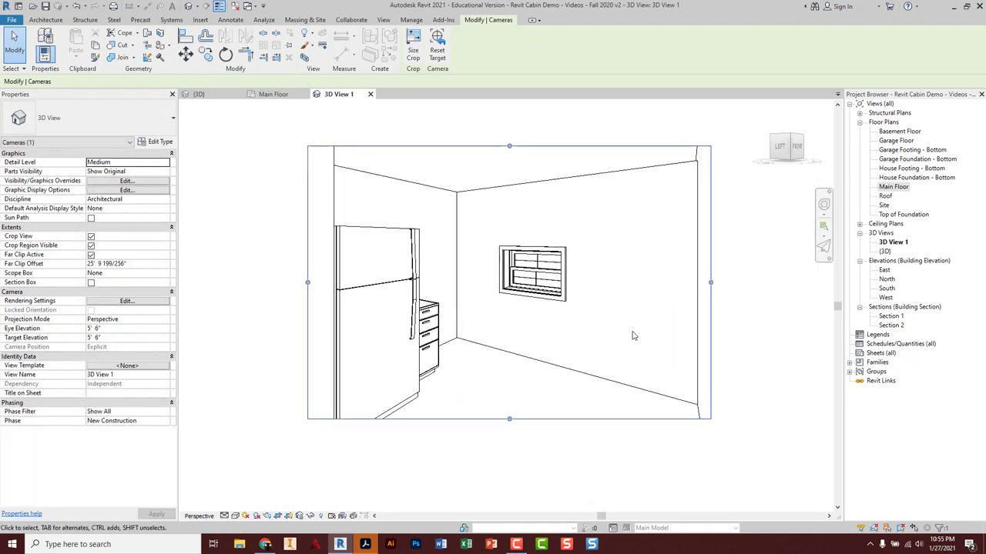
left_click_drag(509, 419, 509, 462)
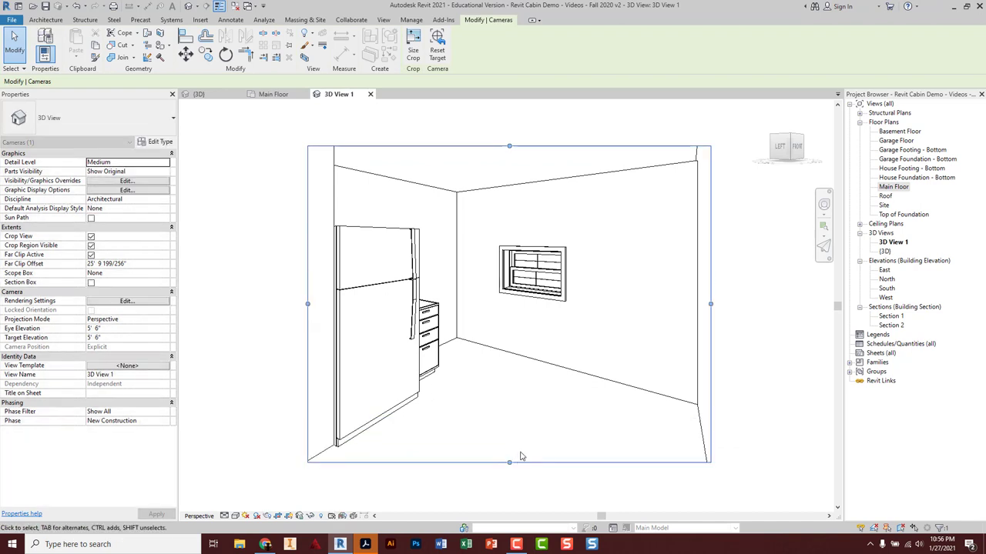
left_click_drag(710, 304, 738, 305)
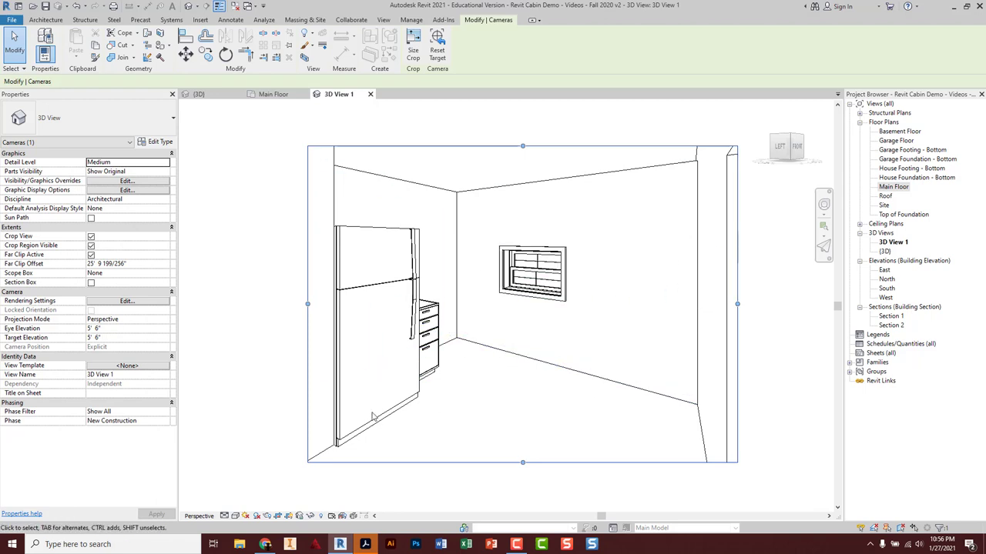
Set 3D View 1 to Fine detail and Shaded style, then return to Main Floor.
left_click(224, 516)
left_click(231, 505)
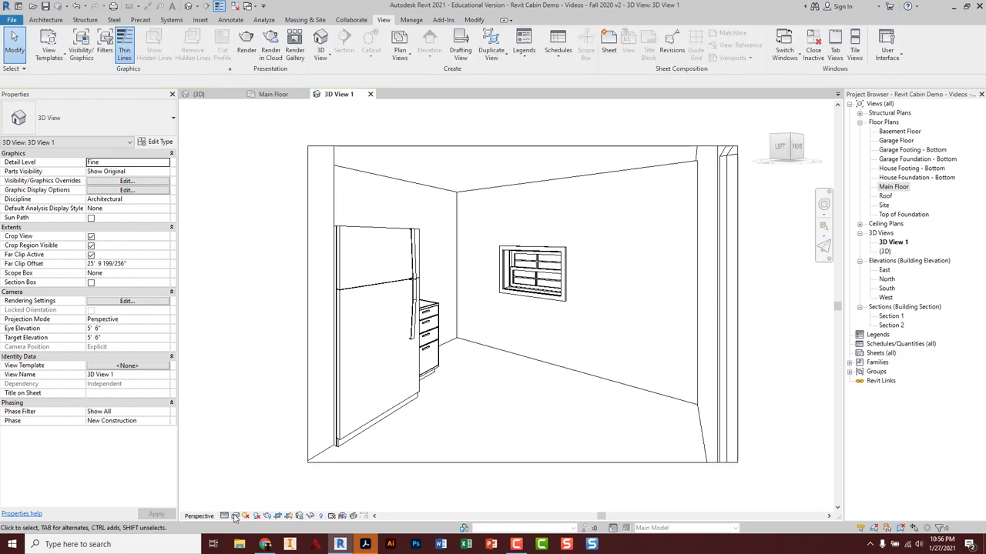
left_click(234, 516)
left_click(240, 486)
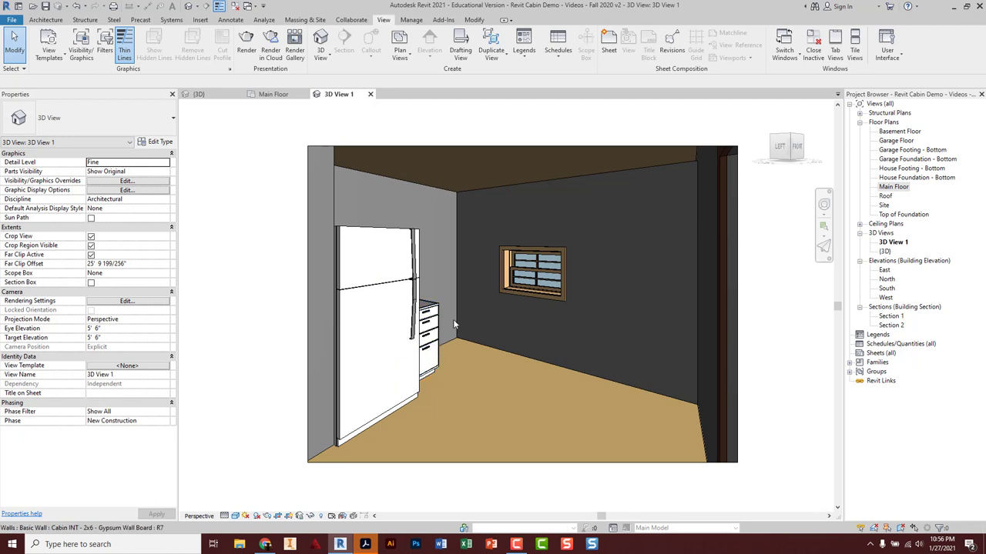
left_click(276, 95)
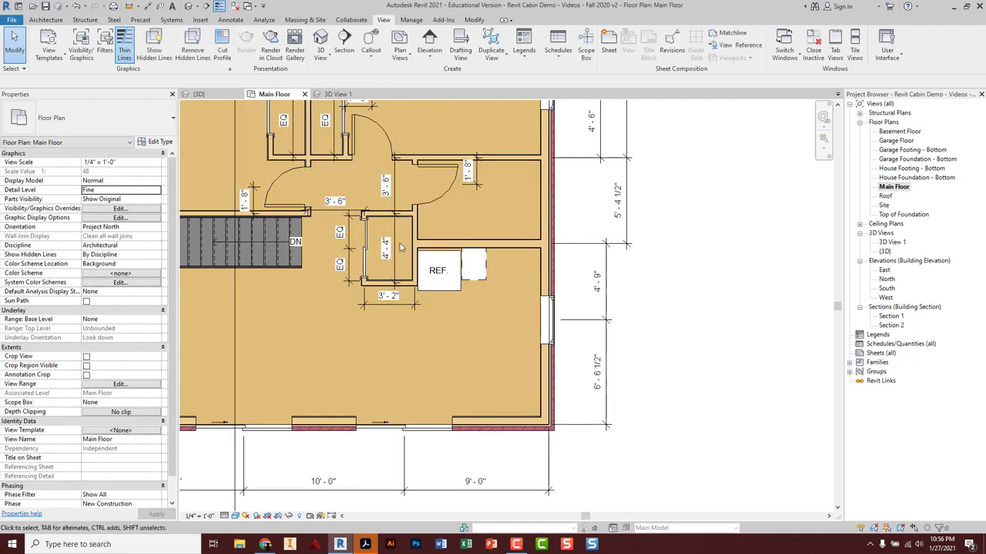
Load Base Cabinet-Single Door & Drawer.rfa from the Cabin Components folder through Component.
scroll(499, 285, "up", 4)
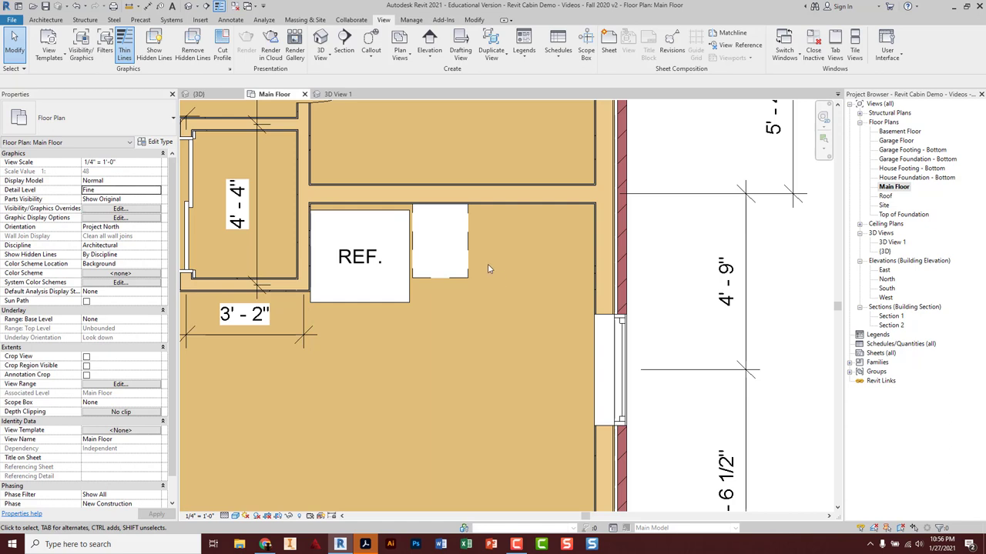
left_click(56, 22)
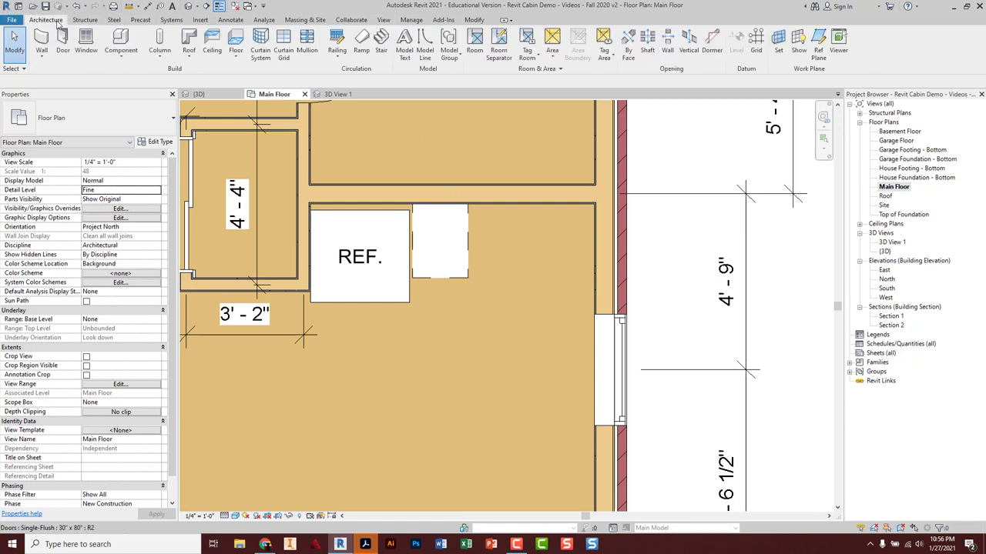
left_click(120, 38)
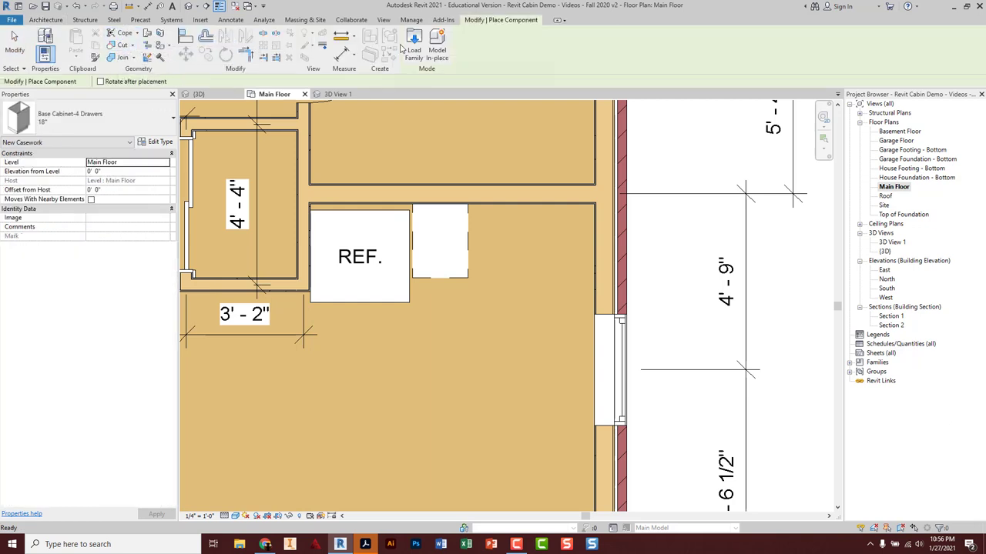
left_click(417, 45)
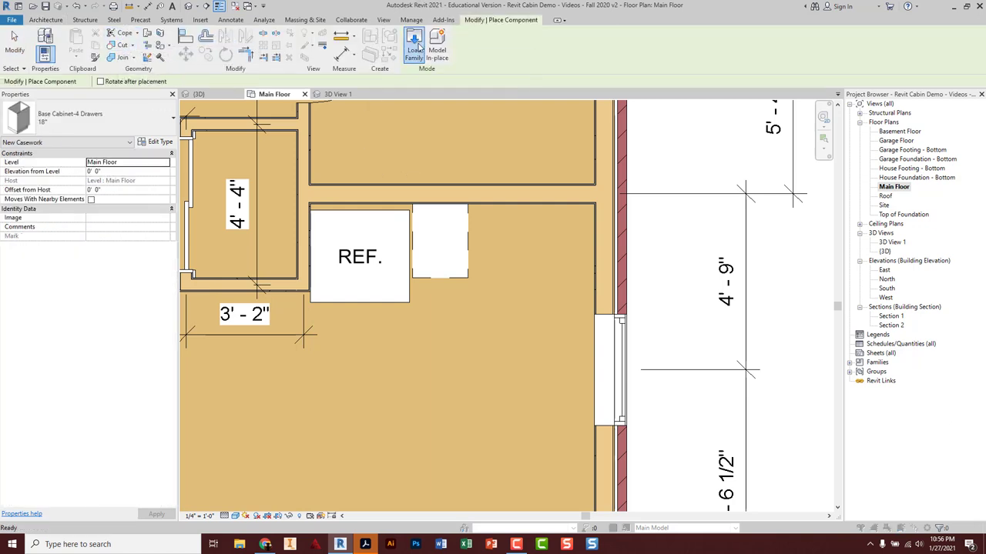
left_click(415, 46)
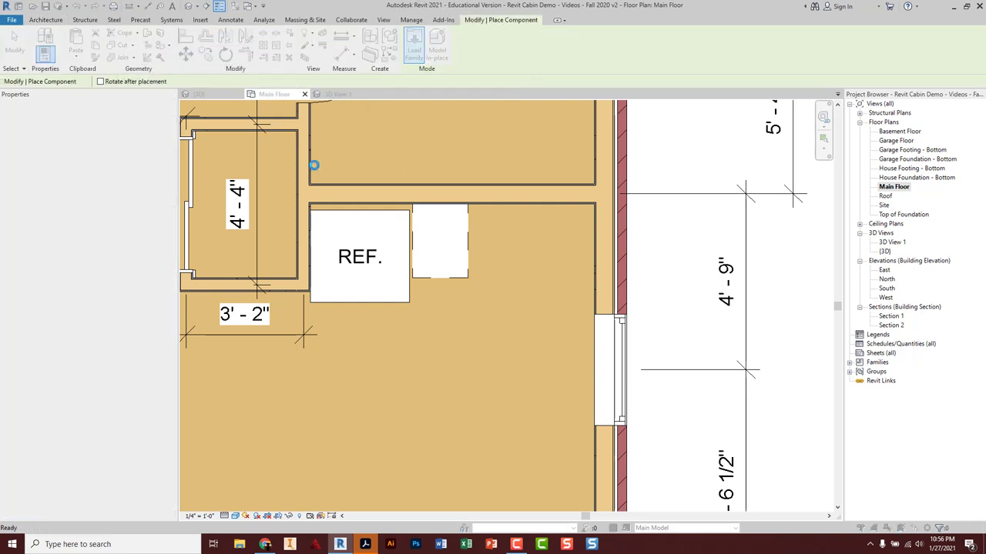
left_click(395, 167)
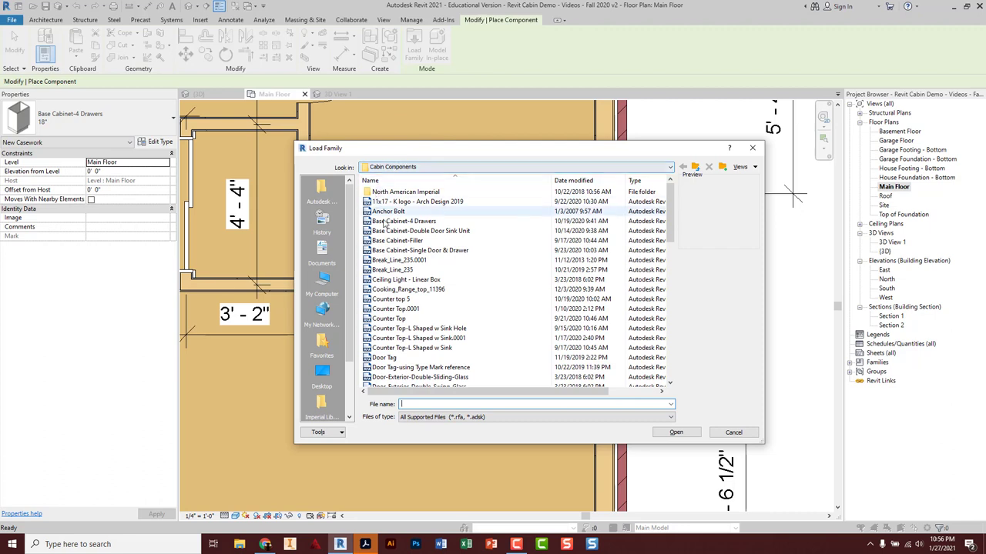
left_click(424, 253)
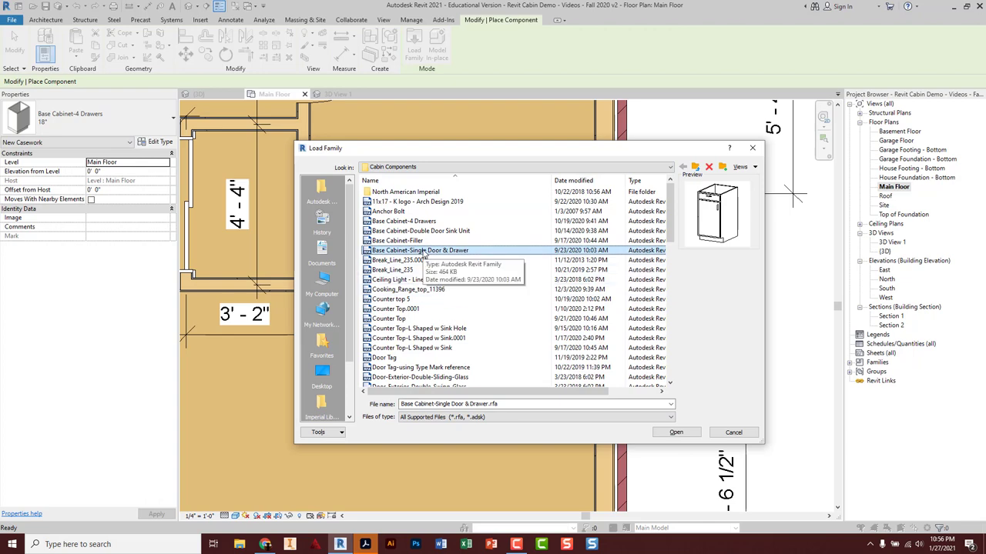
left_click(667, 432)
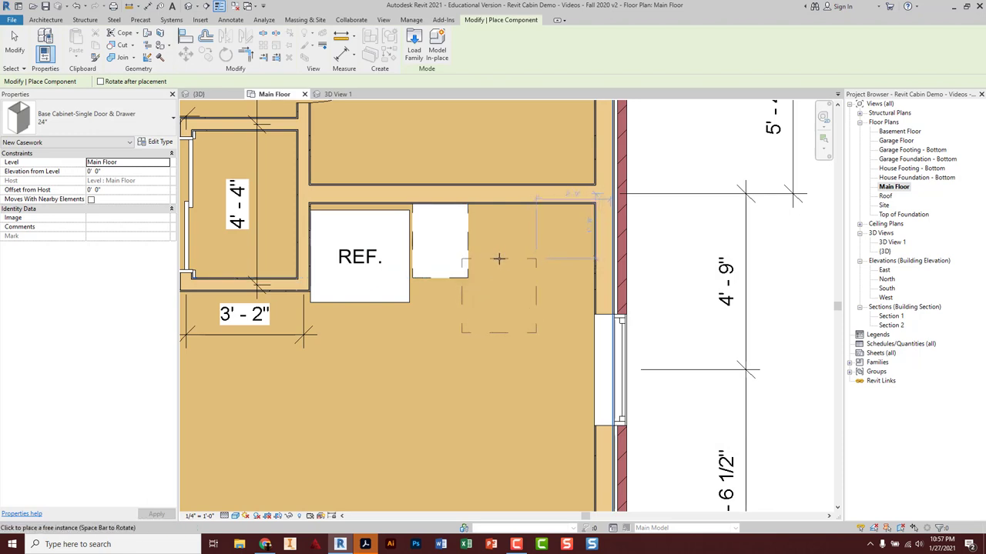
Place a 15" Base Cabinet-Single Door & Drawer beside the 4-drawer cabinet.
left_click(83, 117)
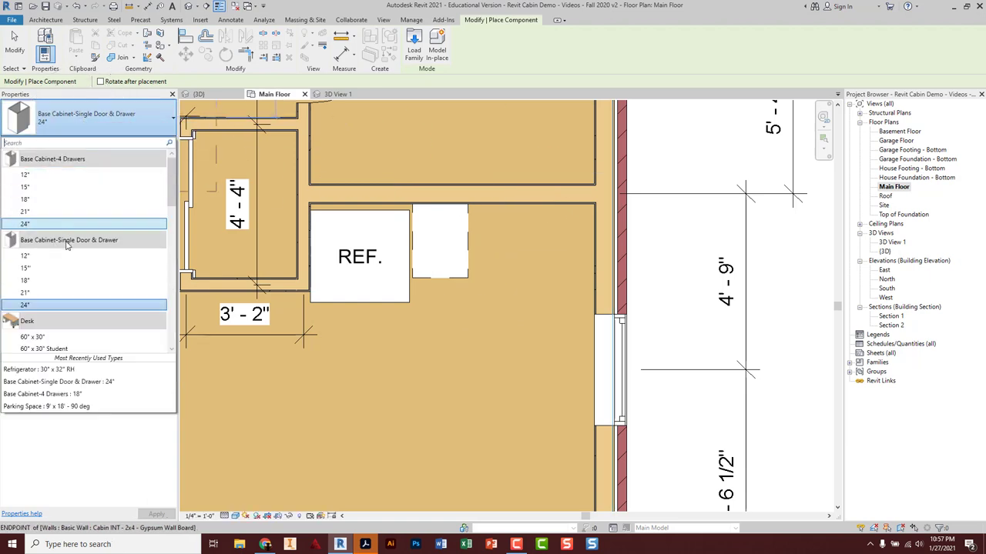
left_click(44, 268)
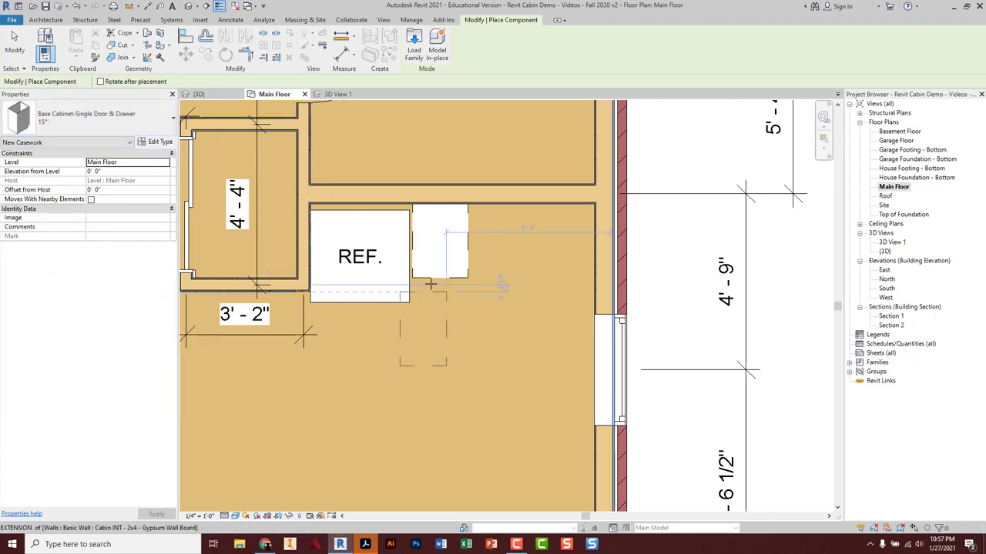
left_click(488, 207)
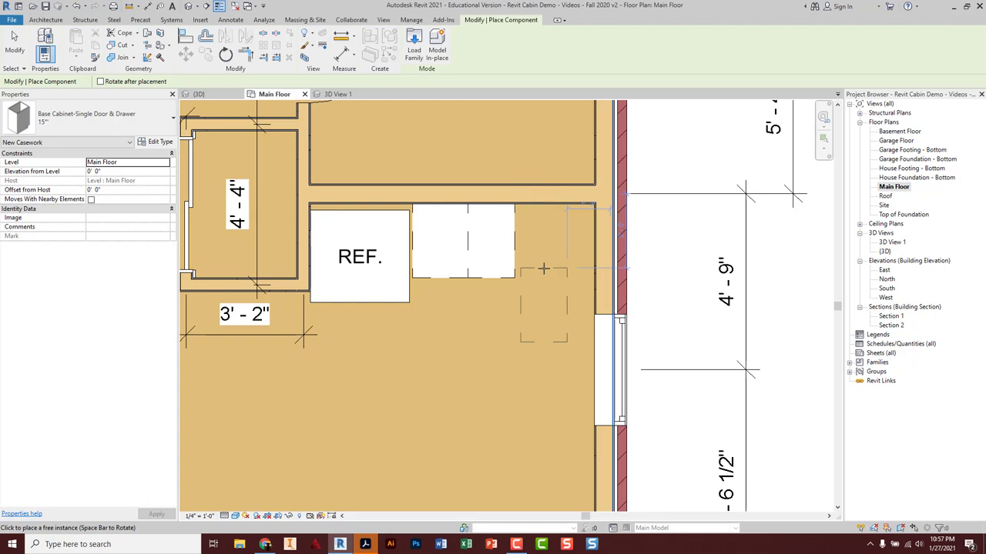
key("Escape")
key("Escape")
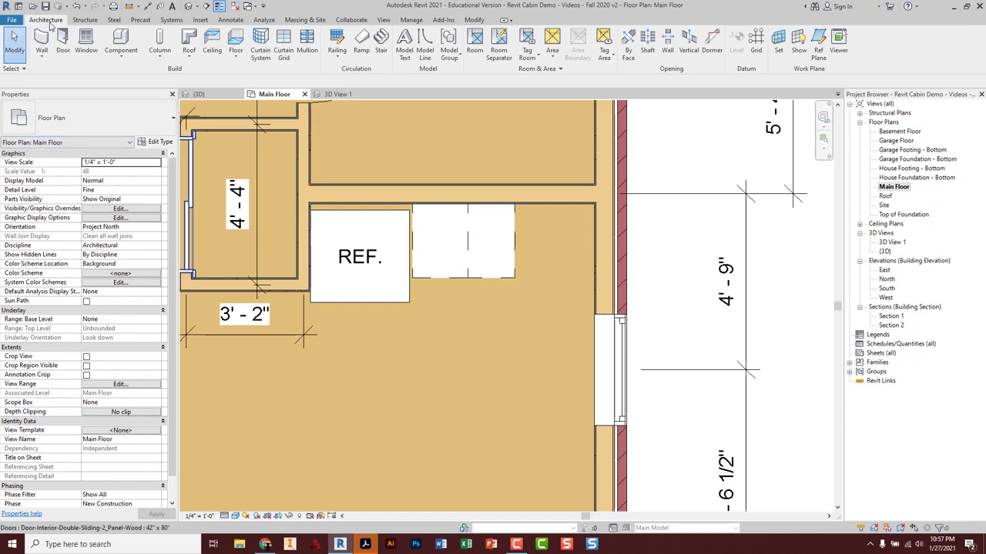
left_click(121, 39)
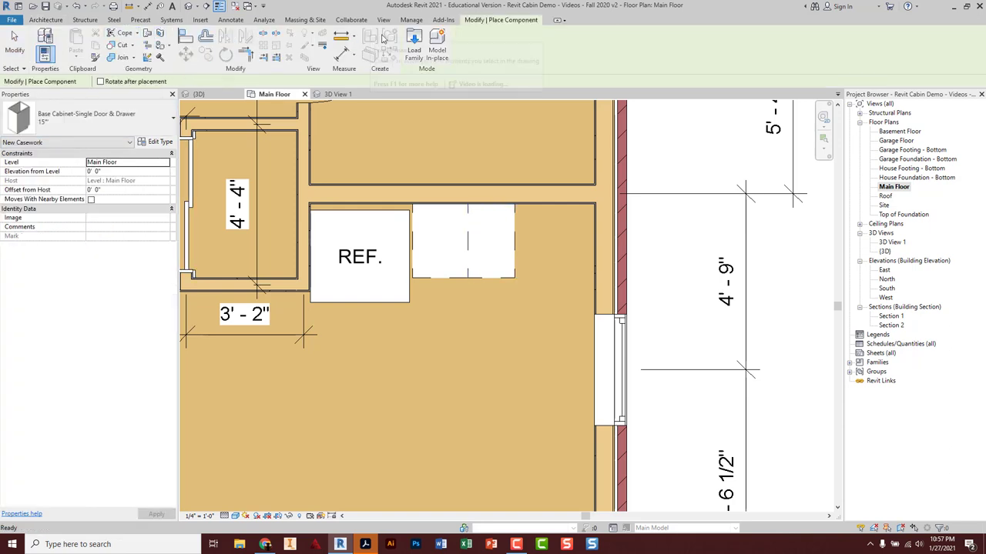
Load Base Cabinet-Filler from the Cabin Components folder.
left_click(414, 45)
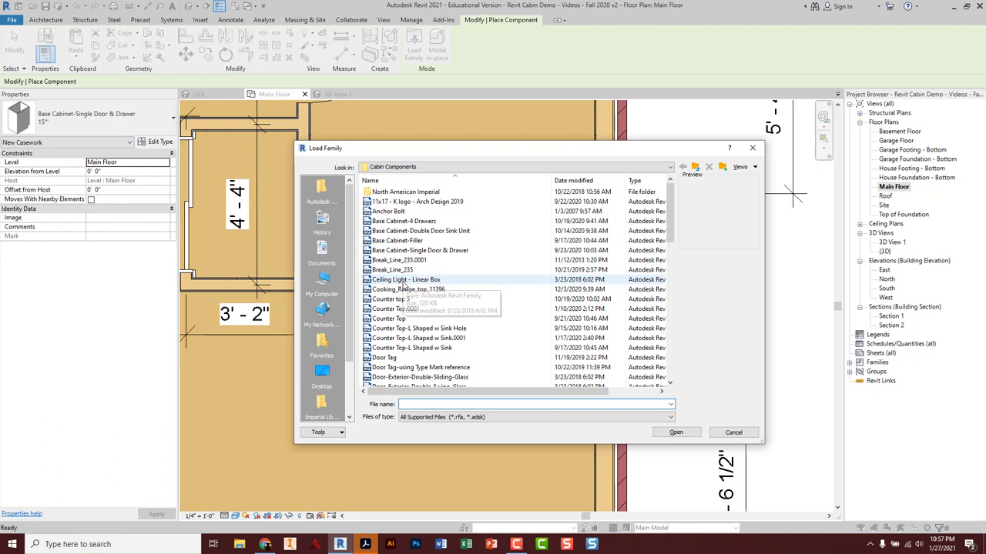
scroll(401, 283, "down", 1)
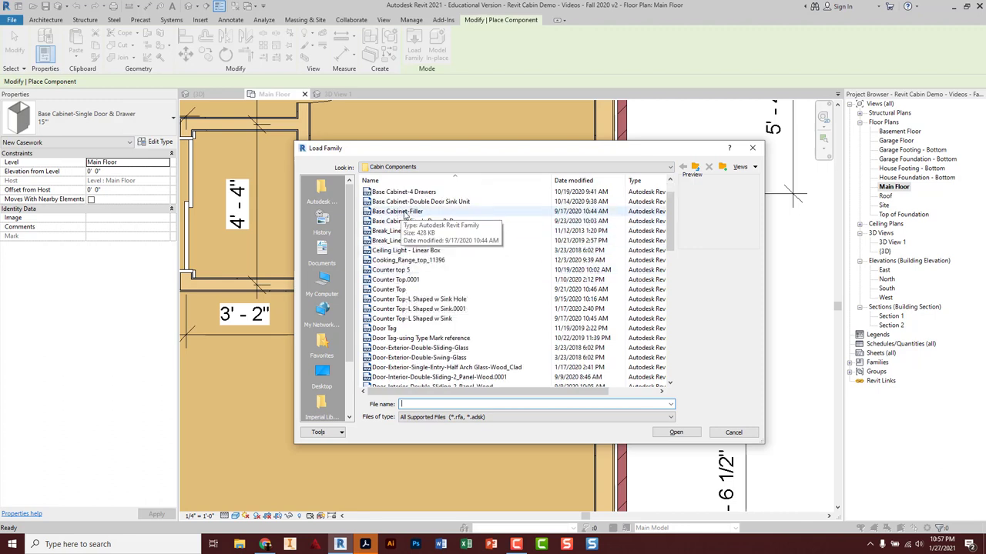
double_click(404, 215)
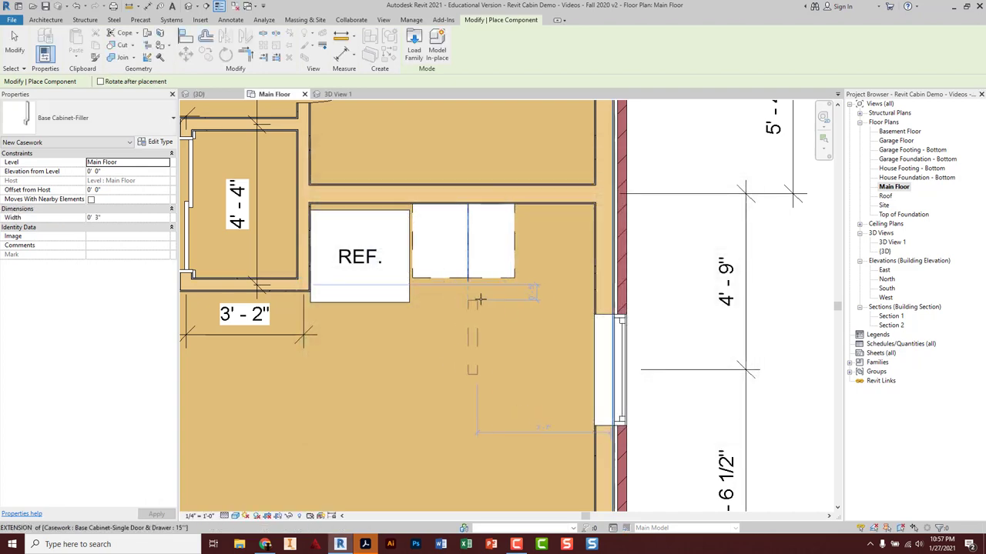
Set the filler width to 0' 3 3/8" and place it at the new cabinet's end.
left_click(104, 219)
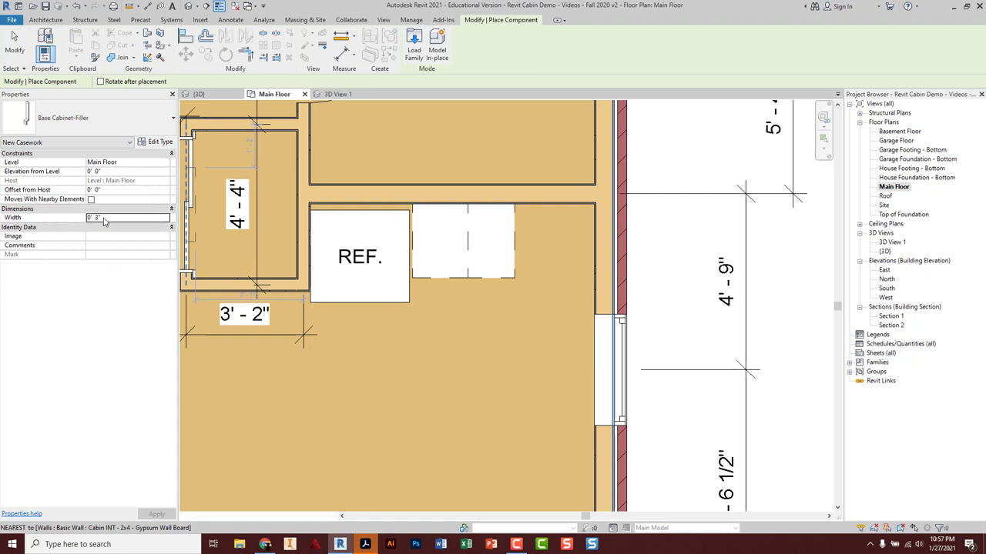
left_click_drag(104, 218, 76, 219)
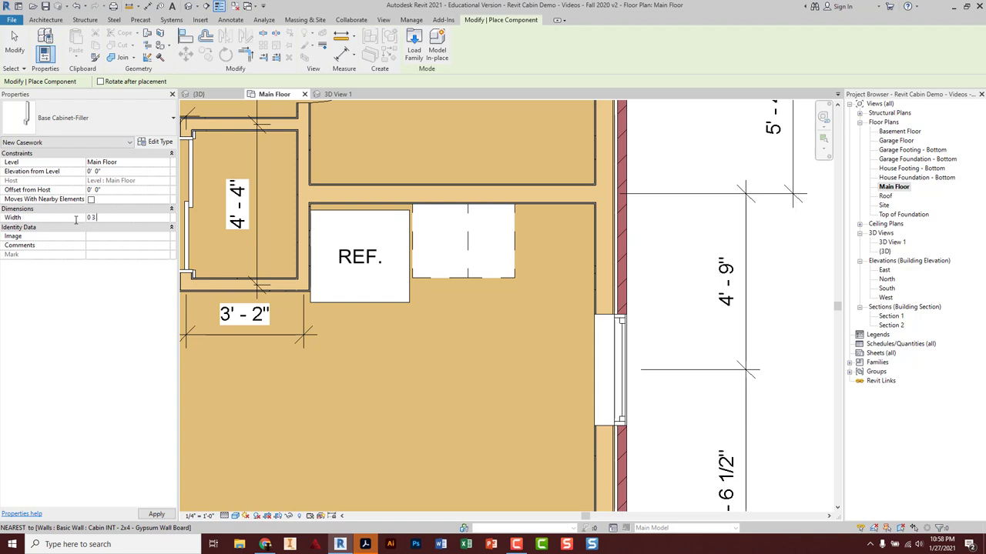
type("0' 3 3/8")
key("Return")
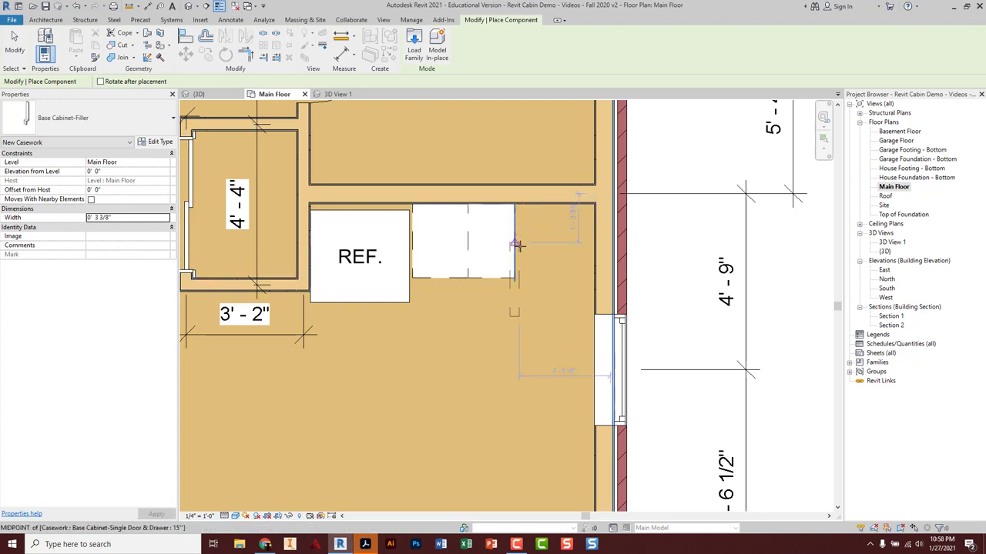
left_click(520, 206)
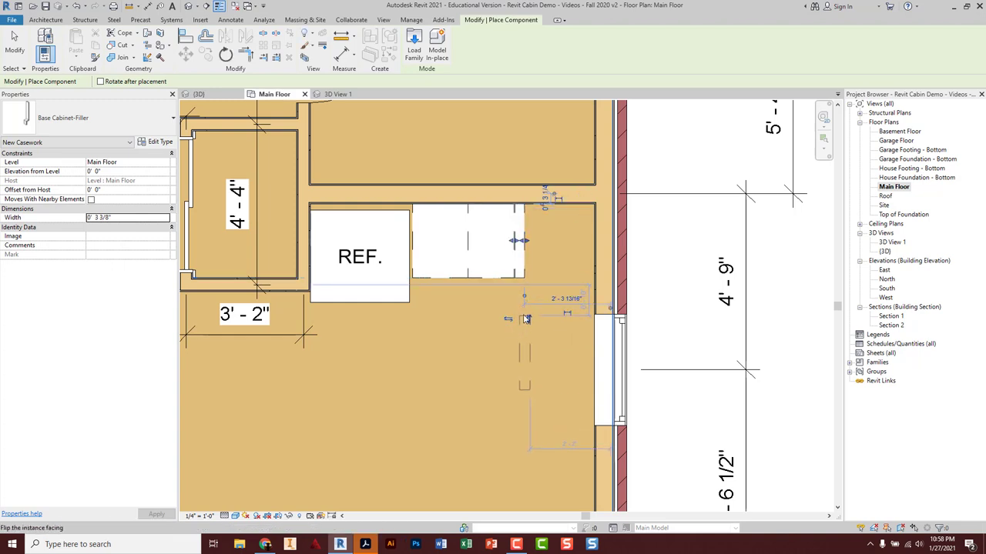
key("Escape")
key("Escape")
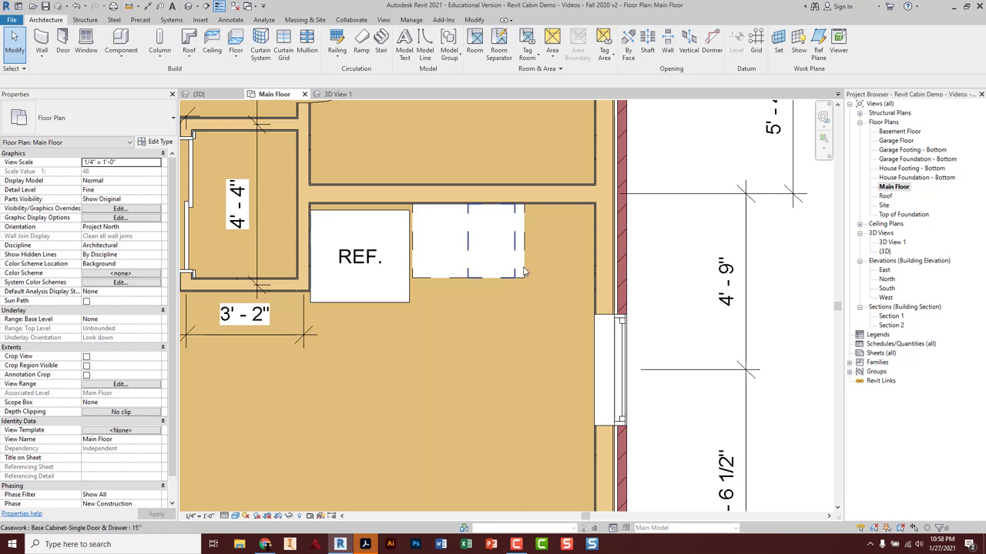
left_click(129, 46)
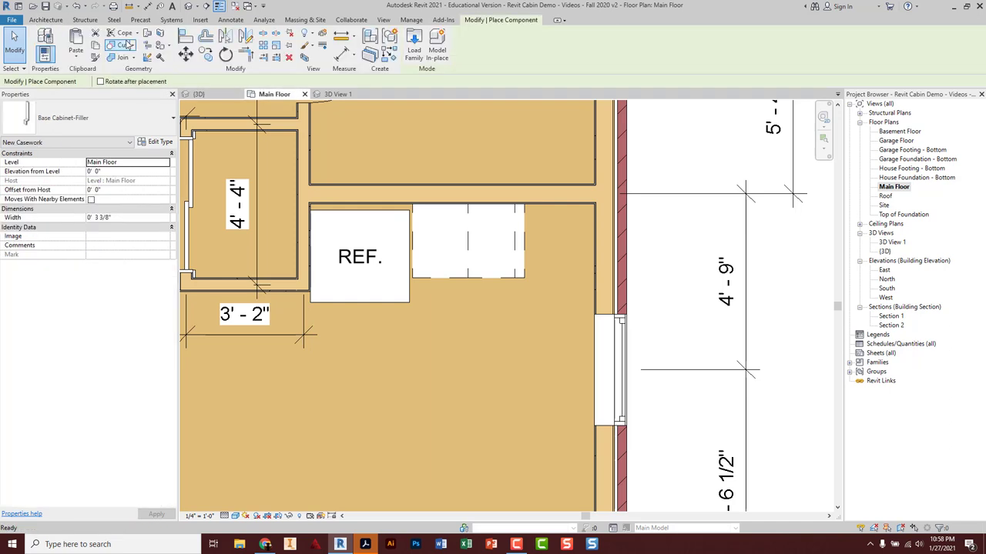
Place a second 15" Single Door & Drawer cabinet against the exterior wall and view it in 3D View 1.
left_click(113, 119)
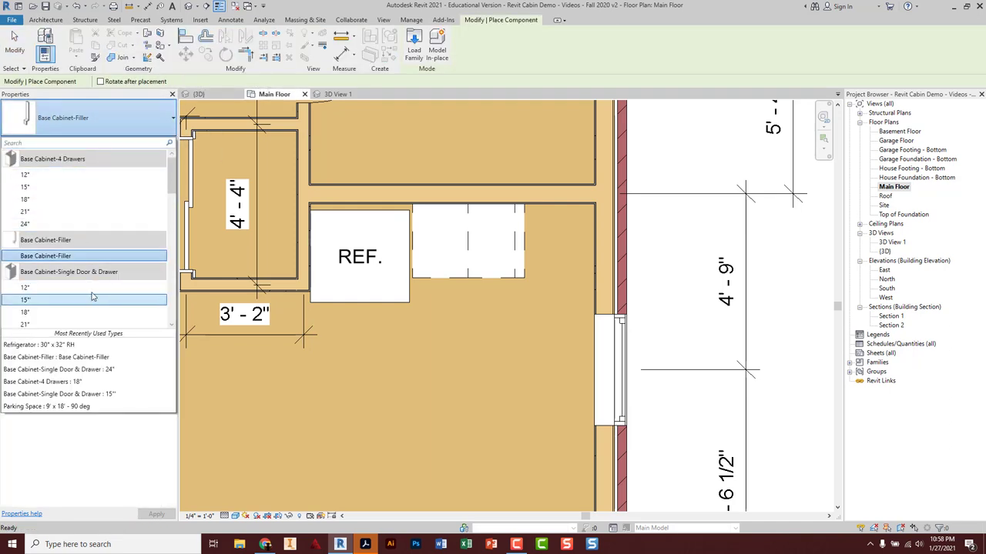
left_click(38, 300)
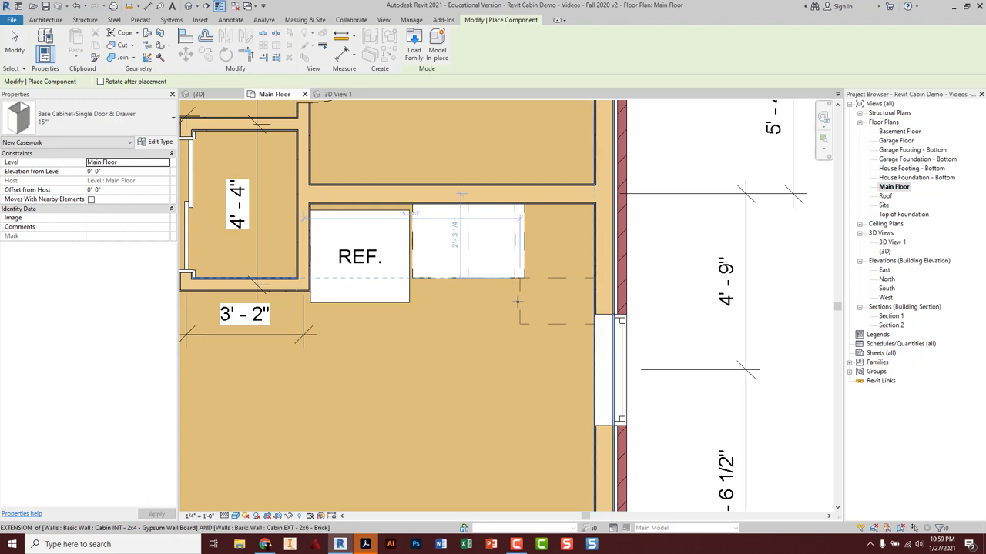
left_click(521, 302)
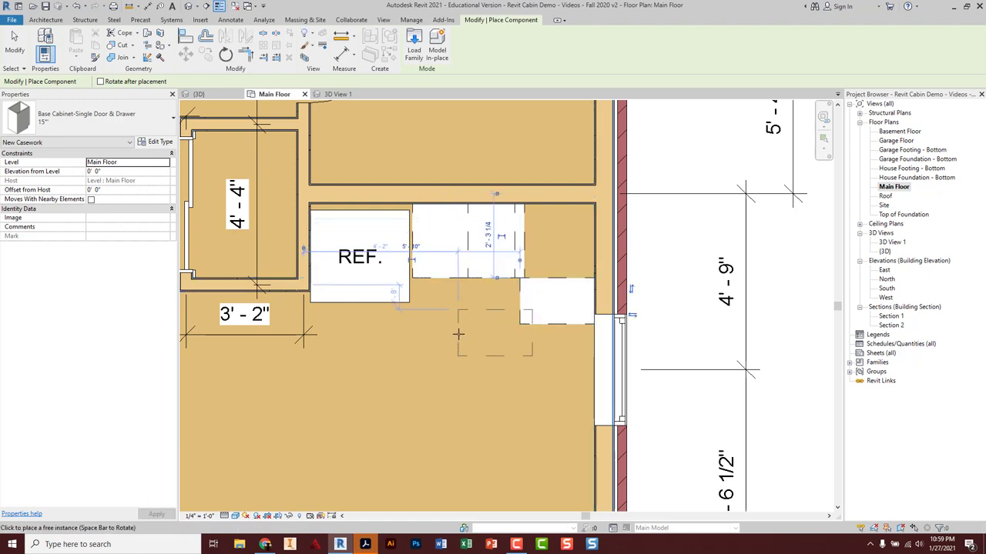
key("Escape")
key("Escape")
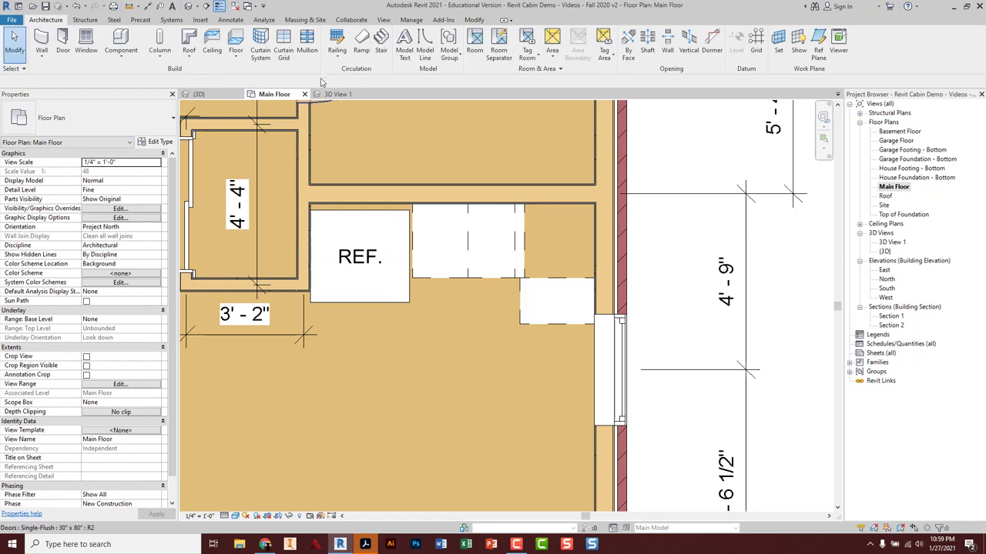
left_click(337, 94)
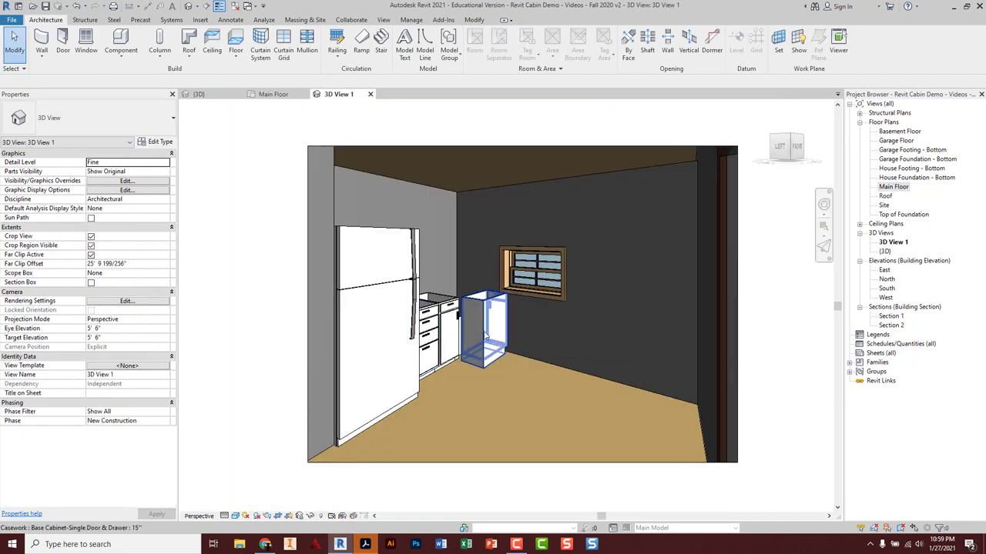
Rotate the corner 15" cabinet a quarter turn and check it in 3D View 1.
left_click(281, 94)
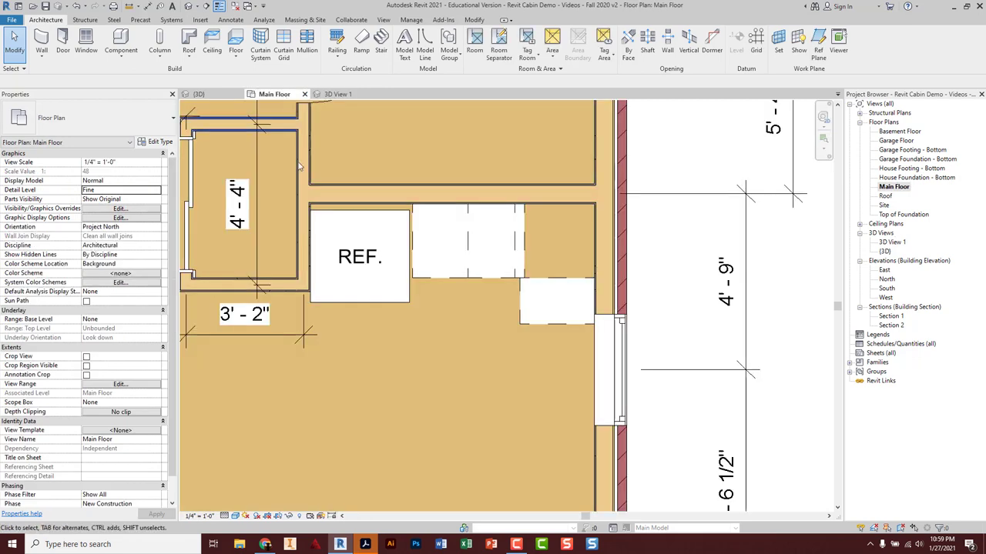
left_click(518, 312)
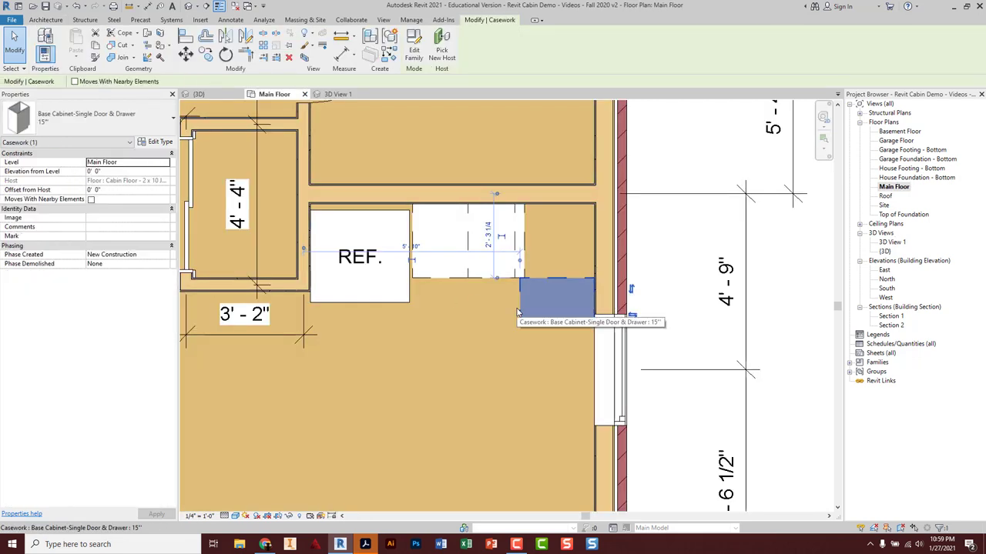
left_click(518, 312)
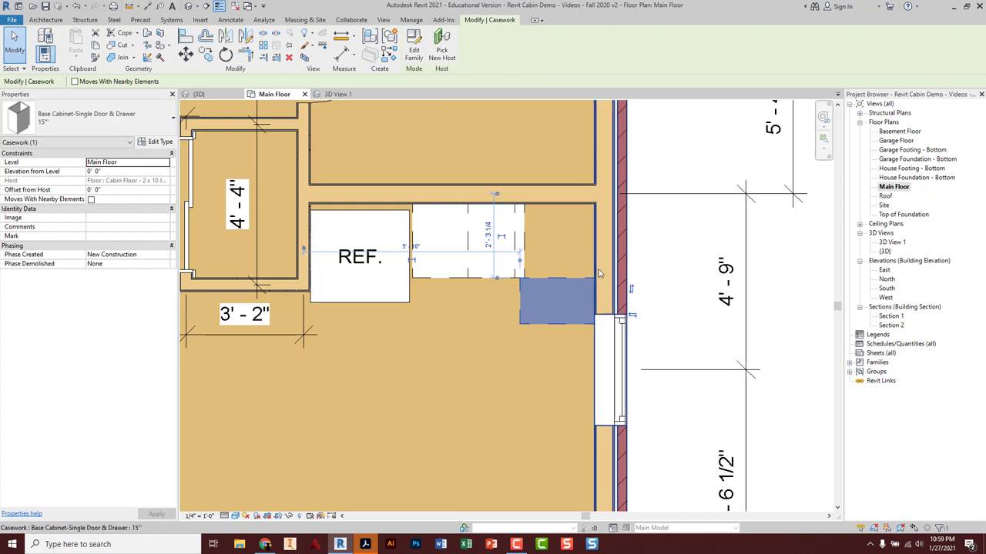
left_click(490, 23)
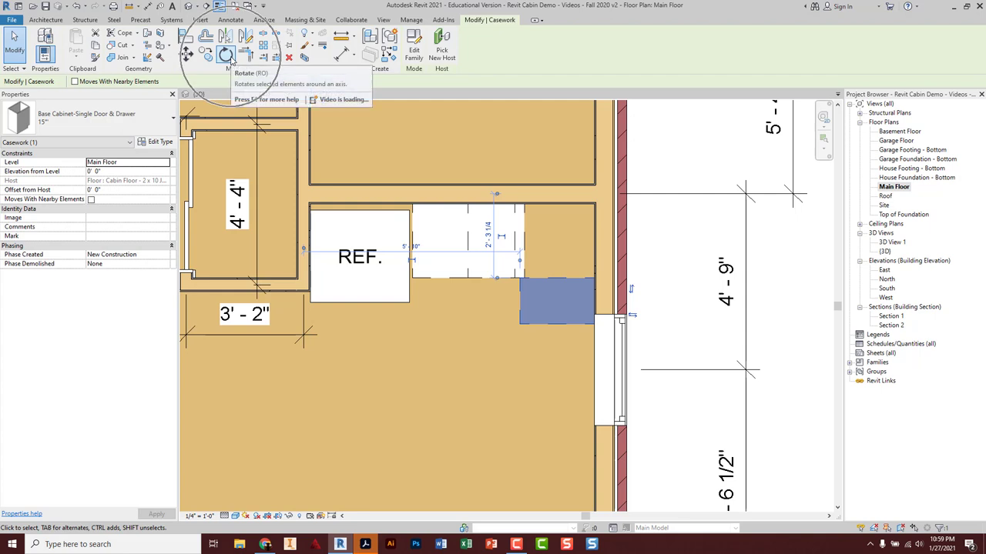
left_click(226, 56)
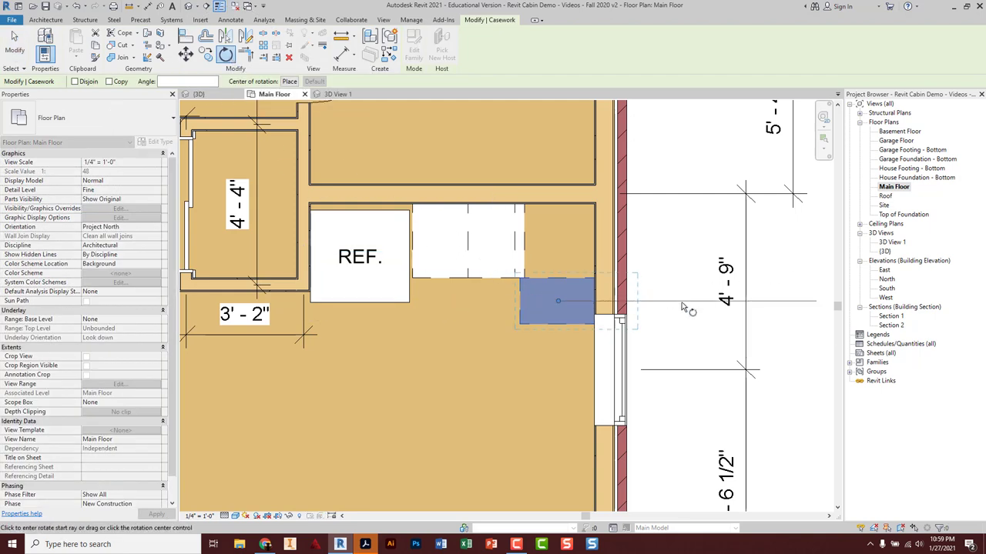
left_click(558, 233)
left_click(559, 391)
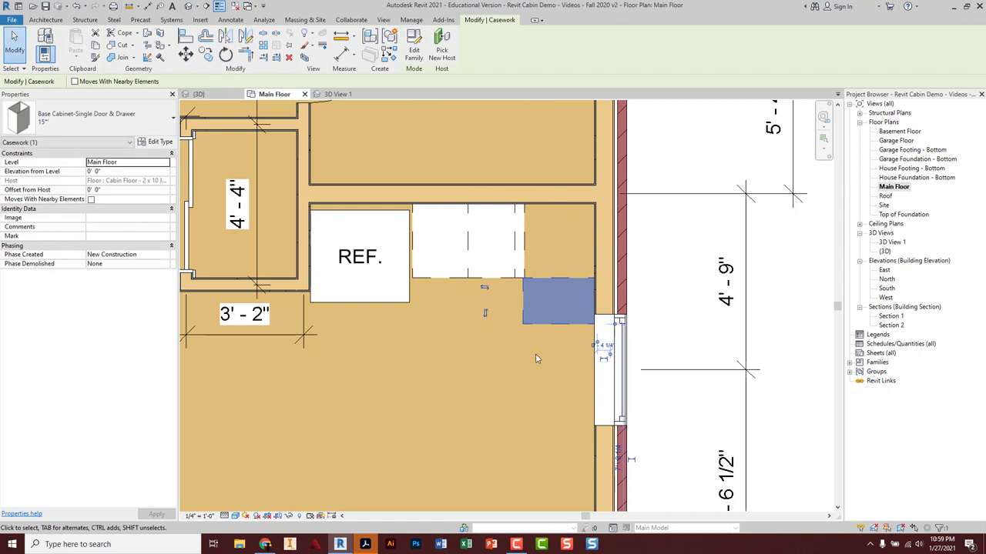
left_click(537, 358)
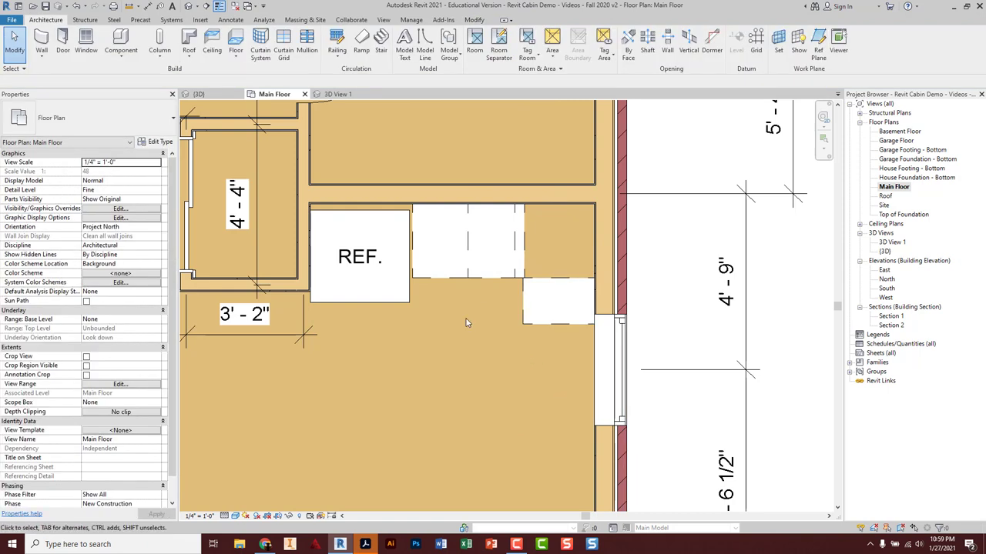
left_click(338, 94)
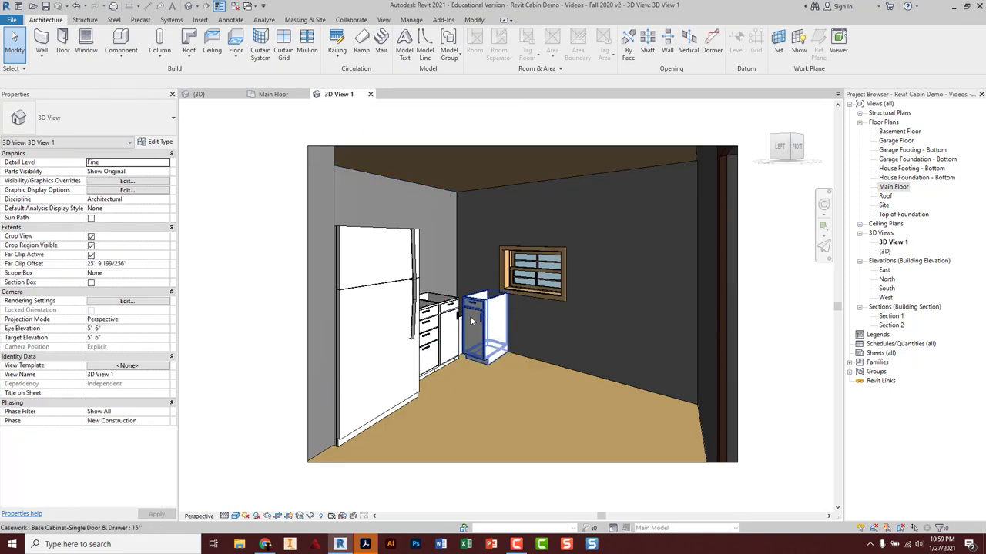
Zoom in on the turned cabinet and filler in 3D, then return to Main Floor.
scroll(487, 324, "up", 6)
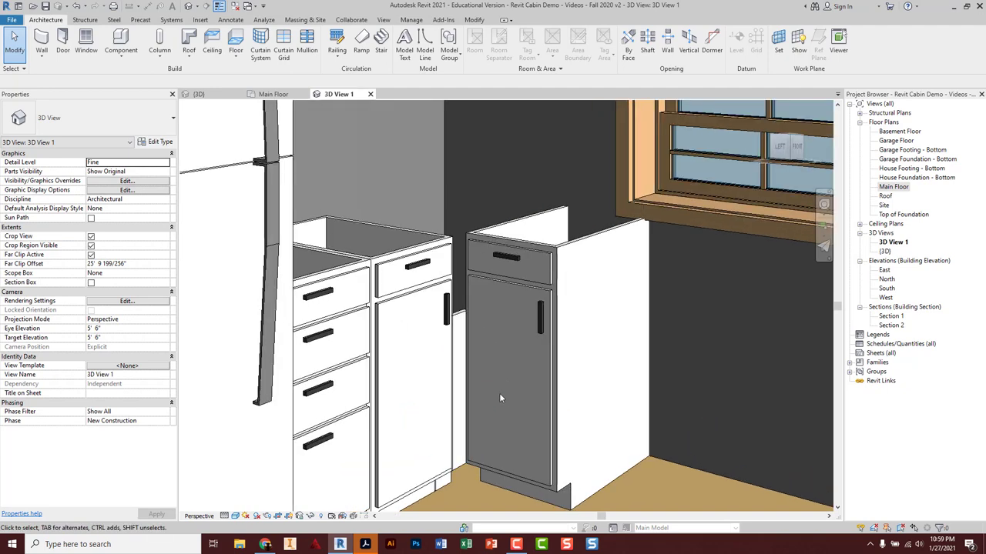
scroll(460, 319, "down", 5)
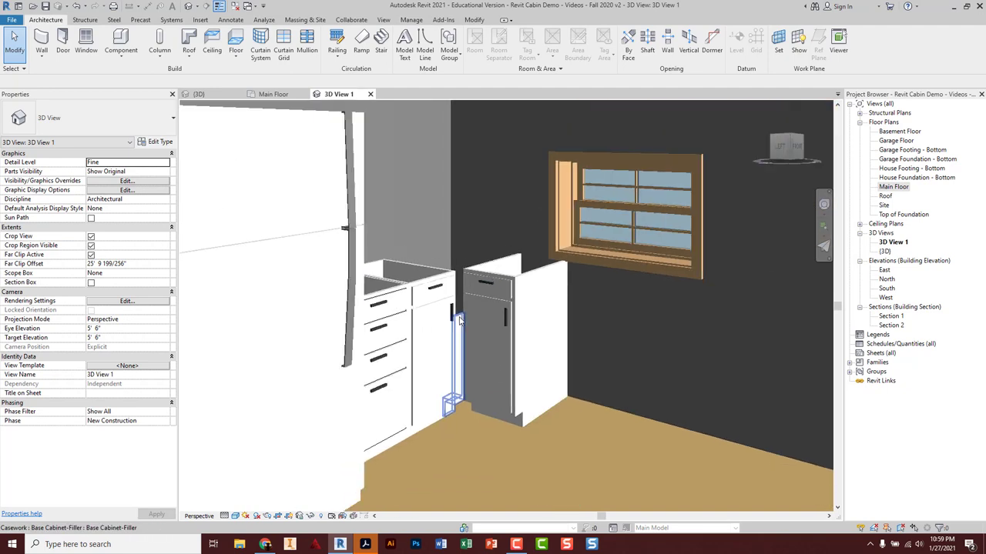
left_click(282, 95)
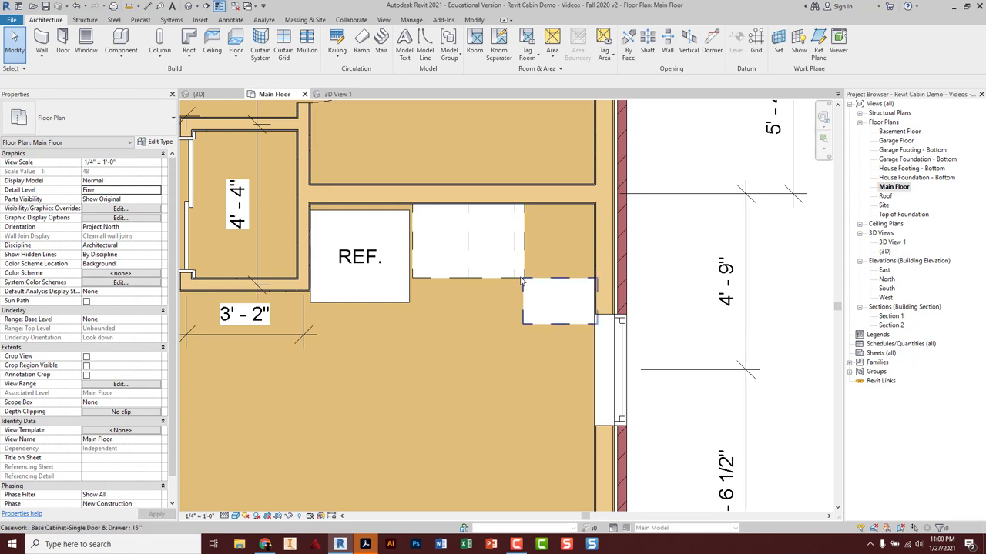
Align the corner base cabinet's edge flush with the wall face.
scroll(570, 278, "up", 5)
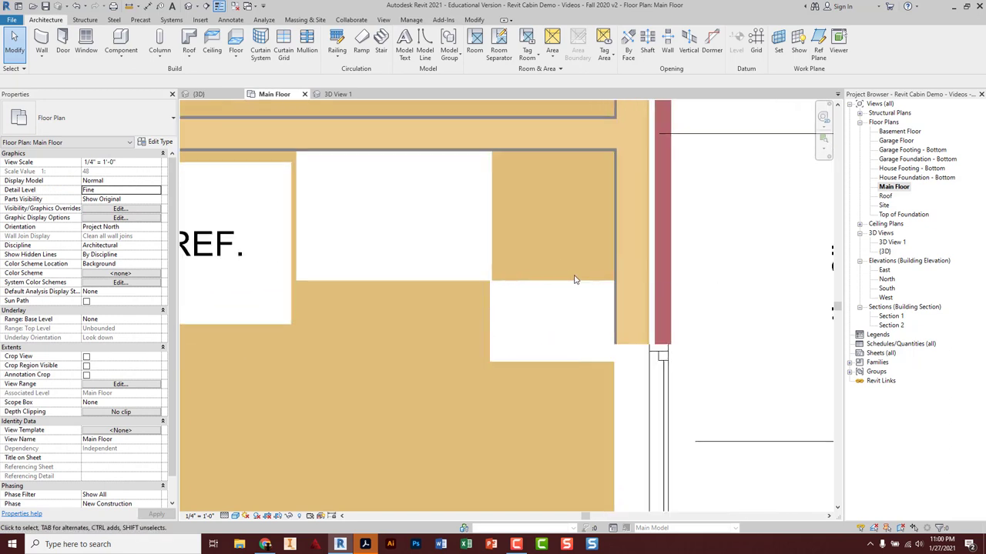
left_click(617, 291)
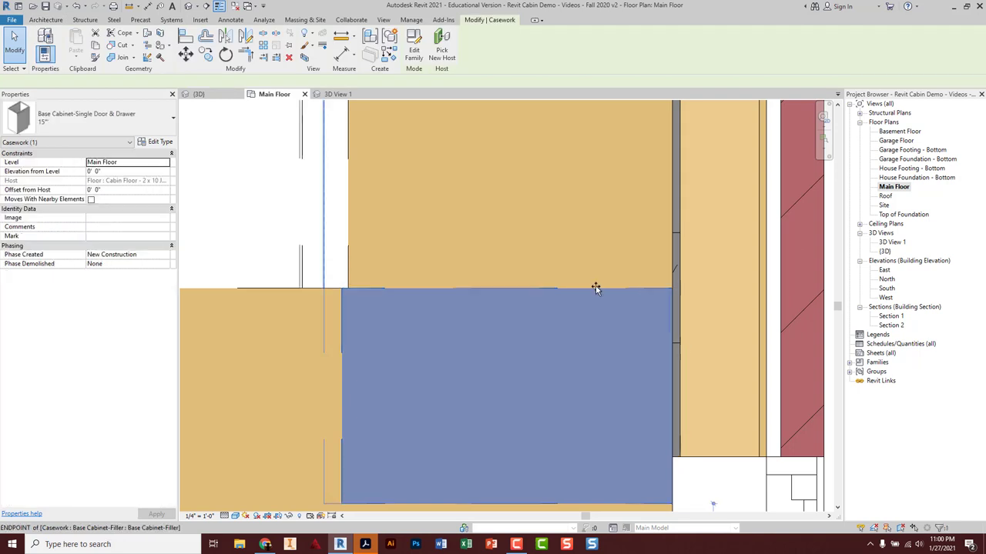
key("Left")
key("Left")
key("Left")
key("Left")
key("Escape")
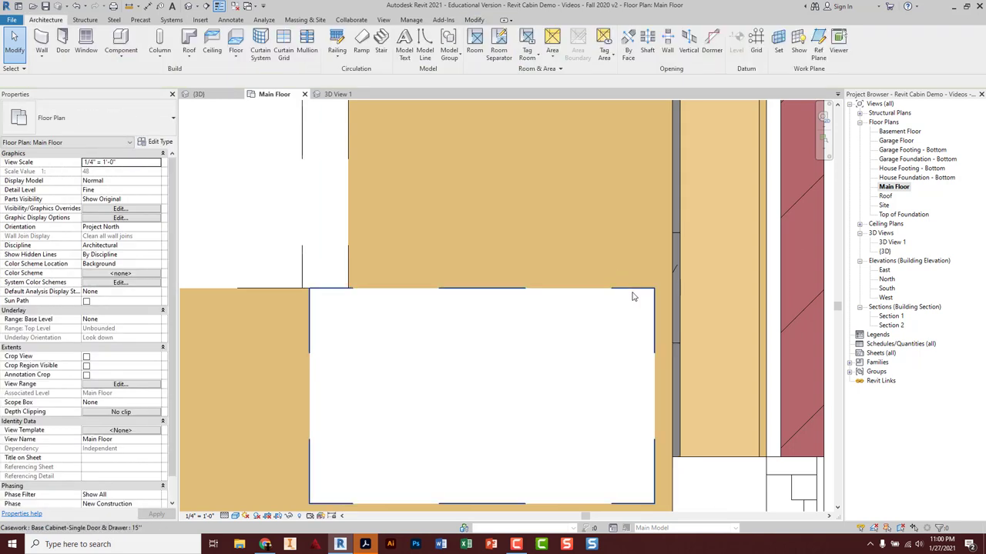
left_click(474, 21)
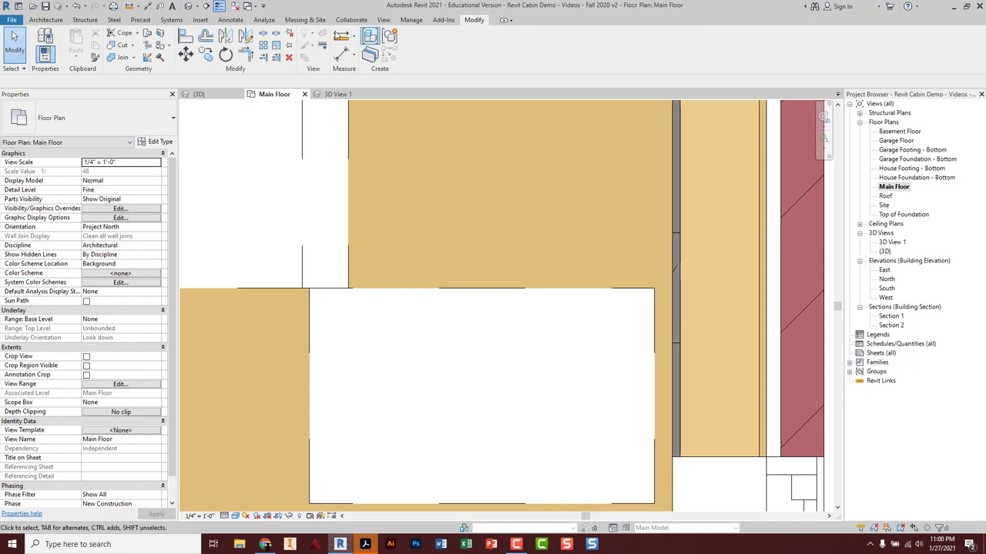
left_click(185, 36)
left_click(673, 309)
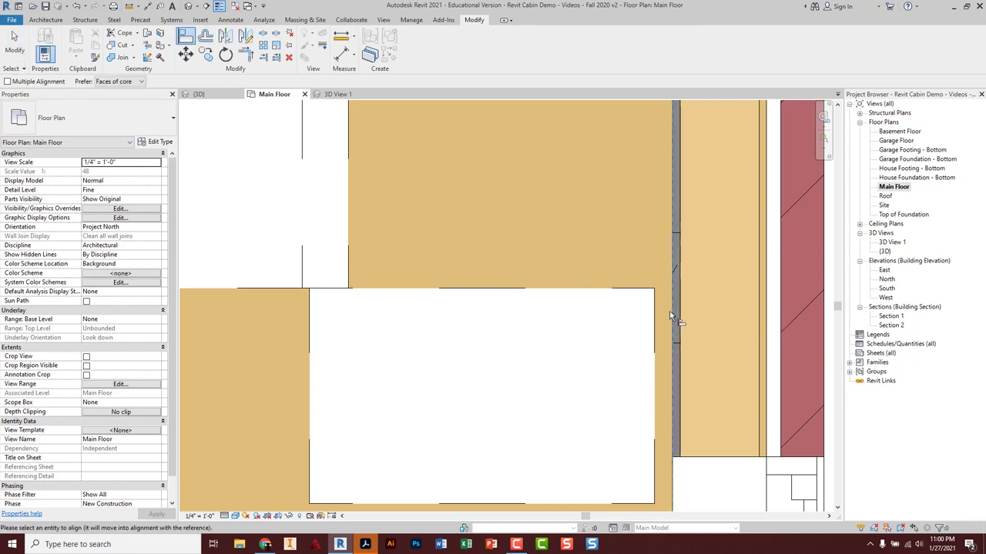
left_click(656, 315)
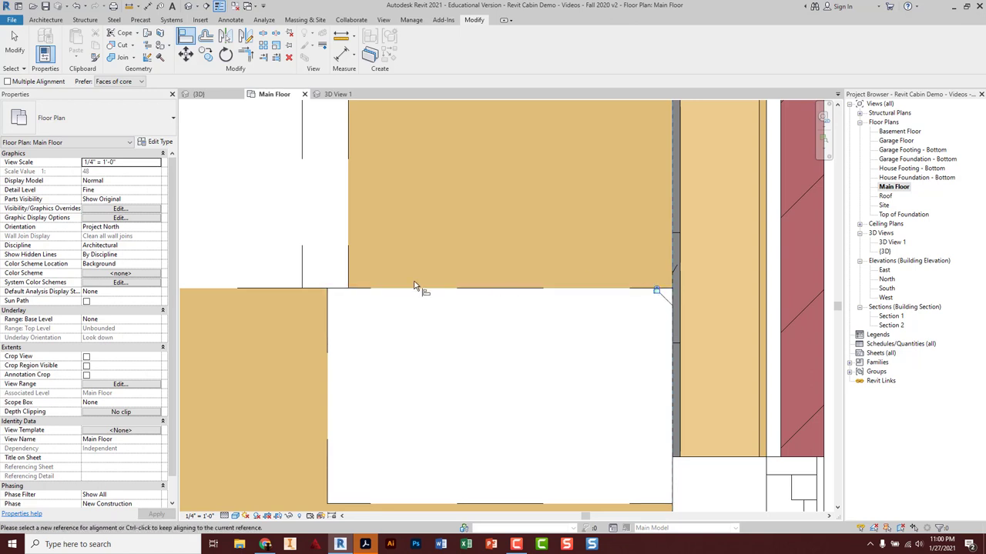
scroll(416, 287, "down", 3)
middle_click_drag(405, 308, 474, 319)
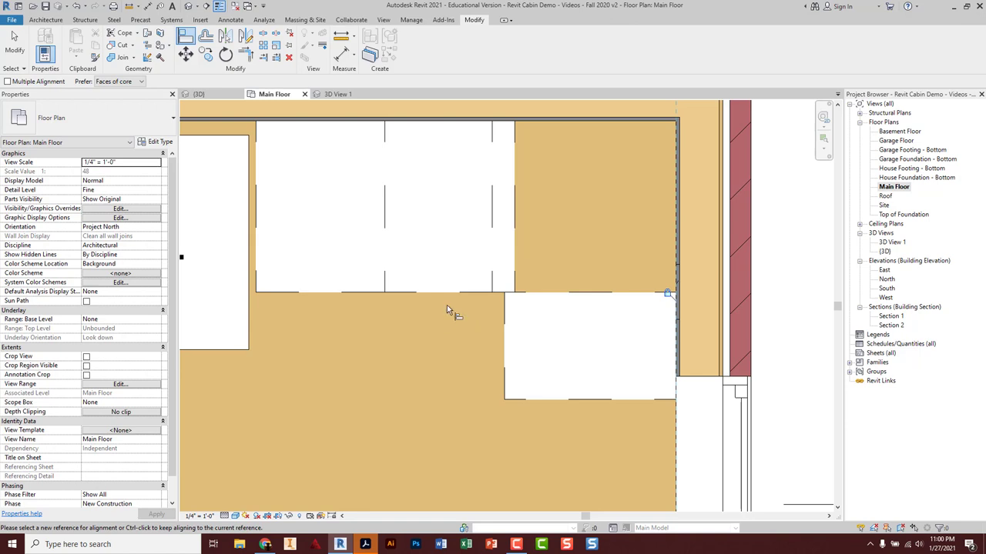
key("Escape")
key("Escape")
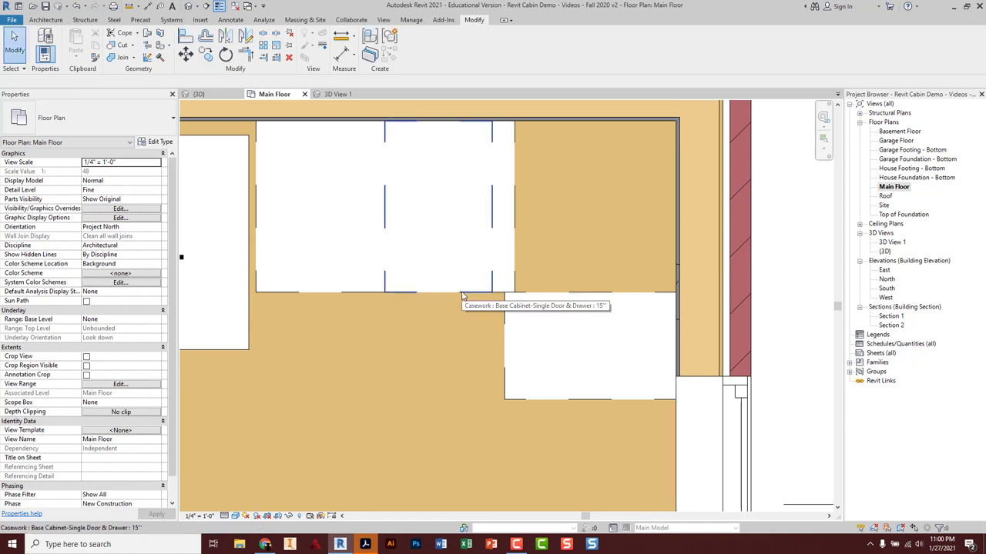
Slide the base cabinet beside the refrigerator right against its neighbouring cabinet.
middle_click_drag(447, 303, 499, 297)
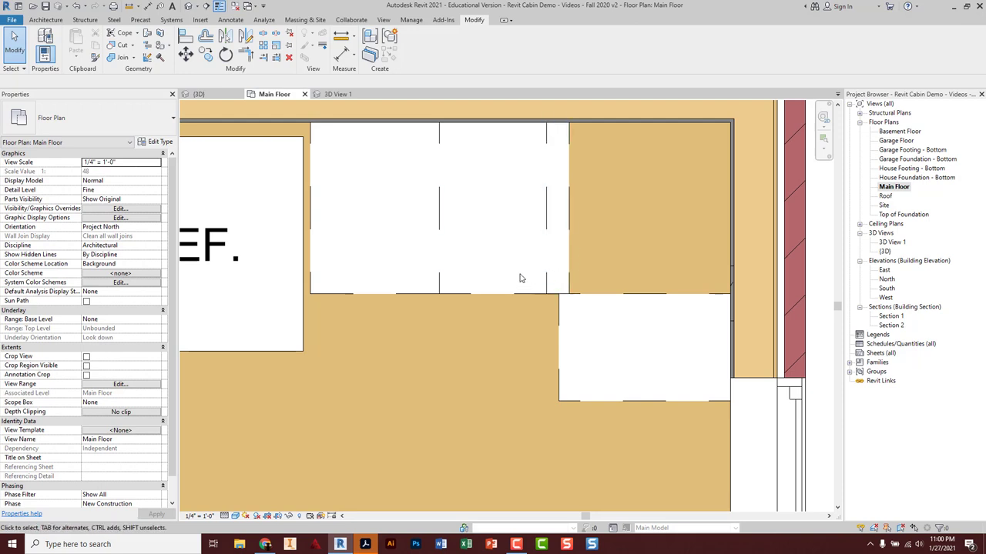
middle_click_drag(519, 277, 602, 280)
middle_click_drag(495, 302, 570, 315)
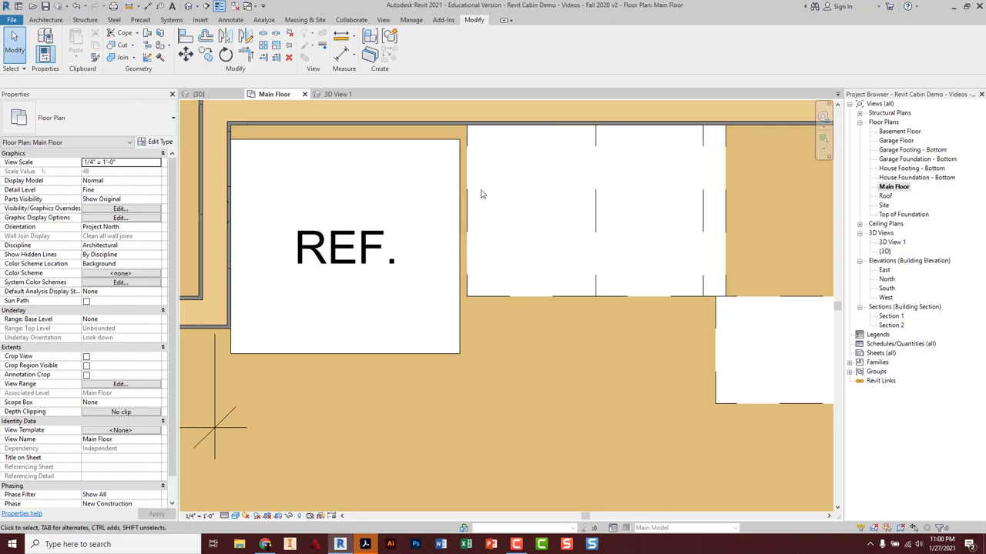
scroll(465, 219, "up", 2)
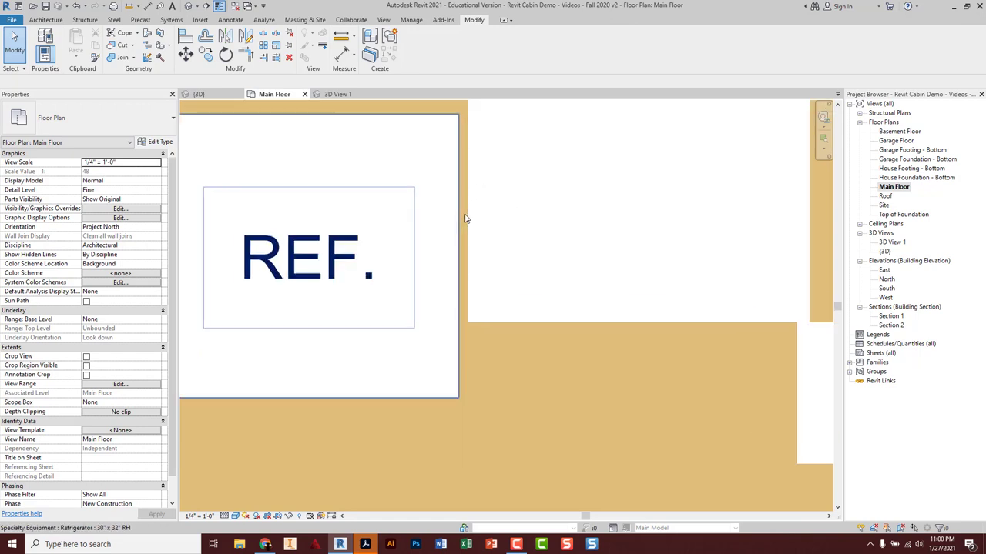
left_click(463, 206)
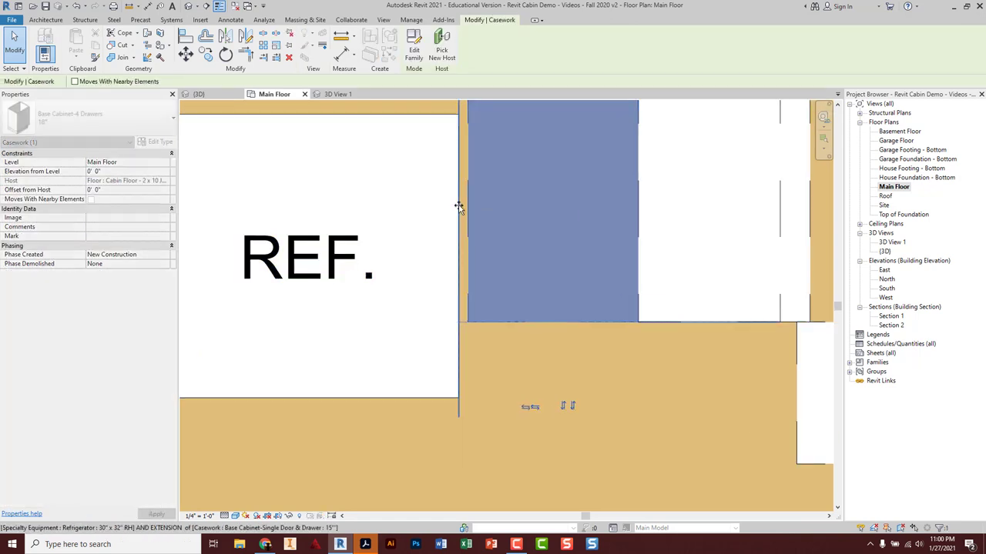
left_click_drag(458, 207, 628, 208)
key("Escape")
middle_click_drag(702, 337, 626, 306)
left_click(600, 345)
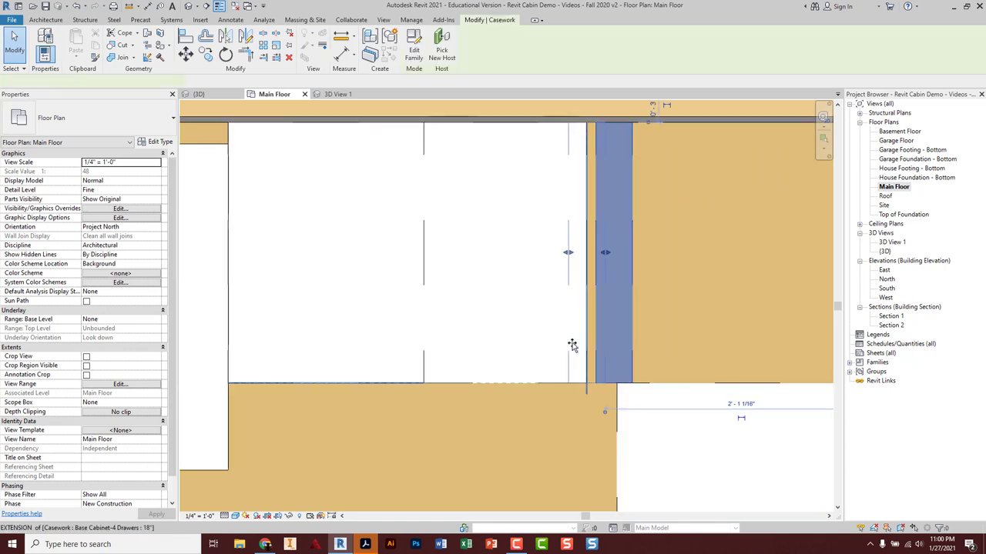
left_click(604, 420)
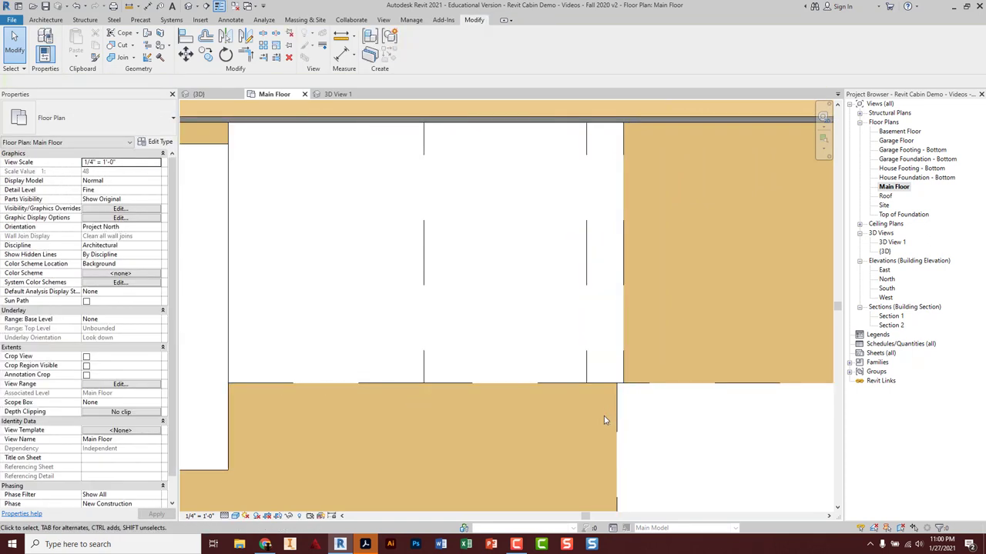
mouse_move(604, 419)
middle_mouse_down()
mouse_move(665, 414)
mouse_move(653, 424)
mouse_move(663, 398)
mouse_move(655, 332)
mouse_move(568, 304)
middle_mouse_up()
scroll(672, 309, "up", 3)
scroll(555, 304, "up", 1)
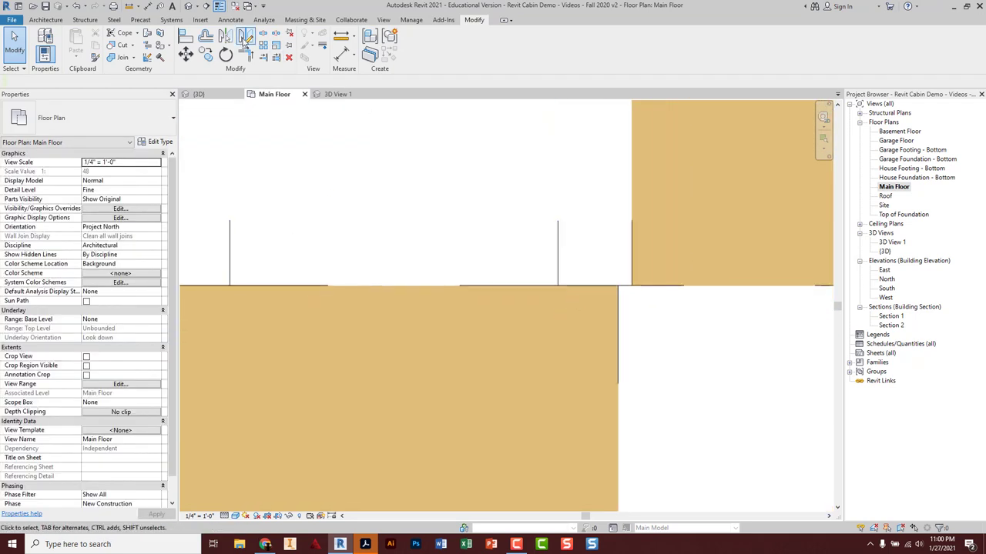
left_click(342, 40)
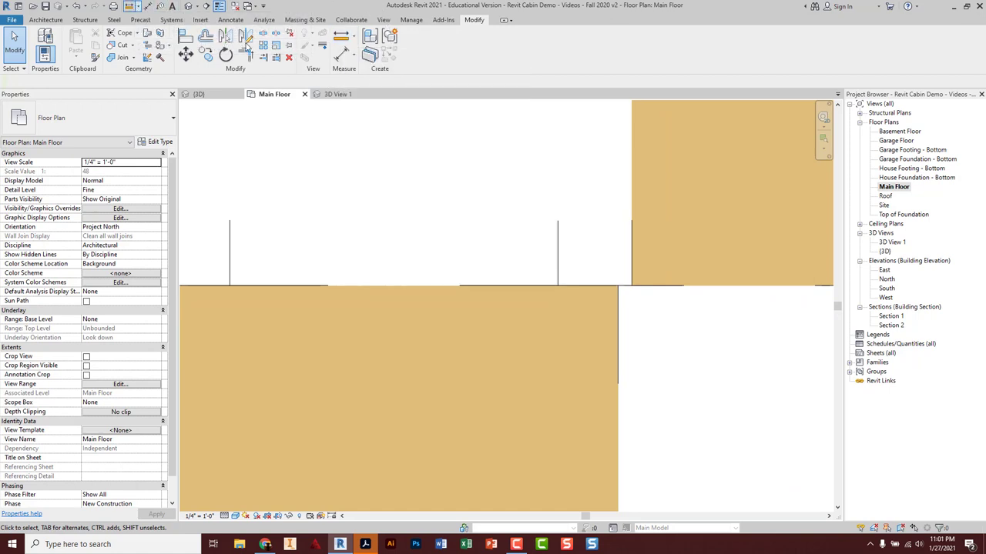
Measure the 0'-2 3/4" gap at the wall and set the filler width to 2.75".
left_click(341, 36)
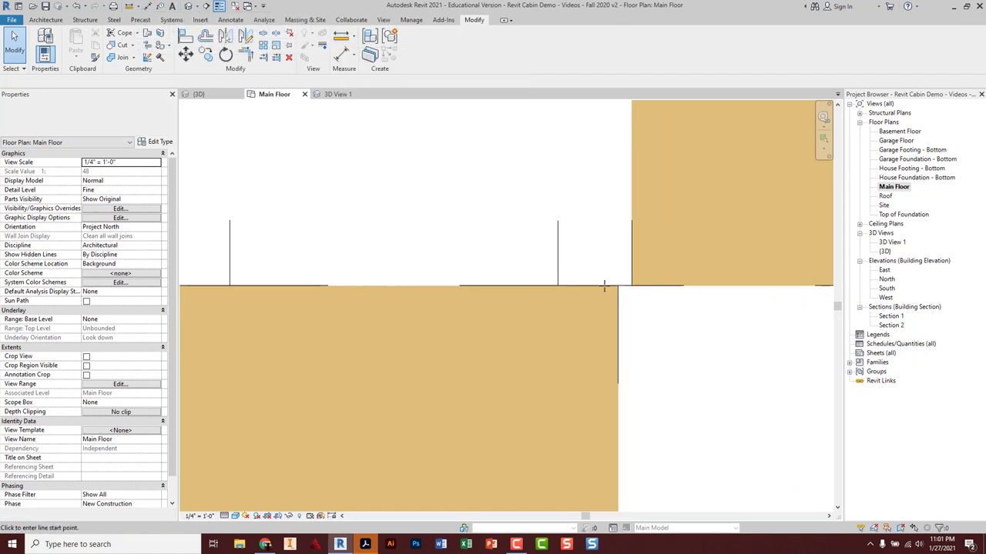
left_click(558, 286)
left_click(618, 286)
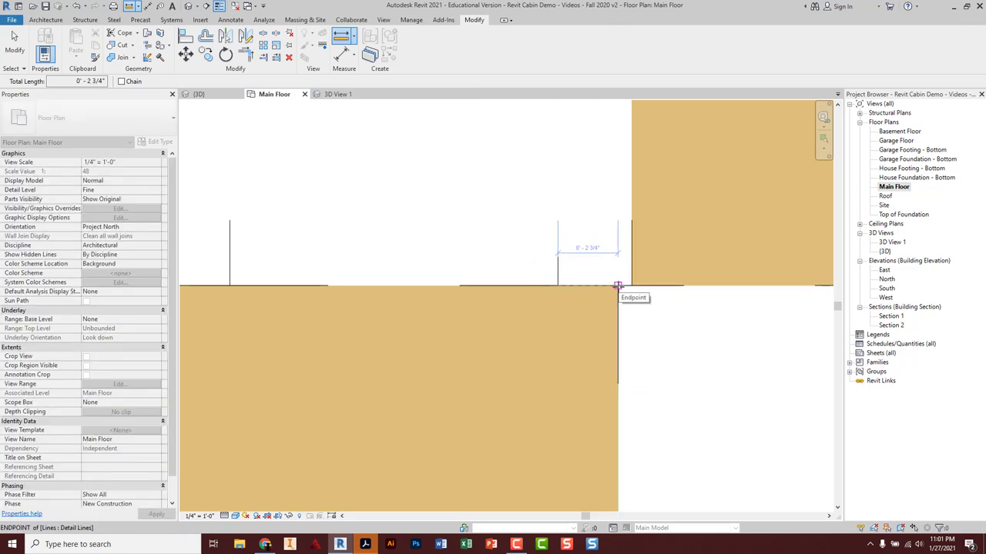
key("Escape")
key("Escape")
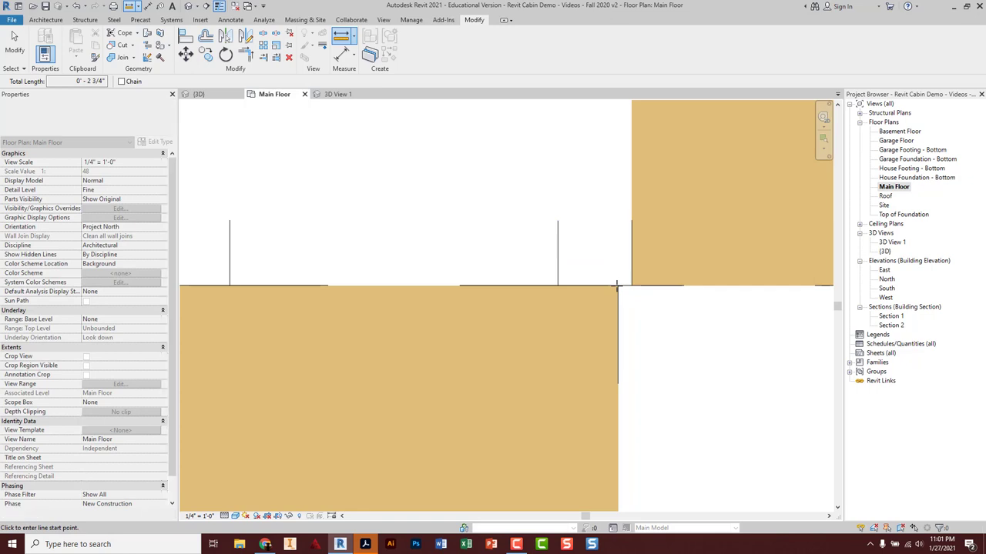
key("ctrl")
left_click(633, 237)
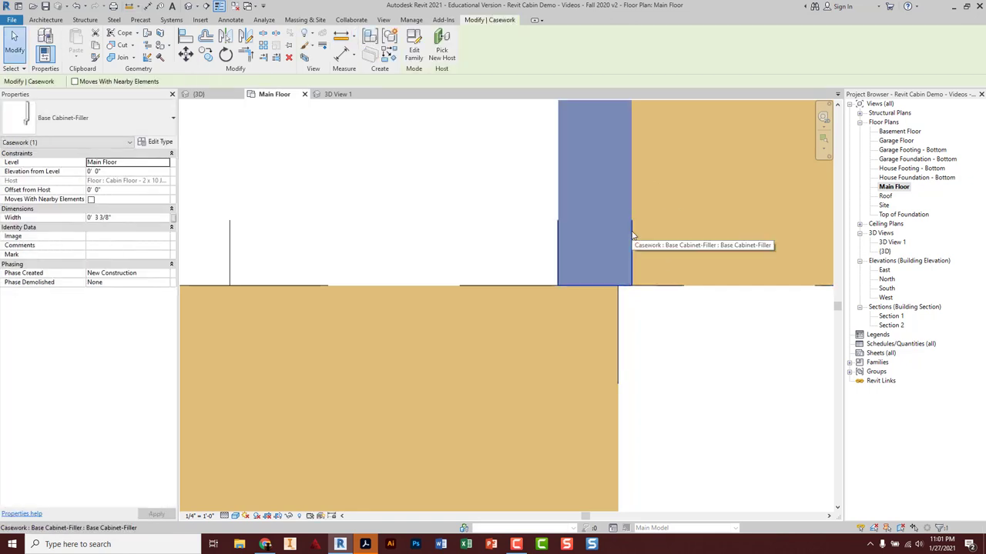
left_click(121, 220)
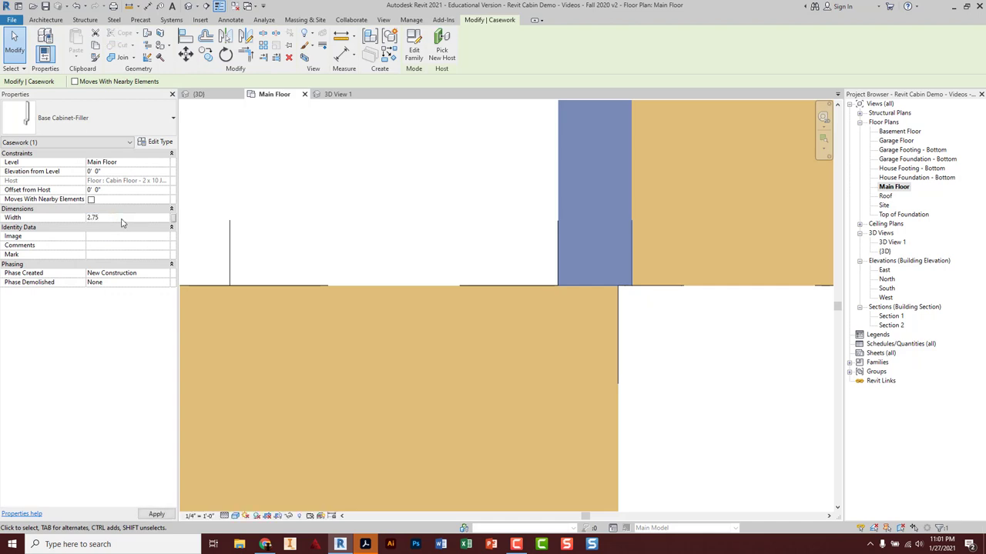
type("2.75\"")
key("Return")
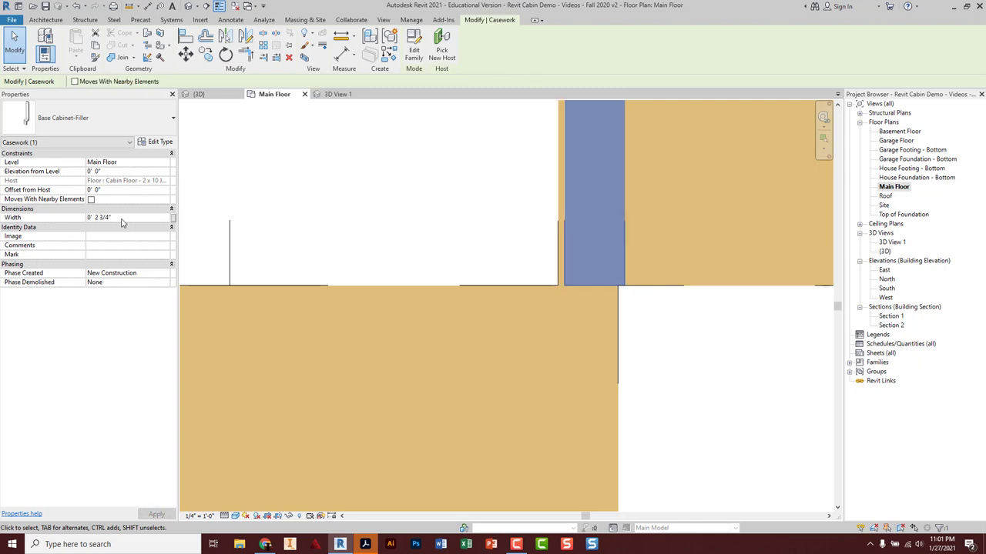
key("Escape")
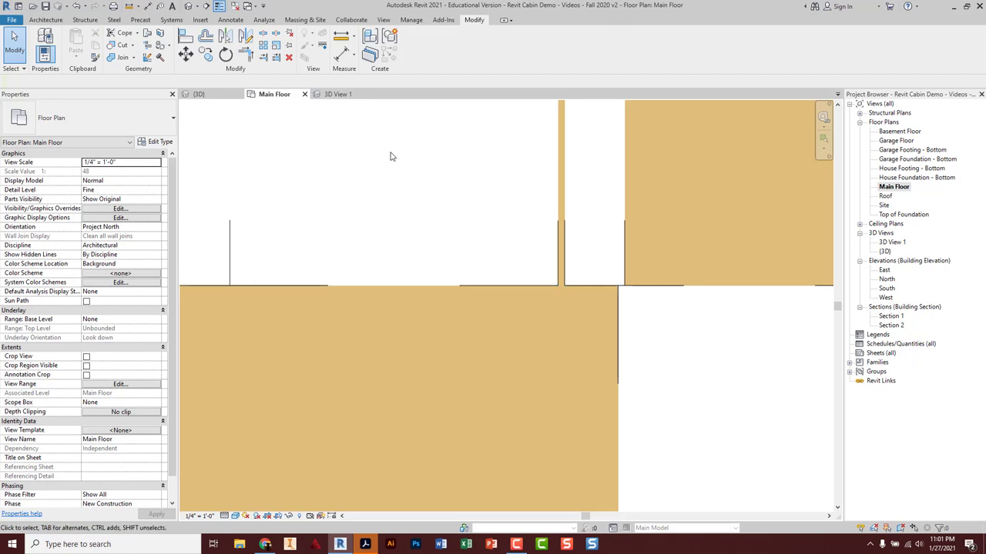
Slide the filler flush against the Single Door & Drawer cabinet.
left_click(186, 35)
left_click(557, 201)
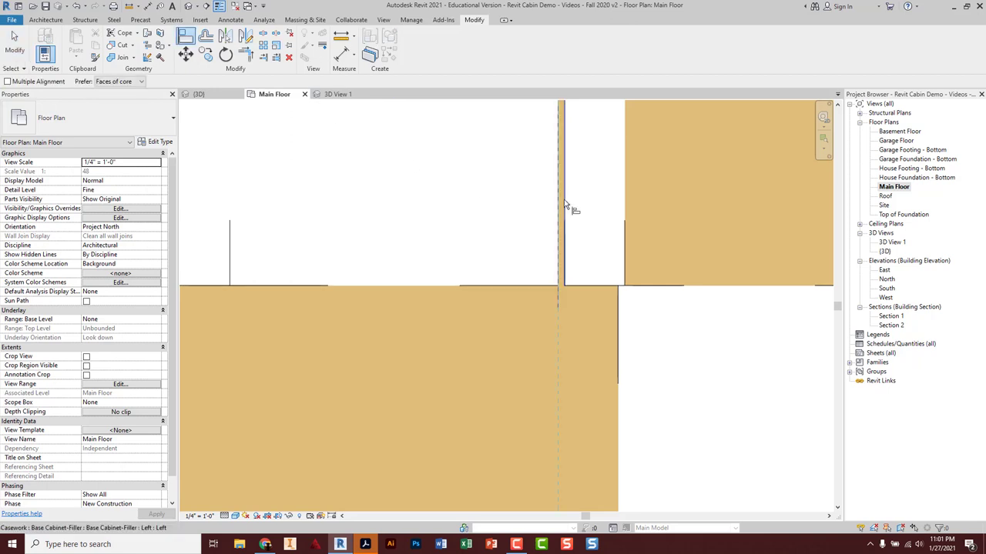
left_click(564, 200)
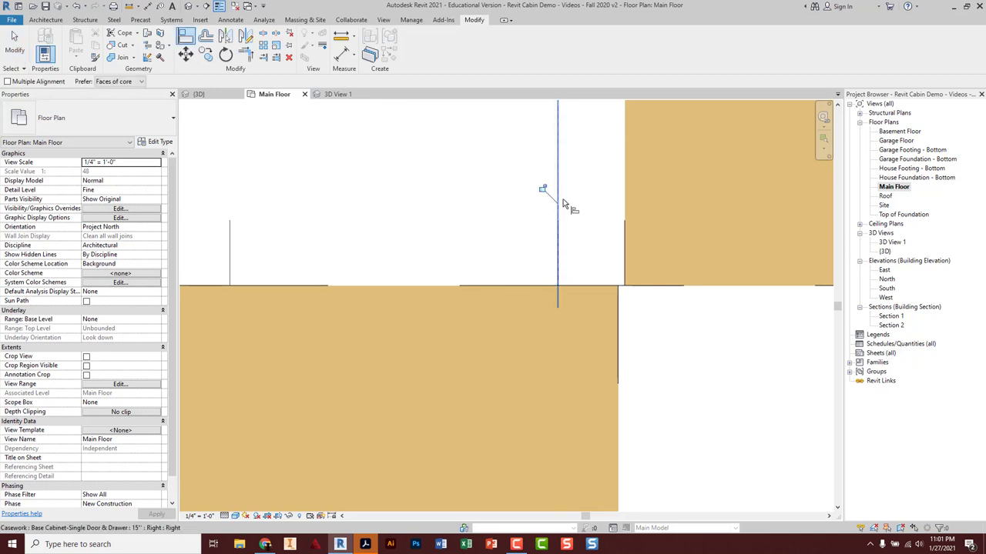
left_click(562, 199)
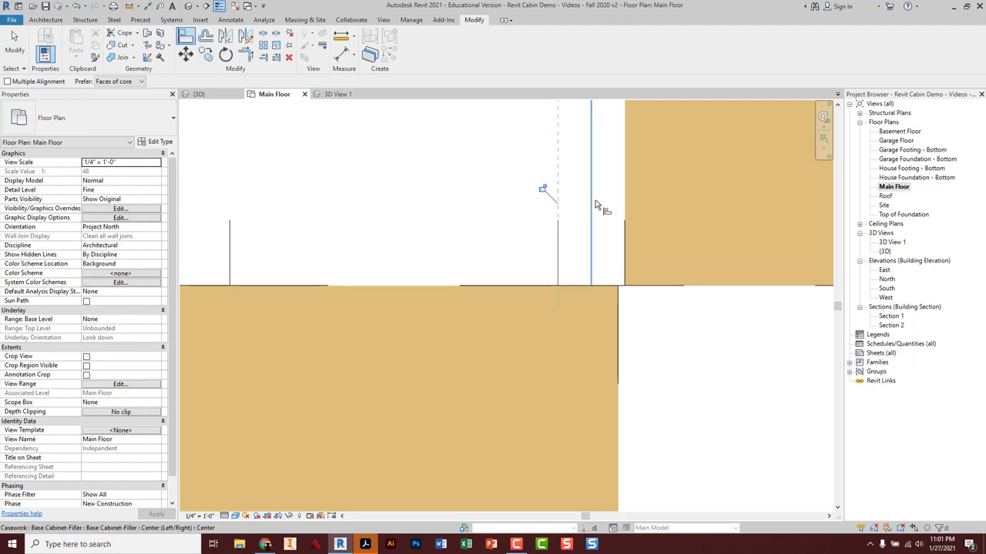
key("Escape")
key("Escape")
left_click(621, 224)
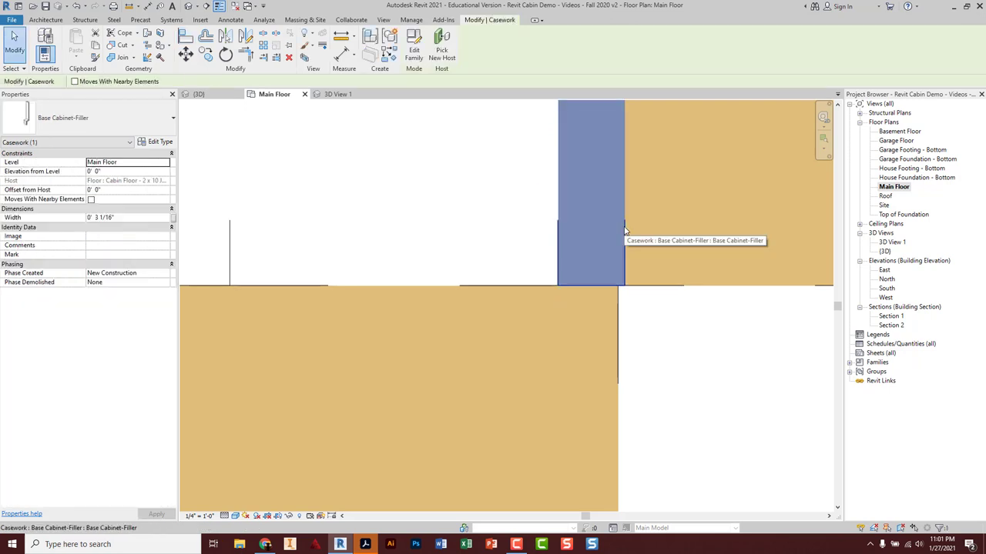
key("Delete")
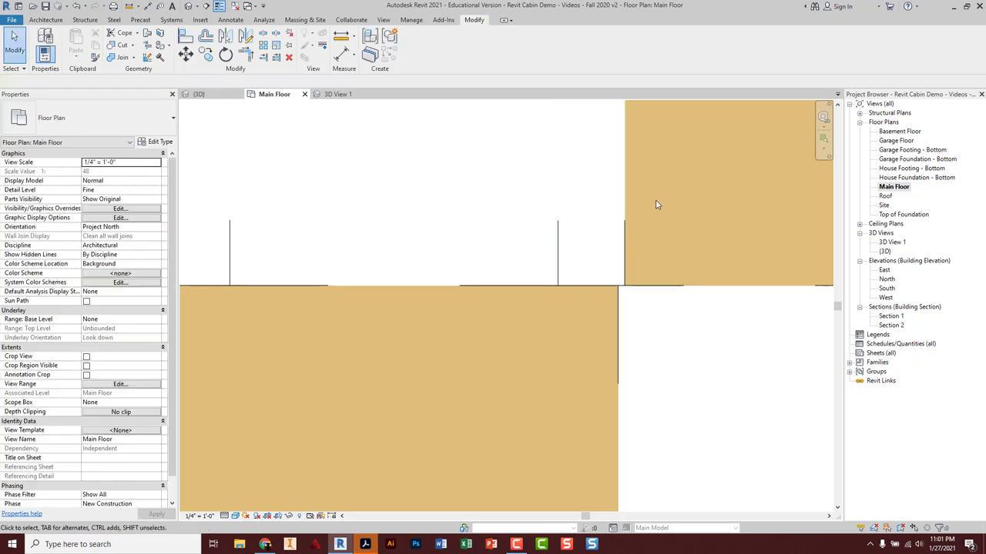
key("ctrl+z")
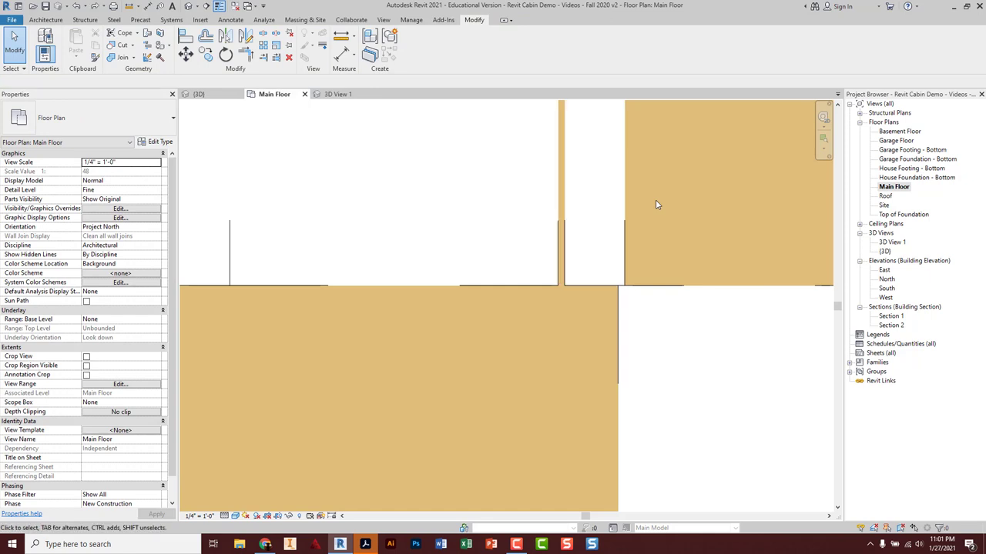
left_click(557, 208)
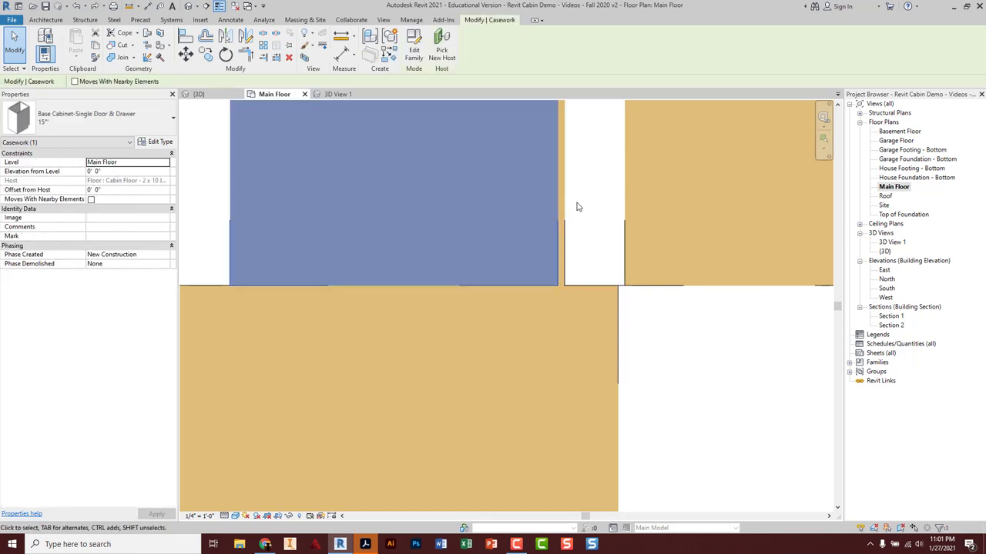
key("Escape")
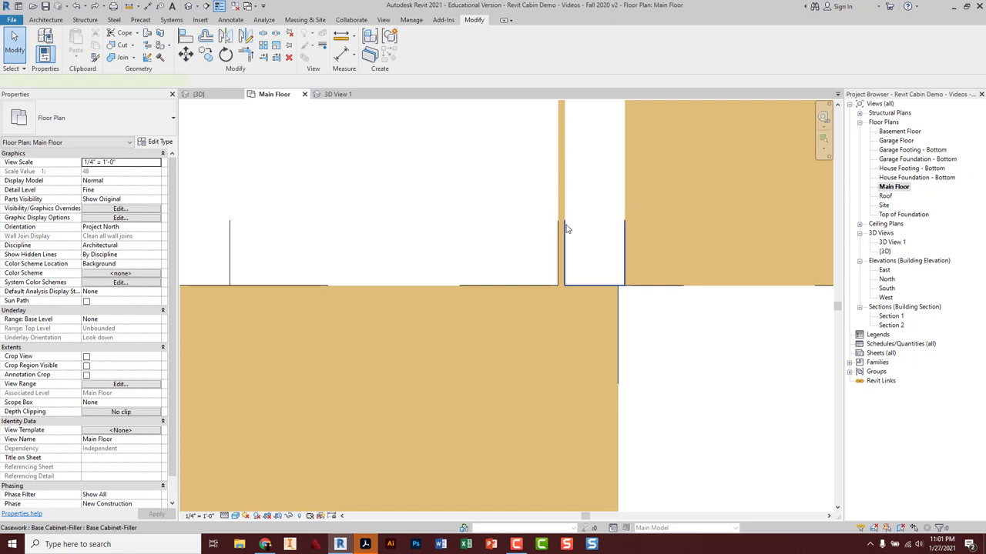
left_click(557, 225)
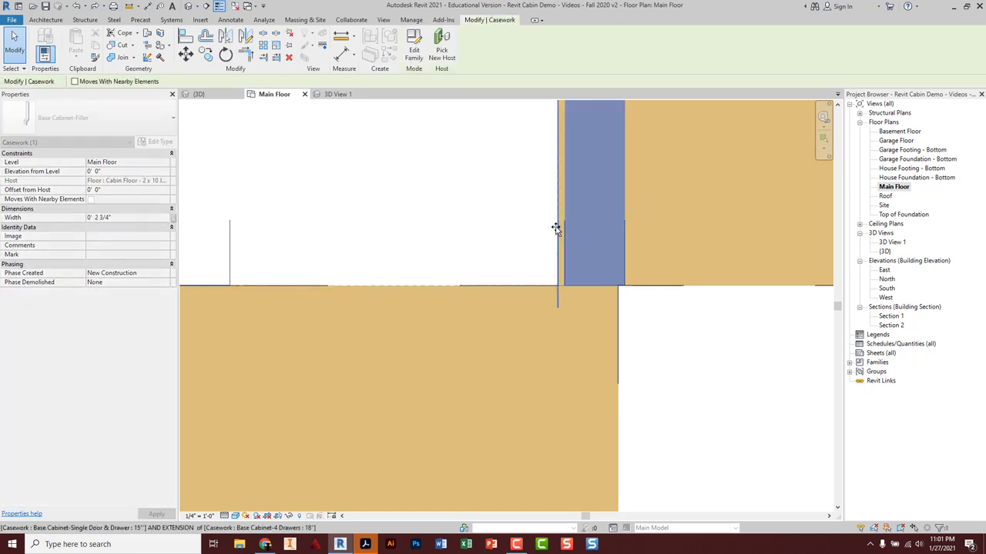
left_click_drag(557, 227, 627, 220)
left_click(627, 220)
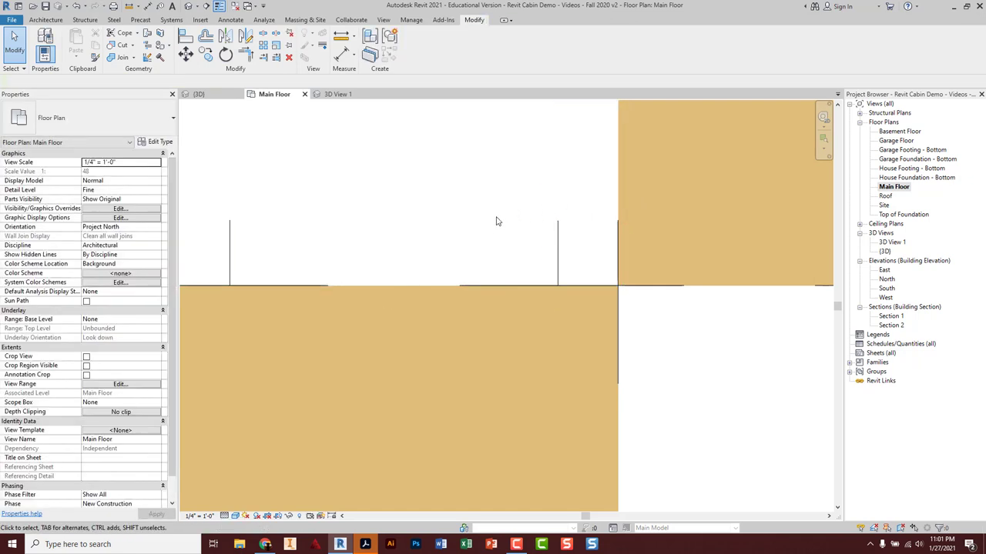
Zoom out and pan the Main Floor plan to the right-hand window wall.
scroll(497, 223, "down", 2)
scroll(496, 231, "down", 1)
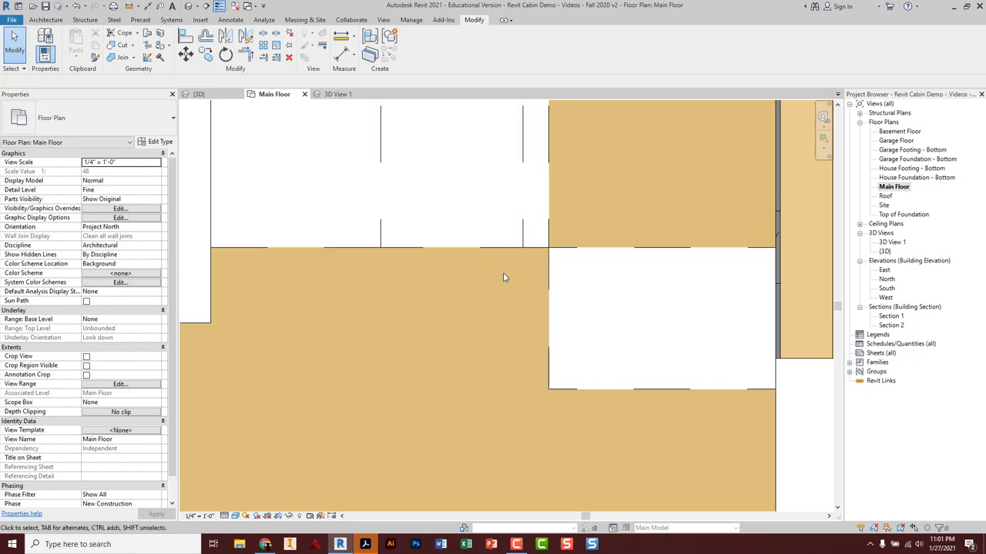
middle_click_drag(458, 279, 550, 323)
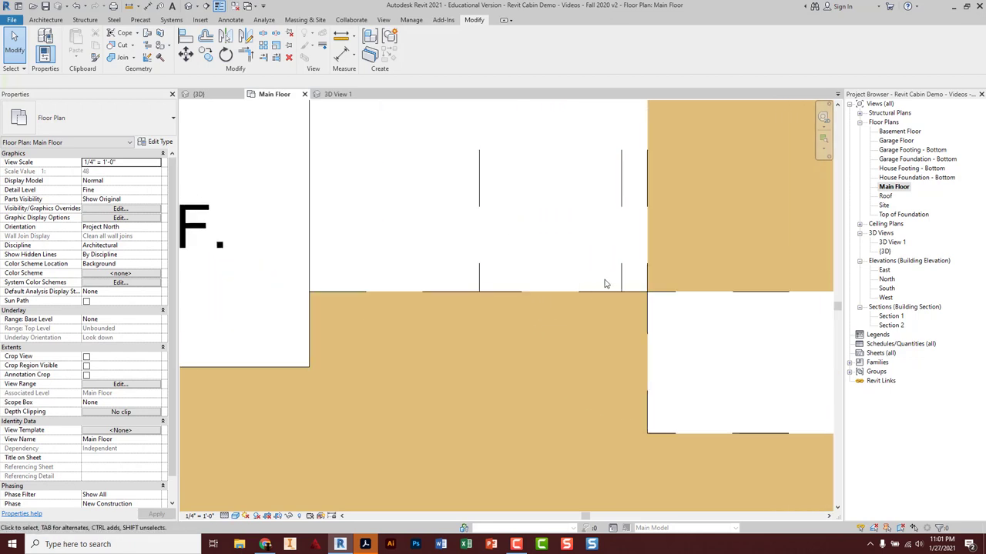
scroll(603, 286, "down", 1)
scroll(585, 295, "down", 1)
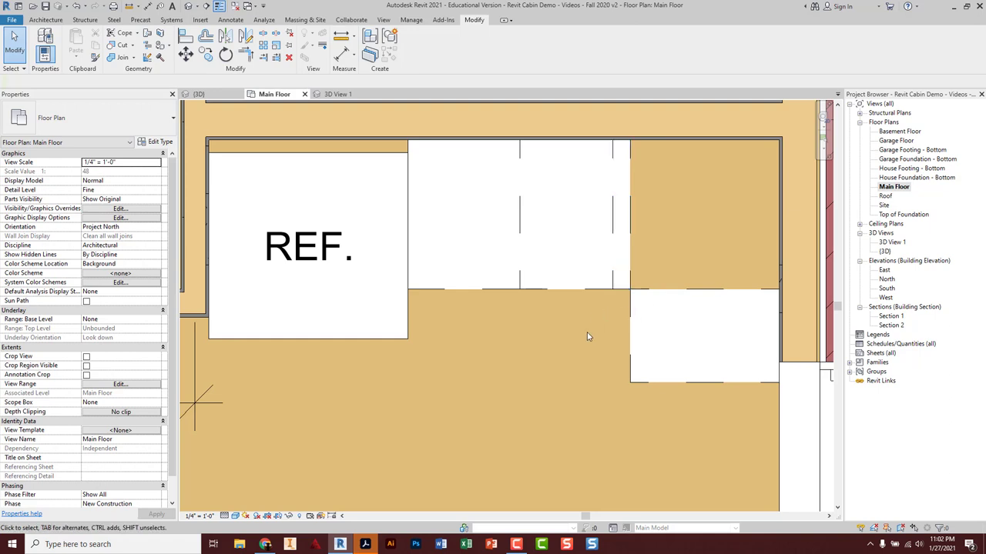
scroll(642, 337, "up", 1)
scroll(581, 347, "down", 1)
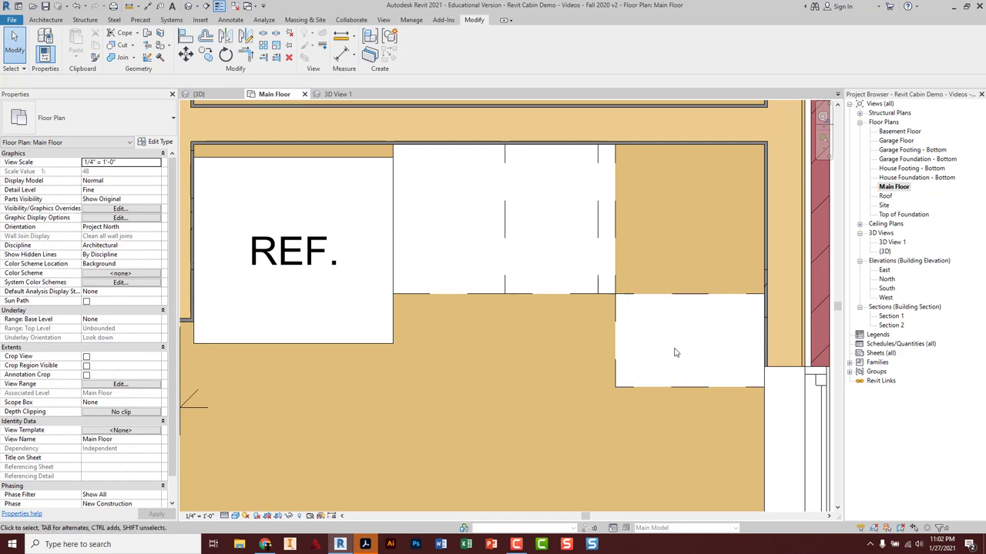
middle_click_drag(676, 351, 526, 181)
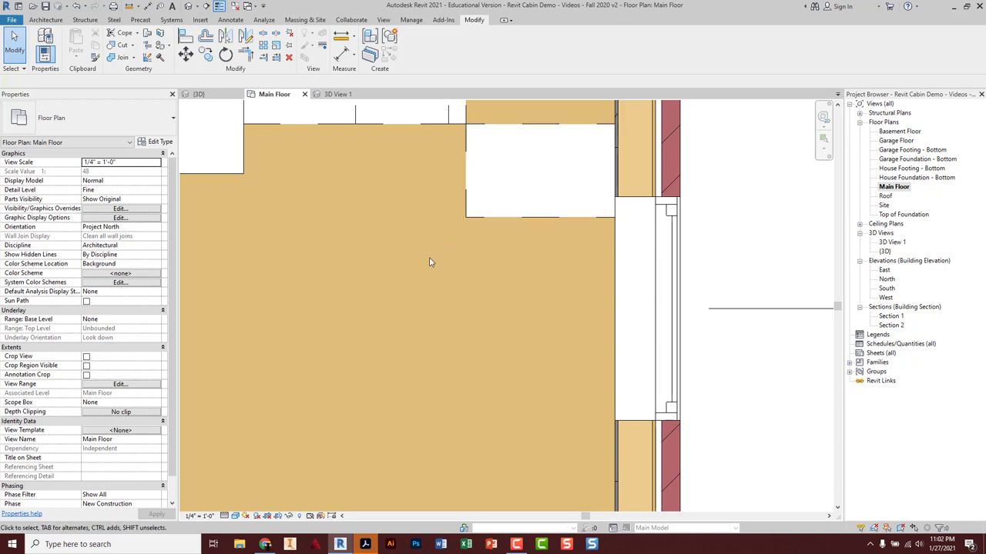
Load the Base Cabinet-Double Door Sink Unit family and place it, rotated, against the window wall.
left_click(45, 20)
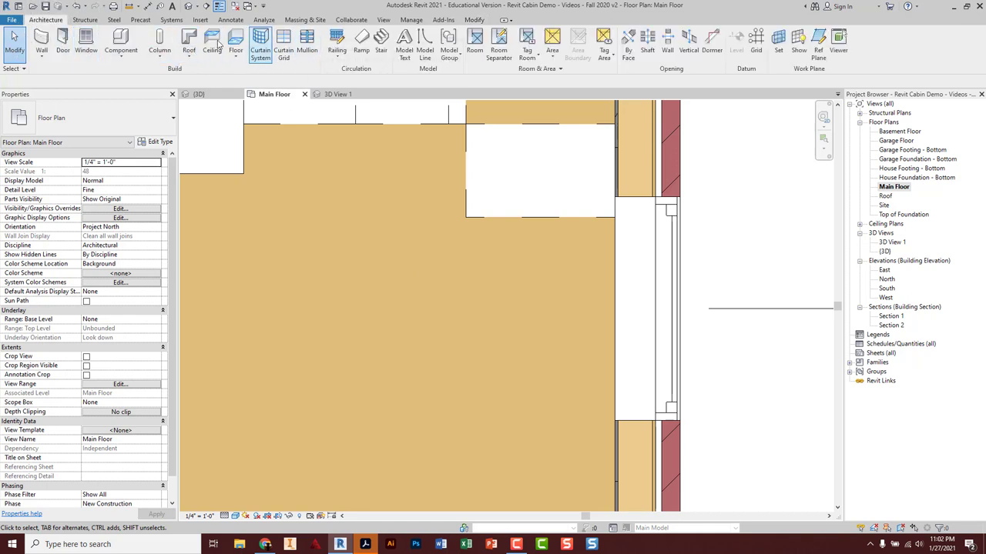
left_click(121, 43)
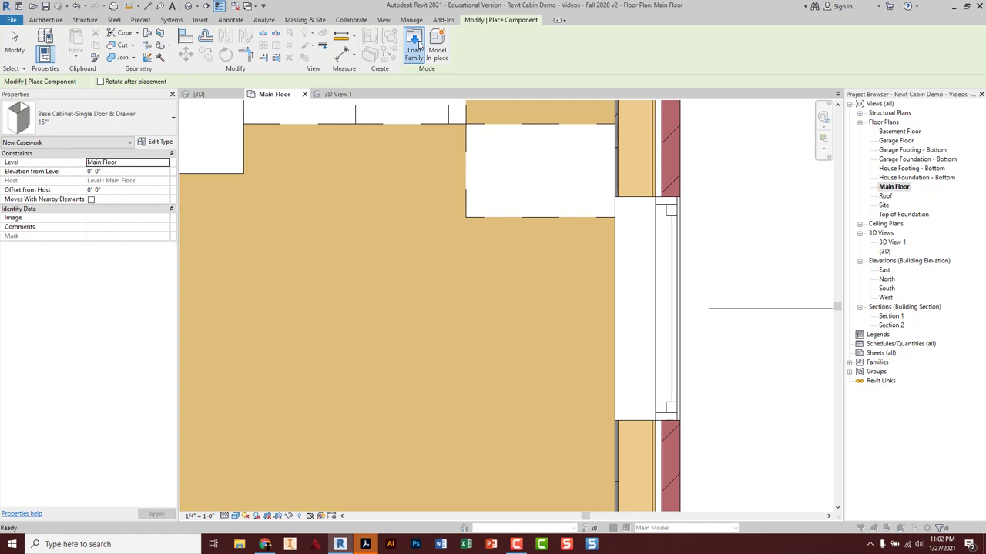
left_click(416, 45)
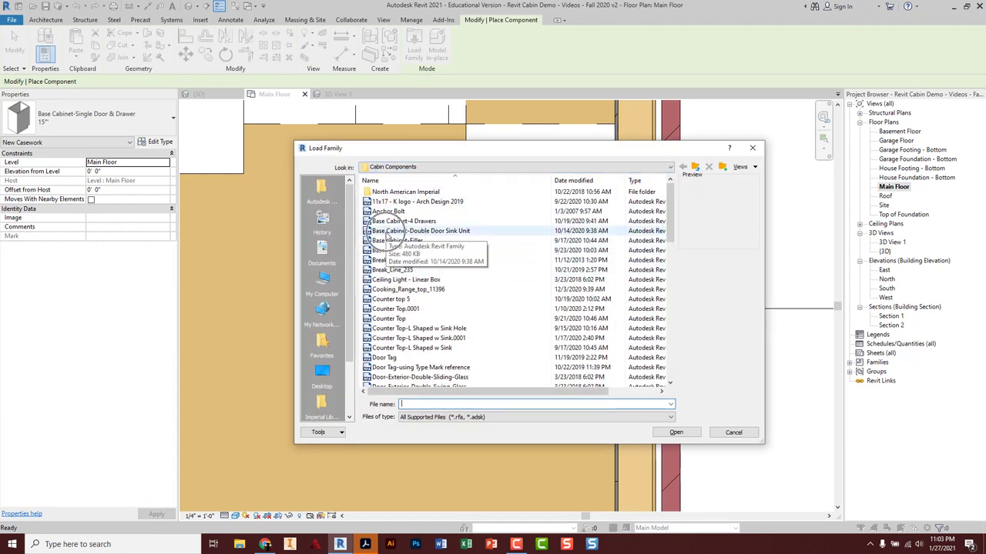
double_click(388, 234)
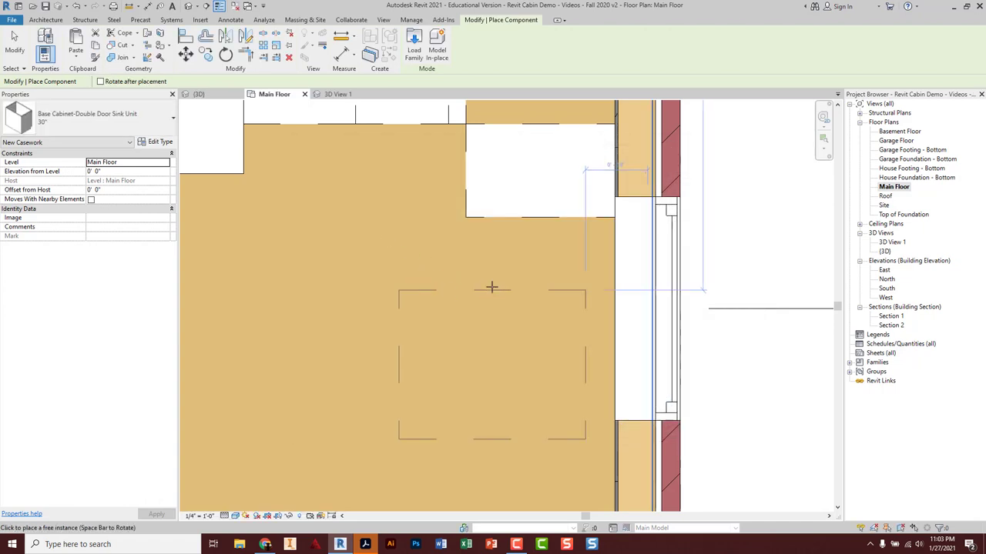
key("space")
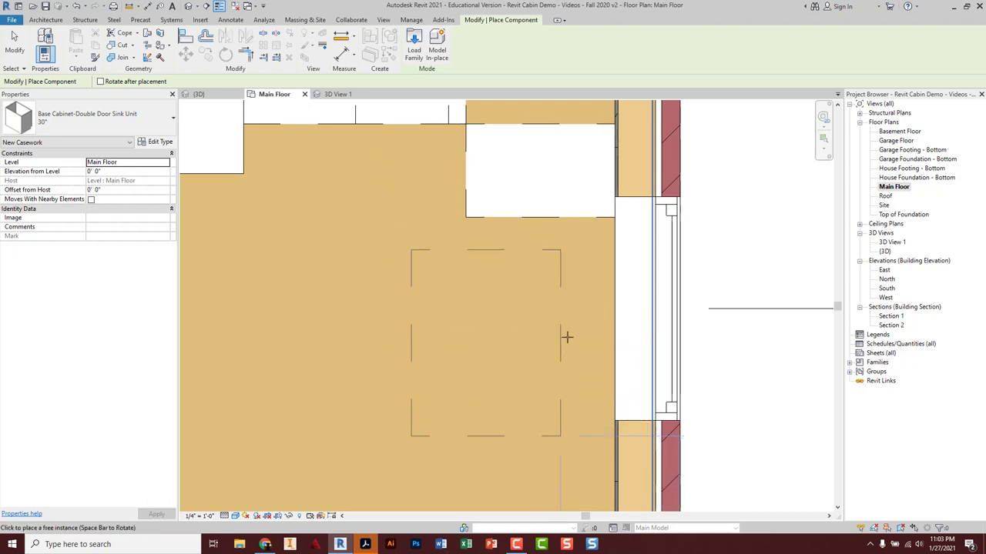
left_click(610, 313)
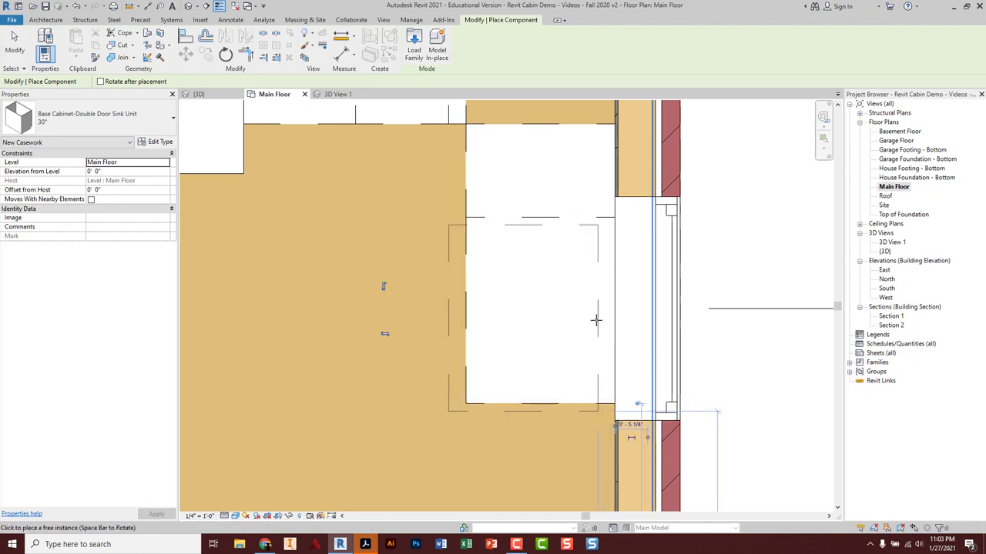
key("Escape")
key("Escape")
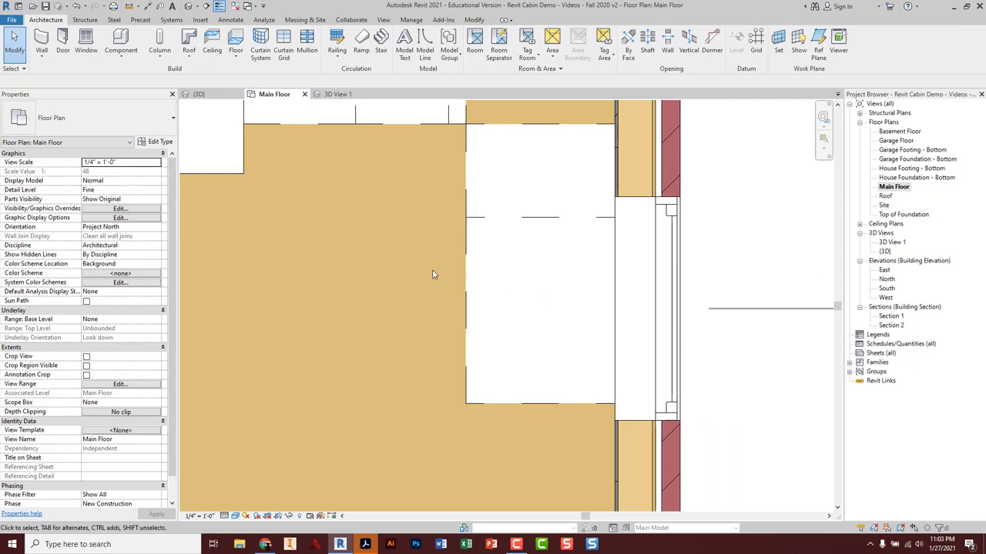
Change the sink cabinet from the 33" to the 30" type, then view the kitchen in 3D View 1.
left_click(469, 304)
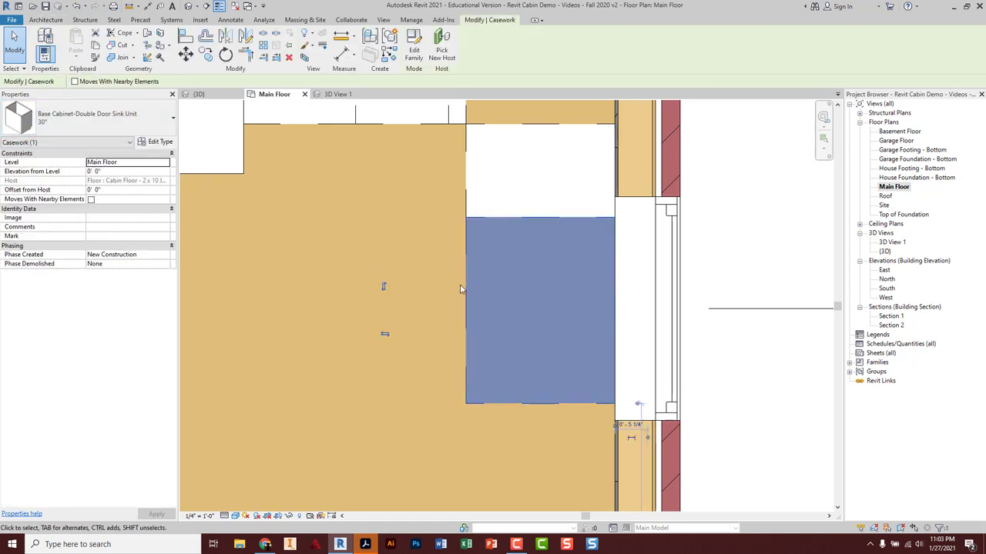
left_click(116, 117)
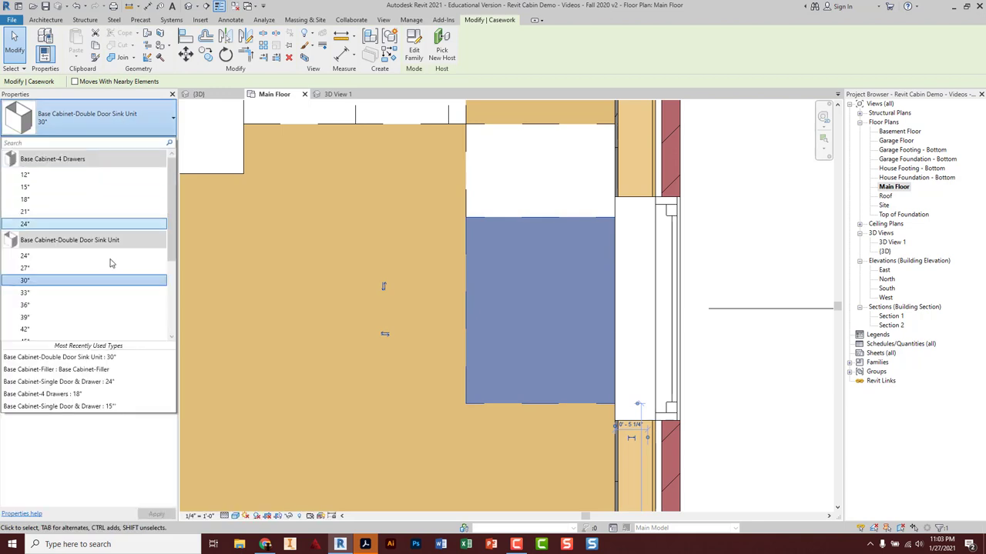
left_click(66, 292)
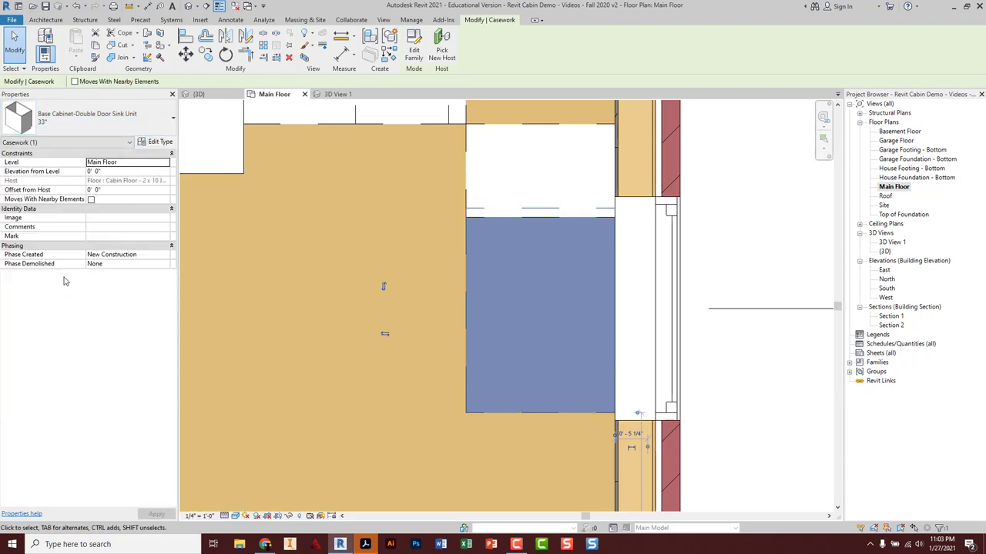
left_click(115, 117)
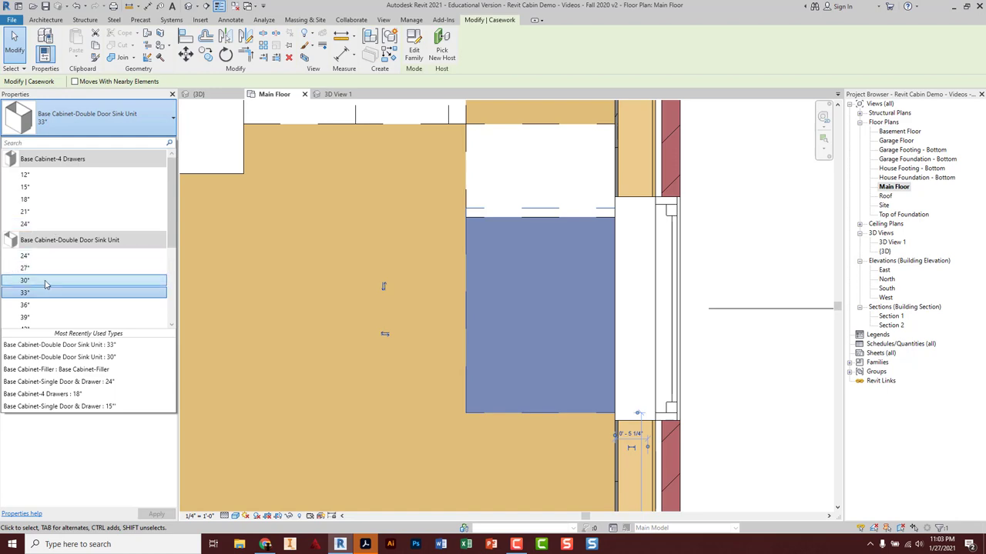
left_click(45, 282)
left_click(308, 315)
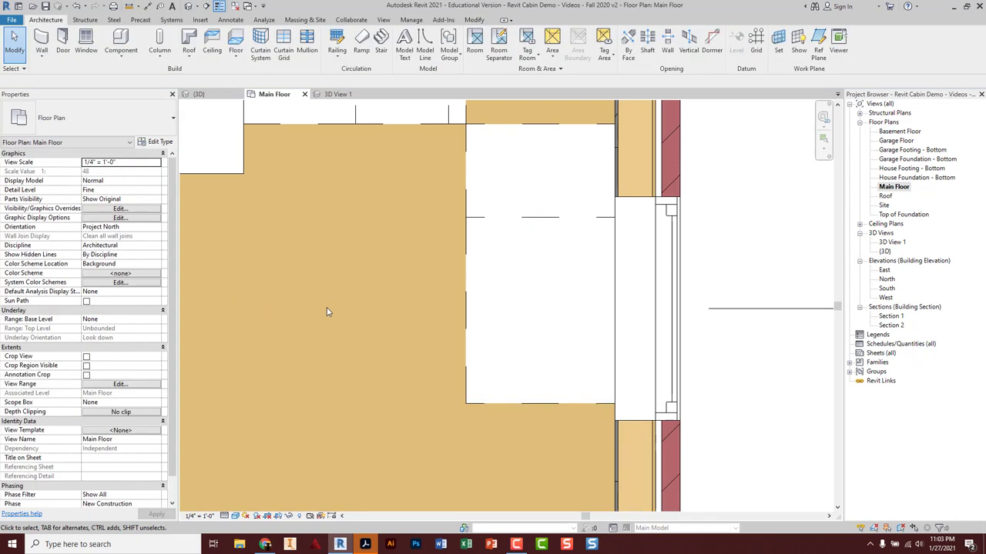
left_click(337, 94)
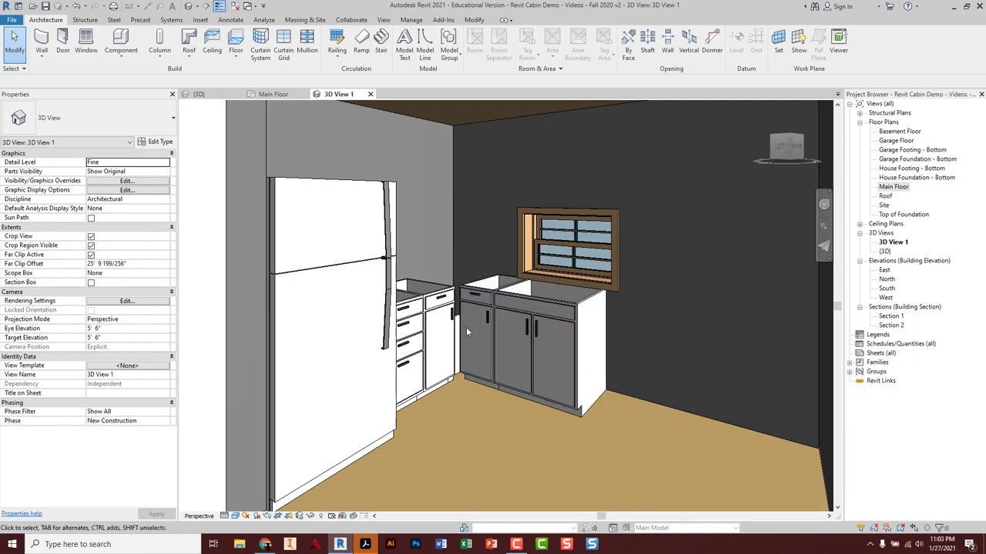
Set the Base Cabinet-Filler type Height from 2' 0" to 2' 10 1/2" (34.5").
scroll(465, 325, "down", 2)
scroll(464, 325, "up", 6)
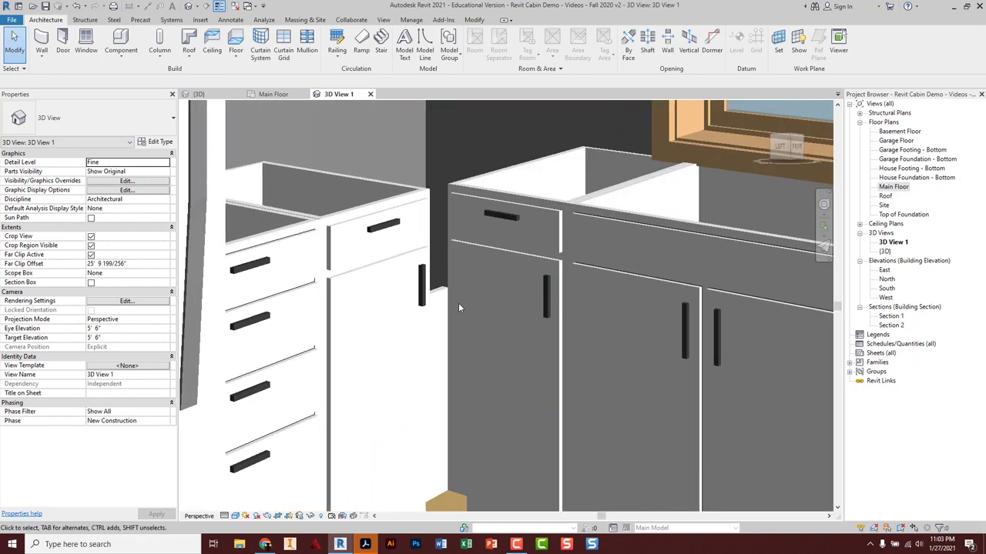
left_click(439, 294)
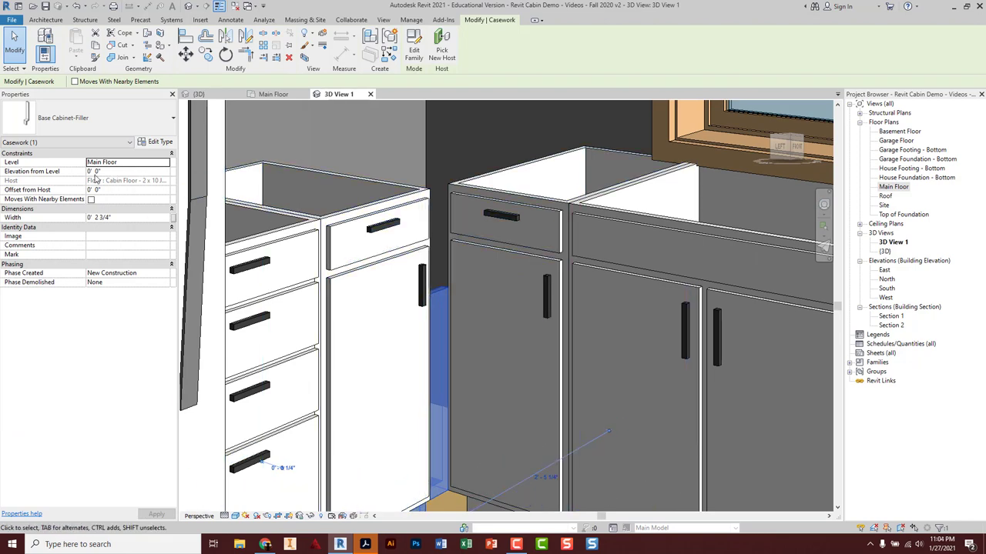
left_click(155, 142)
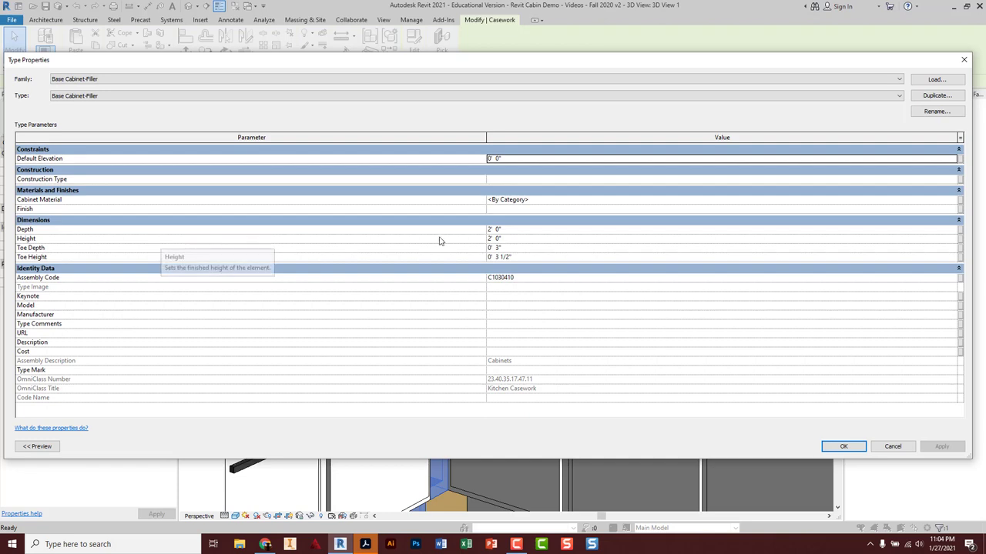
left_click(491, 241)
left_click_drag(510, 239, 466, 243)
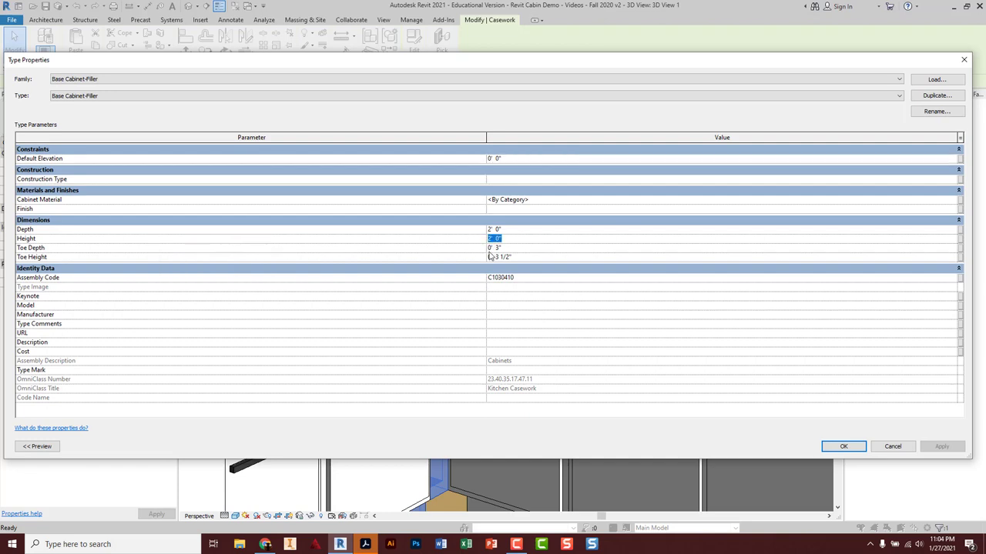
type("34.5")
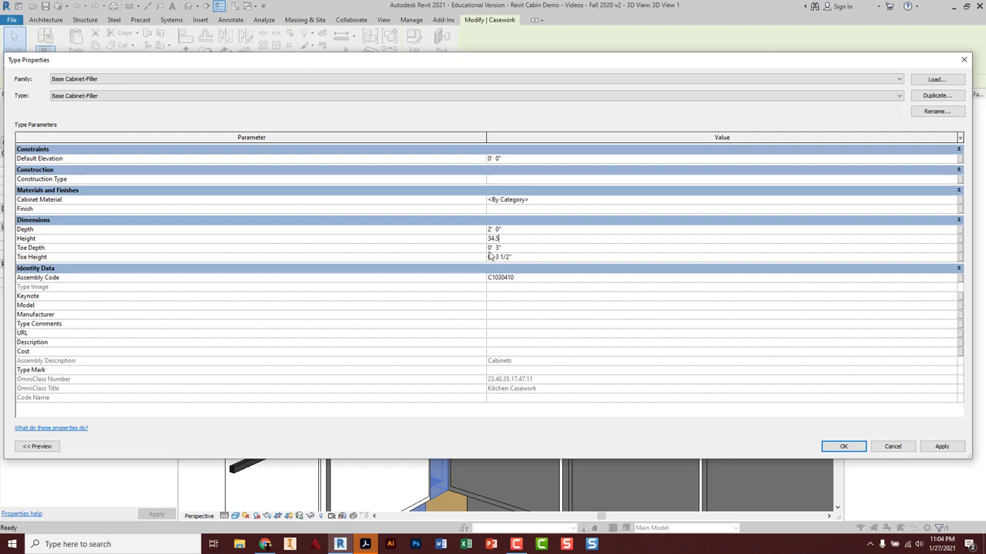
key("Return")
left_click(843, 447)
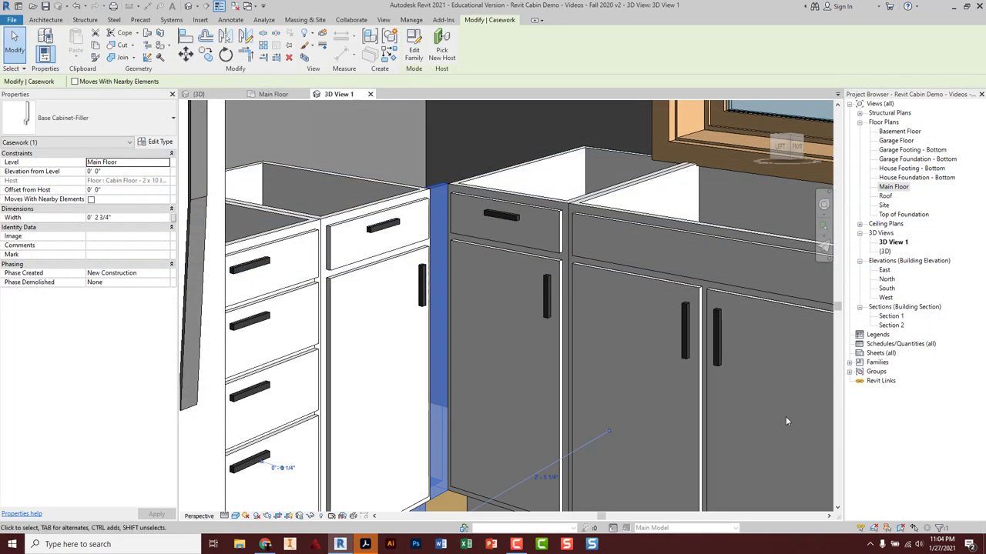
key("Escape")
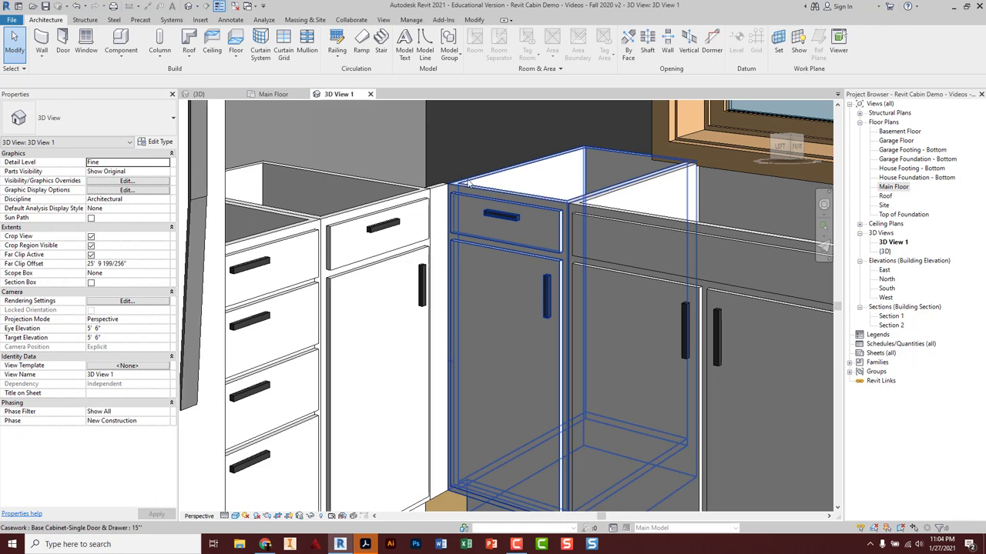
Return to the Main Floor plan and pan to show the wall corner.
scroll(518, 197, "down", 6)
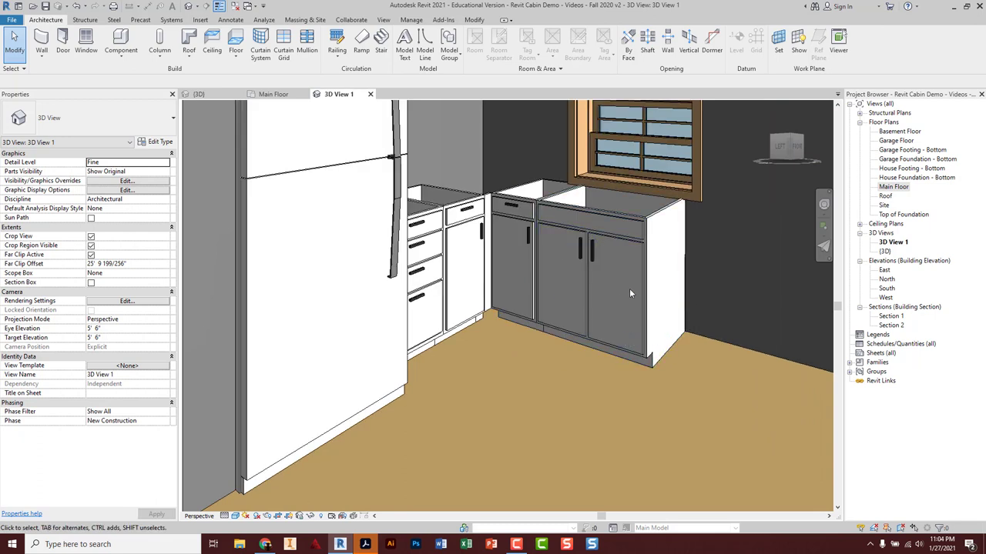
left_click(269, 95)
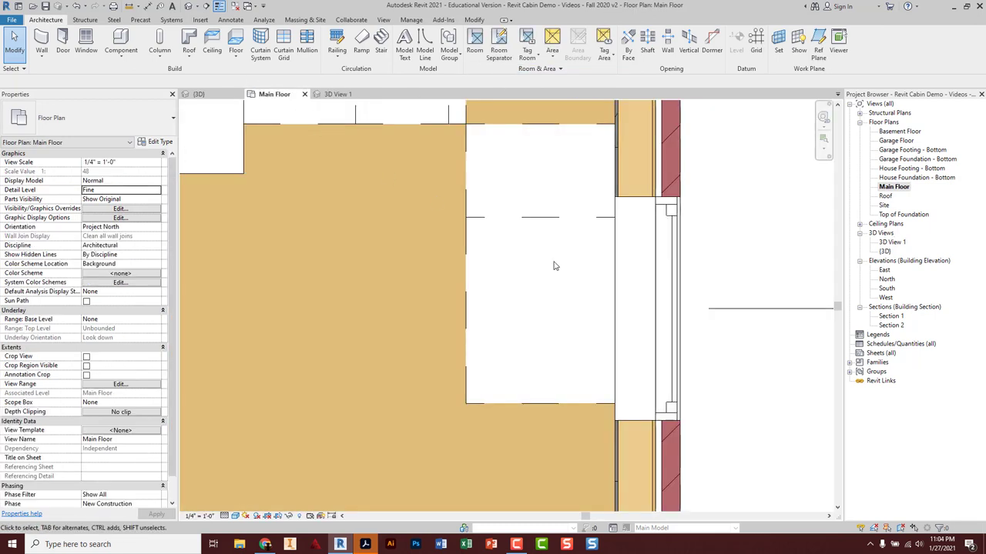
middle_click_drag(434, 390, 414, 205)
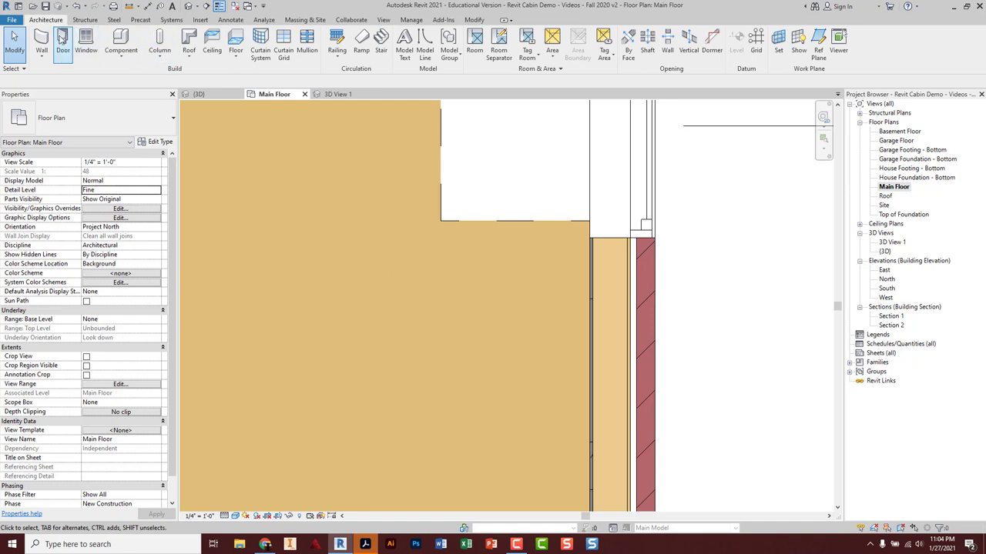
Place an 18" Base Cabinet-4 Drawers against the wall beside the sink base.
left_click(127, 43)
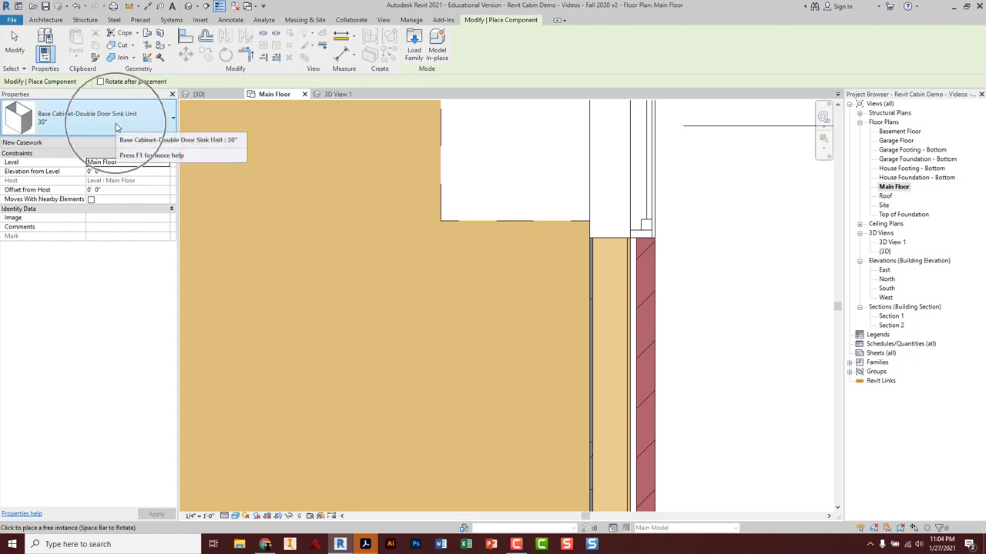
left_click(116, 123)
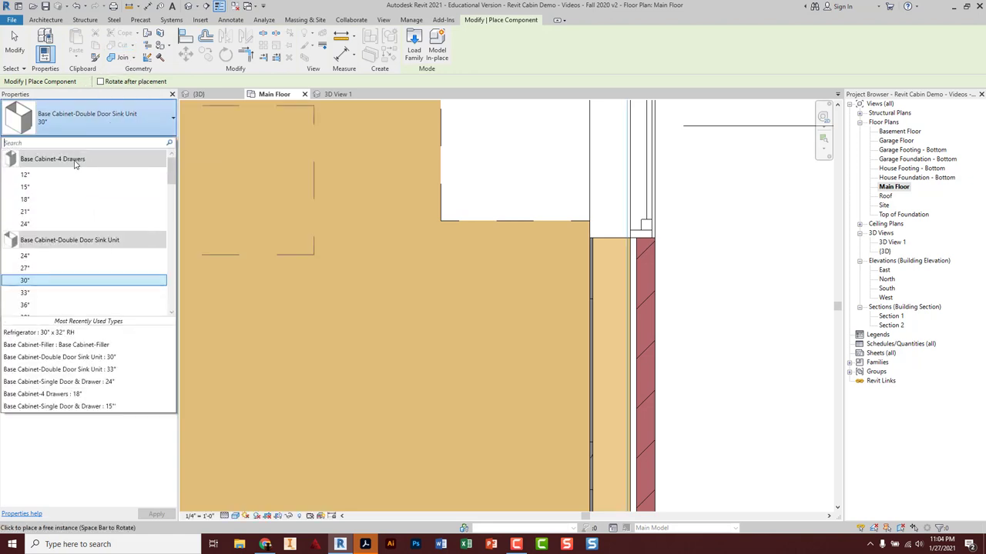
mouse_move(76, 164)
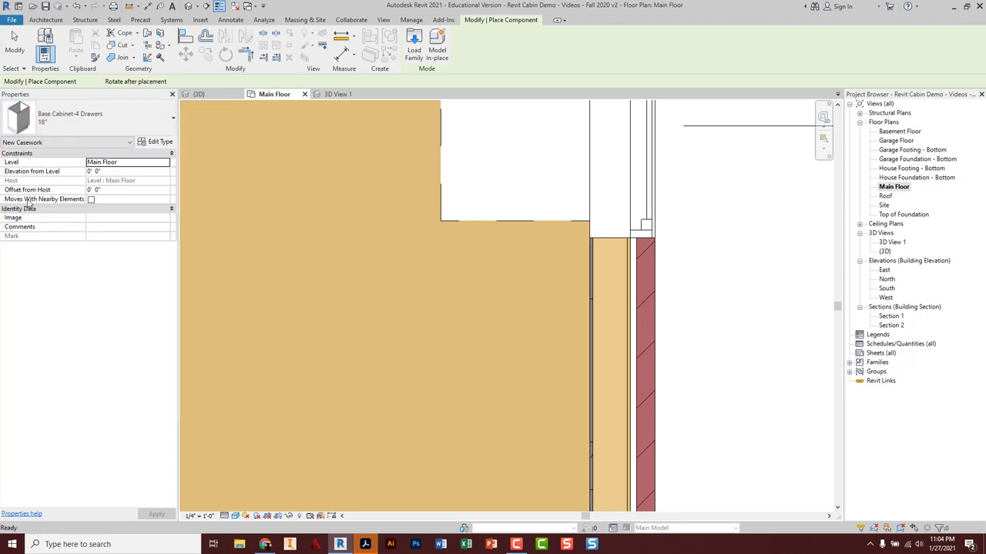
left_click(31, 200)
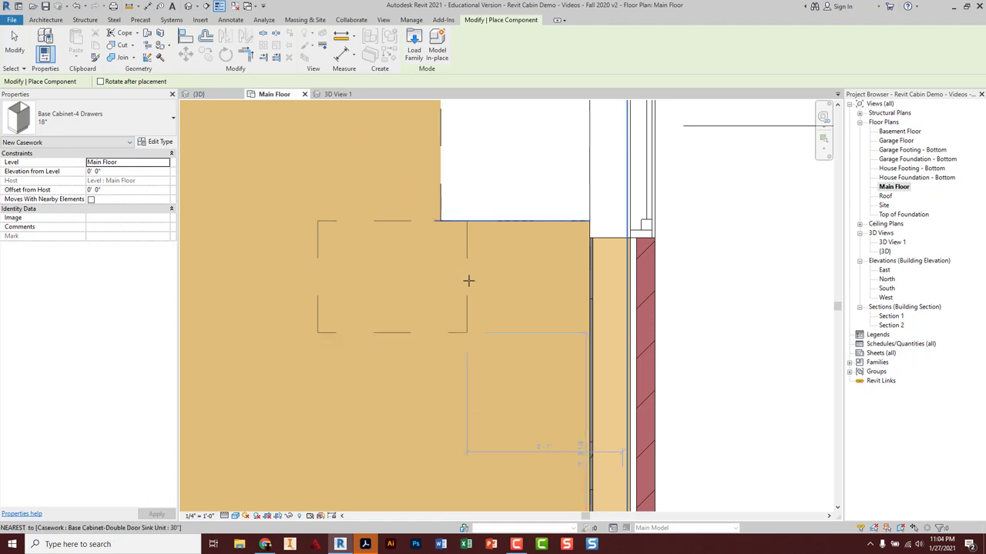
left_click(586, 274)
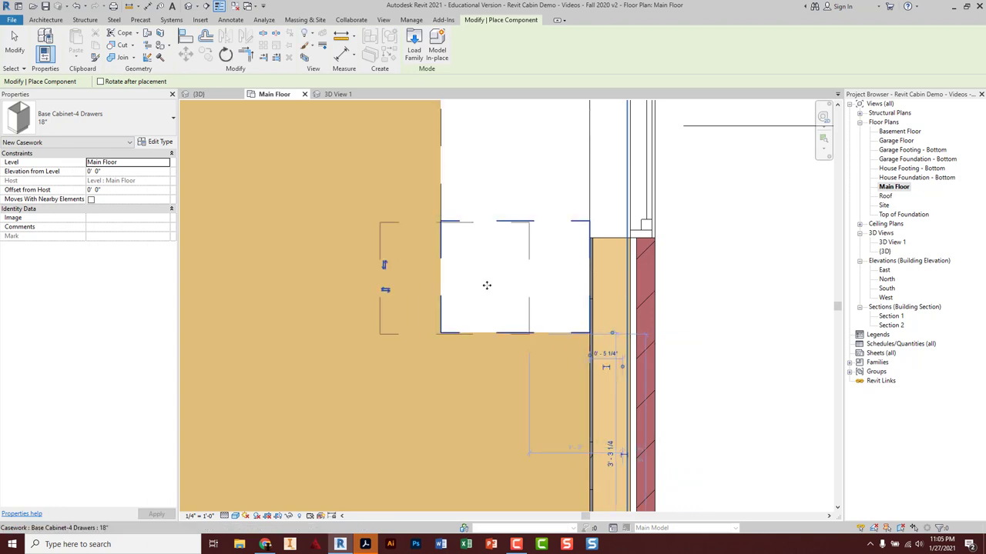
key("Escape")
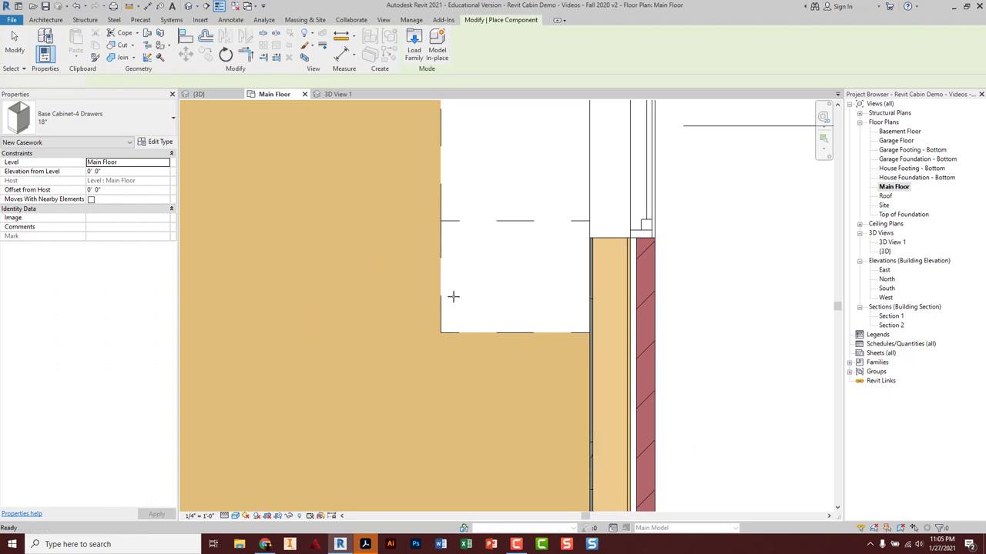
key("Escape")
mouse_move(454, 264)
middle_mouse_down()
mouse_move(468, 346)
mouse_move(442, 249)
middle_mouse_up()
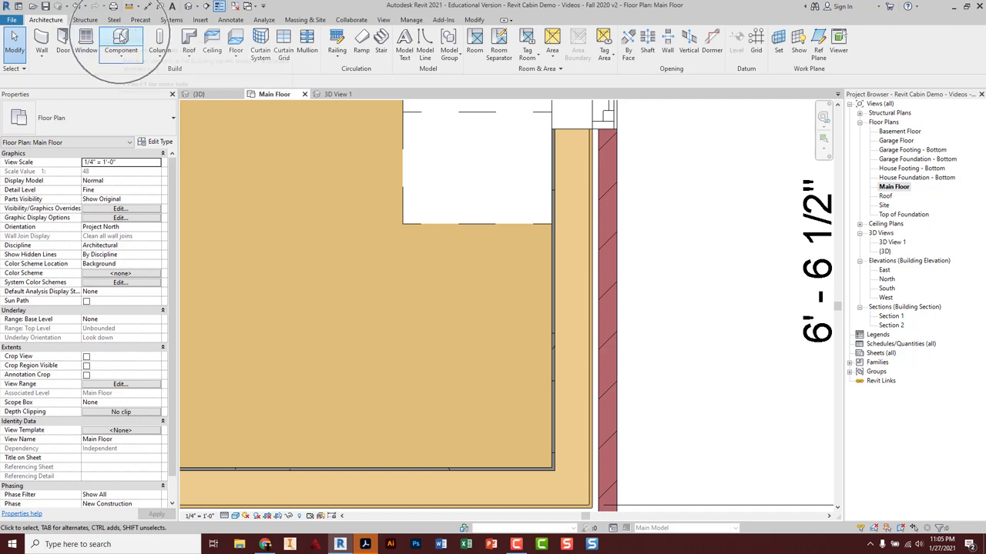
Load the Range family (Range.rfa) from the Cabin Components folder, passing over Range-Electric.
left_click(121, 40)
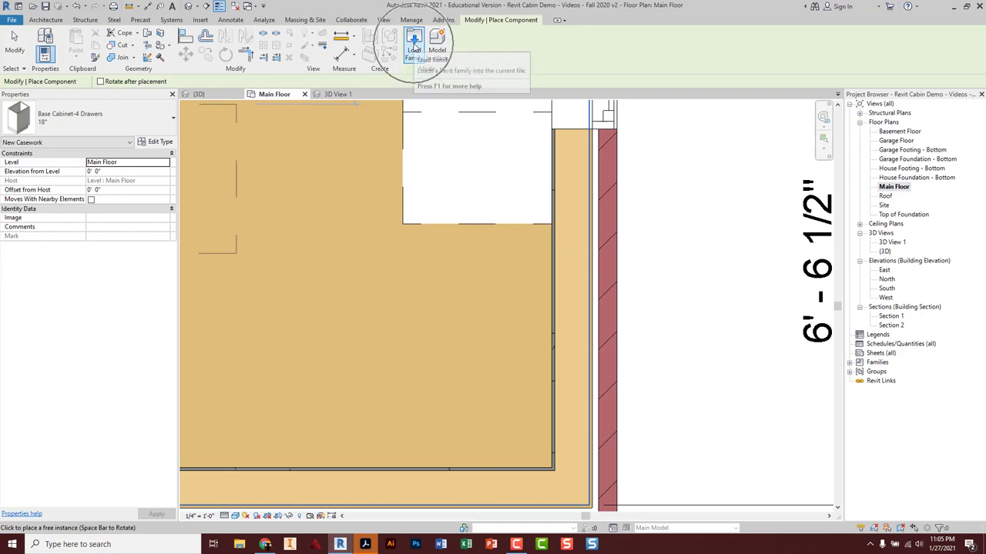
left_click(414, 46)
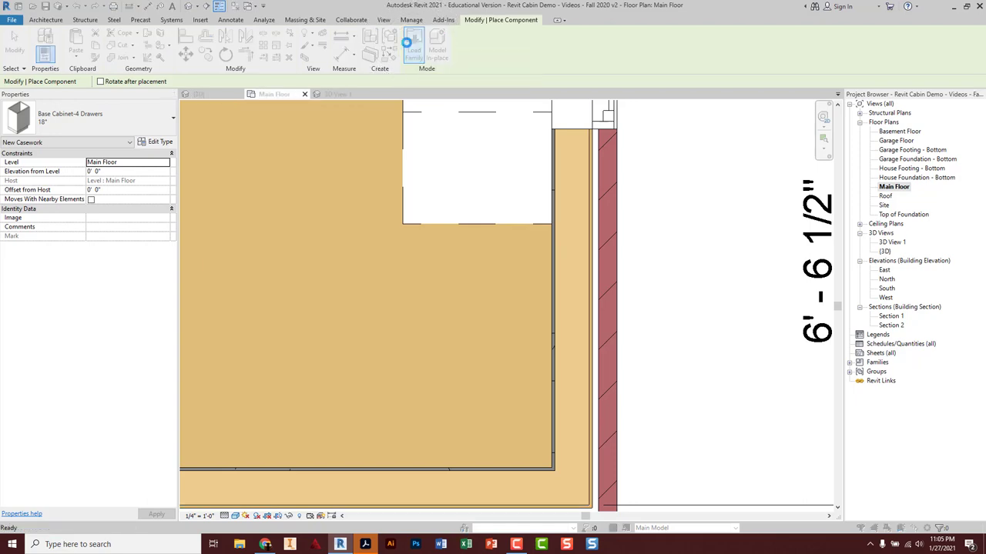
scroll(393, 277, "down", 8)
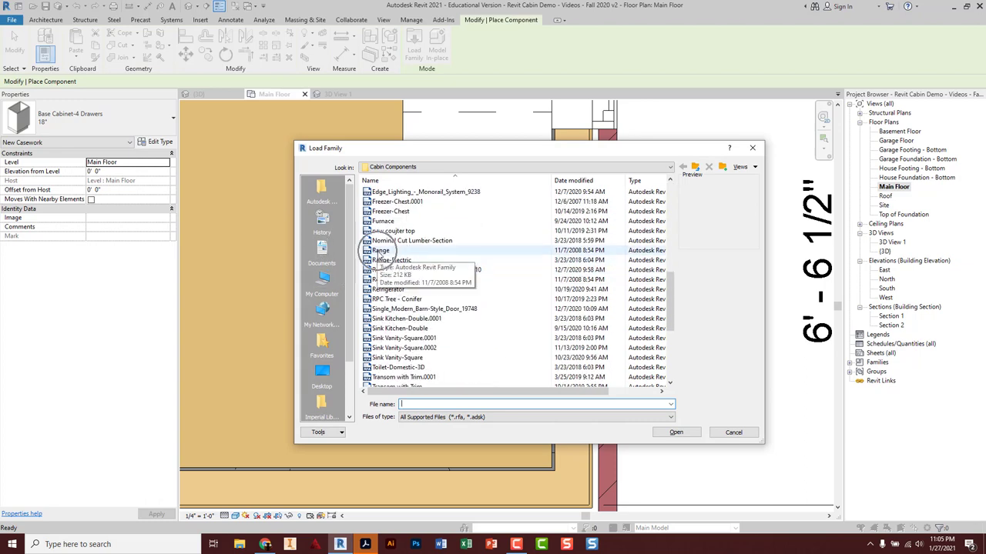
left_click(380, 251)
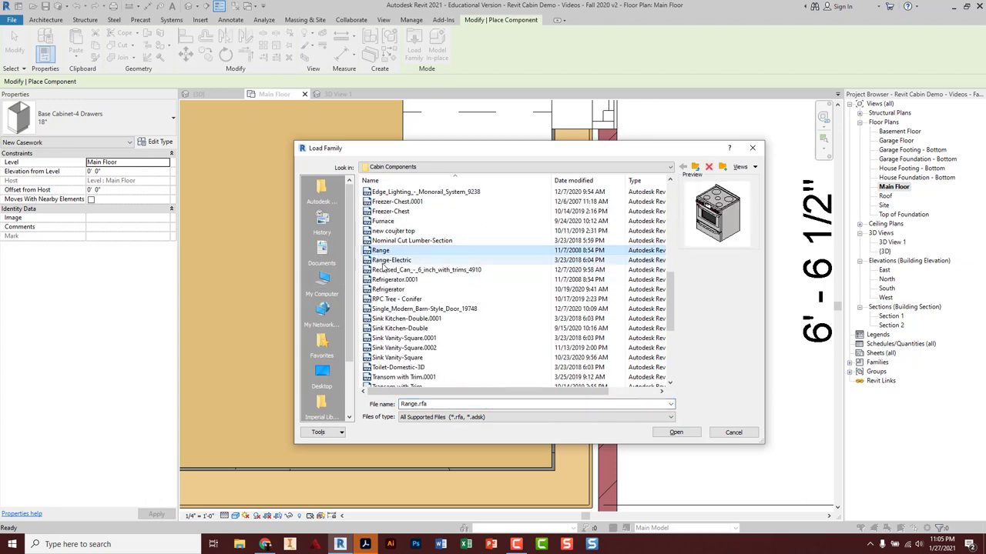
left_click(382, 263)
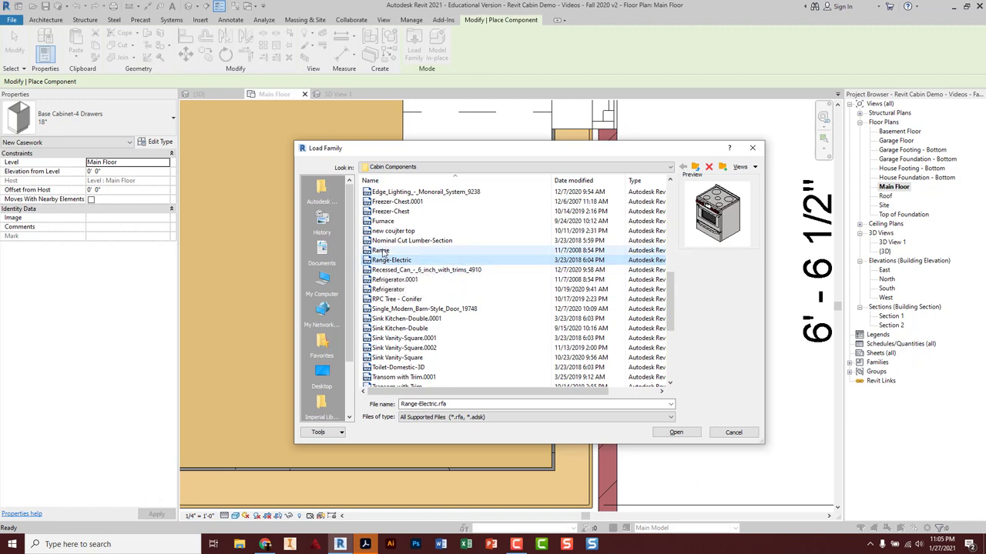
left_click(381, 252)
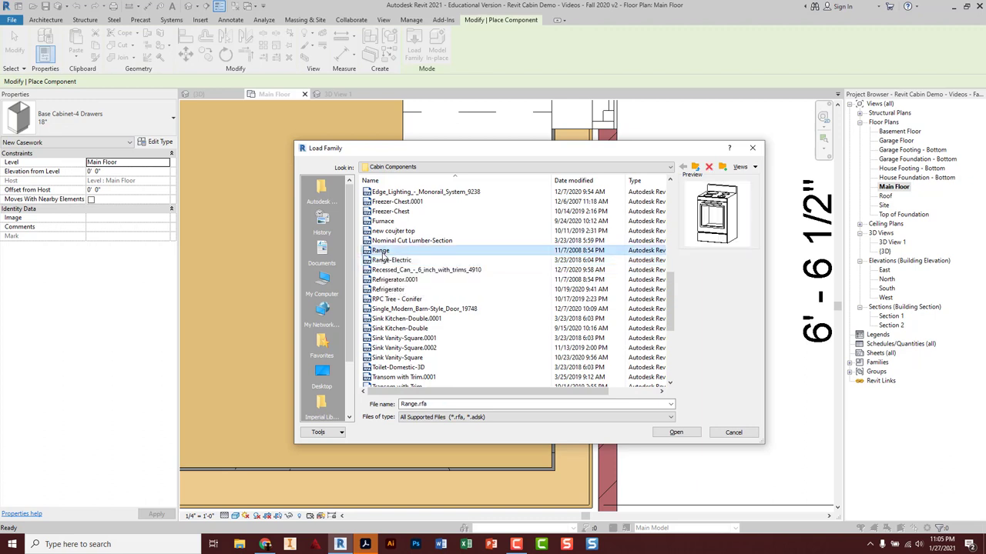
double_click(388, 251)
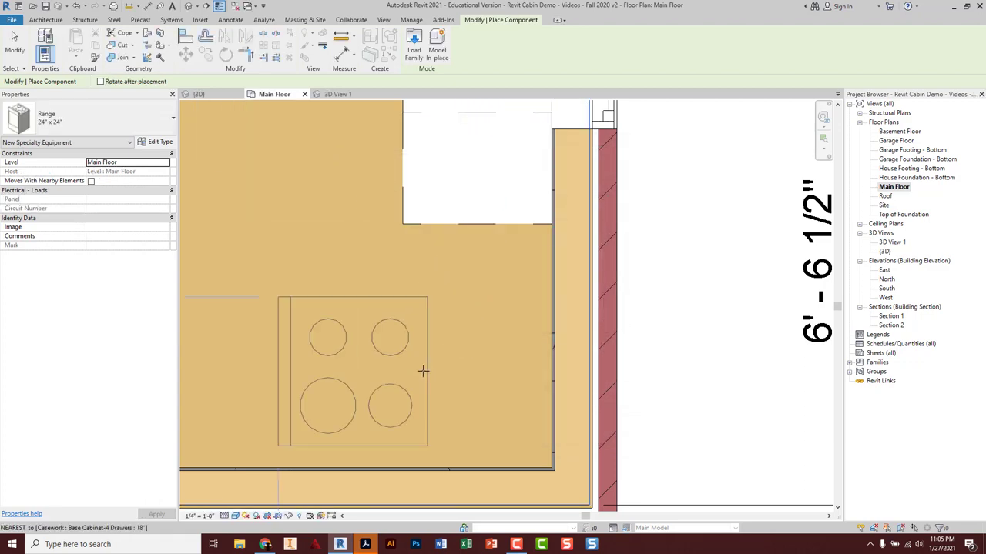
Turn the 24" x 24" range to face the room and place it at the drawer cabinet's corner.
key("space")
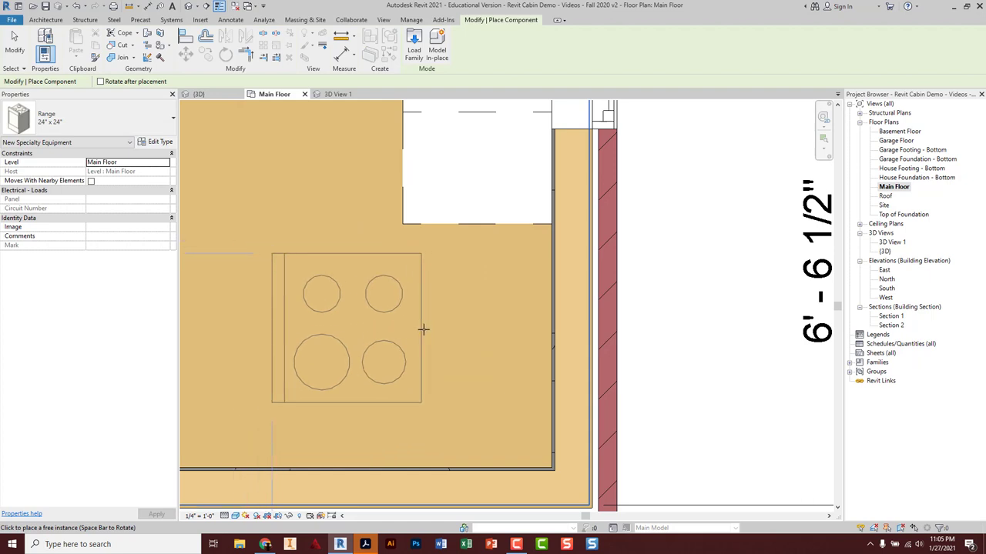
key("space")
key("space")
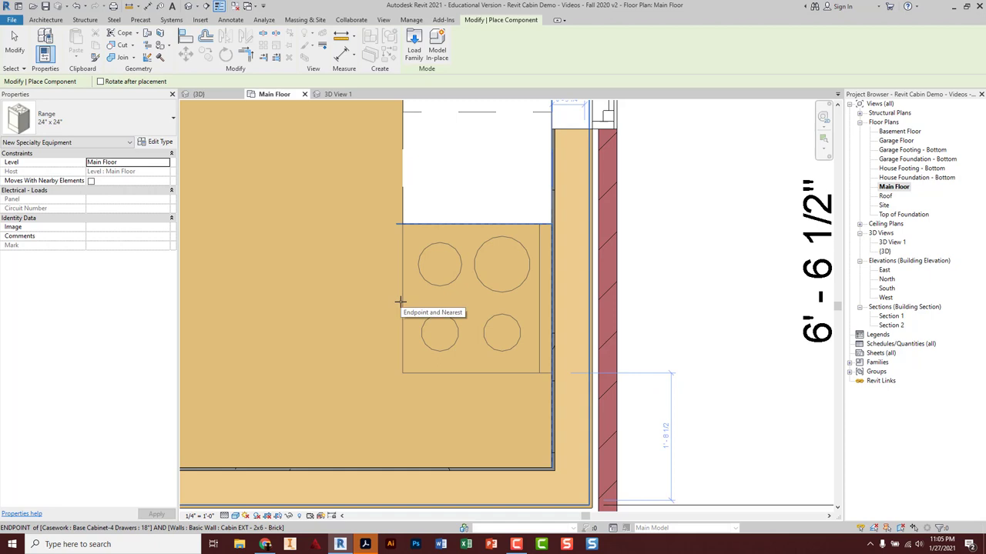
left_click(400, 301)
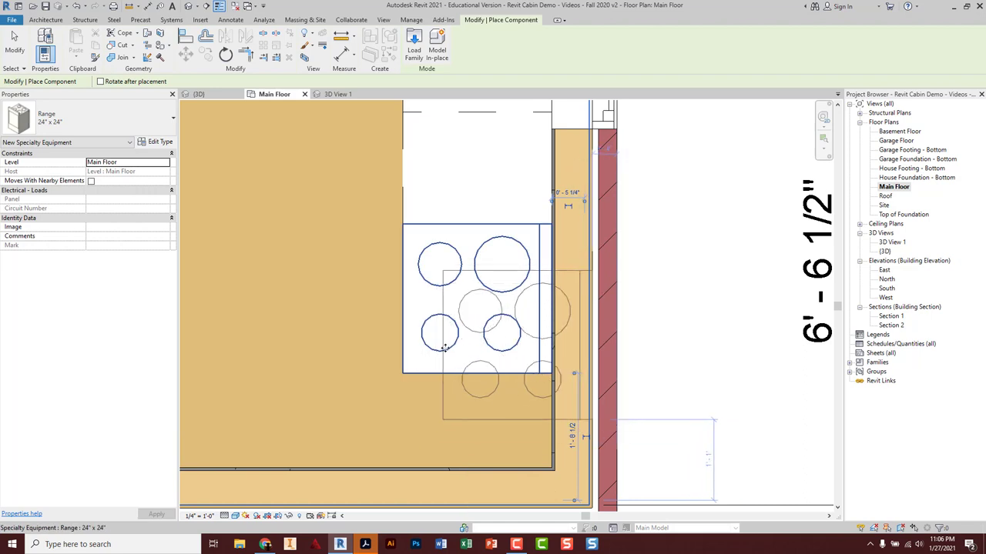
key("Escape")
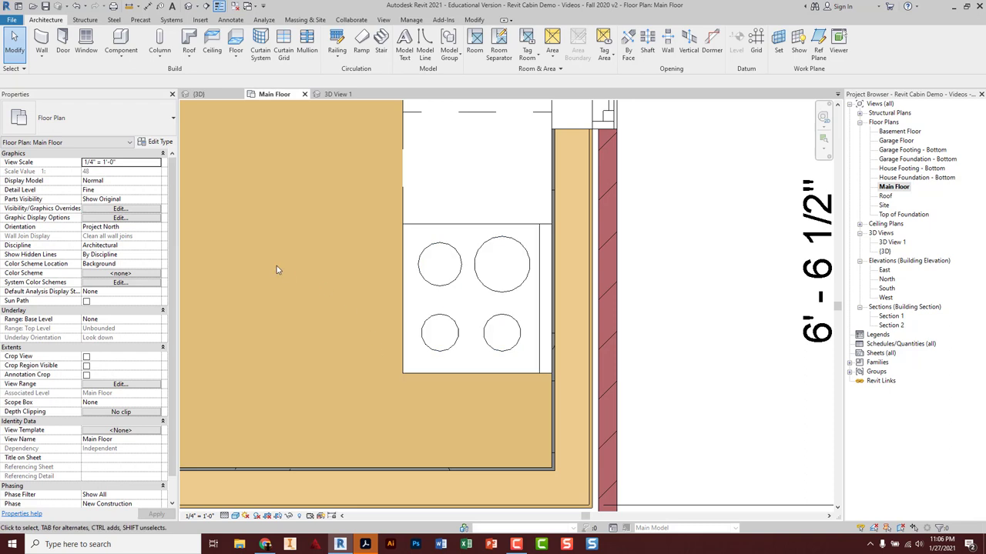
Place a rotated 12" Base Cabinet-Single Door & Drawer in the corner below the range.
left_click(121, 43)
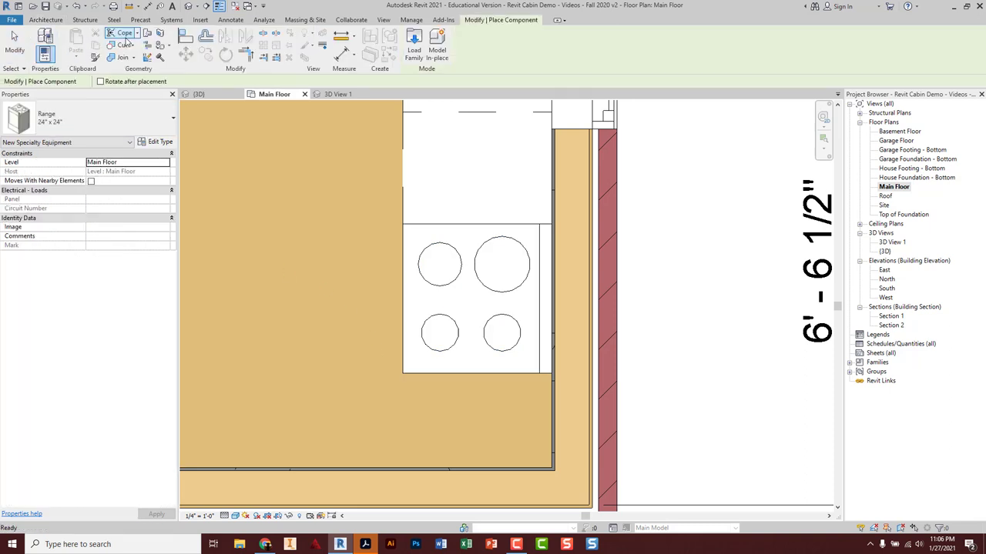
left_click(108, 120)
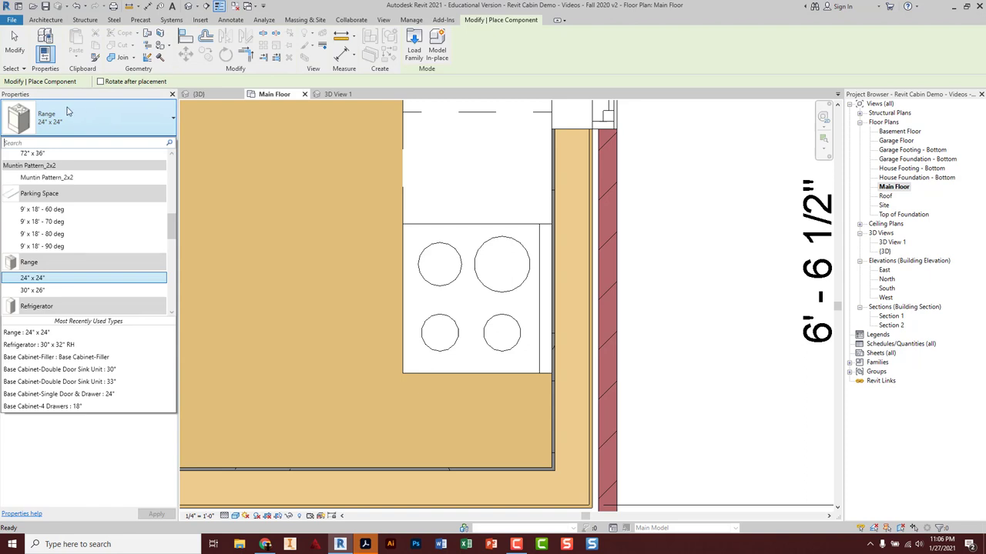
scroll(50, 204, "down", 5)
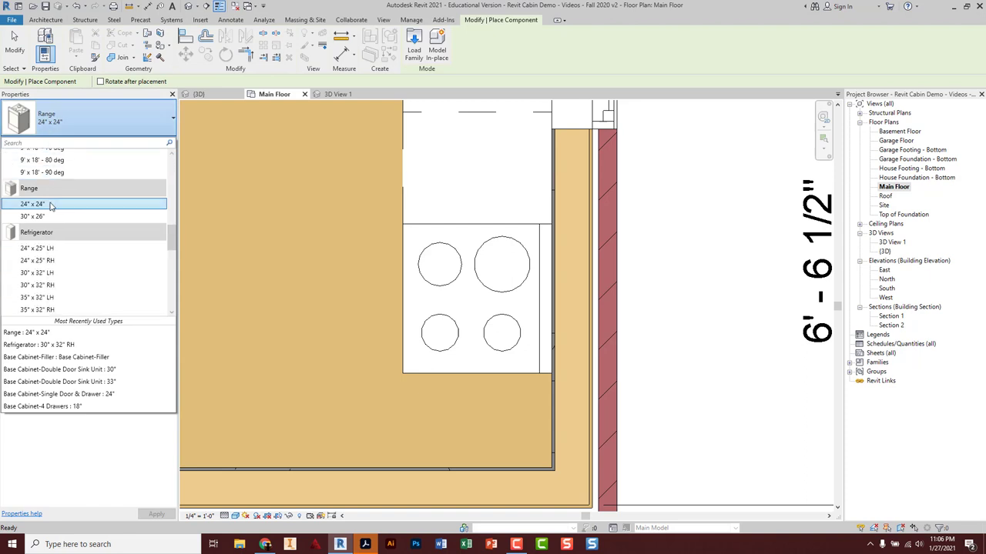
scroll(50, 206, "up", 10)
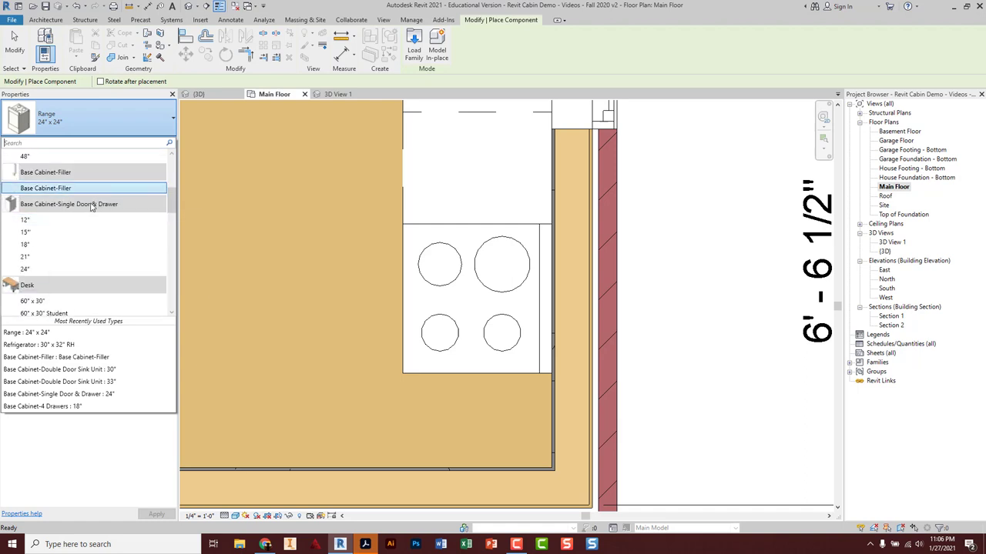
left_click(37, 220)
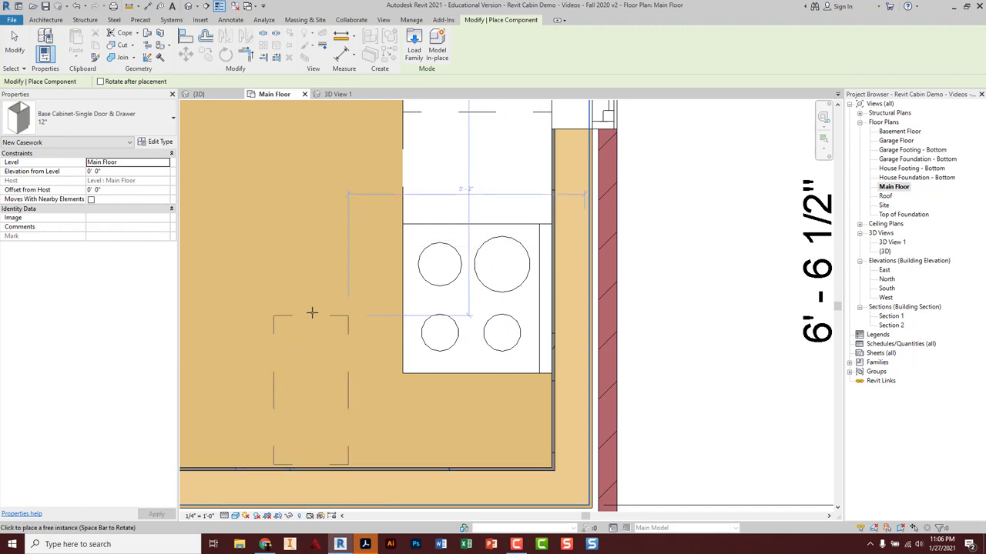
key("space")
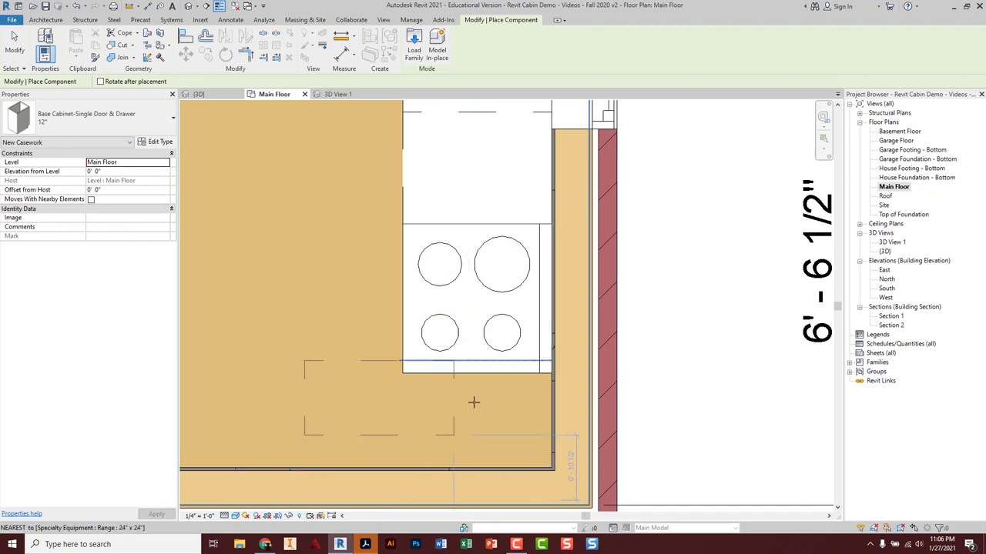
left_click(547, 406)
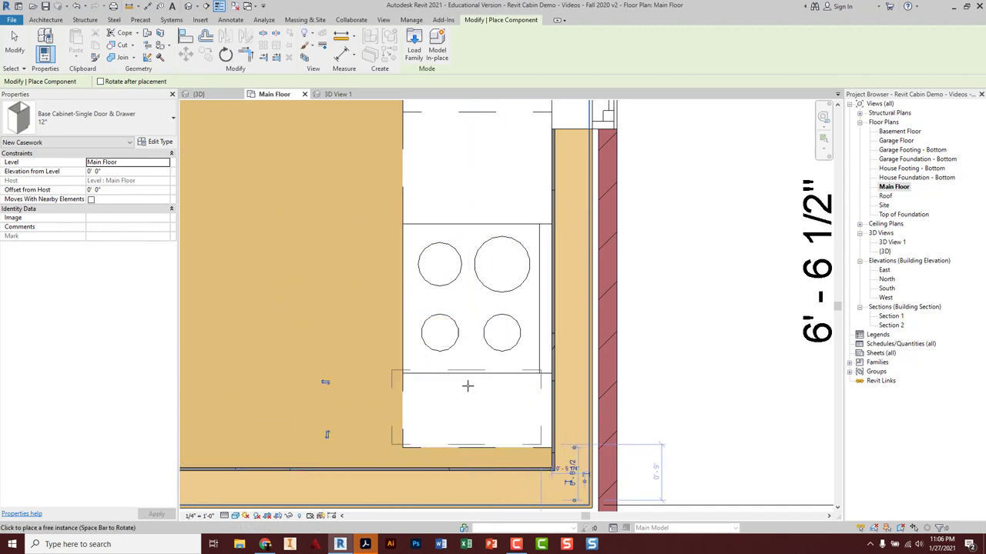
key("Escape")
key("Escape")
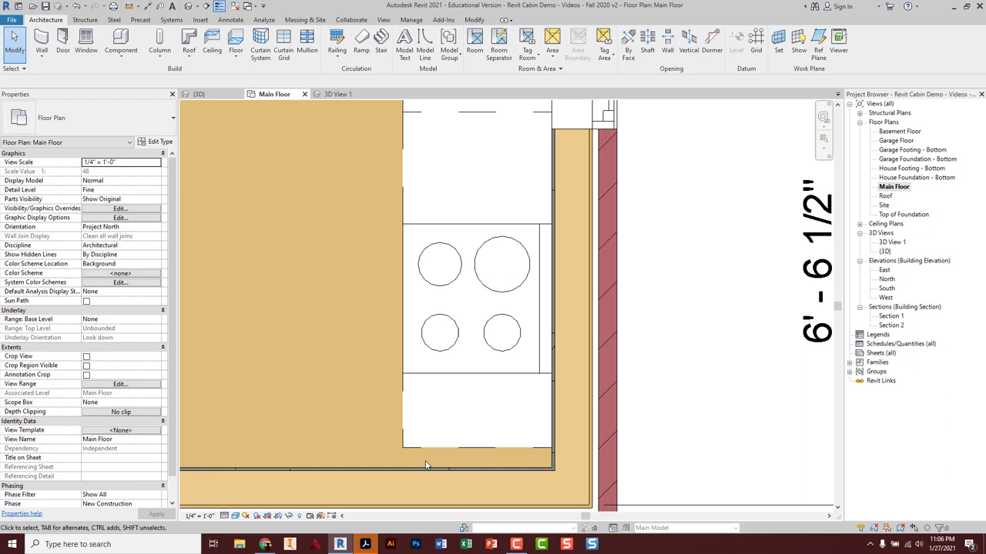
Place a rotated Base Cabinet-Filler along the 12" cabinet.
left_click(120, 40)
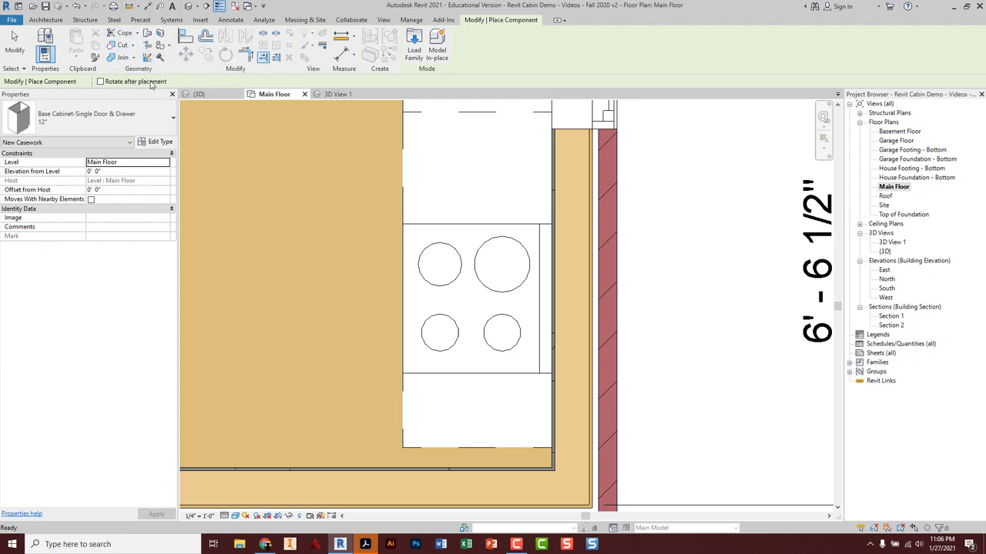
left_click(101, 119)
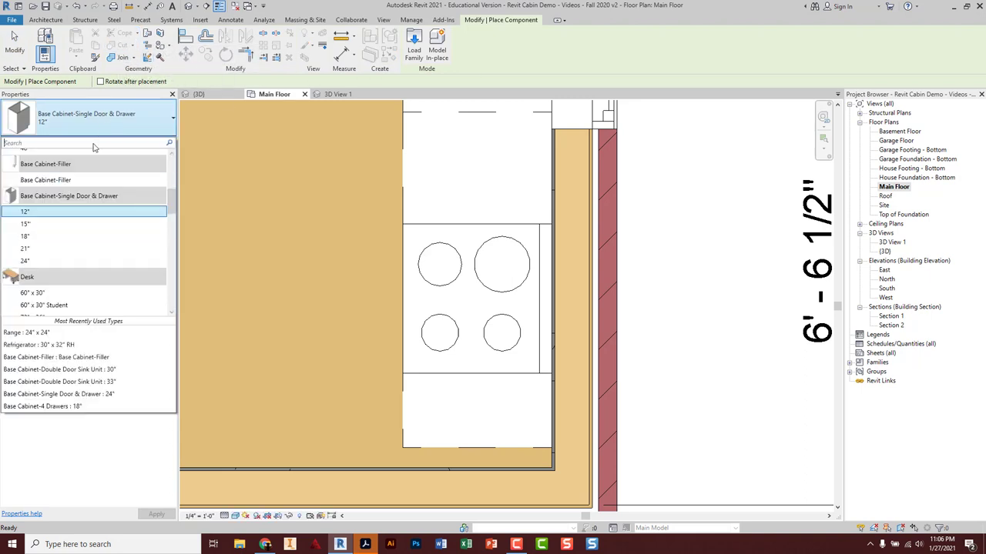
left_click(61, 182)
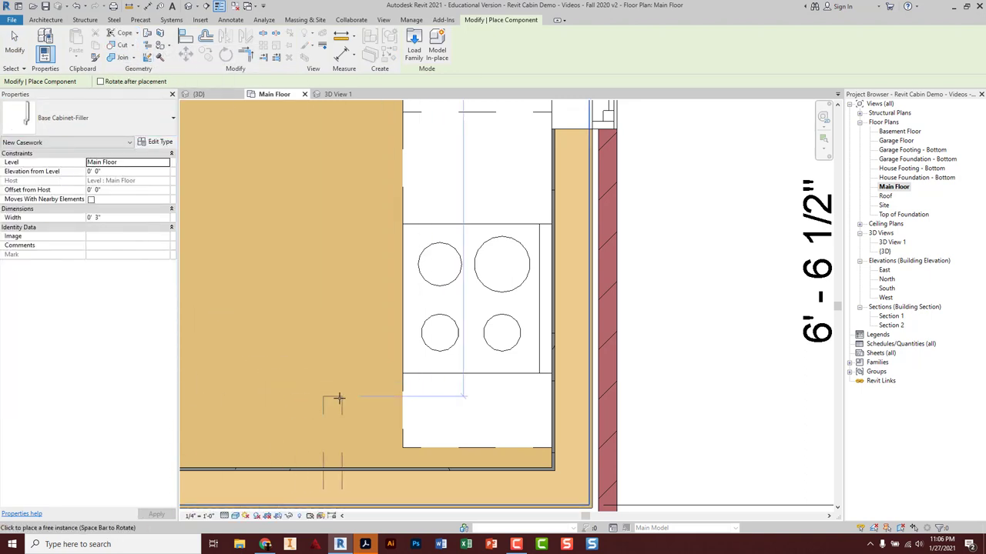
key("space")
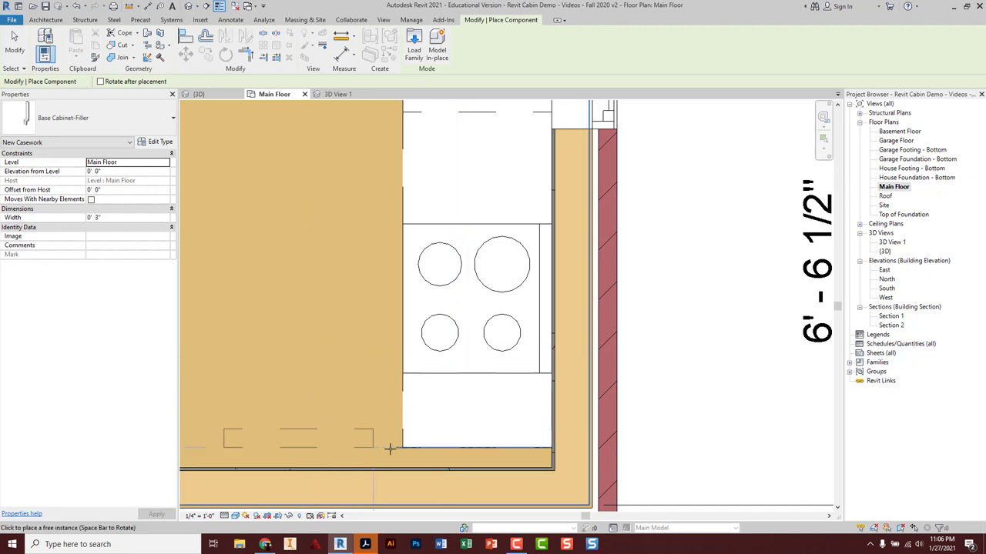
left_click(531, 459)
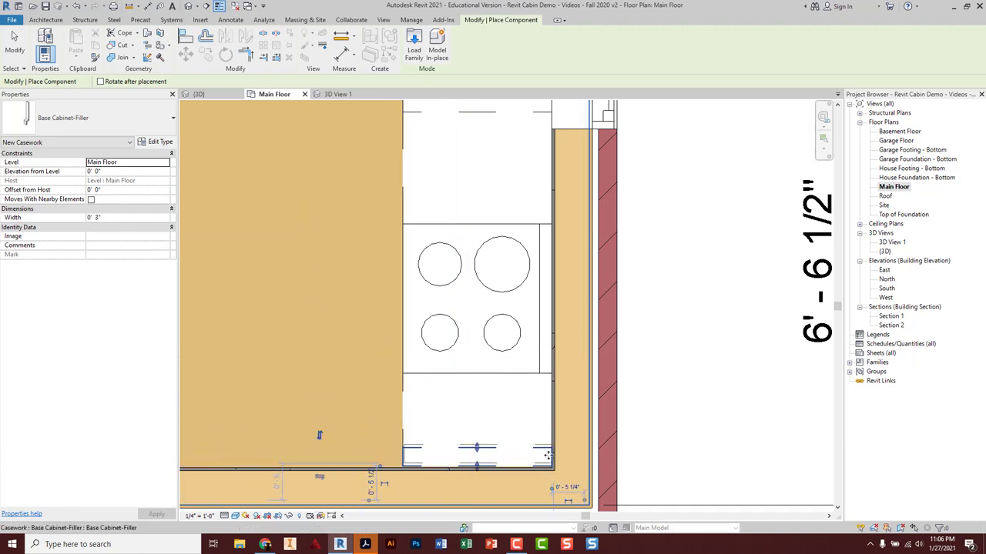
scroll(447, 462, "up", 6)
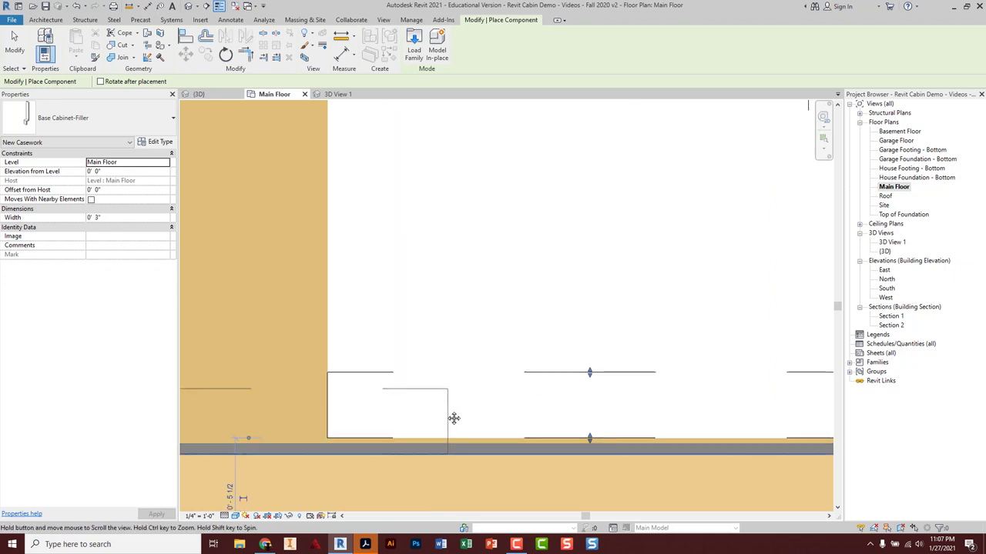
scroll(425, 375, "up", 1)
key("Escape")
key("Escape")
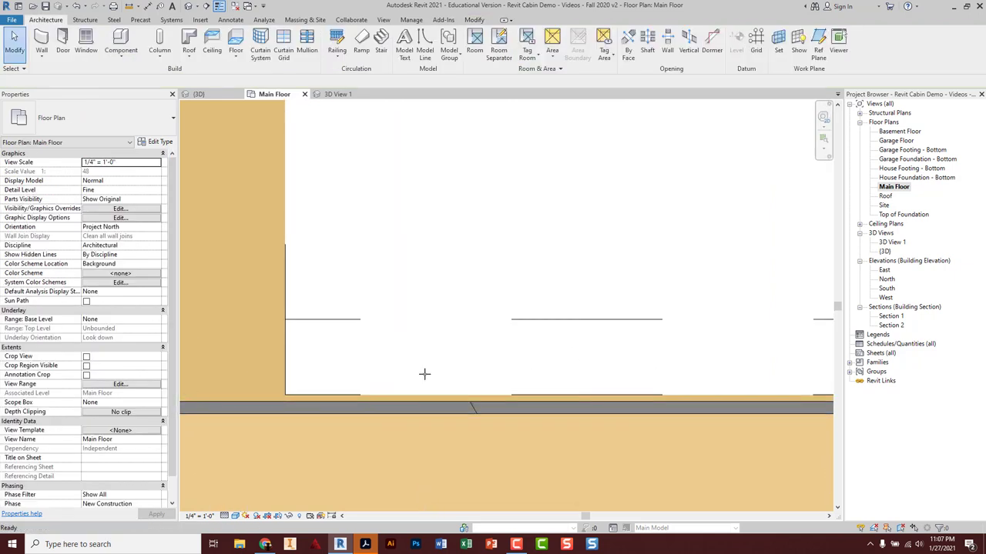
Widen the new filler to 0' 3 1/4" by dragging its edge grip.
left_click(350, 395)
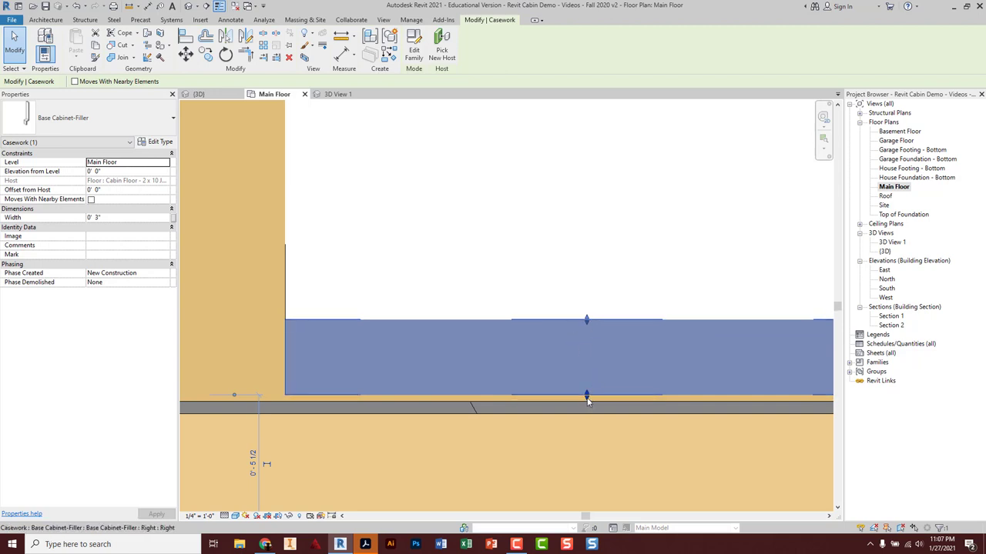
left_click_drag(587, 399, 586, 403)
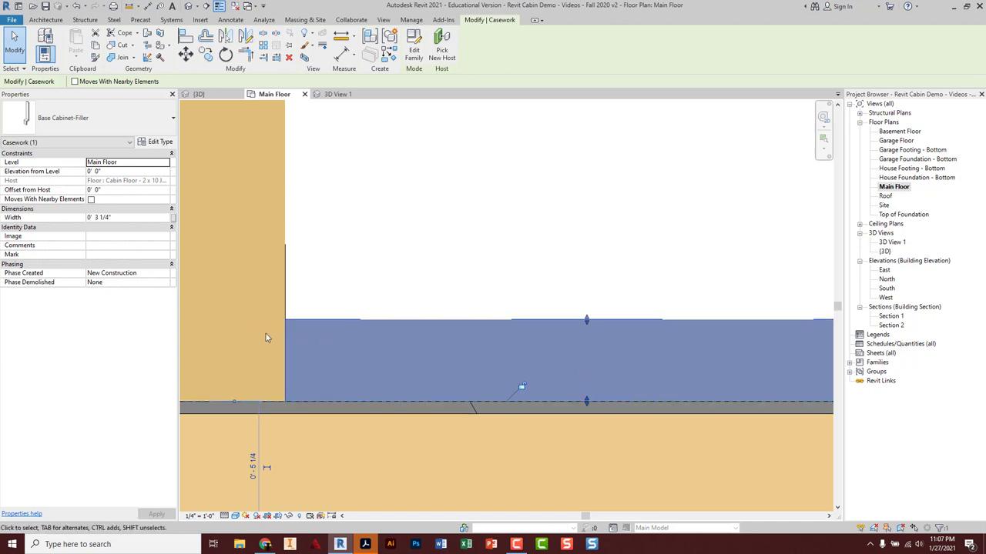
key("Escape")
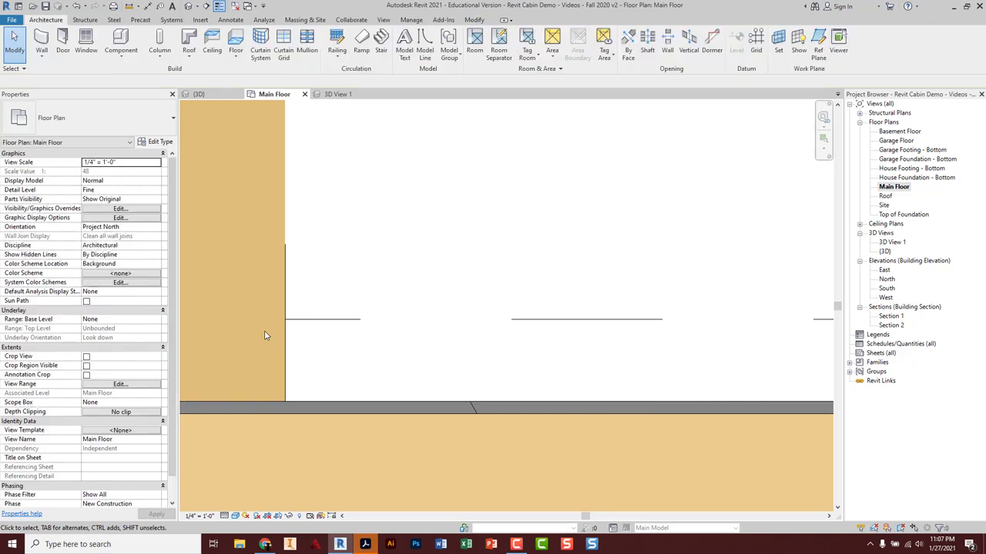
Switch to 3D View 1, zoom in on the kitchen, and select the double door sink base.
left_click(339, 95)
scroll(558, 305, "down", 3)
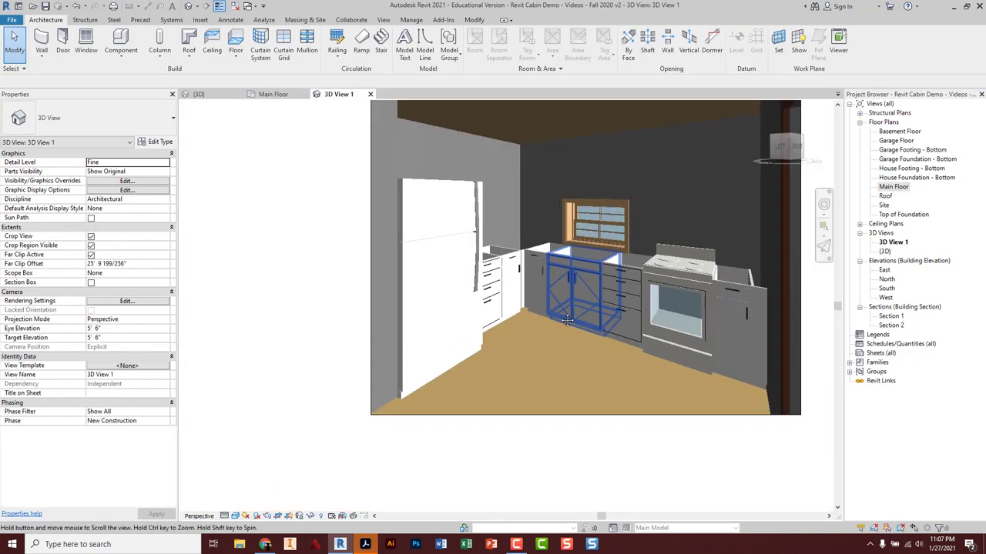
scroll(566, 320, "up", 3)
scroll(488, 308, "up", 2)
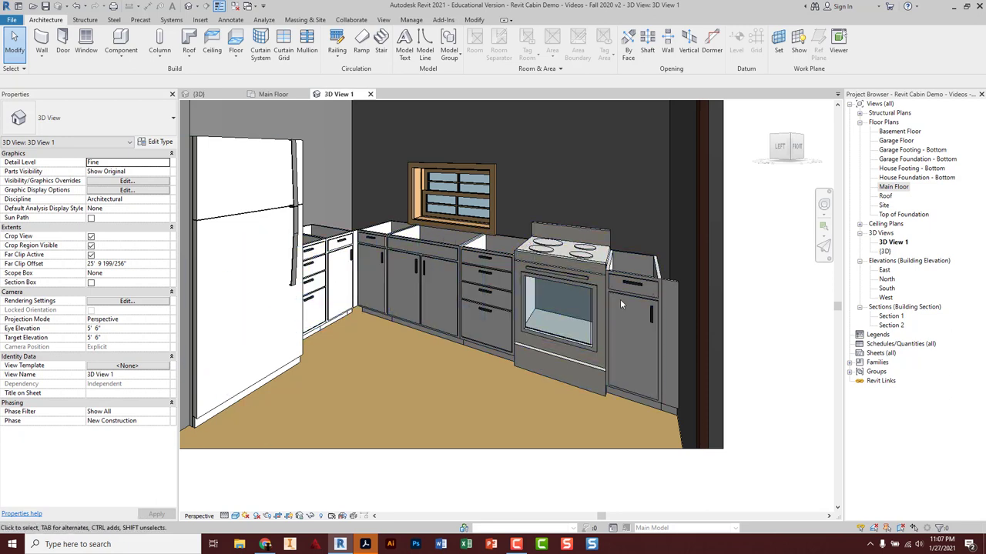
left_click(425, 252)
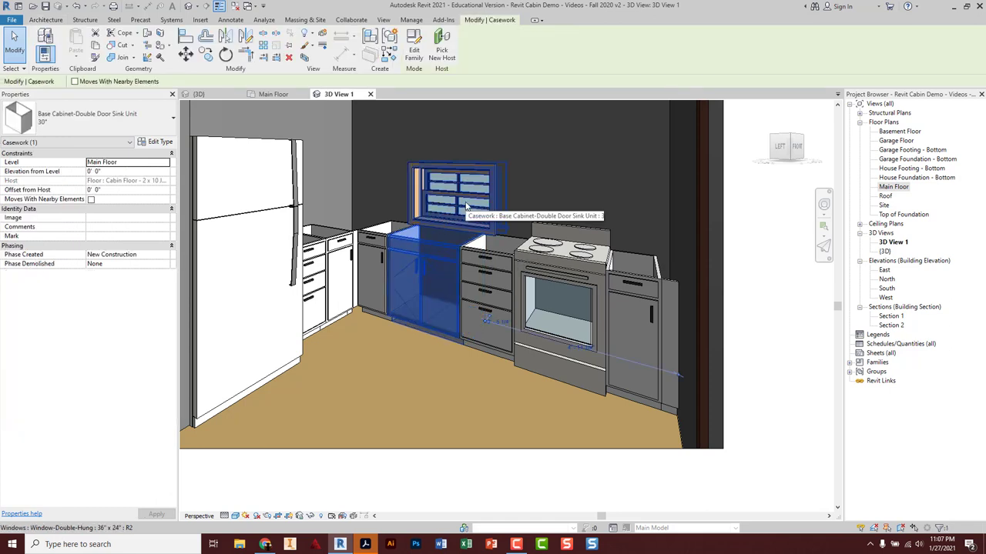
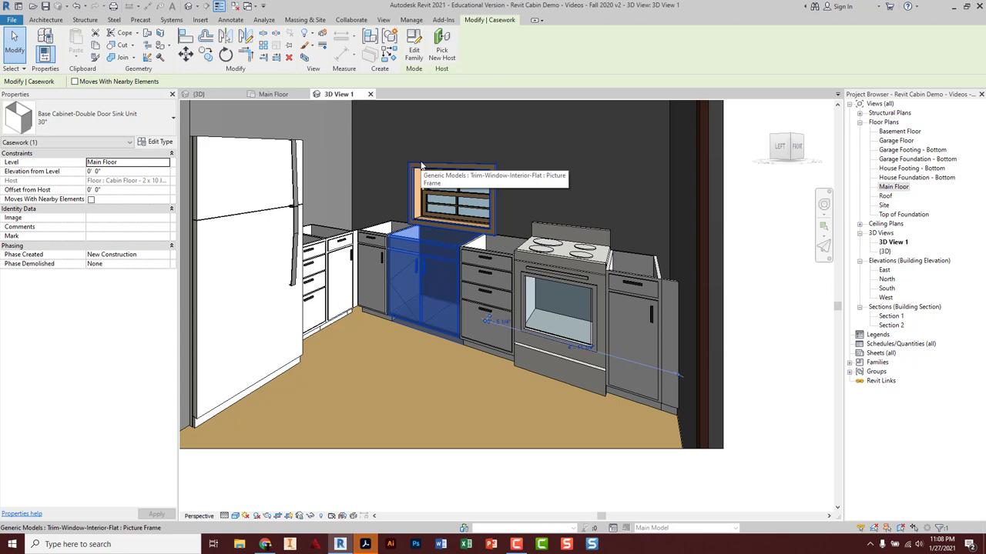
Raise the double-hung window above the sink cabinet to a 4' 0" sill height.
scroll(446, 234, "up", 5)
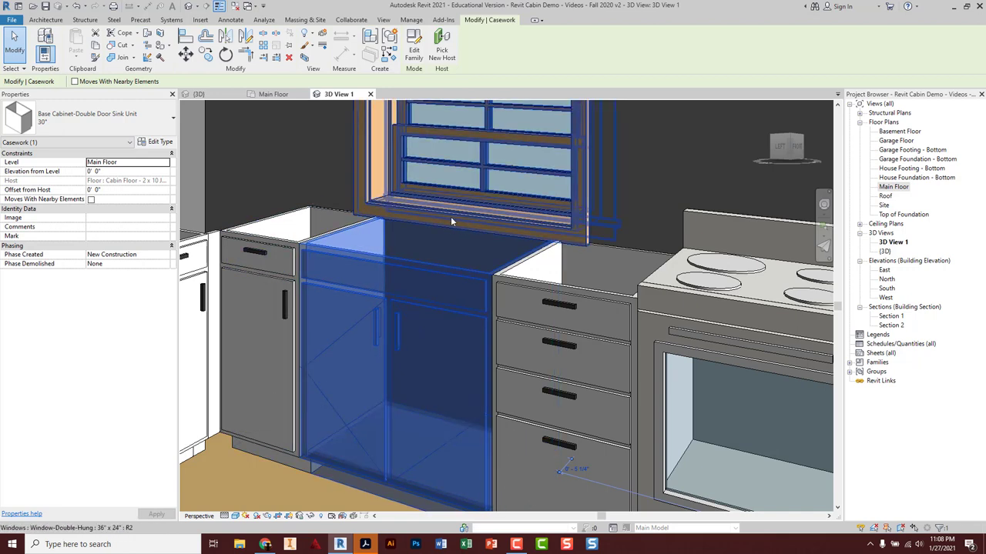
scroll(451, 216, "down", 3)
left_click(468, 161)
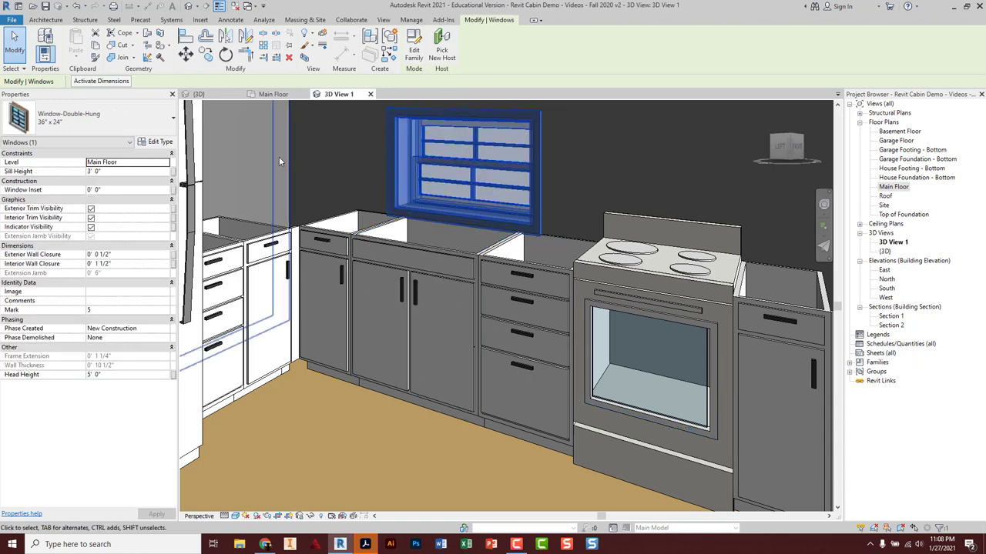
left_click(101, 177)
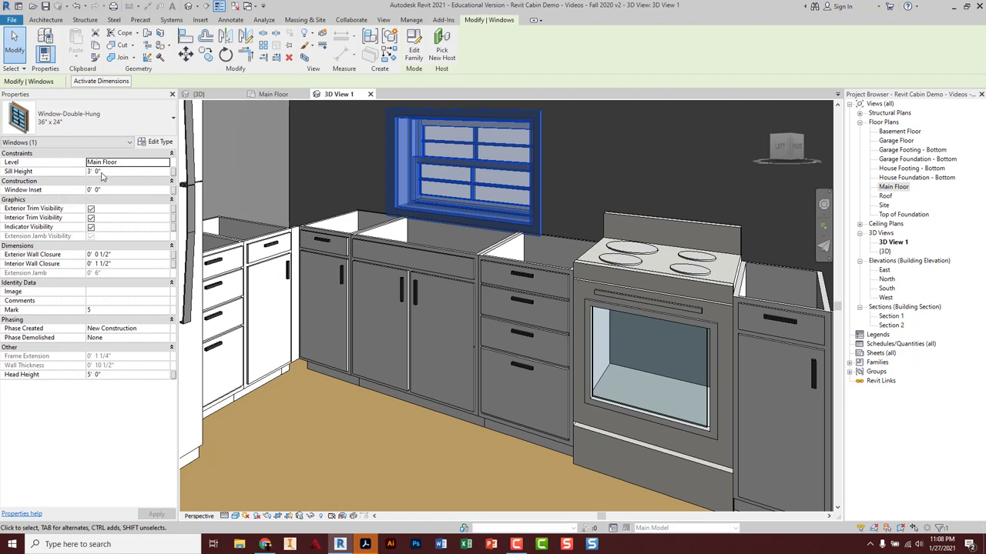
left_click(102, 174)
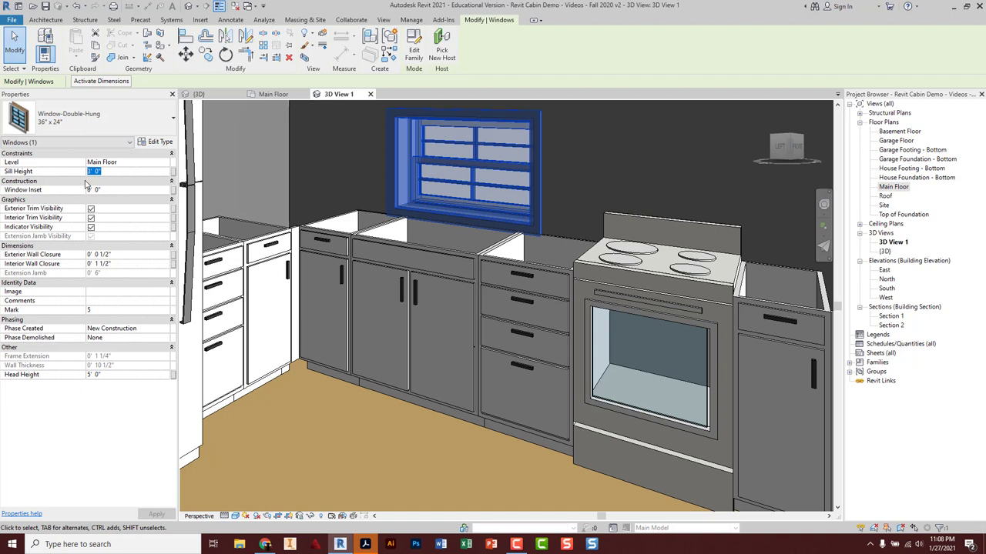
type("4")
key("Return")
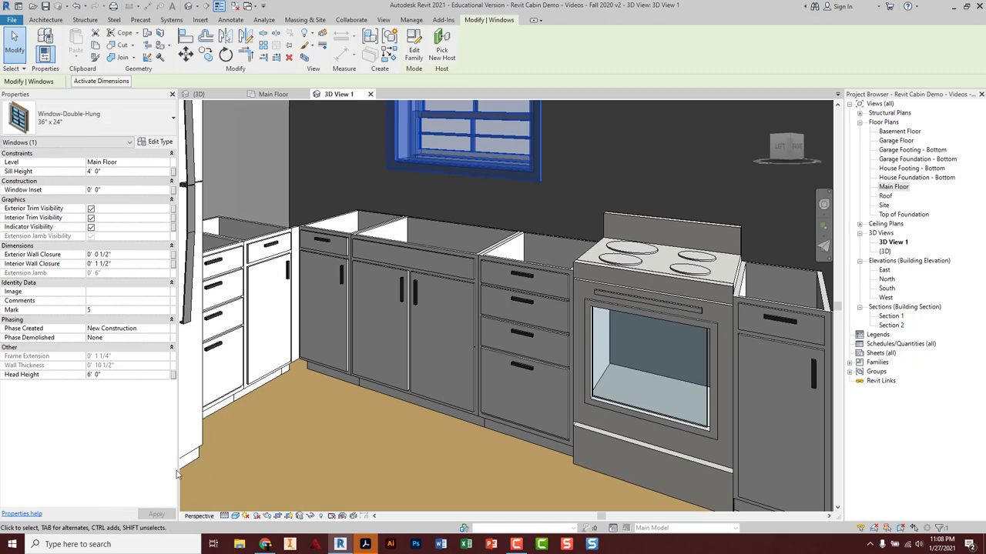
key("Escape")
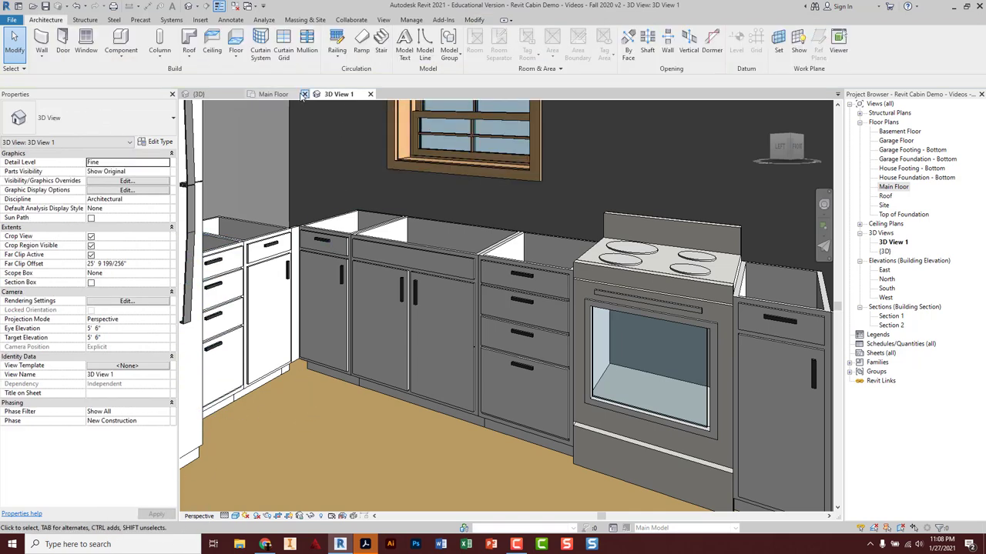
Switch to the Main Floor plan and frame the kitchen's refrigerator, counters and range.
left_click(273, 94)
scroll(372, 221, "down", 2)
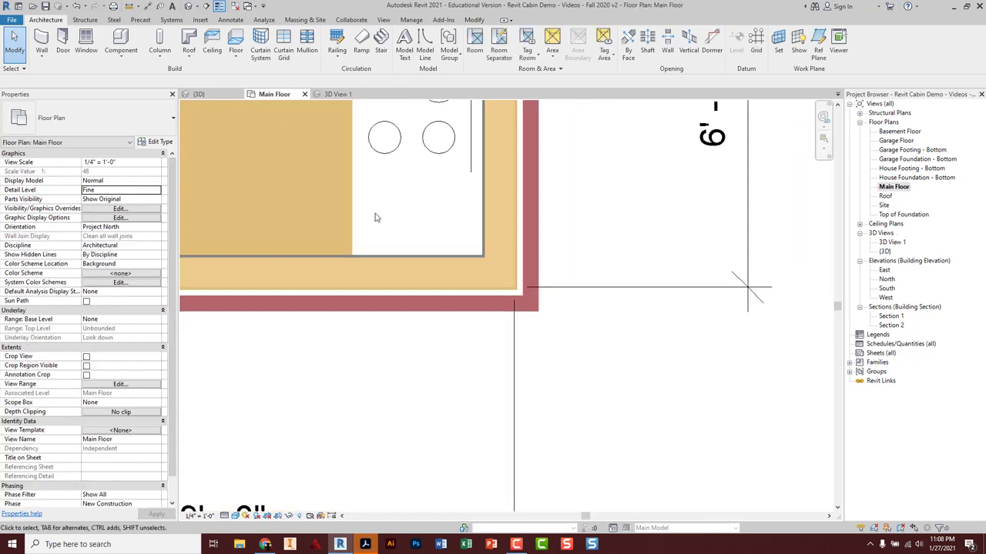
scroll(374, 215, "up", 3)
middle_click_drag(418, 242, 372, 398)
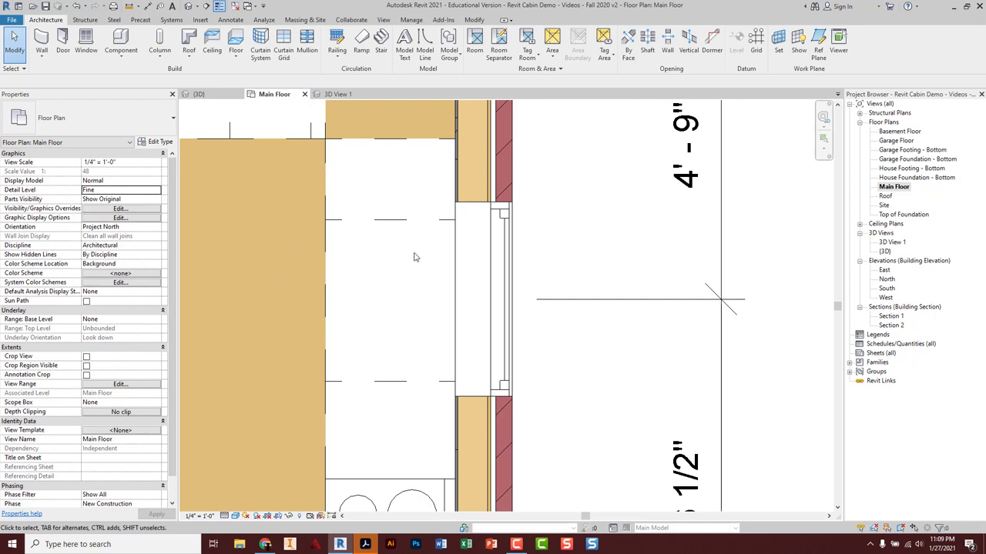
left_click(338, 94)
scroll(480, 245, "down", 5)
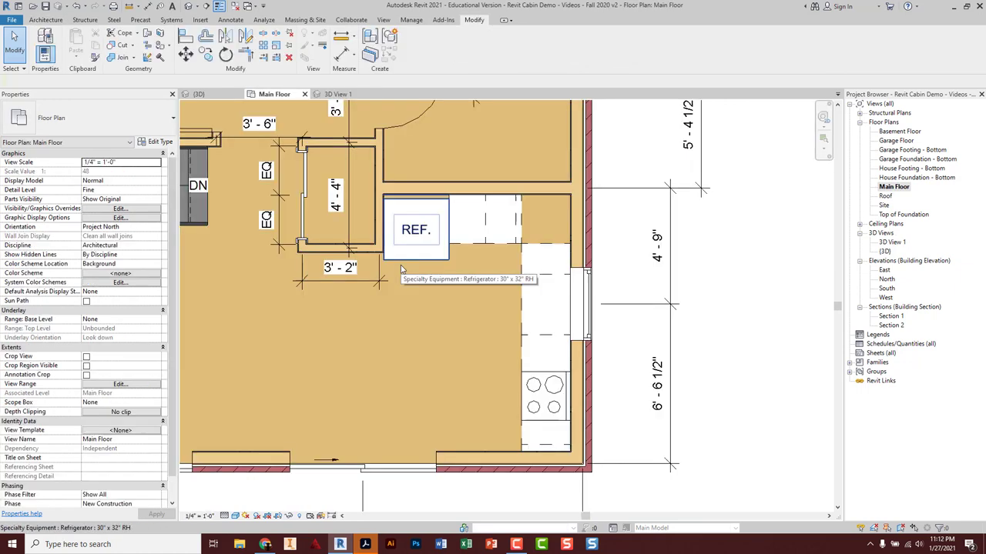
left_click(45, 20)
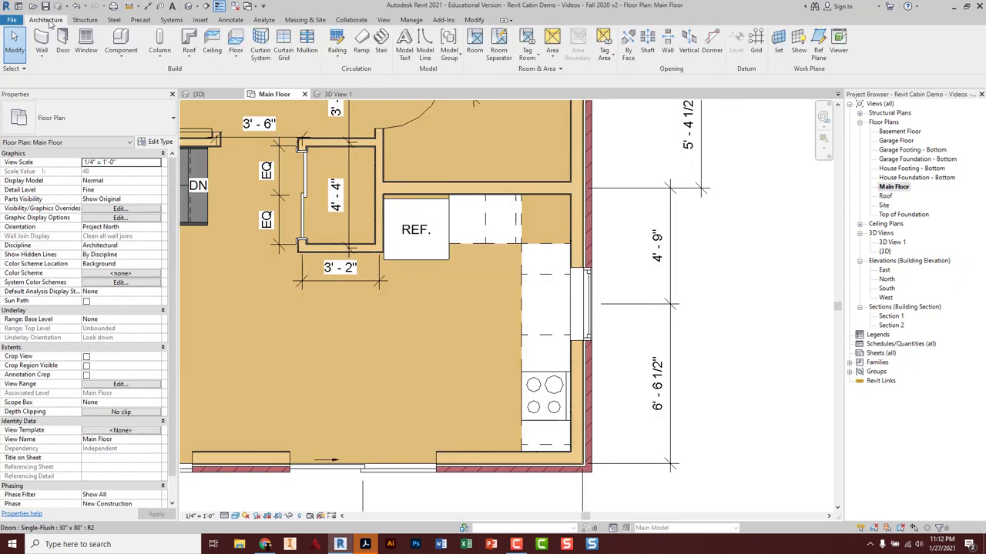
Load Counter Top-L Shaped w Sink.rfa from the Cabin Components folder as a component.
left_click(121, 38)
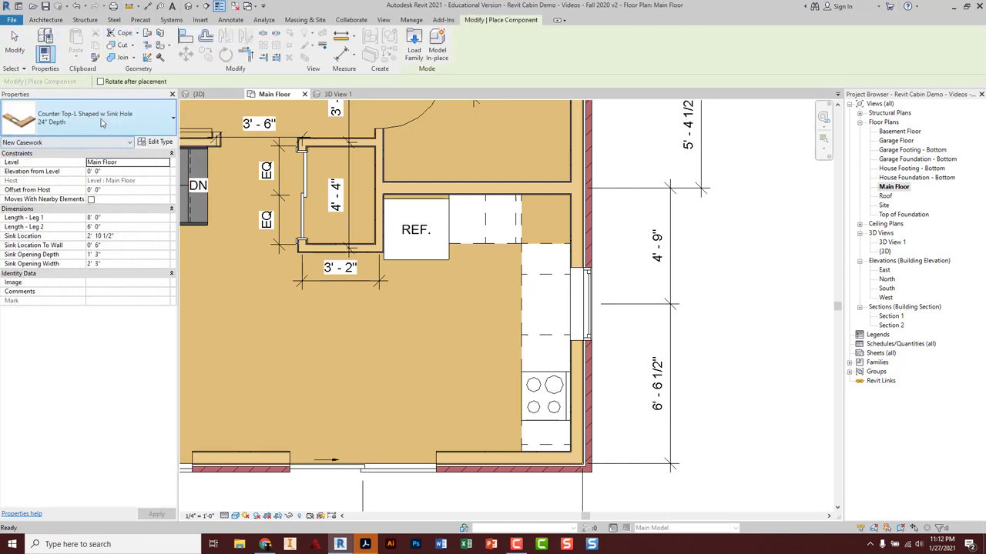
left_click(414, 46)
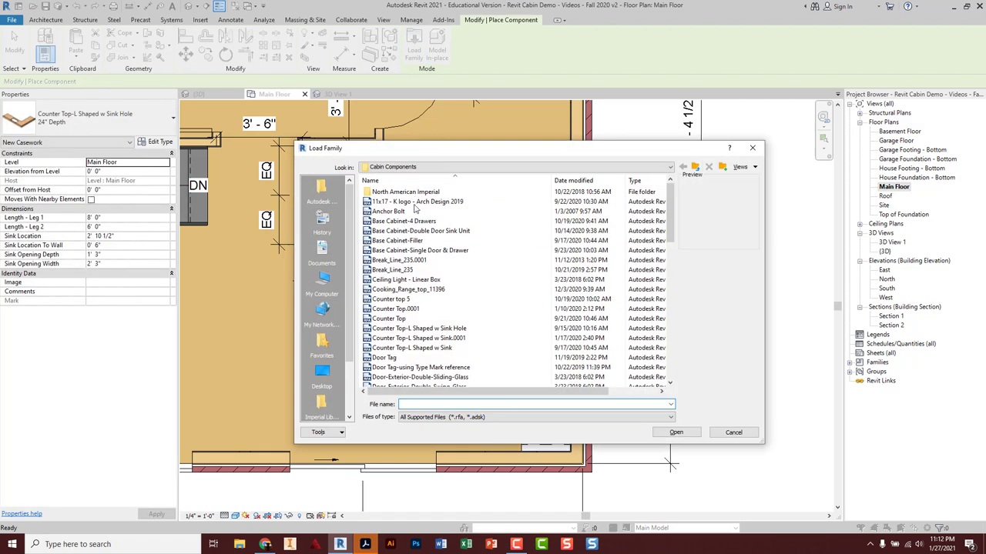
left_click(405, 350)
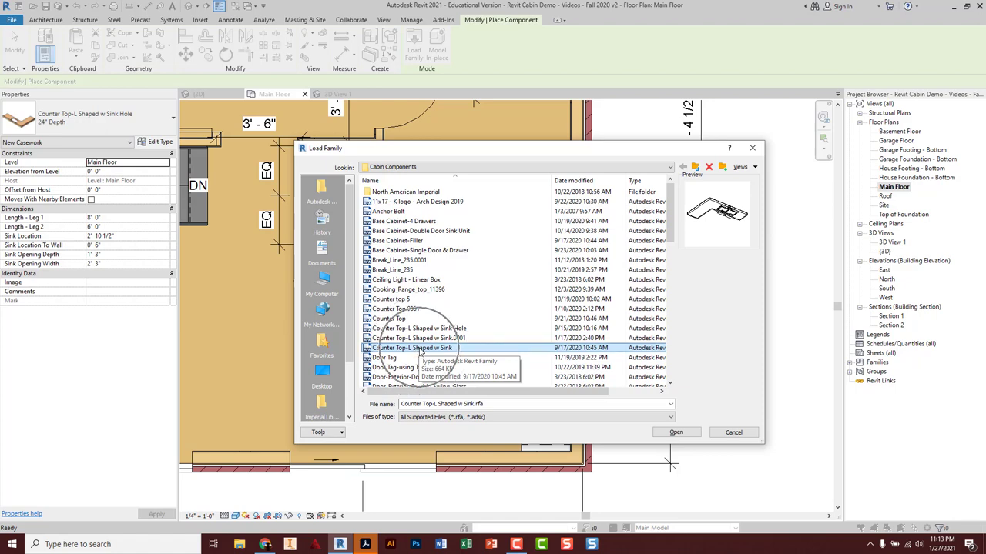
double_click(420, 348)
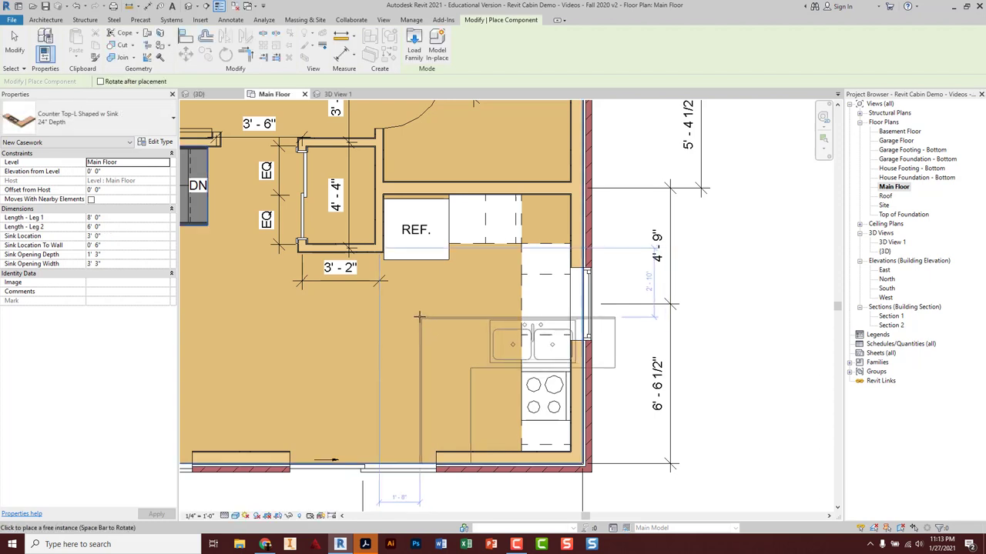
Rotate the 24" Depth L-shaped sink counter and snap it into the kitchen wall corner.
key("space")
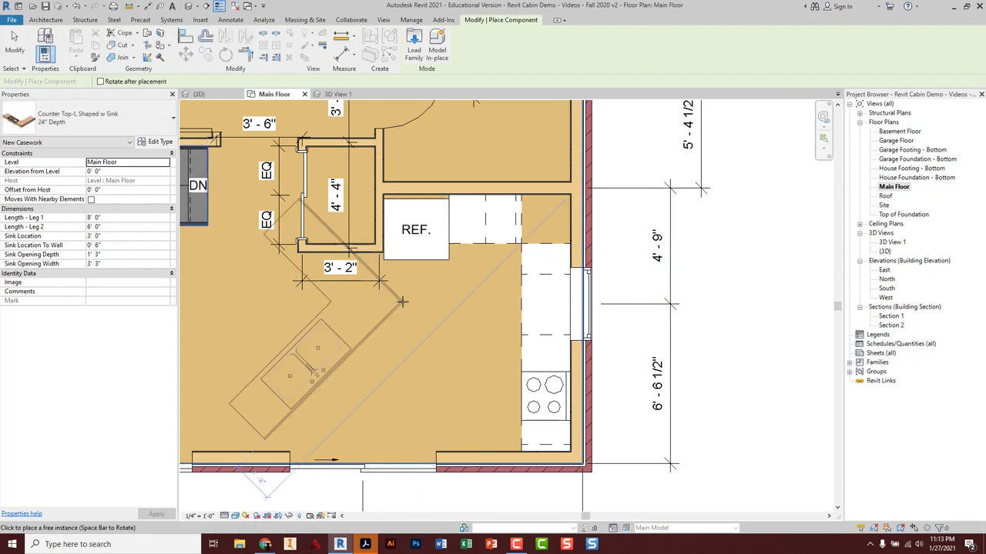
key("space")
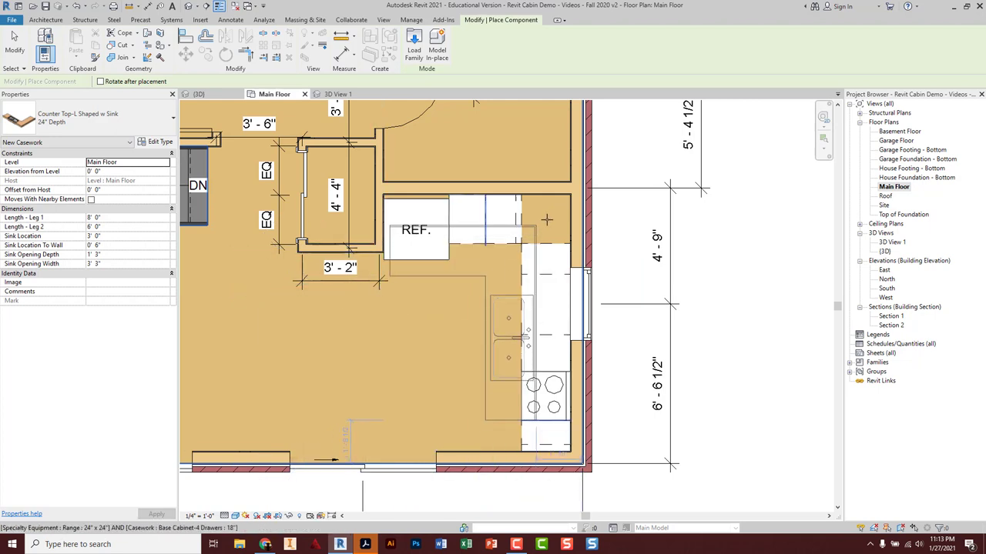
scroll(554, 206, "up", 1)
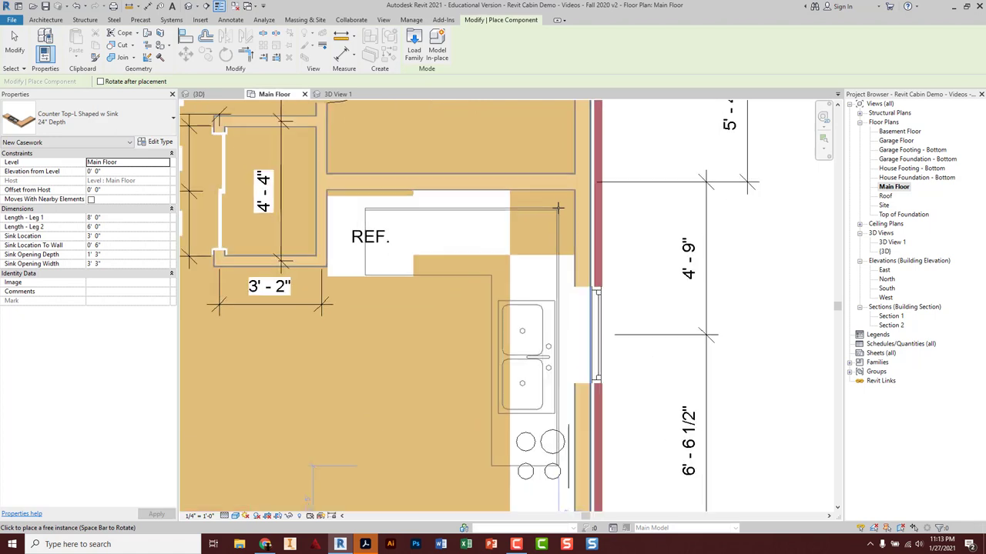
scroll(558, 207, "up", 4)
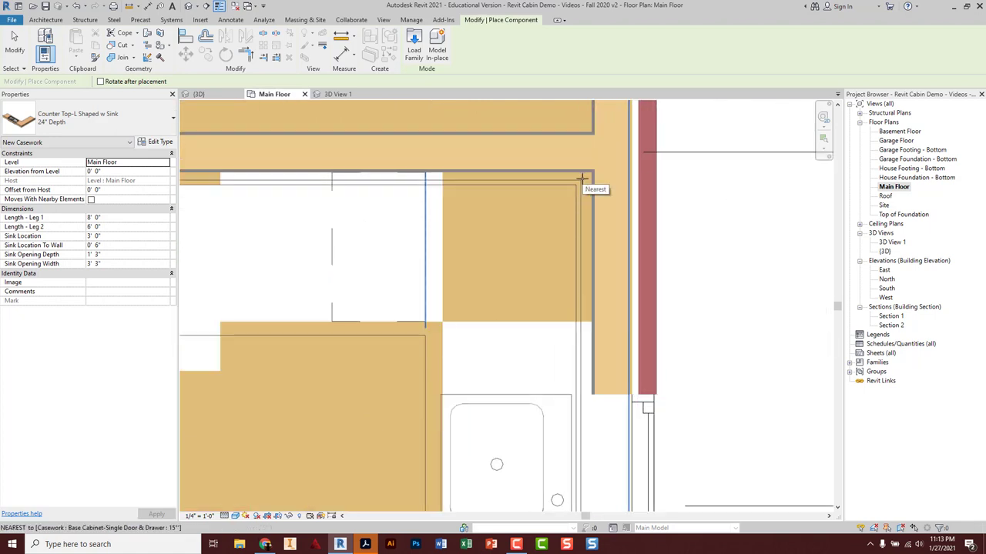
scroll(583, 178, "up", 3)
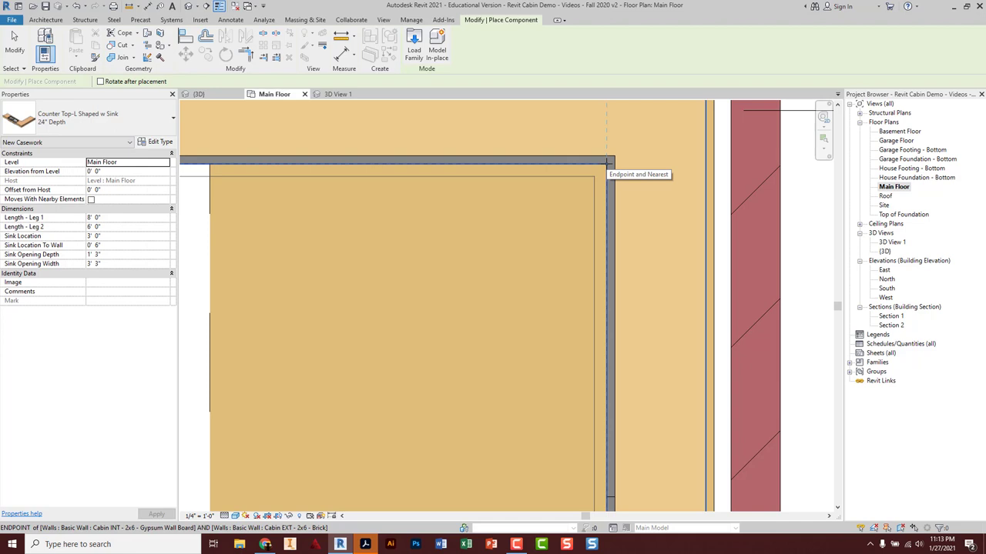
scroll(533, 216, "down", 2)
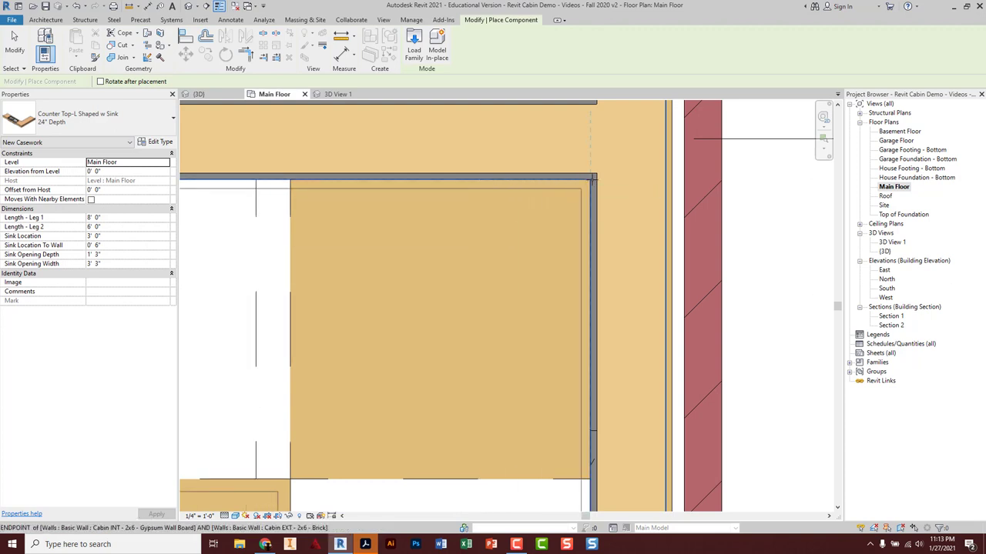
scroll(570, 223, "down", 4)
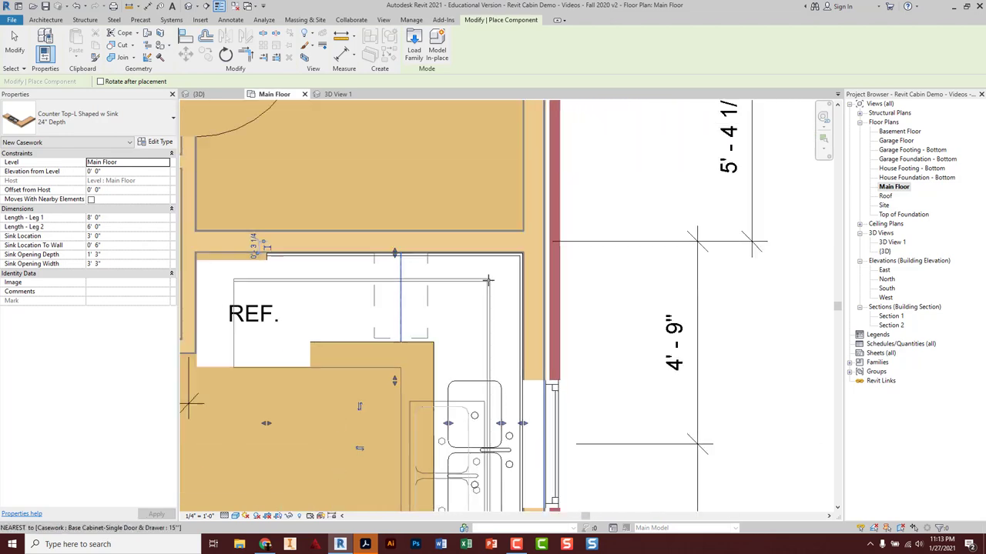
scroll(488, 281, "down", 1)
left_click(489, 282)
key("Escape")
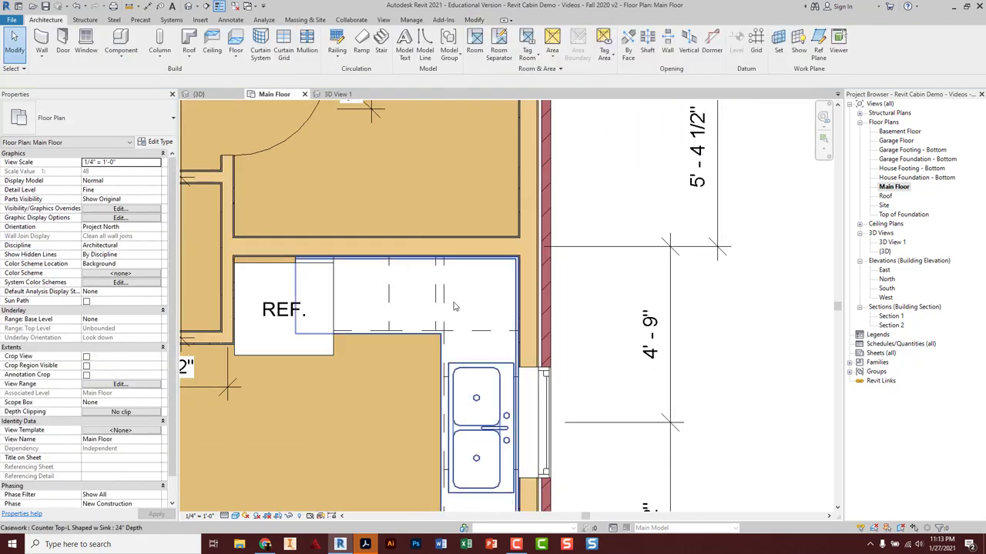
Shorten the L-shaped counter's leg so it ends at the range's edge.
left_click(360, 339)
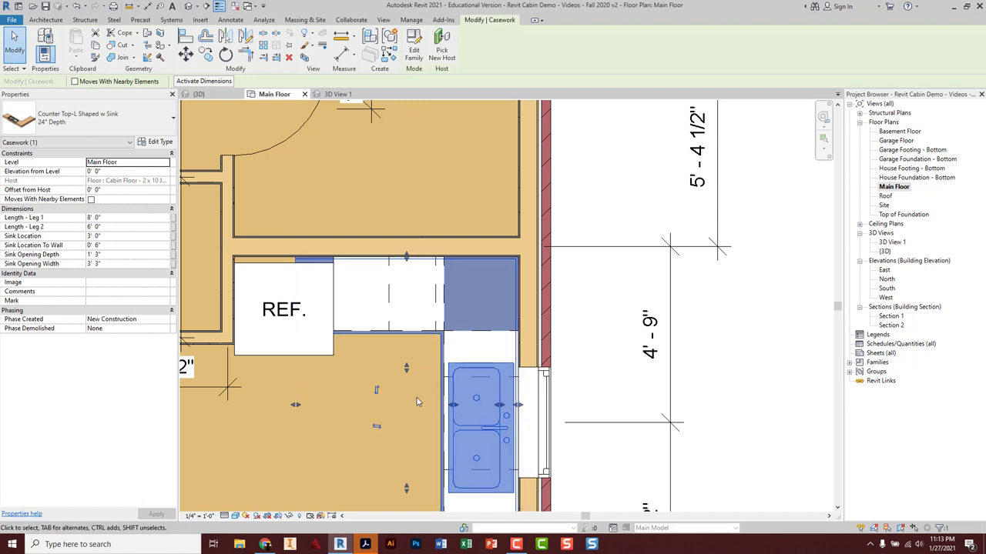
middle_click_drag(417, 401, 434, 298)
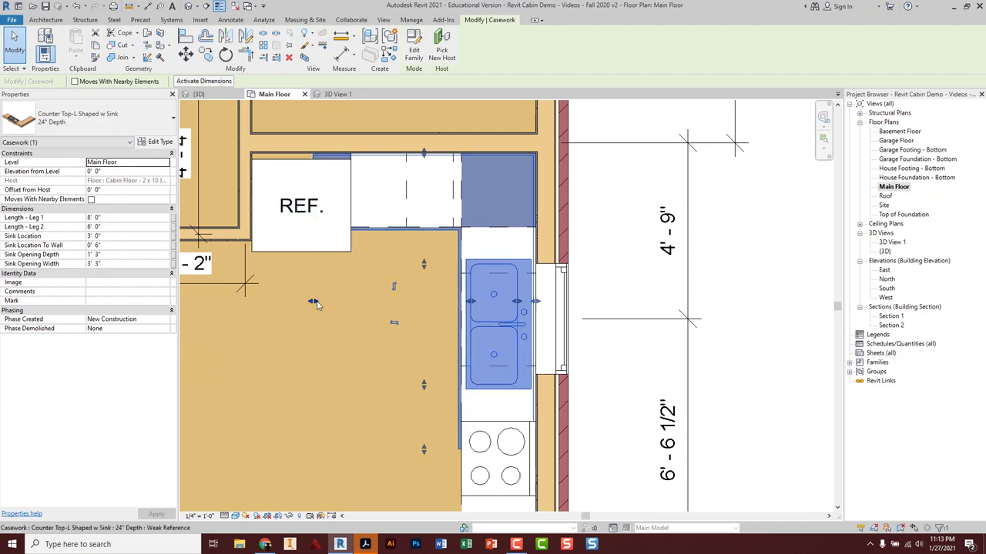
left_click_drag(315, 302, 351, 301)
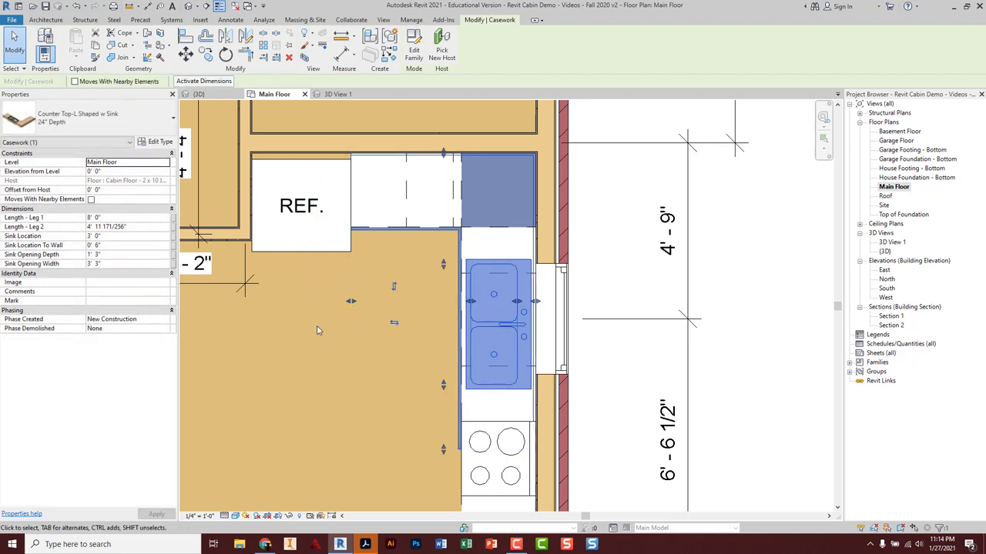
key("Escape")
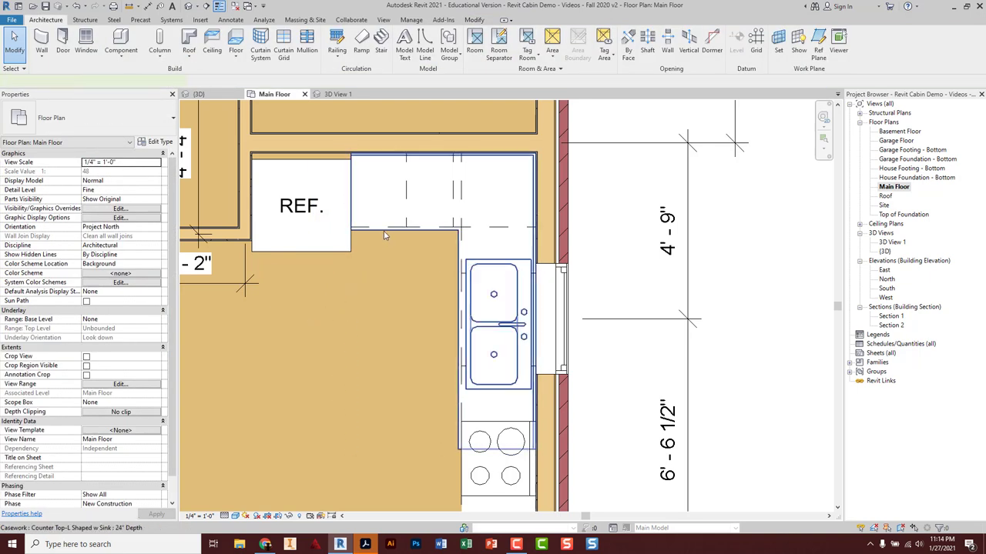
left_click(393, 287)
scroll(467, 408, "up", 5)
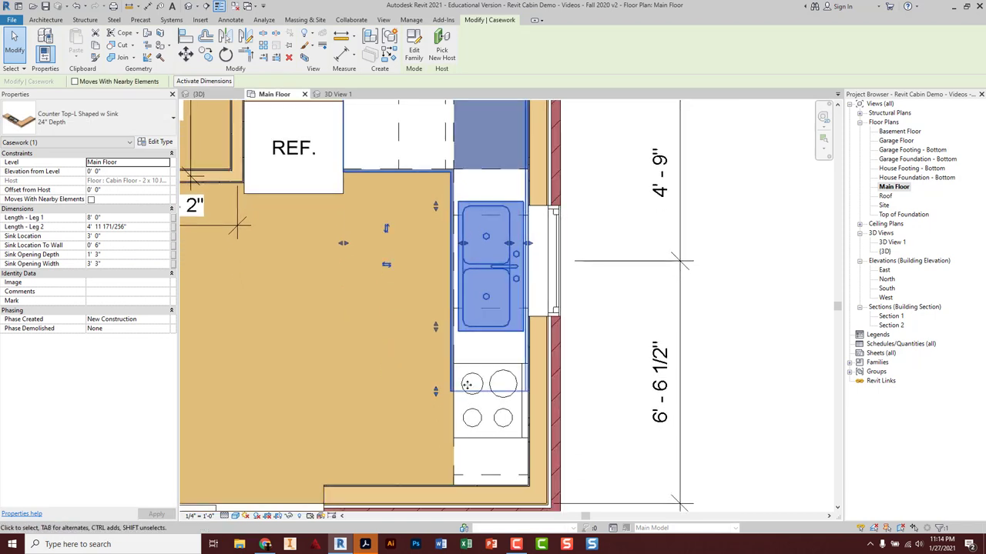
scroll(467, 408, "up", 2)
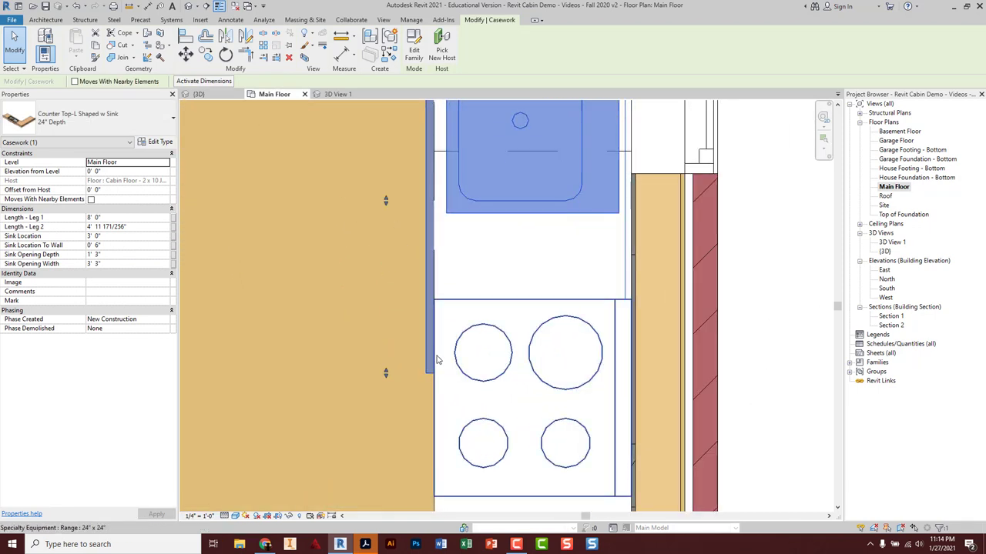
left_click_drag(386, 374, 385, 300)
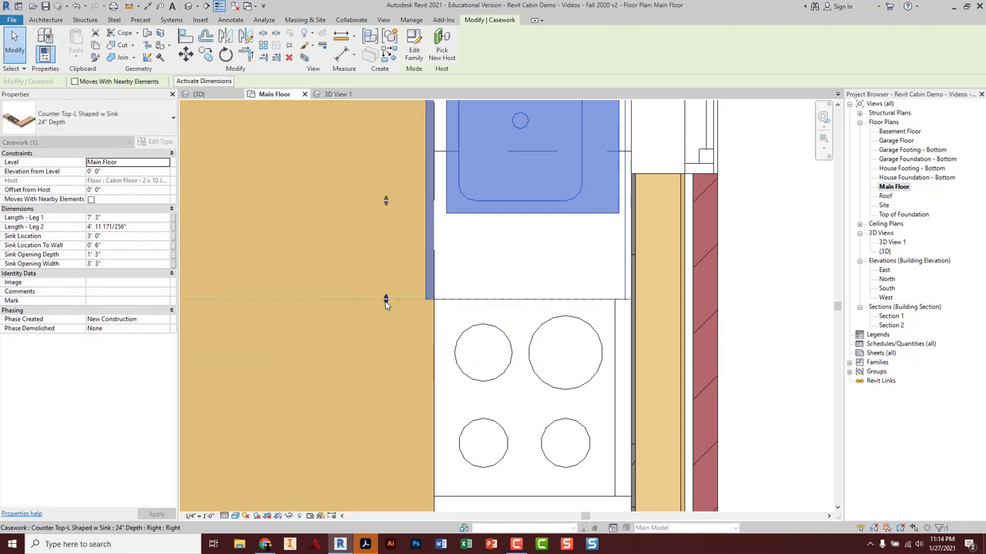
scroll(385, 302, "down", 3)
middle_click_drag(300, 240, 303, 293)
key("Escape")
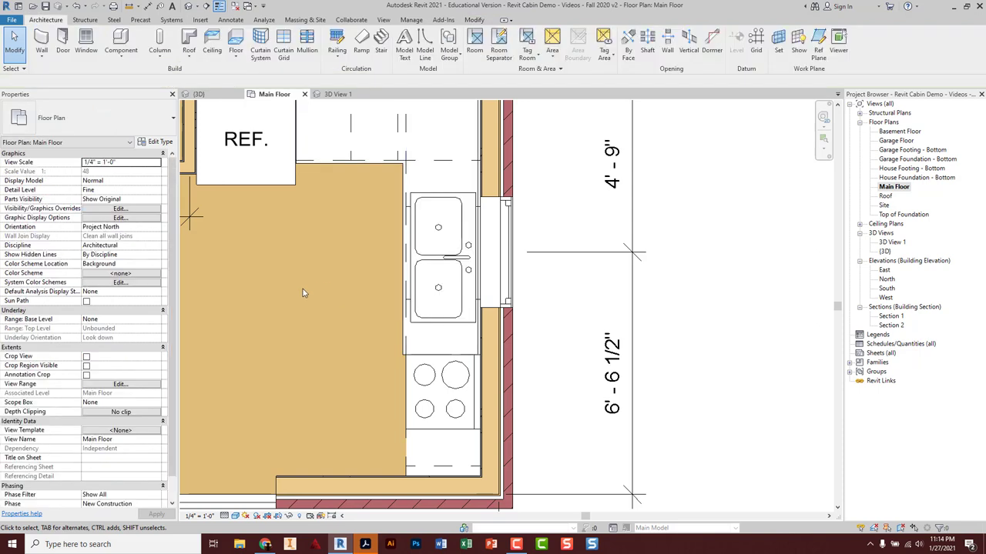
Widen the counter's sink opening to 3' 3 71/256".
left_click(460, 279)
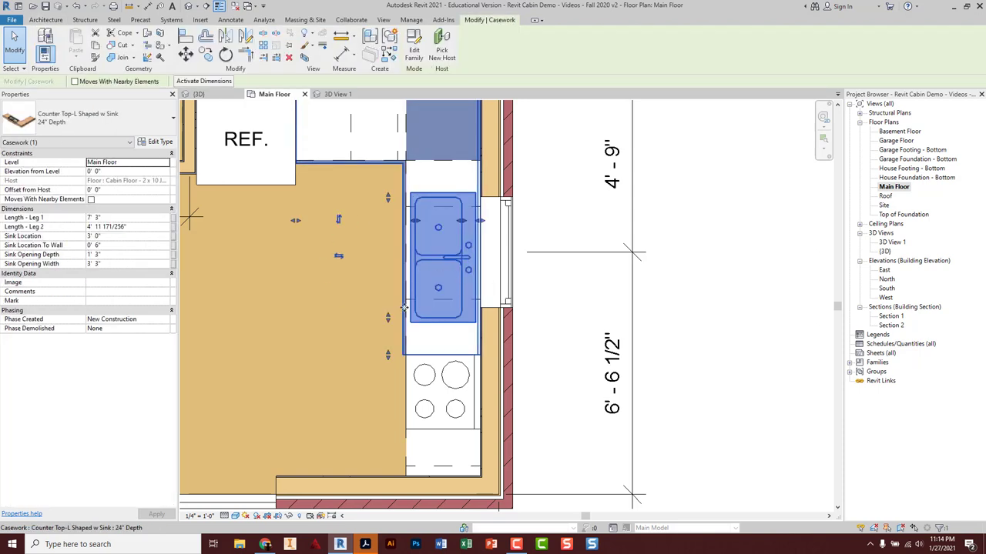
left_click_drag(389, 314, 388, 310)
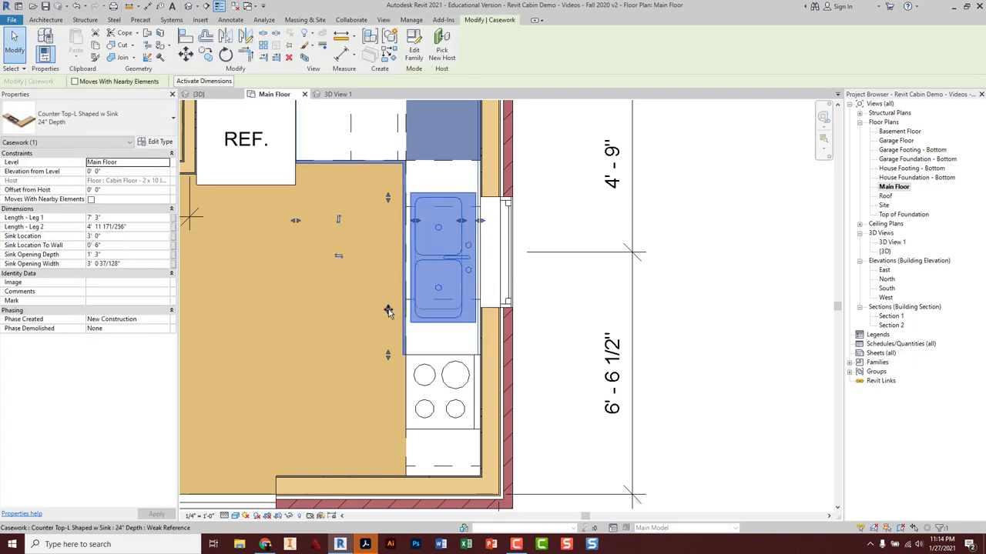
left_click(379, 326)
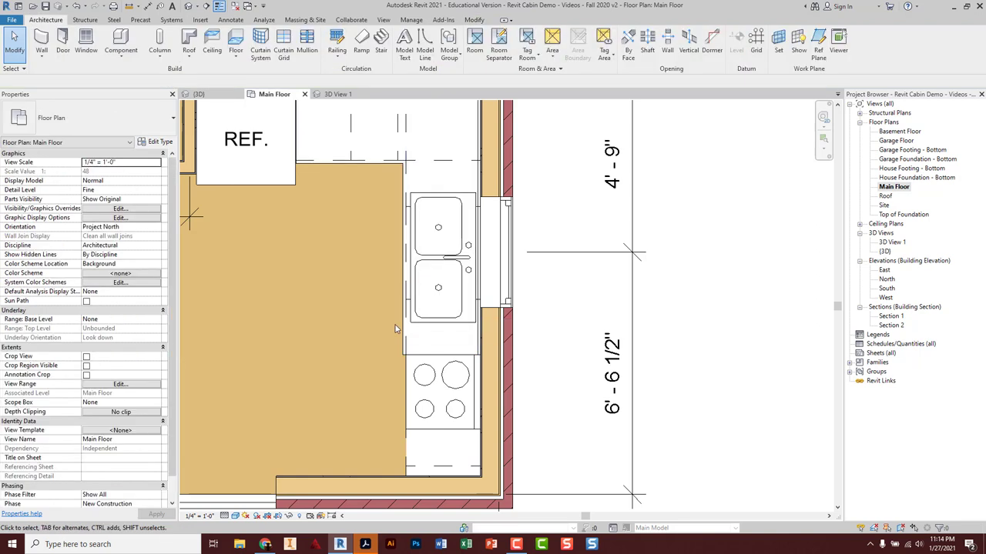
left_click(422, 320)
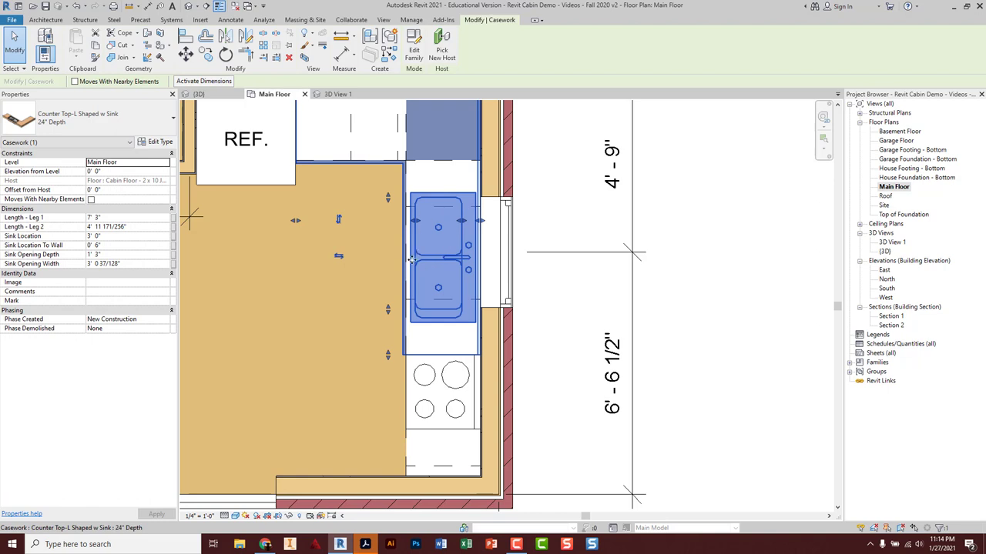
left_click_drag(388, 308, 388, 318)
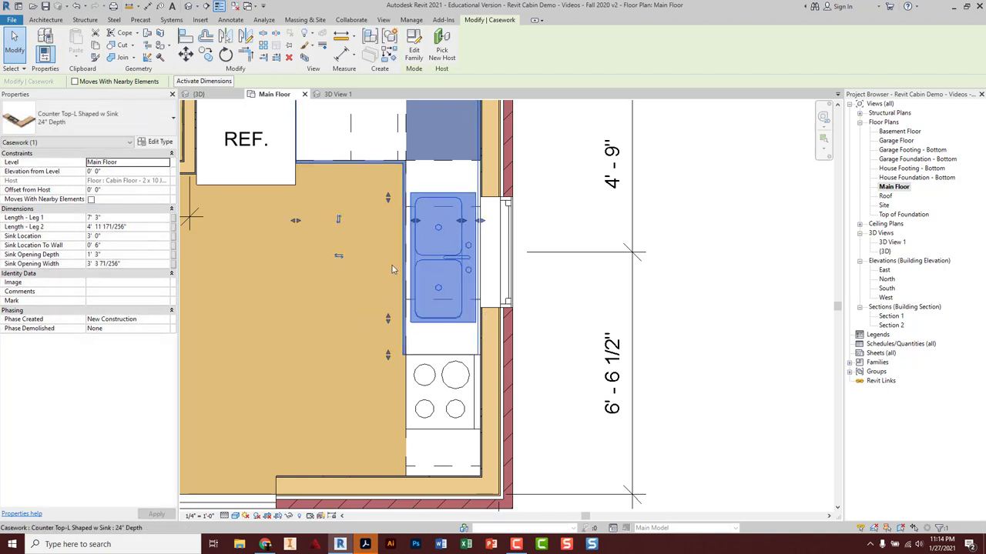
Set the L-shaped counter's Sink Location to 2' 0" and check it in the plan.
key("Escape")
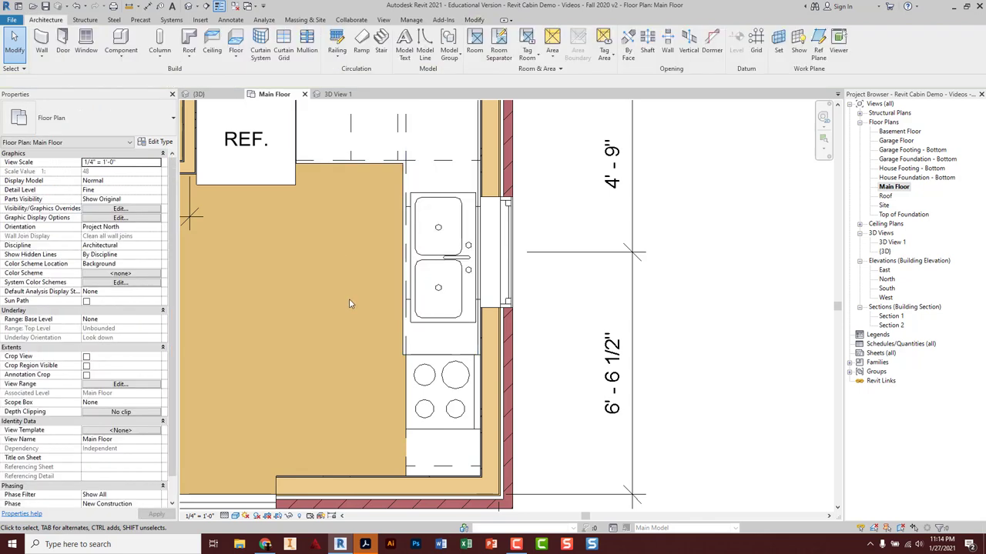
scroll(357, 295, "down", 3)
left_click(407, 235)
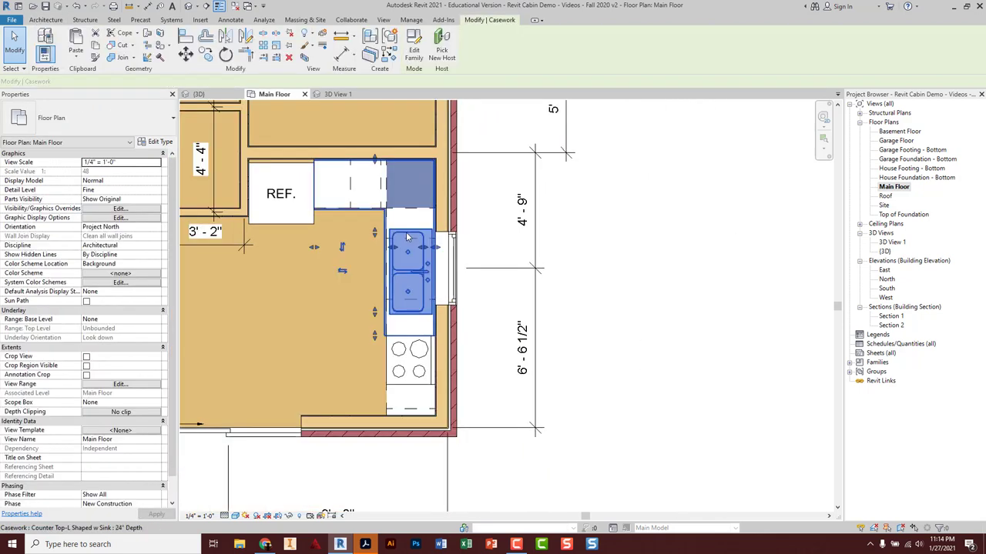
scroll(406, 235, "up", 3)
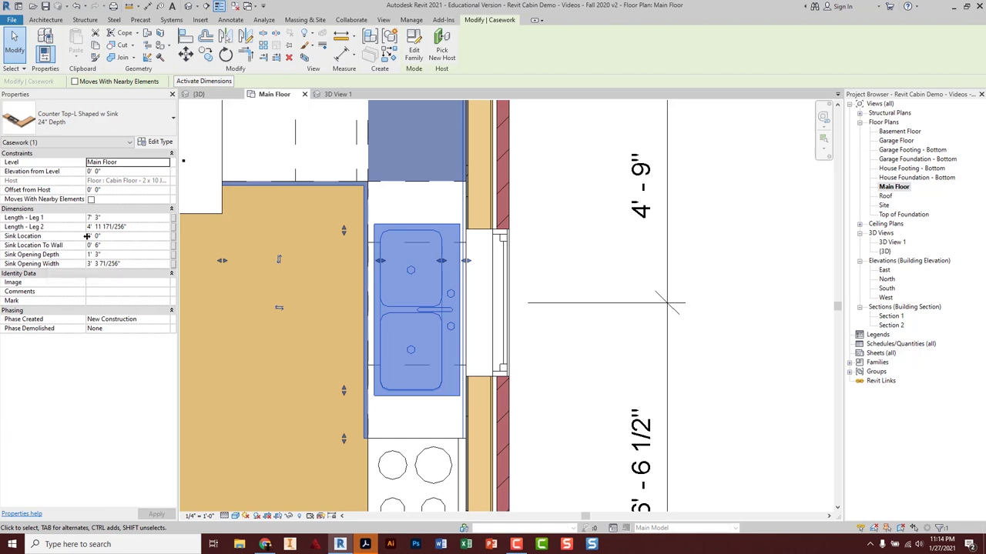
left_click(91, 236)
double_click(90, 236)
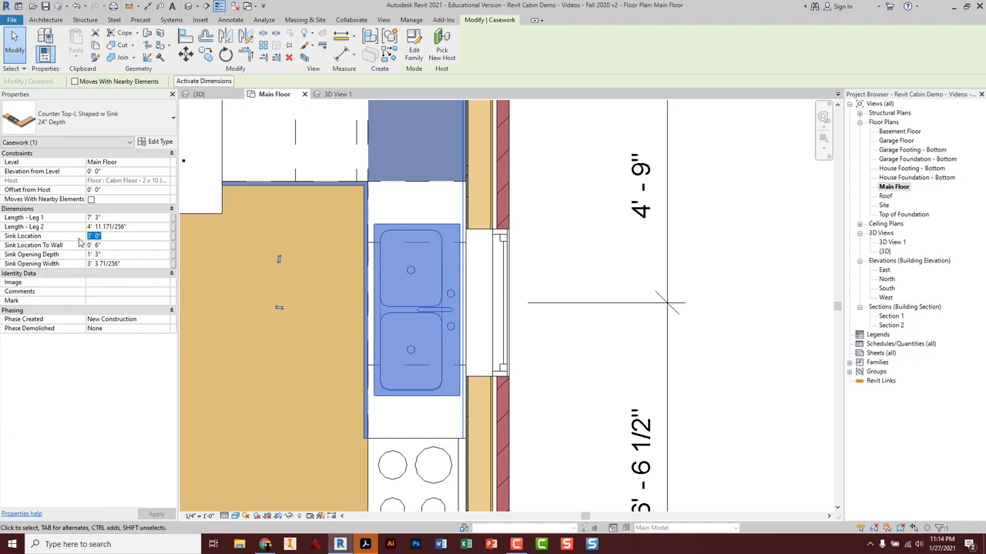
type("2")
key("Return")
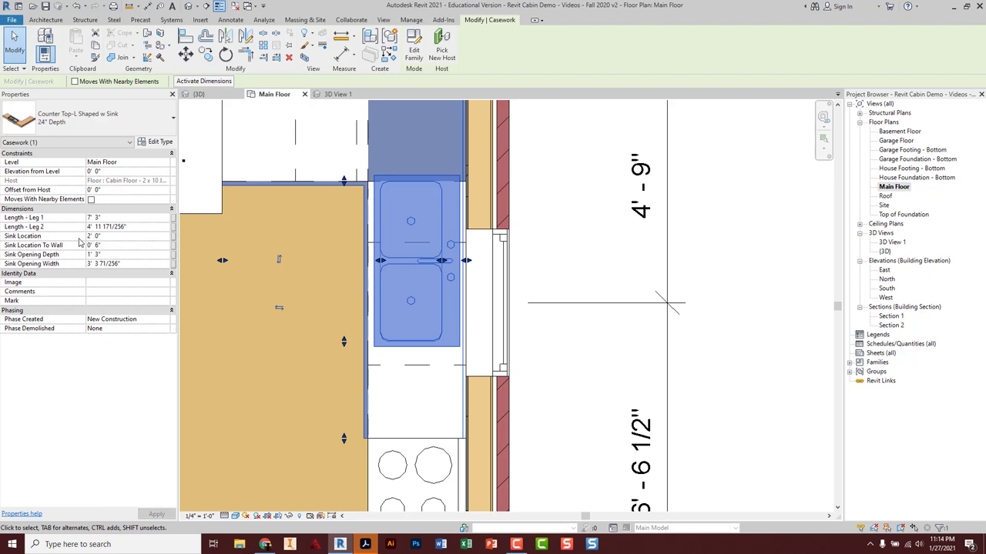
left_click(280, 375)
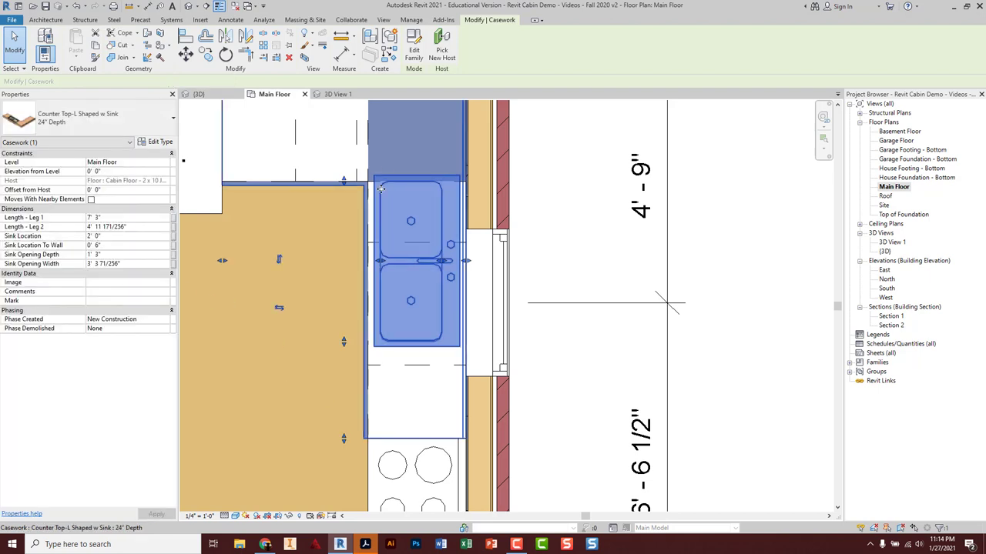
Step the Sink Location through 2' 6" and 2' 9" to 2' 10".
left_click(106, 239)
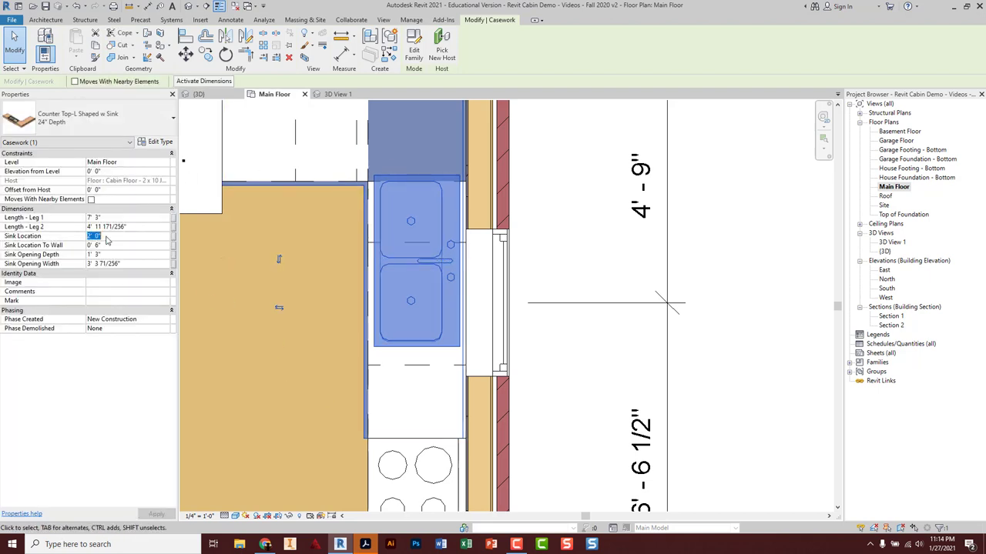
type("2 6")
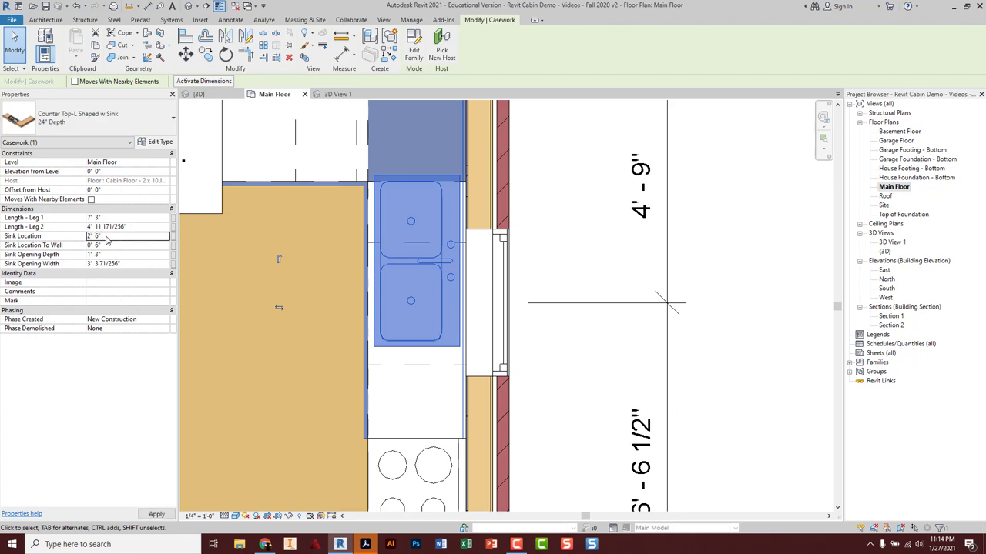
key("Return")
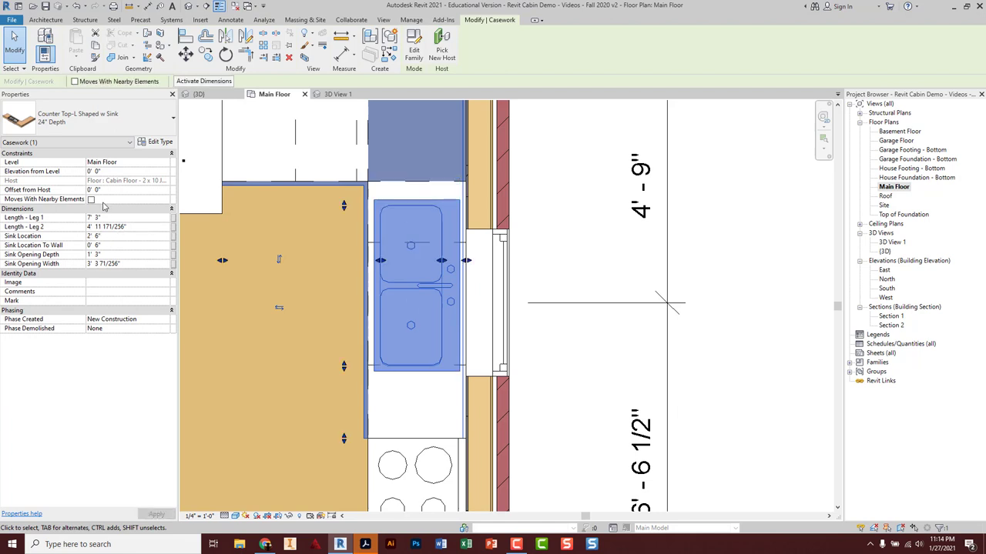
left_click(84, 238)
type("2")
key("Return")
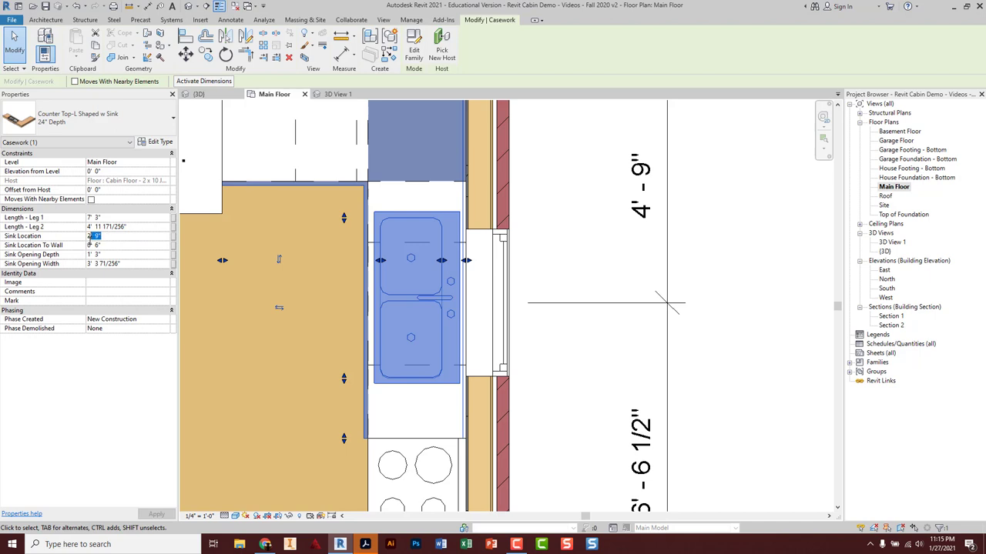
left_click(76, 239)
type("2 10")
key("Return")
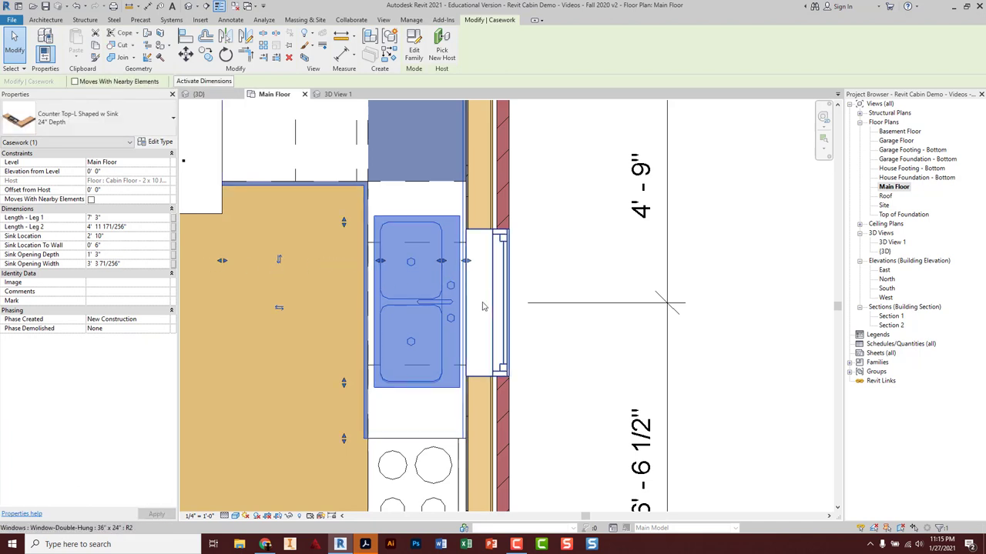
Nudge the sink counter slightly left and recheck its values.
scroll(483, 307, "up", 2)
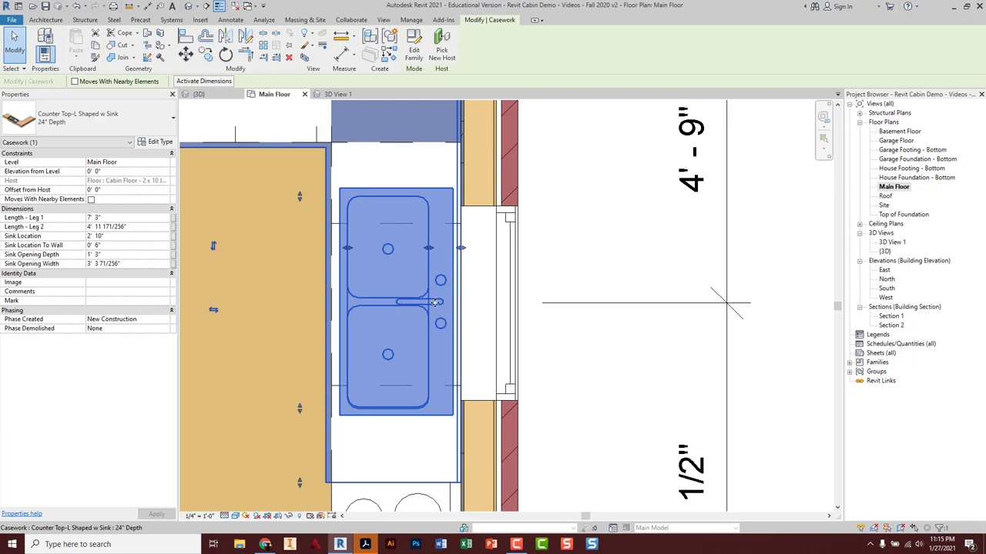
key("Escape")
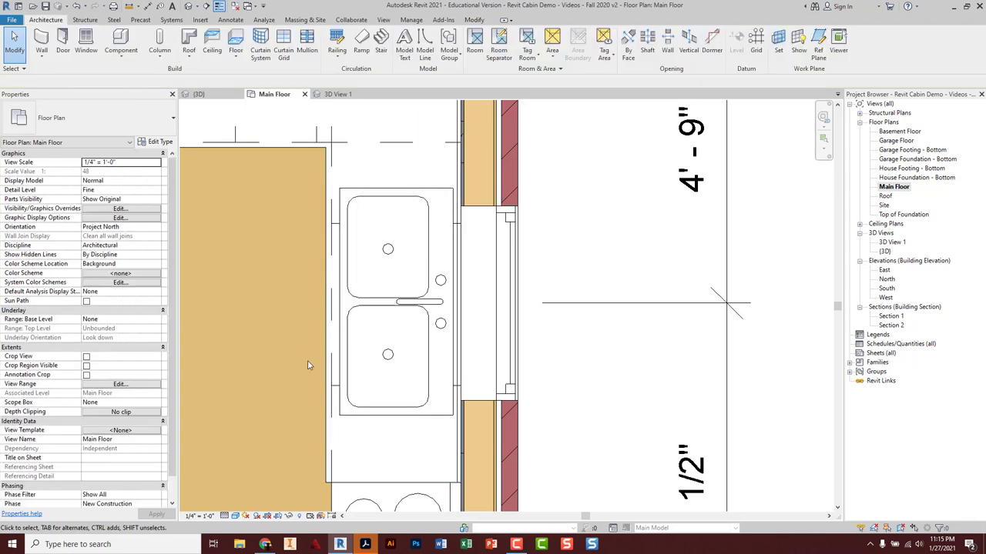
left_click(377, 413)
left_click_drag(377, 413, 299, 415)
key("Escape")
left_click(417, 300)
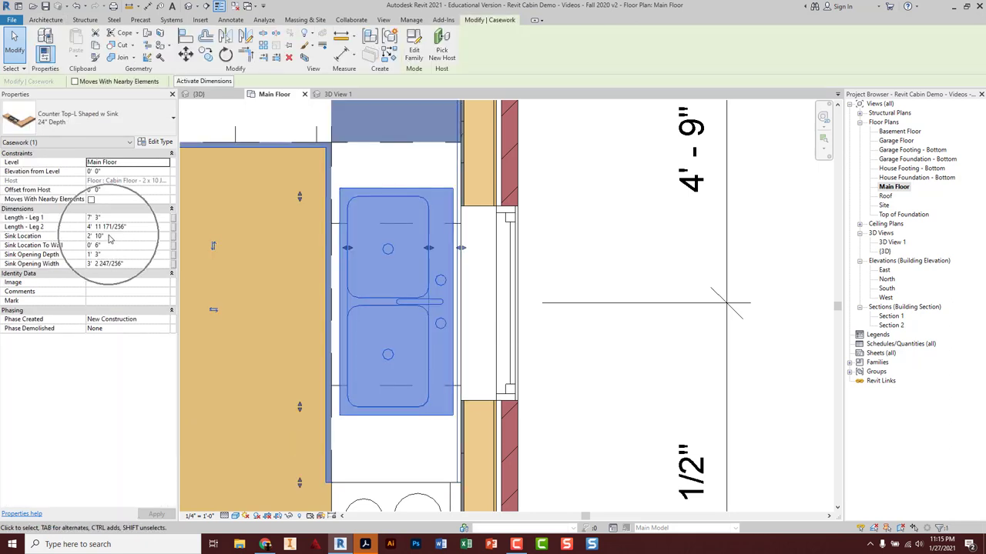
left_click(254, 374)
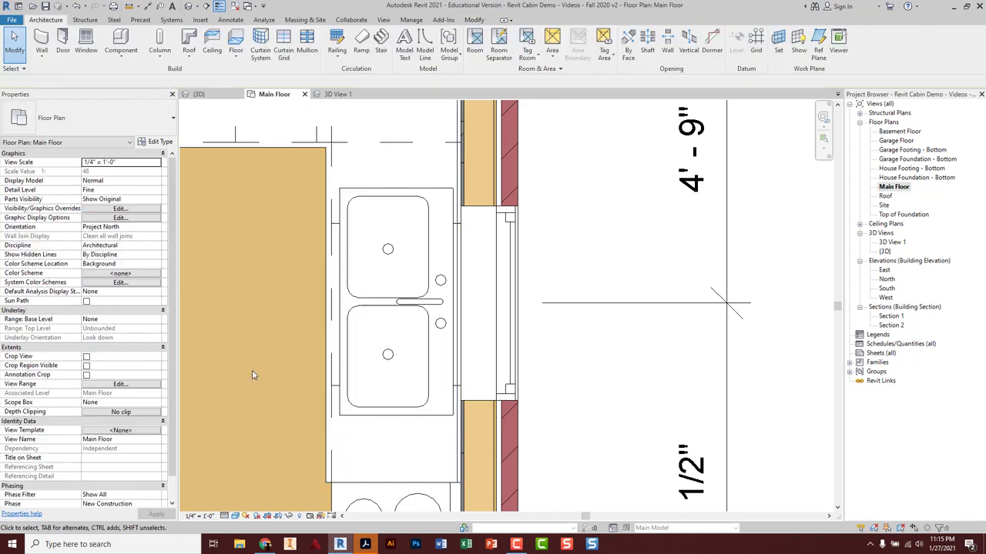
scroll(254, 374, "down", 1)
scroll(266, 372, "down", 1)
middle_click_drag(271, 370, 401, 358)
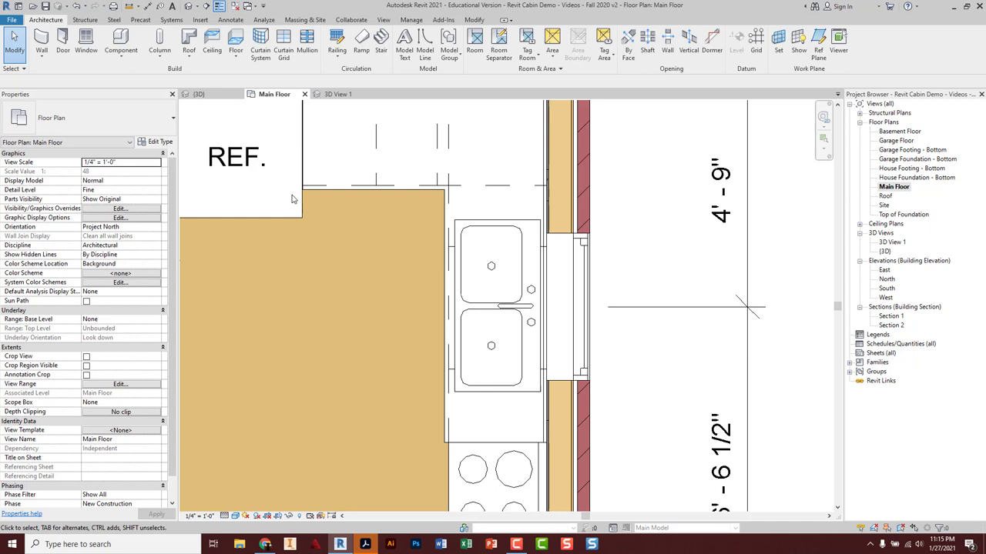
left_click(339, 94)
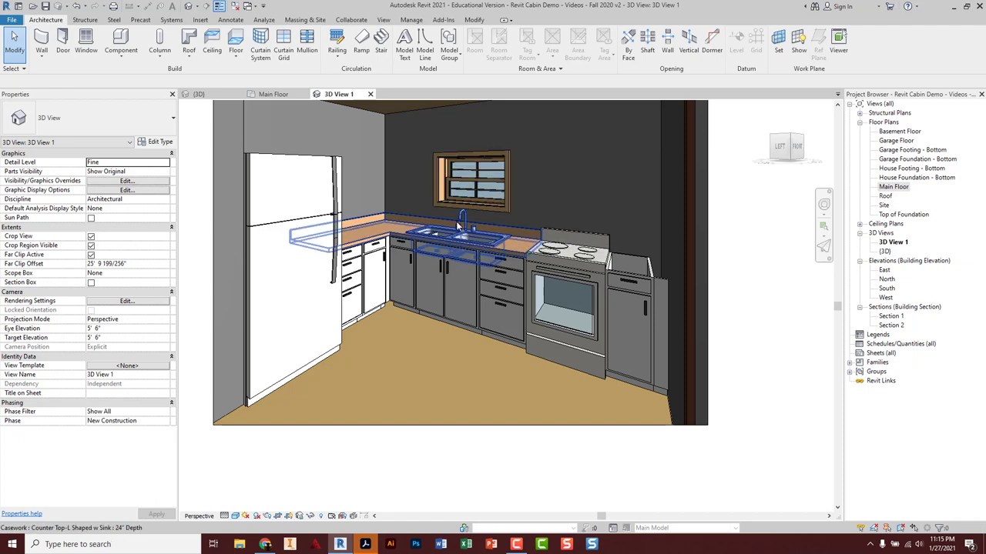
scroll(459, 225, "down", 1)
scroll(456, 224, "up", 4)
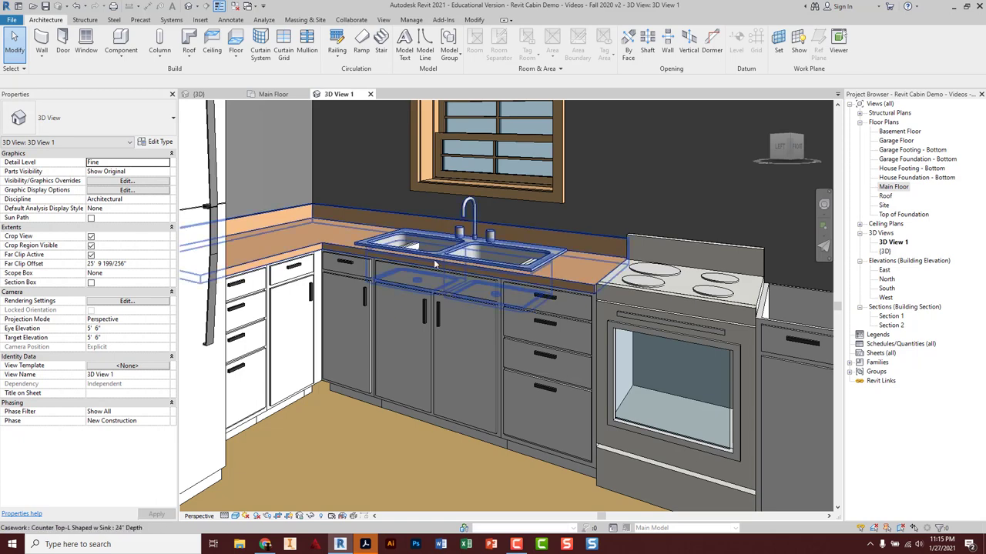
left_click(277, 94)
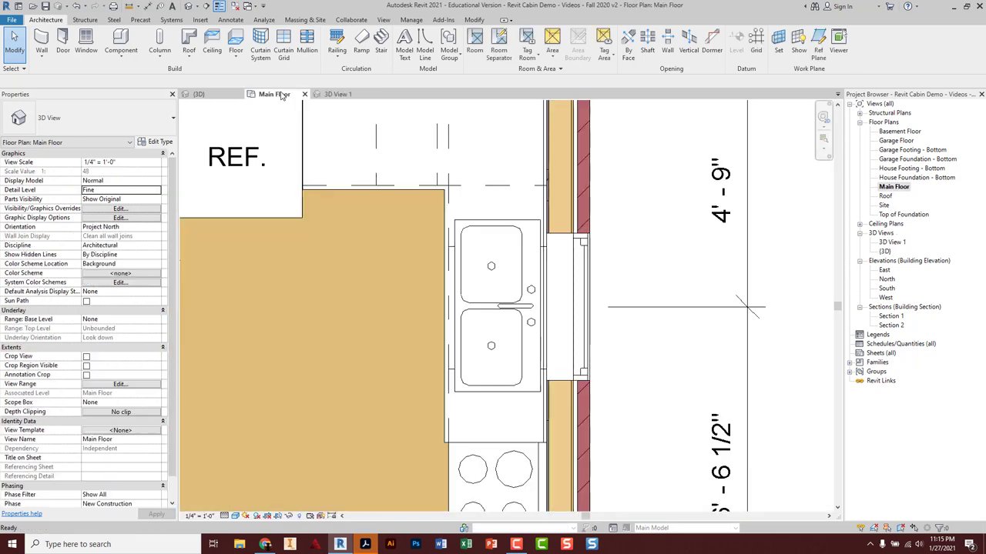
left_click(491, 308)
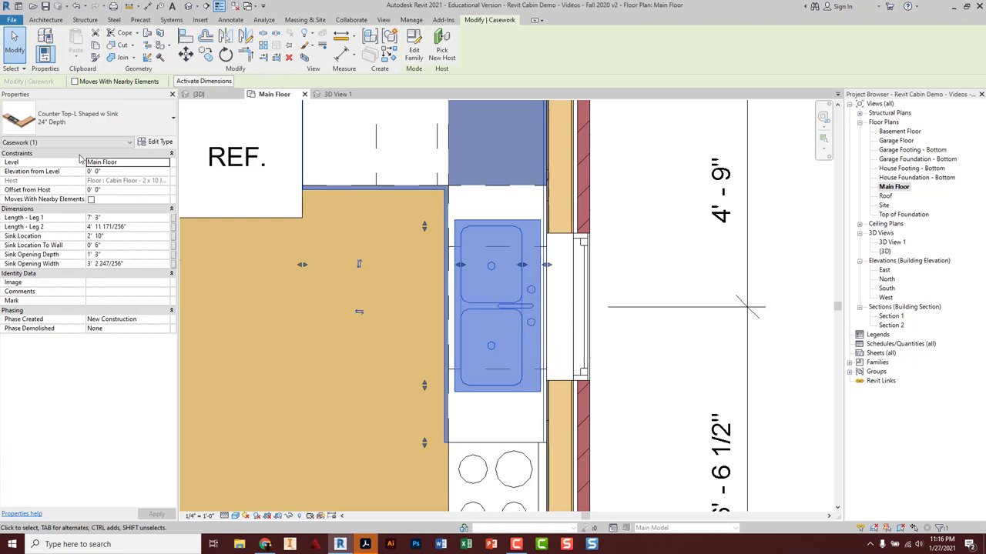
left_click(154, 141)
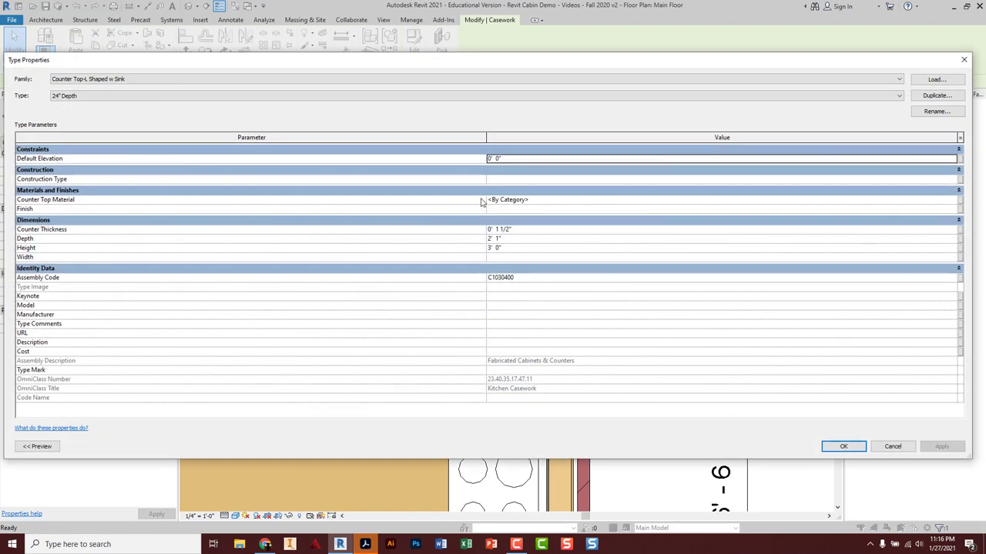
left_click(892, 447)
left_click(351, 347)
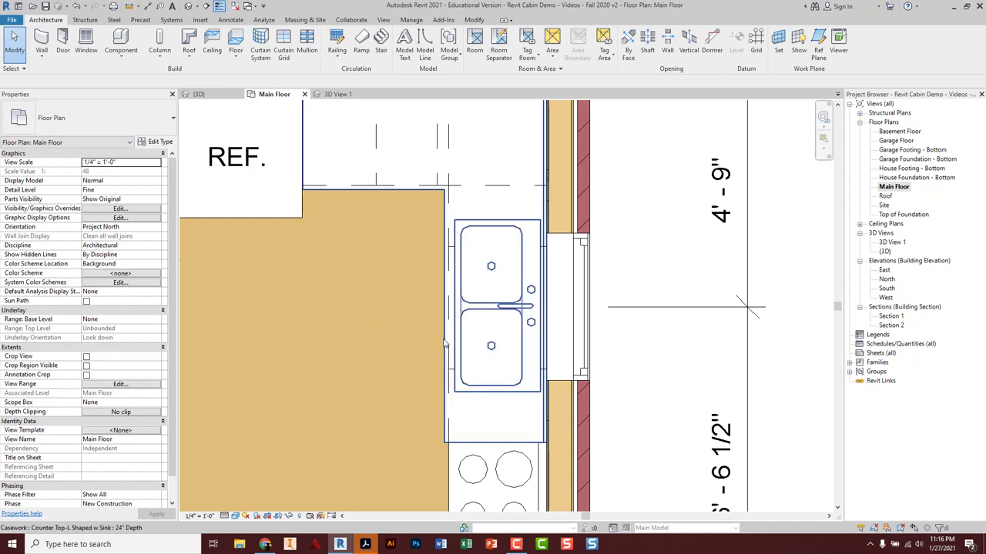
left_click(451, 210)
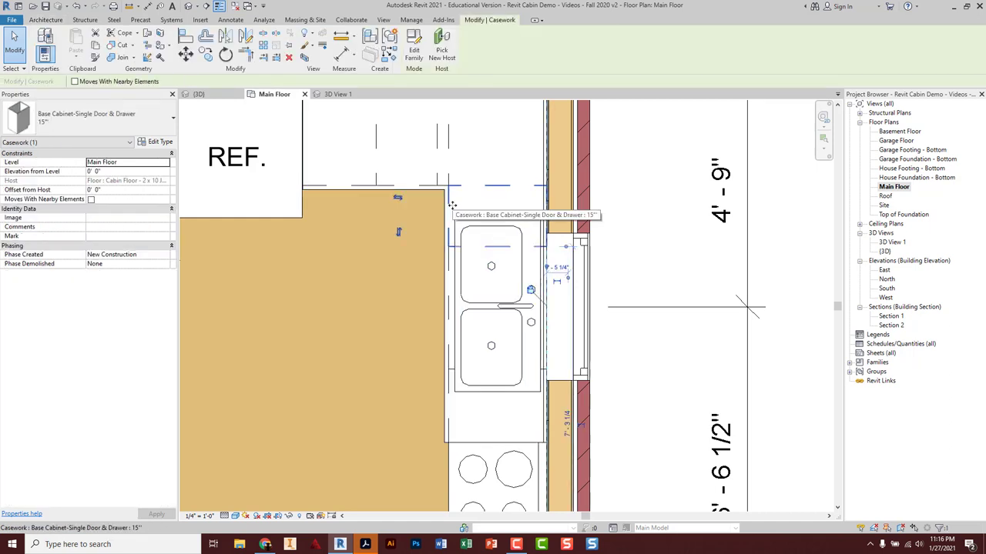
left_click(378, 308)
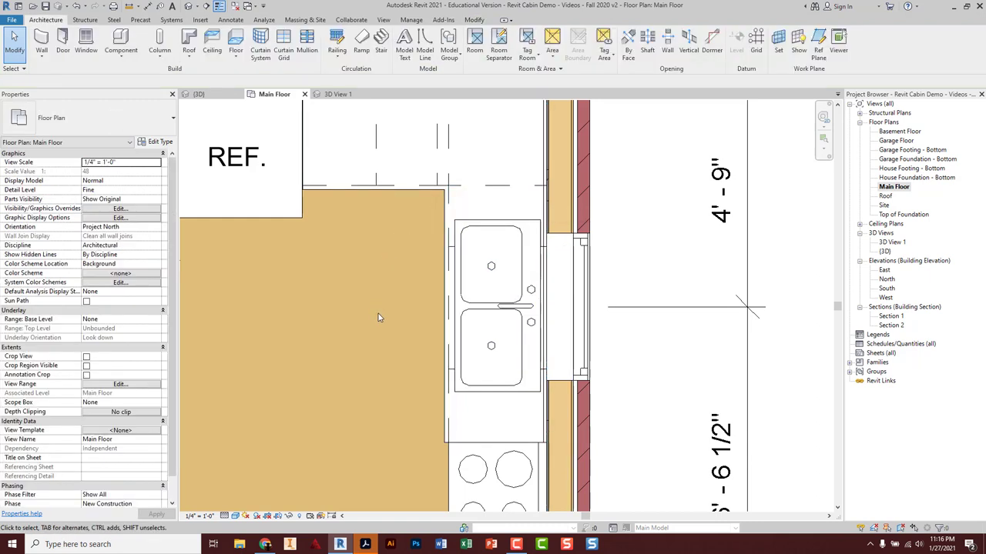
scroll(378, 316, "down", 2)
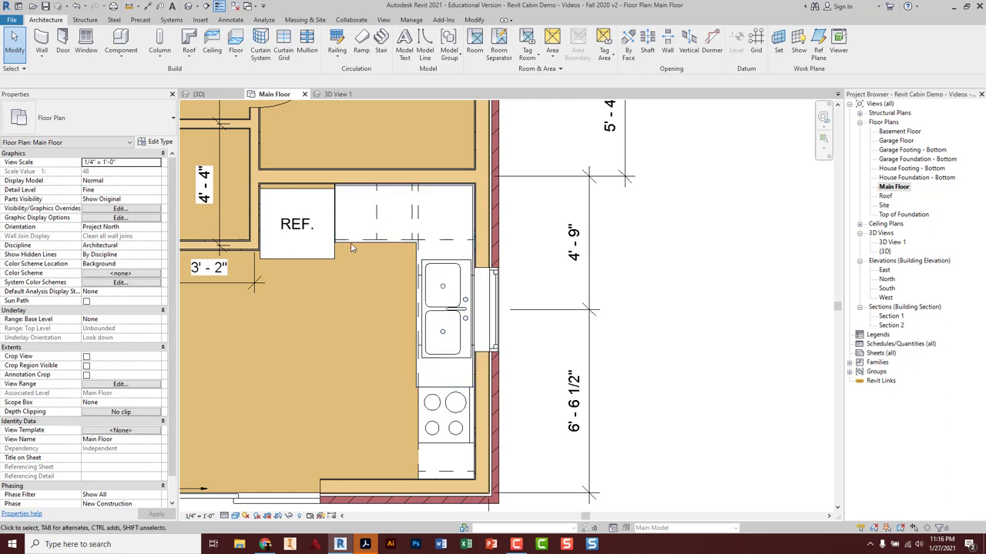
middle_click_drag(427, 452, 404, 370)
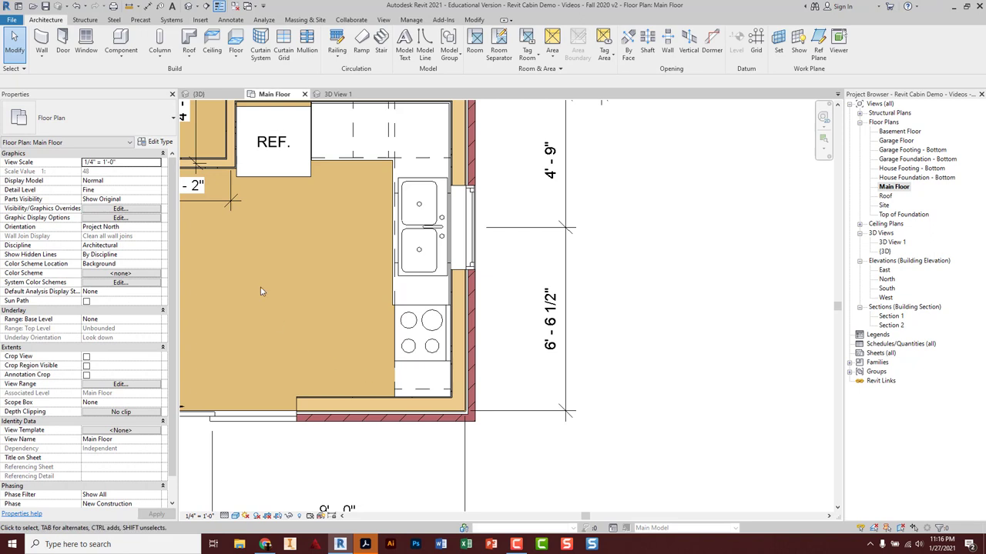
Load Counter Top.rfa from Cabin Components, after previewing Counter top 5.
left_click(120, 42)
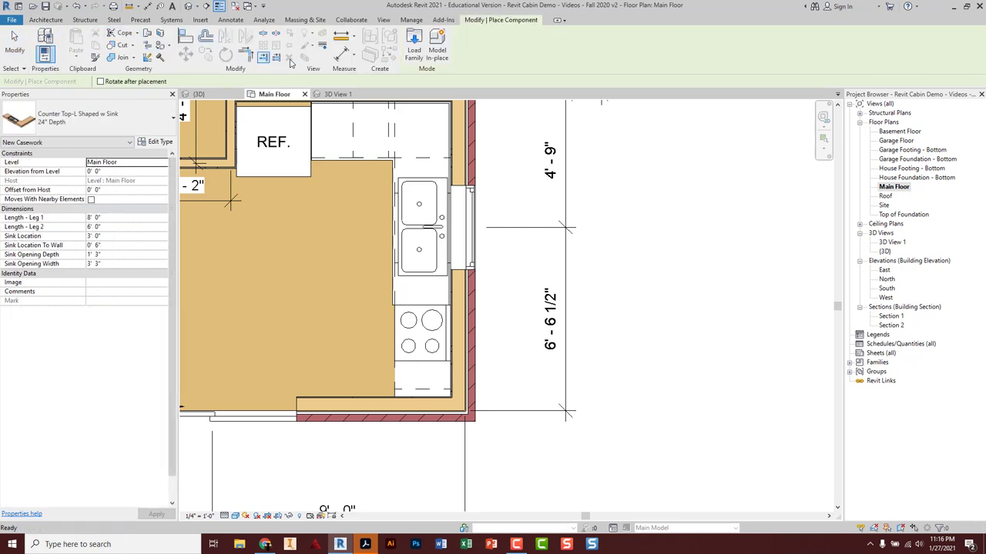
left_click(412, 48)
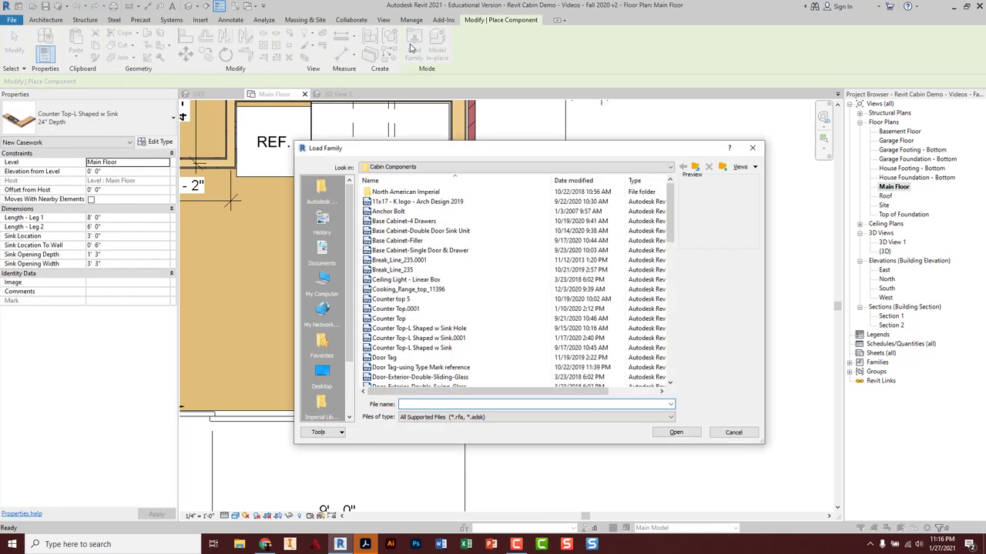
scroll(401, 248, "down", 2)
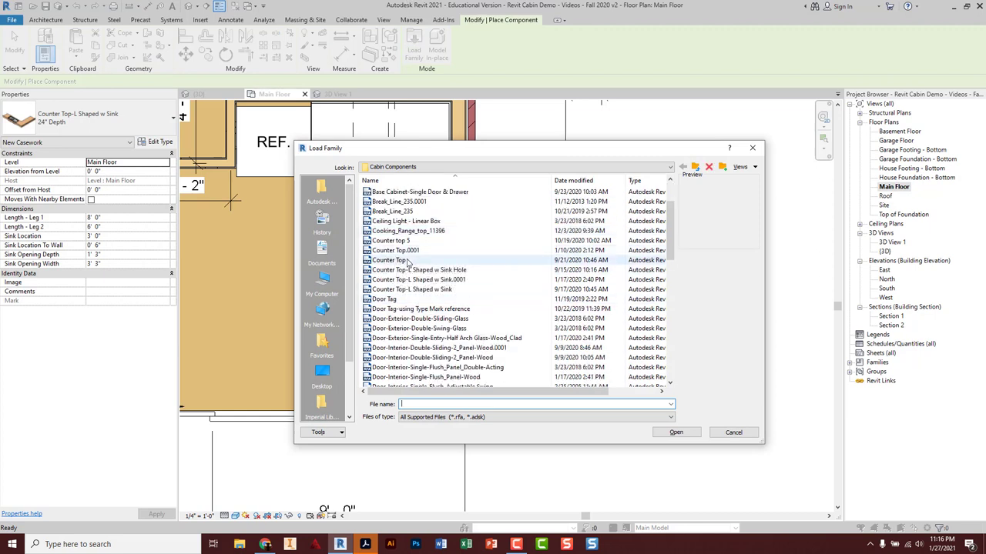
left_click(391, 260)
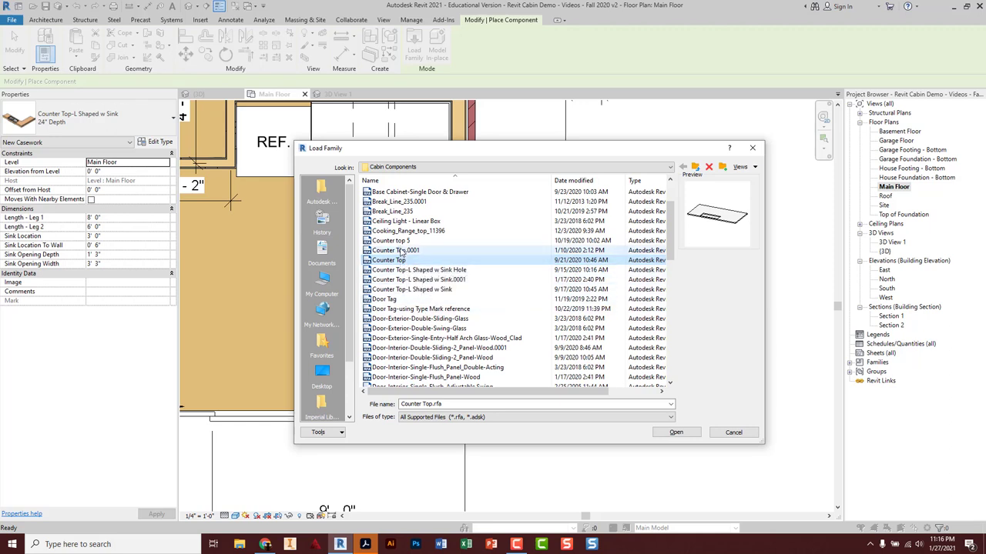
left_click(401, 243)
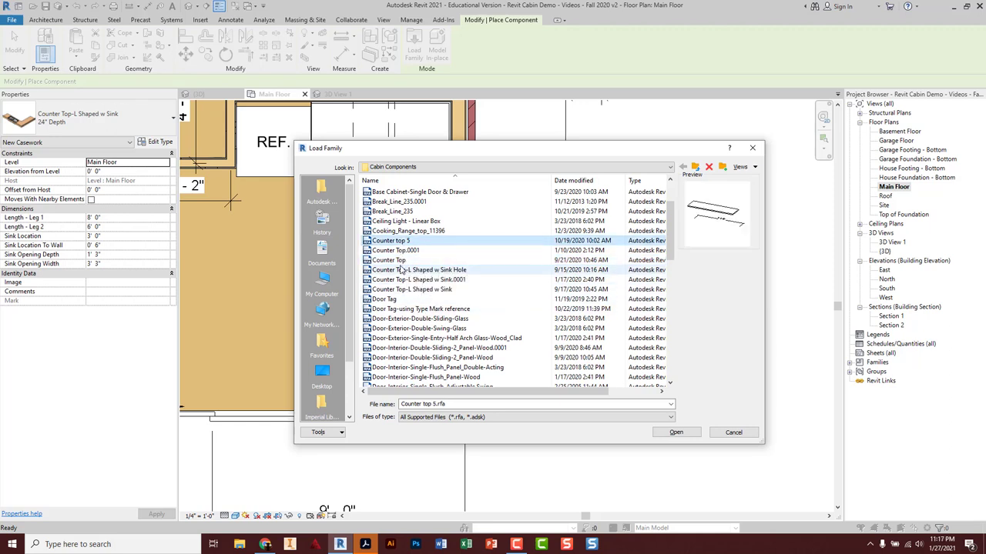
left_click(400, 261)
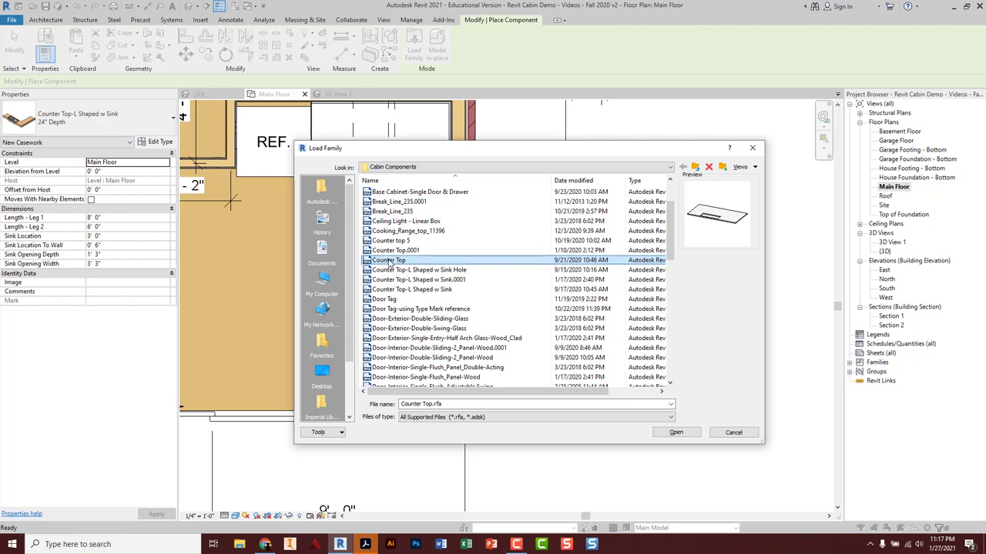
double_click(389, 262)
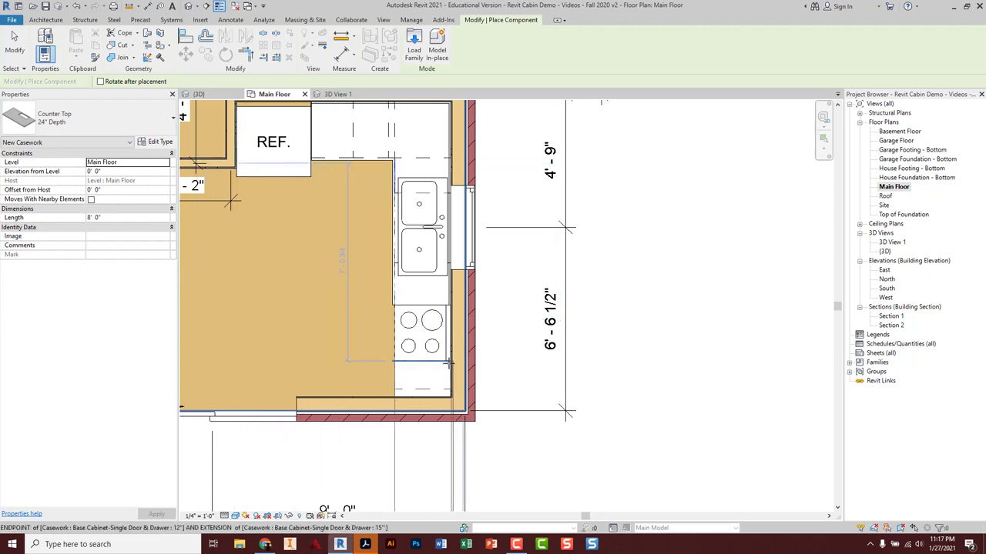
Place a straight 24" Depth counter top against the wall beside the range.
scroll(448, 362, "up", 1)
scroll(449, 362, "up", 6)
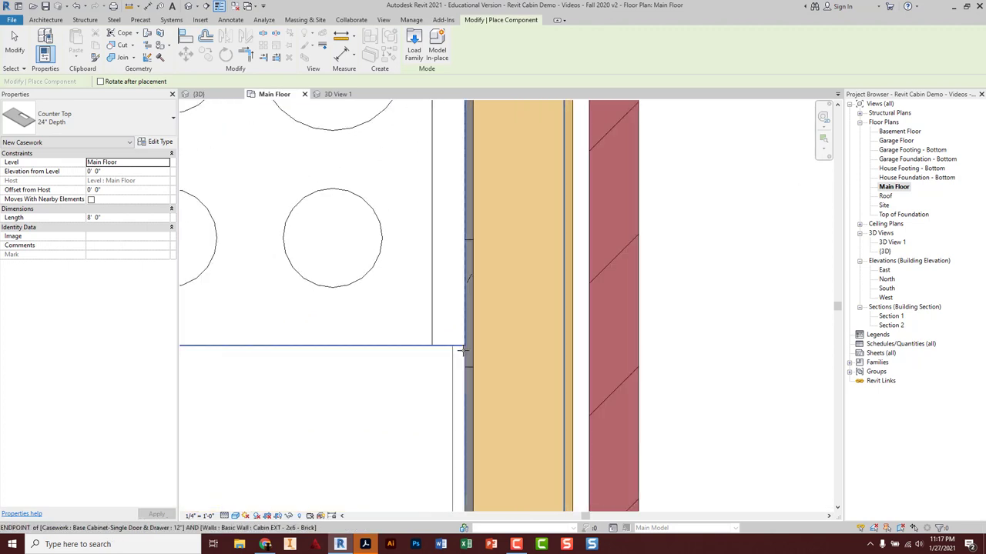
left_click(462, 351)
scroll(462, 351, "down", 6)
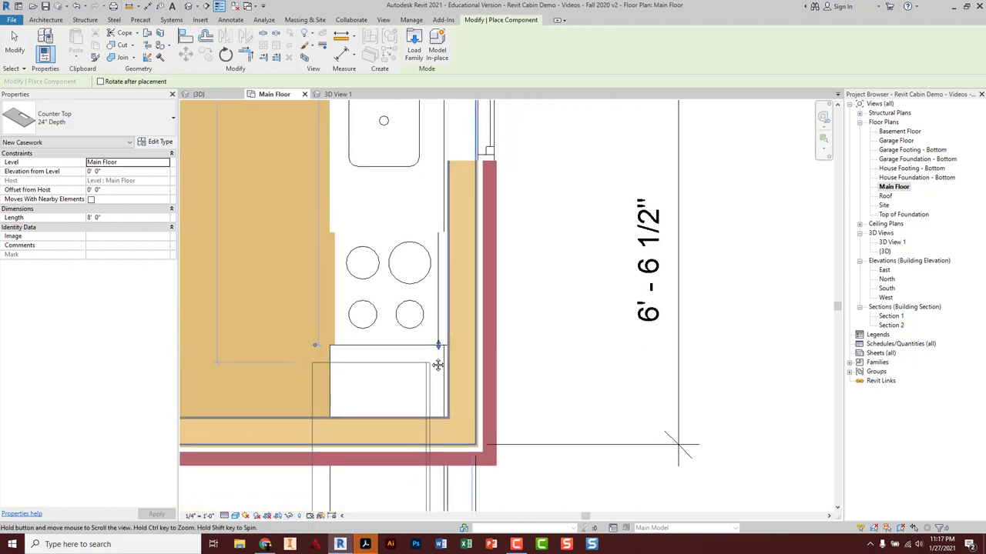
key("Escape")
scroll(408, 350, "down", 3)
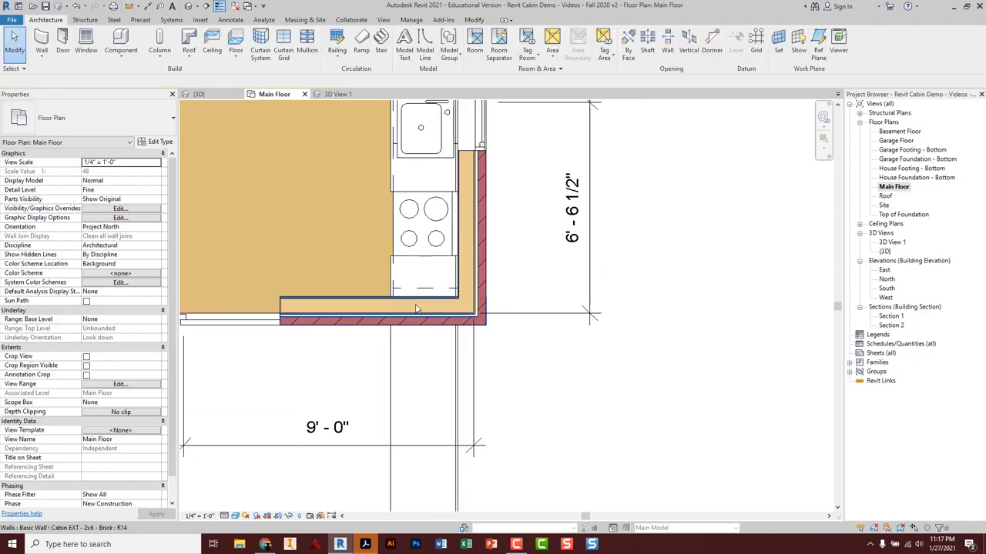
Shorten the new counter top to 1' 3 1/4" so it ends at the wall corner.
left_click(400, 360)
scroll(408, 377, "down", 2)
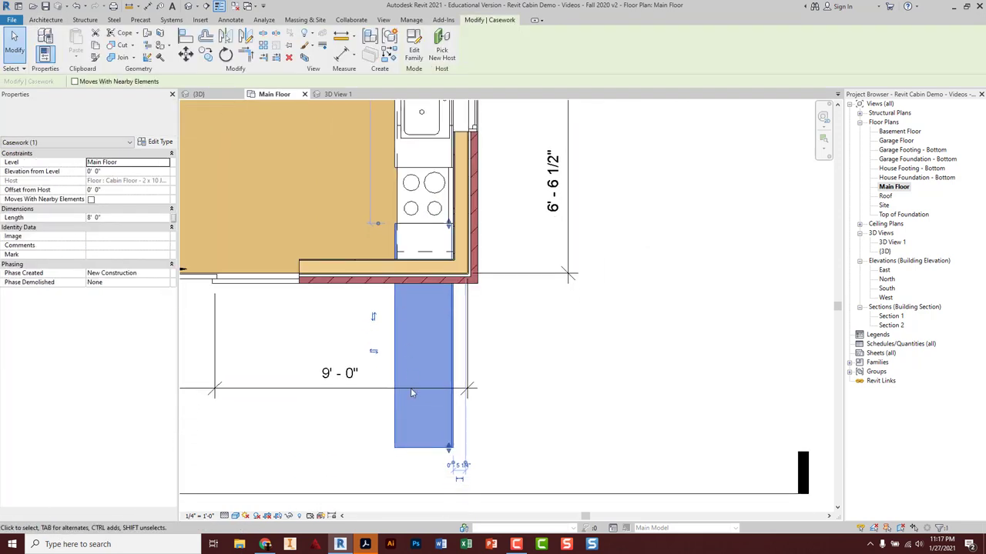
left_click_drag(445, 447, 436, 264)
scroll(438, 260, "up", 5)
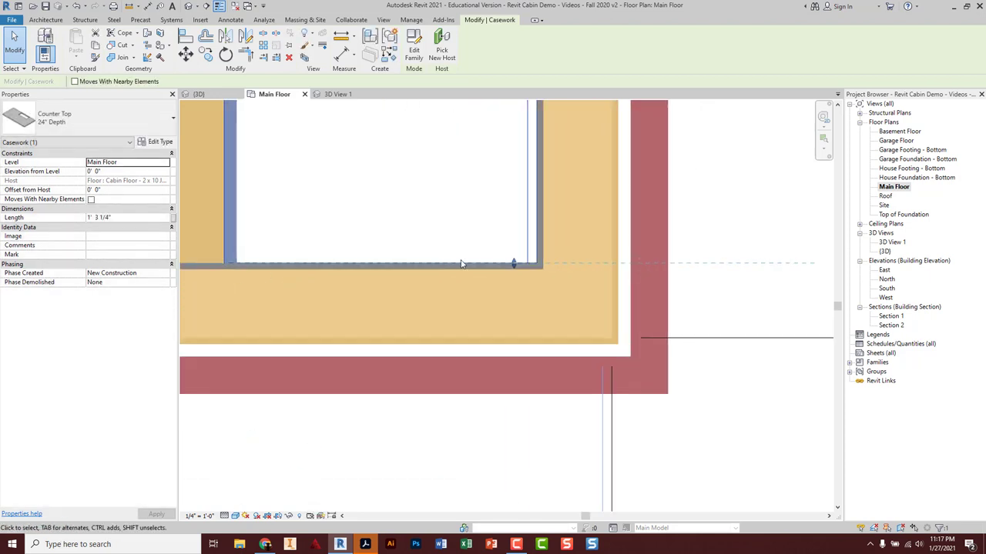
scroll(416, 223, "down", 4)
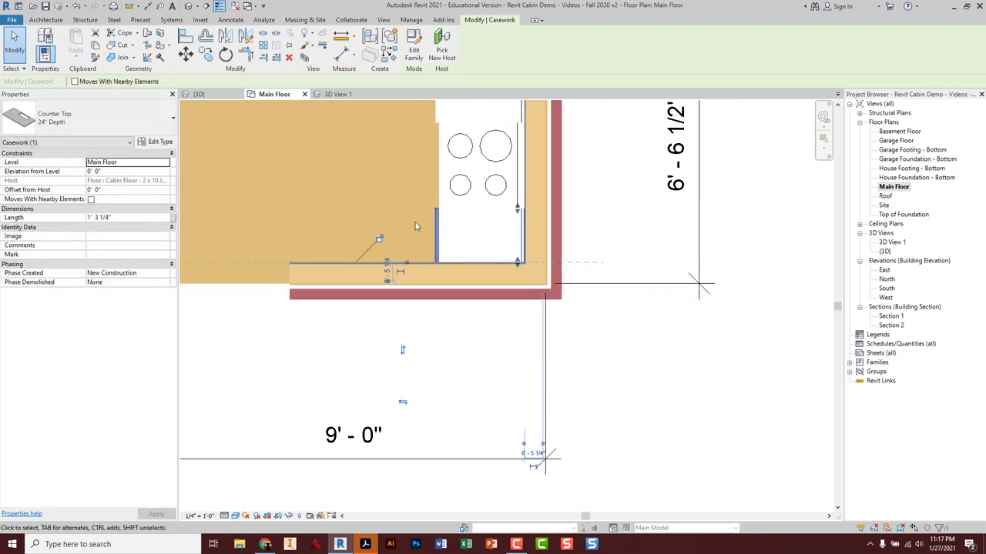
key("Escape")
middle_click_drag(399, 187, 401, 246)
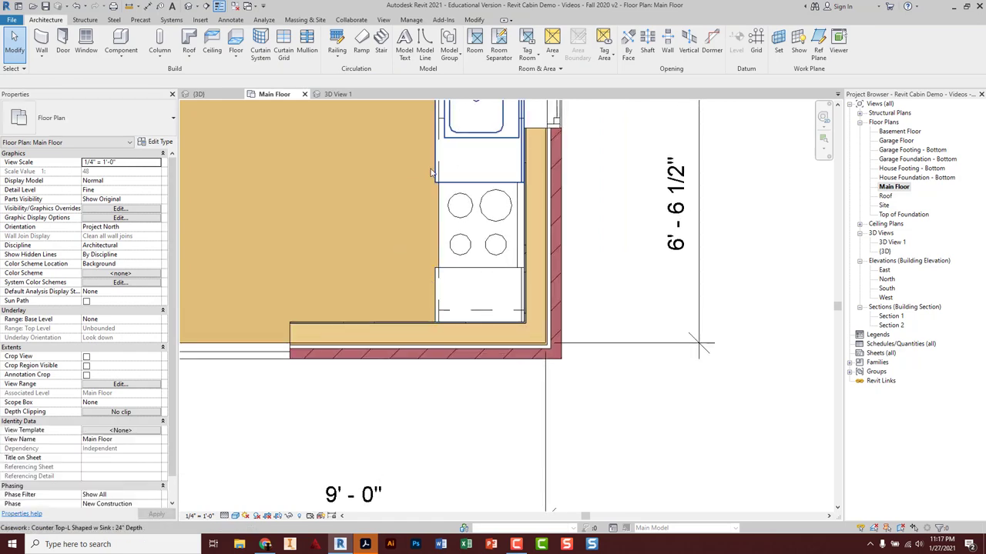
In 3D View 1, change the straight counter top type's material to Counter Top.
left_click(337, 94)
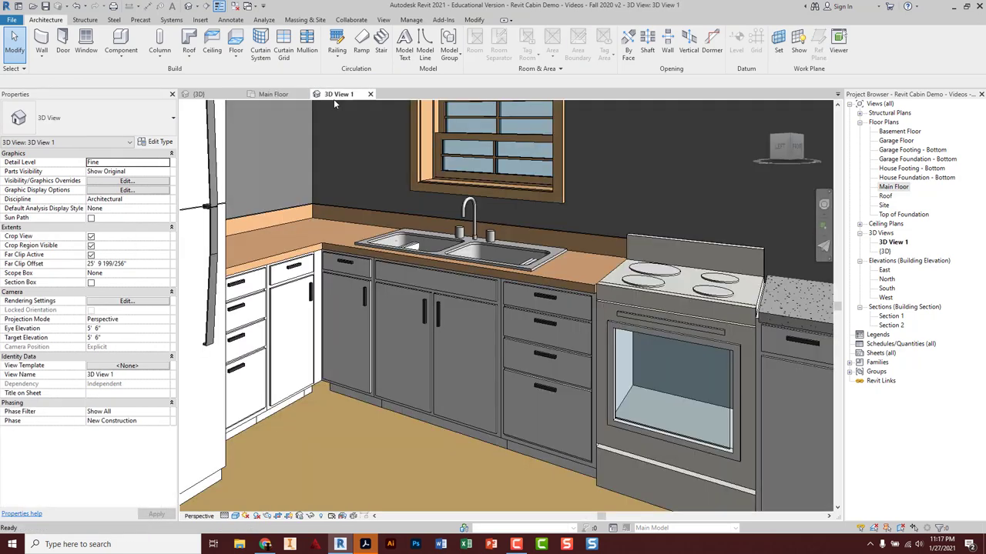
middle_click_drag(543, 350, 412, 309)
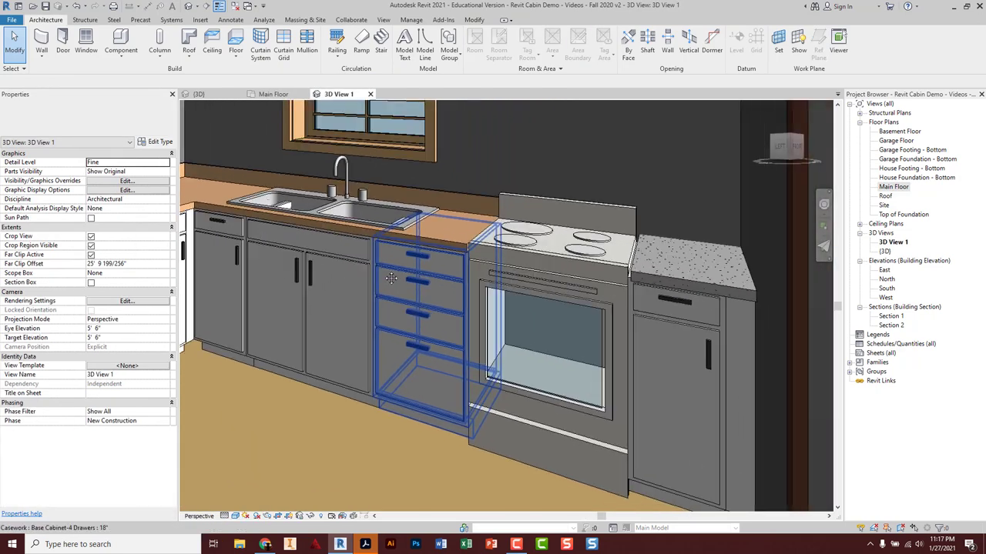
left_click(649, 273)
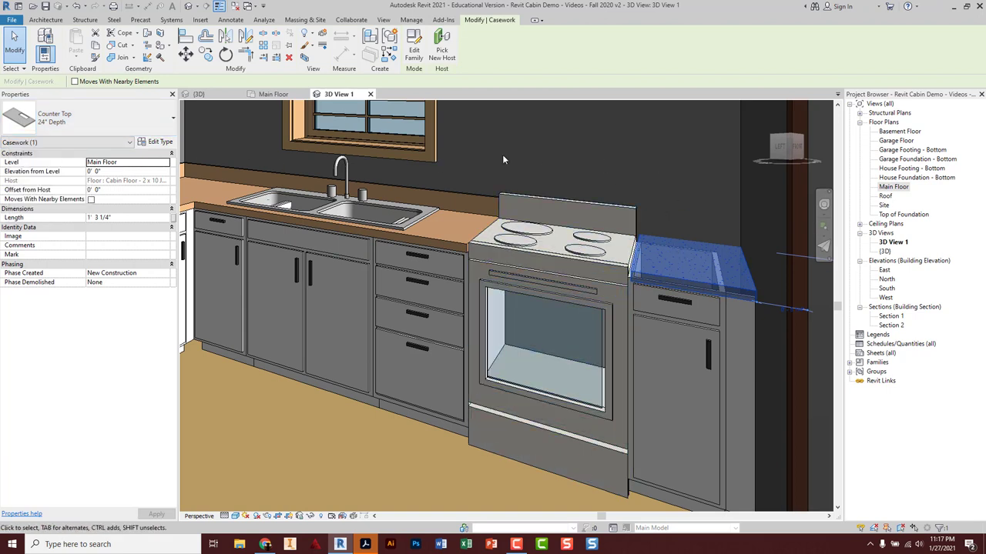
left_click(154, 142)
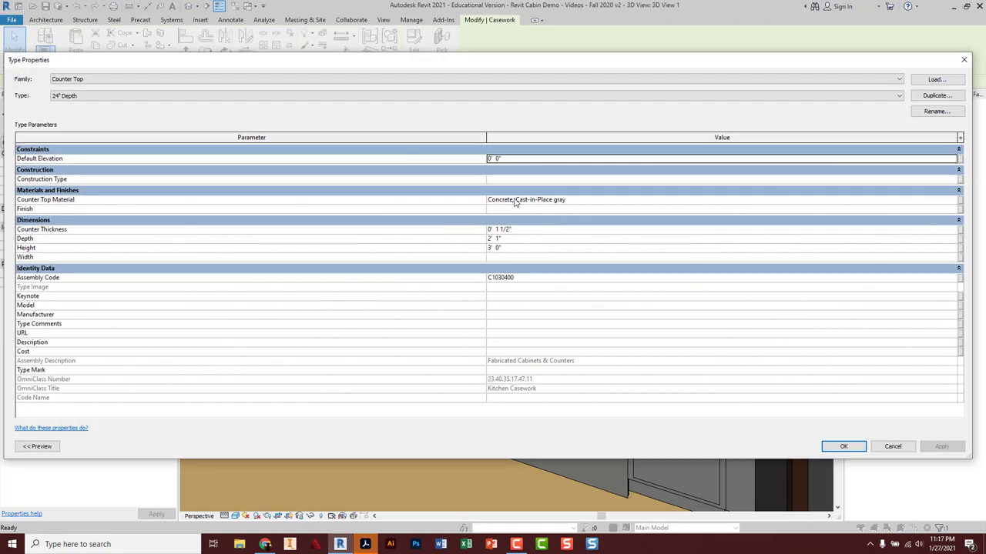
left_click(515, 200)
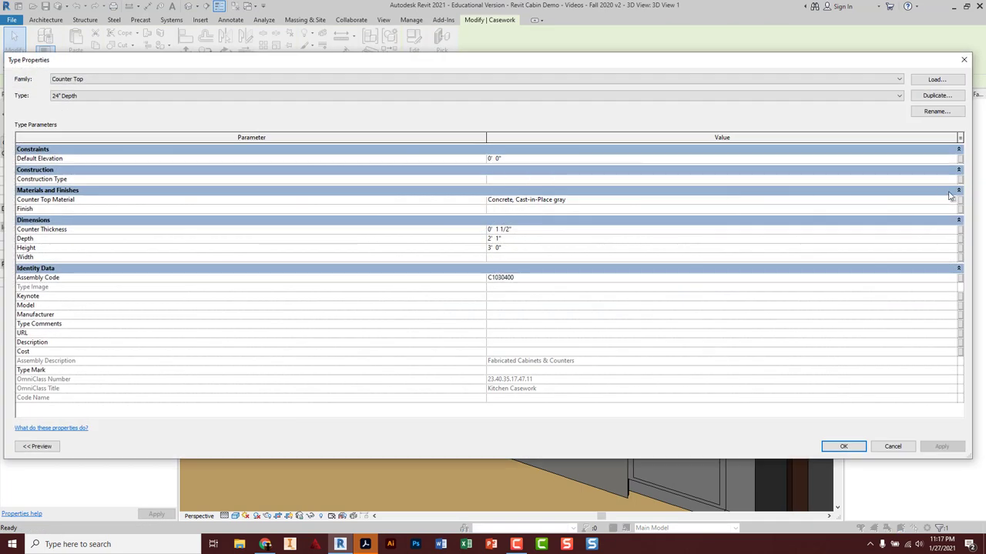
key("ctrl+a")
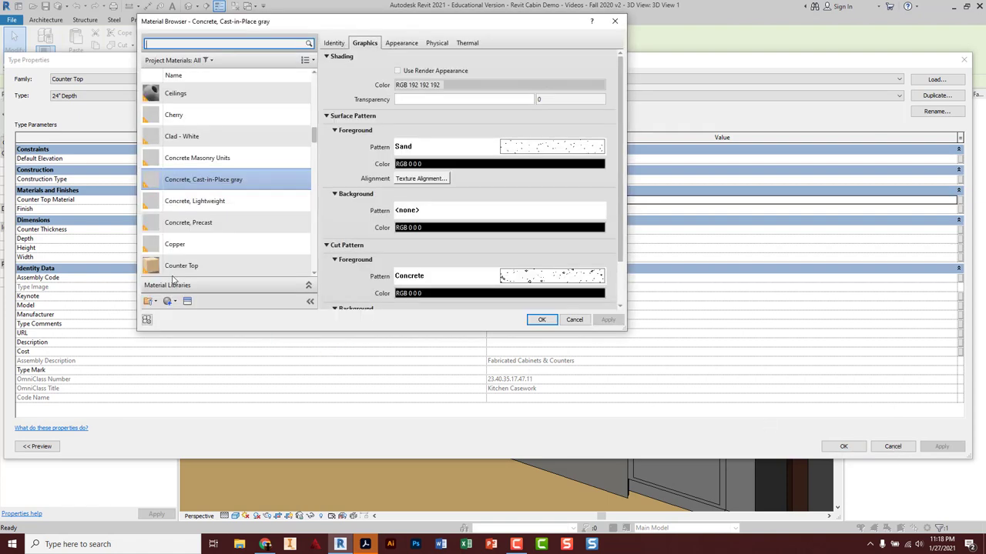
scroll(178, 268, "down", 1)
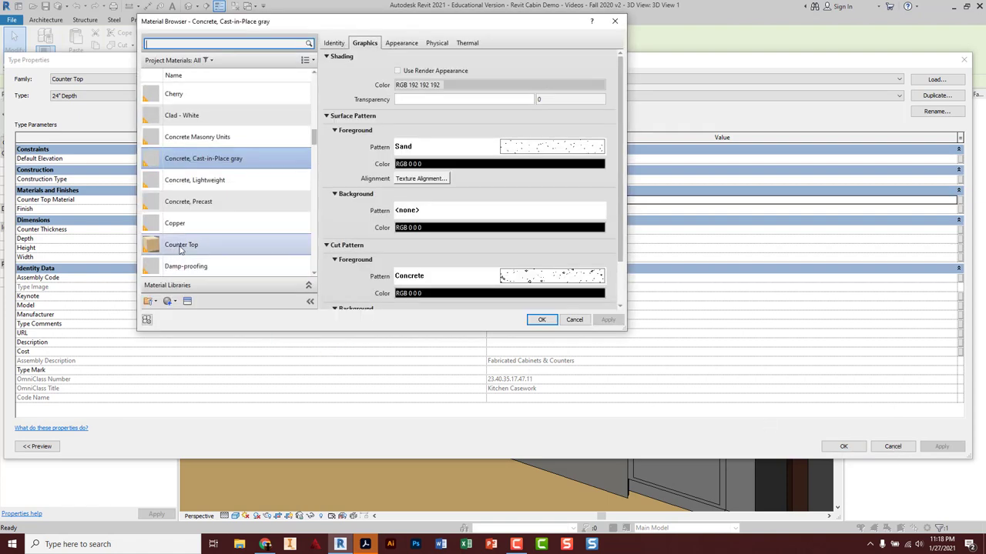
double_click(181, 245)
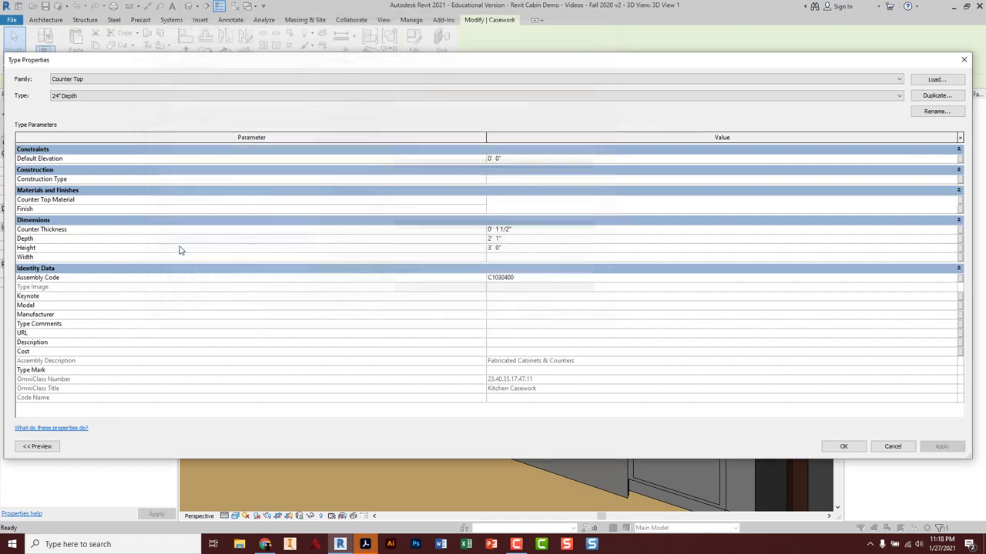
left_click(842, 446)
Return to the Main Floor plan and select the counter top beside the range.
key("Escape")
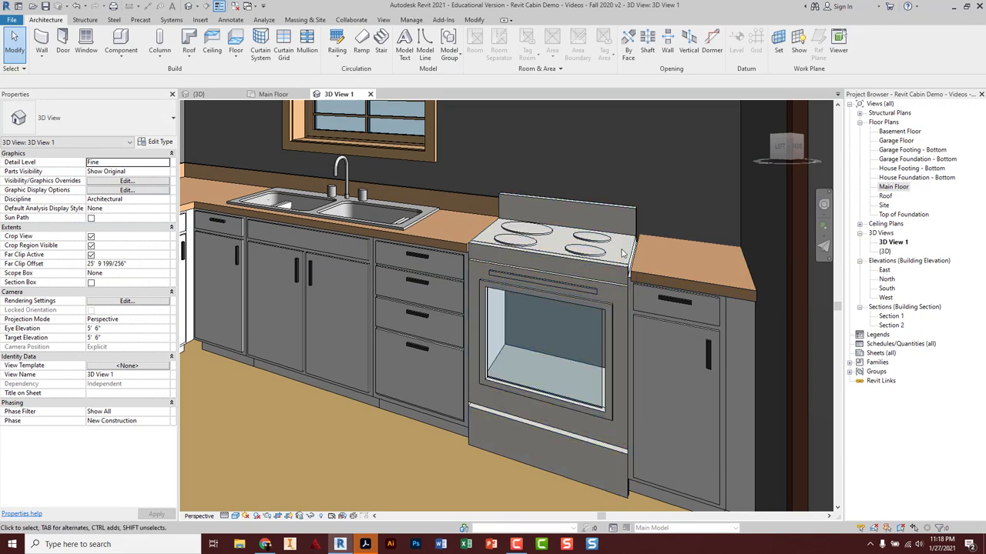
left_click(297, 94)
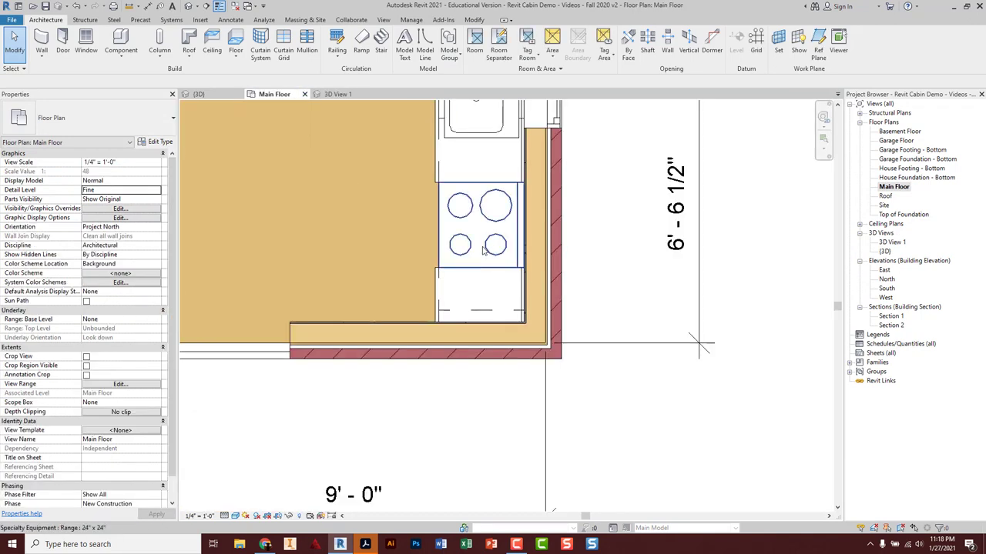
scroll(456, 279, "up", 5)
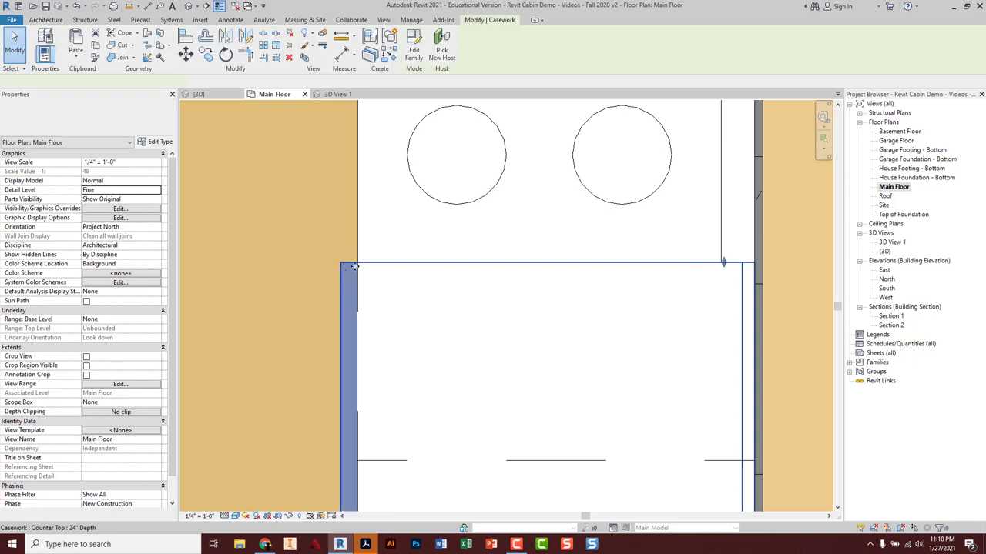
left_click(443, 273)
scroll(473, 279, "down", 3)
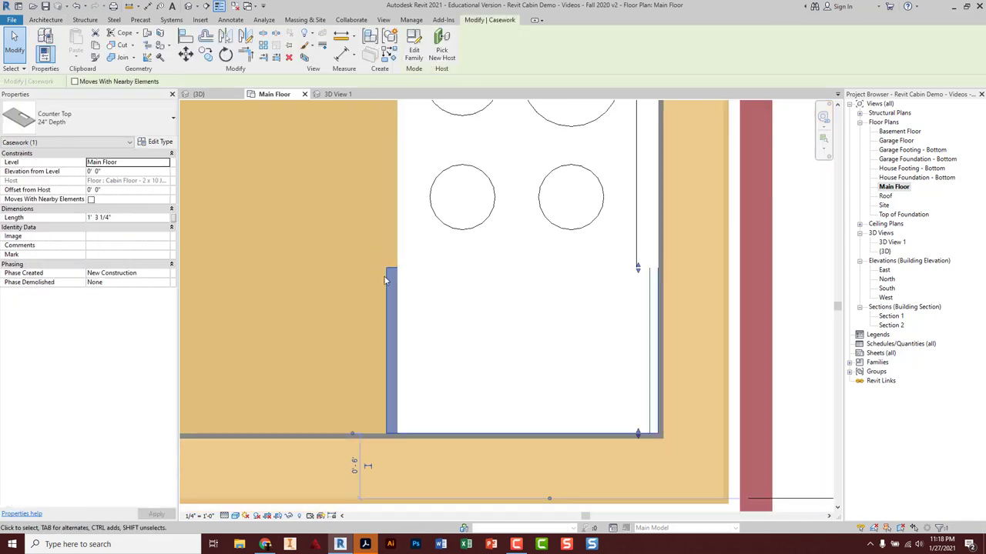
left_click(352, 277)
scroll(352, 277, "down", 3)
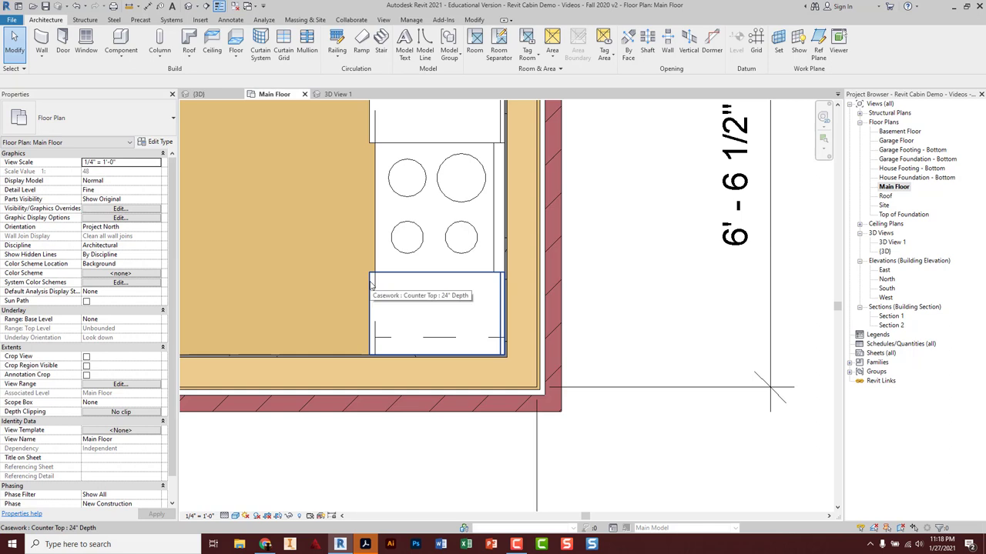
middle_click_drag(304, 198, 397, 257)
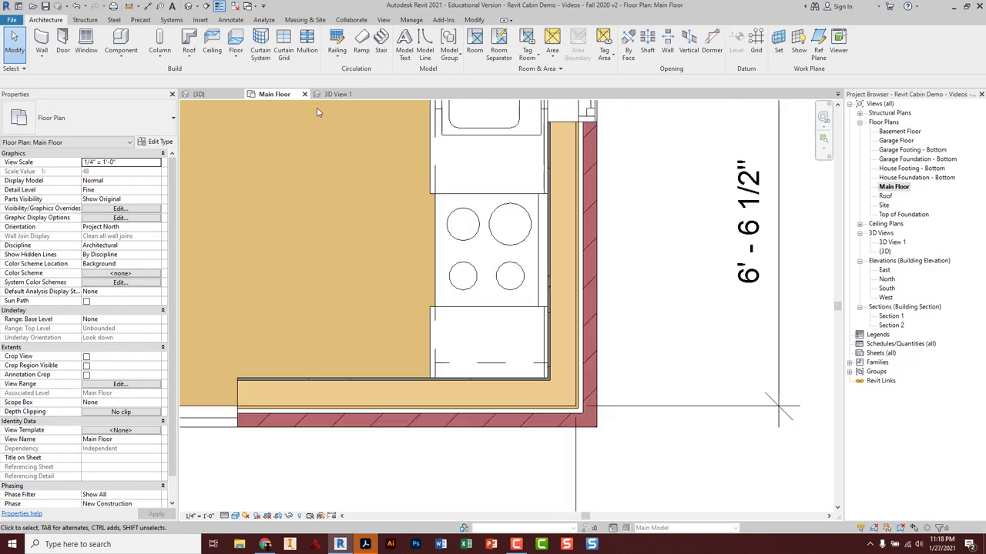
left_click(339, 94)
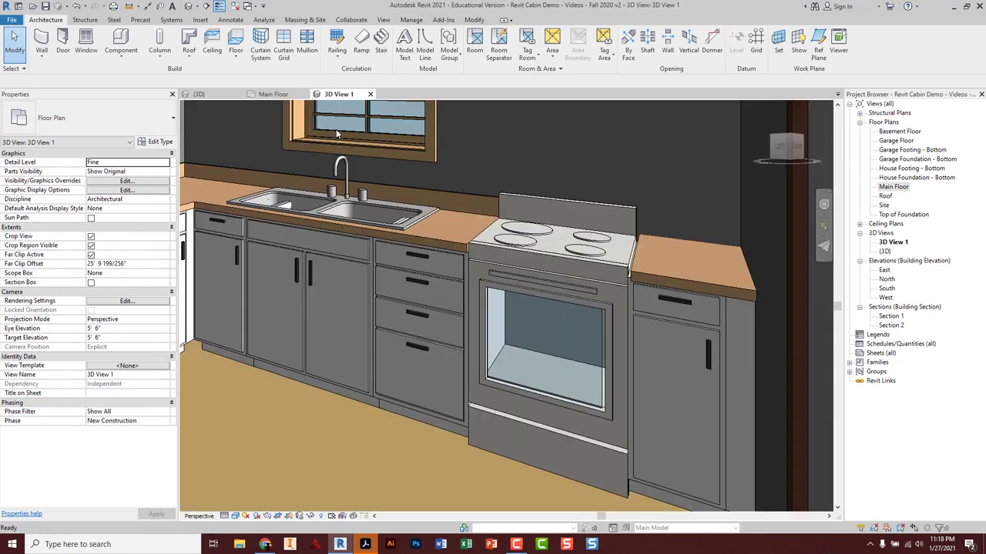
left_click(659, 233)
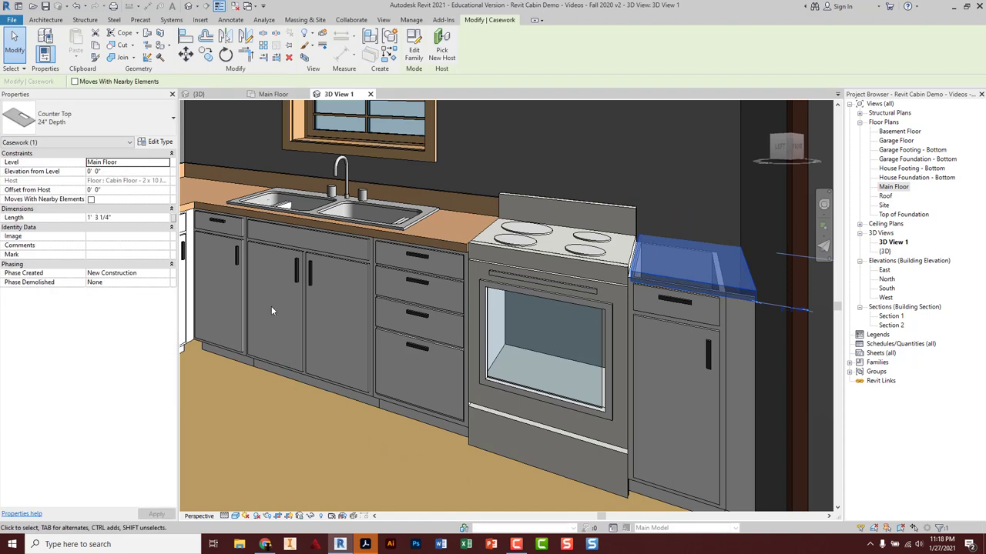
left_click(273, 94)
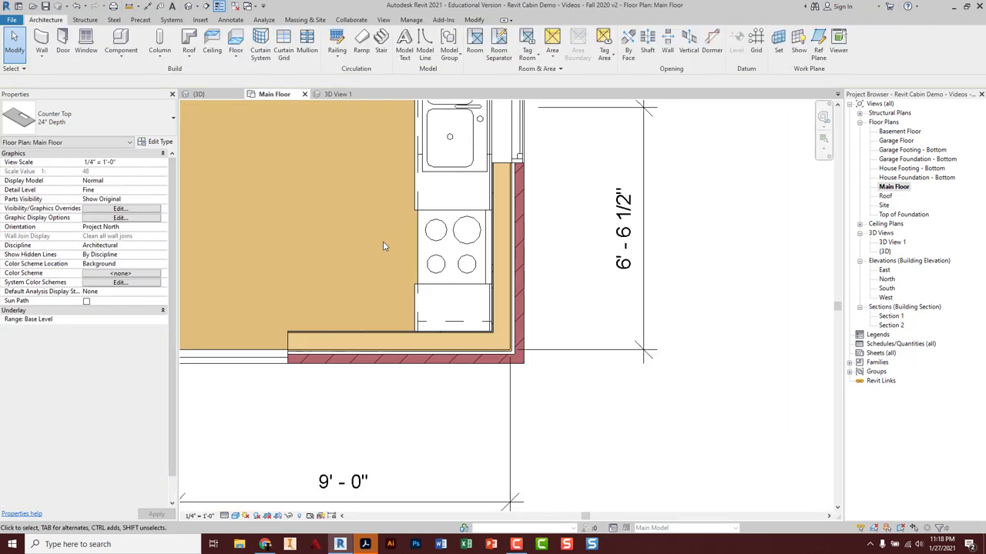
middle_click_drag(384, 246, 438, 295)
middle_click_drag(420, 254, 440, 370)
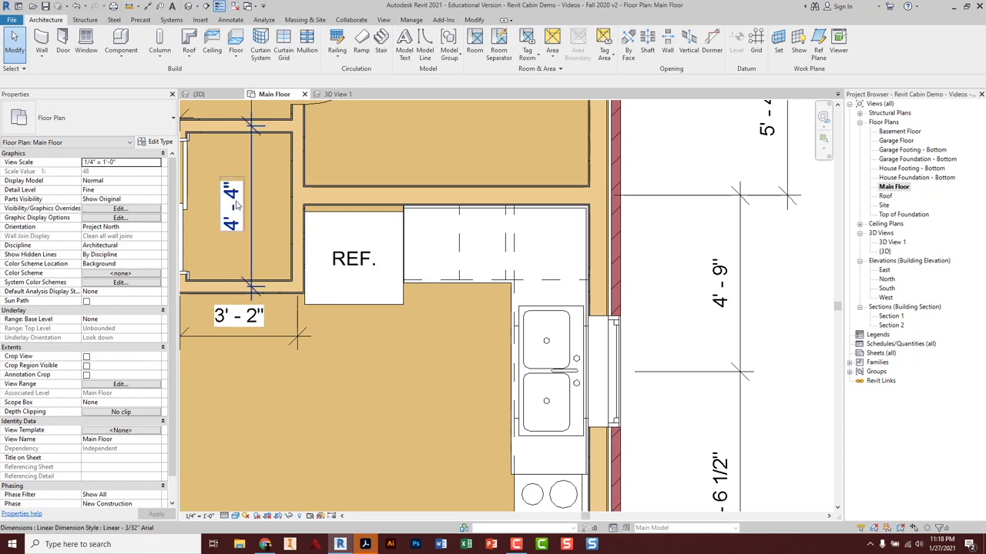
Load the Upper Cabinet-Double Door-Wall family and pick its 36" type.
left_click(121, 39)
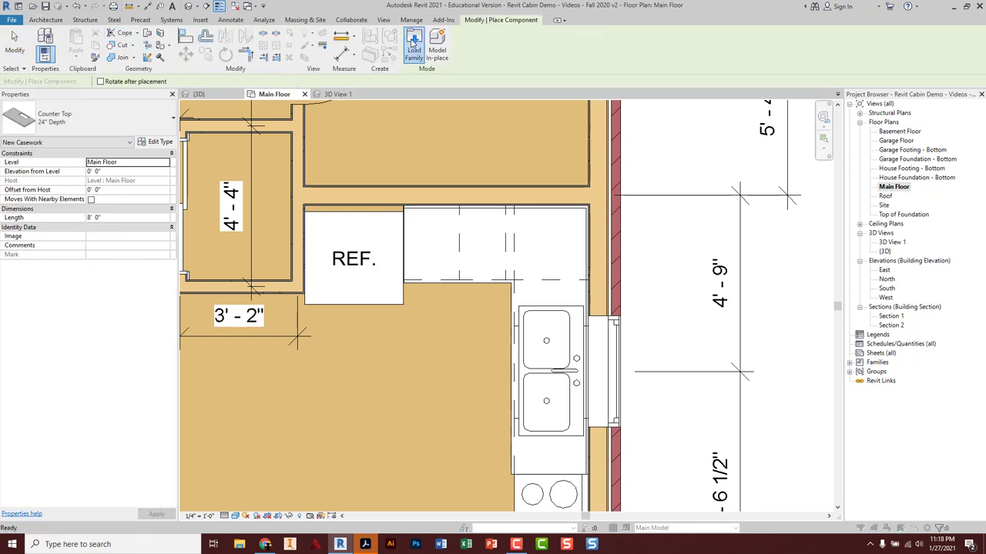
left_click(408, 53)
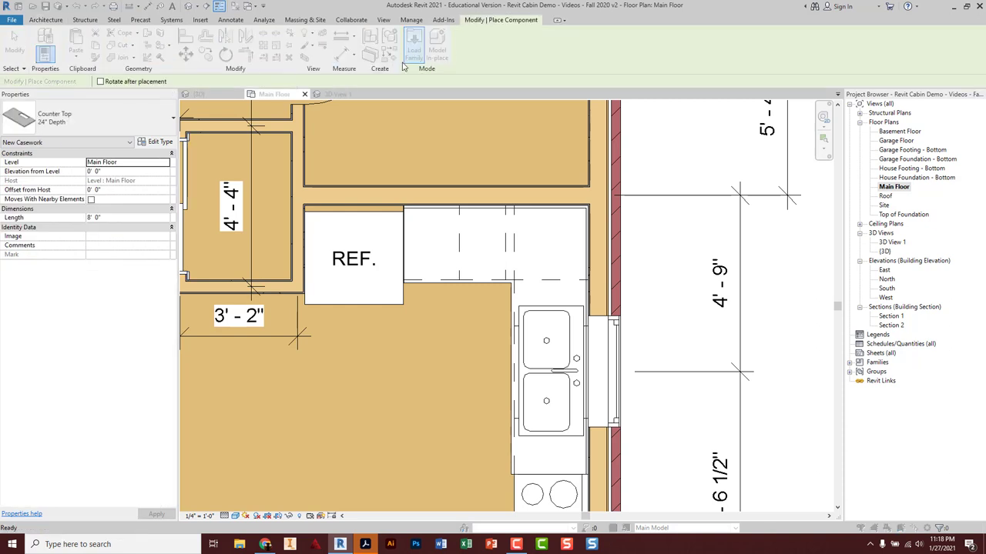
scroll(402, 269, "down", 10)
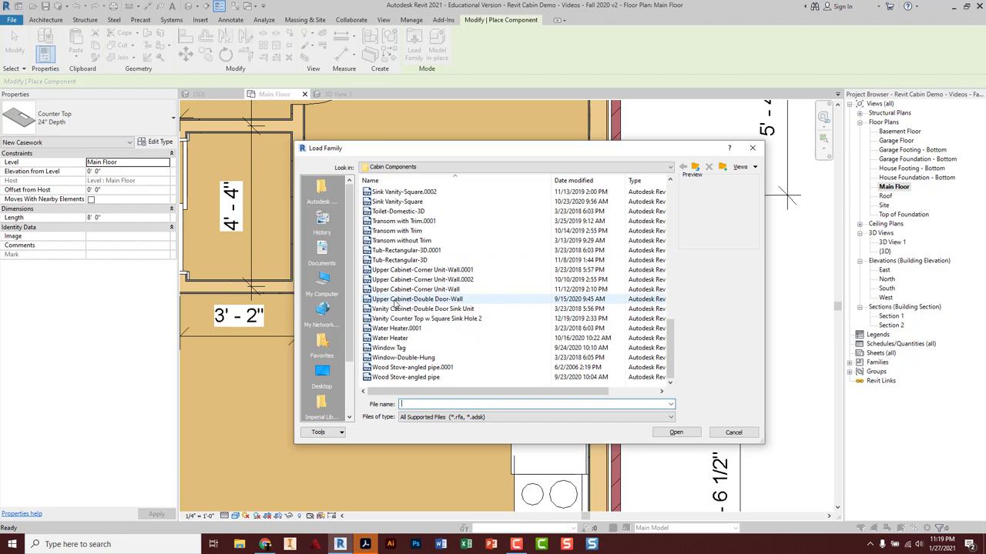
double_click(394, 303)
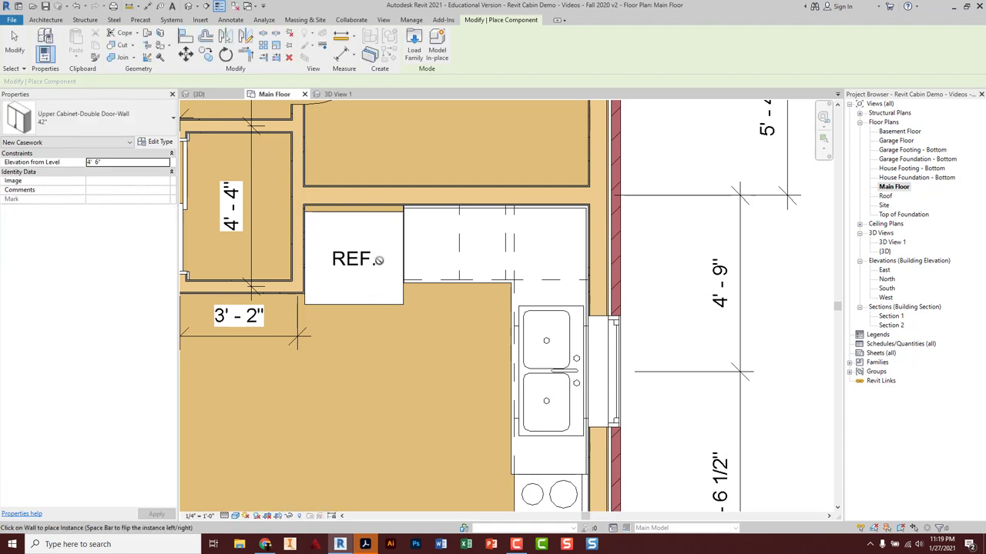
left_click(106, 129)
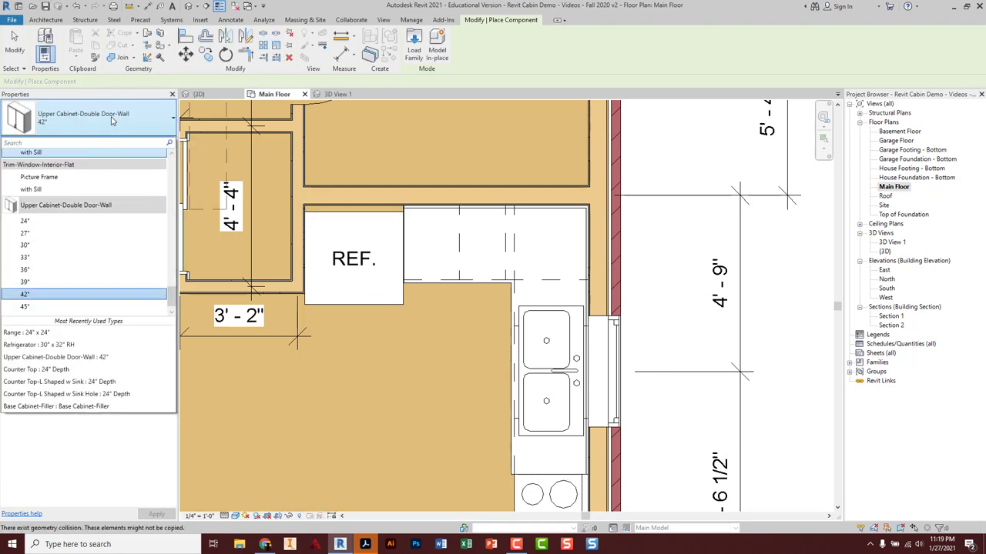
left_click(46, 270)
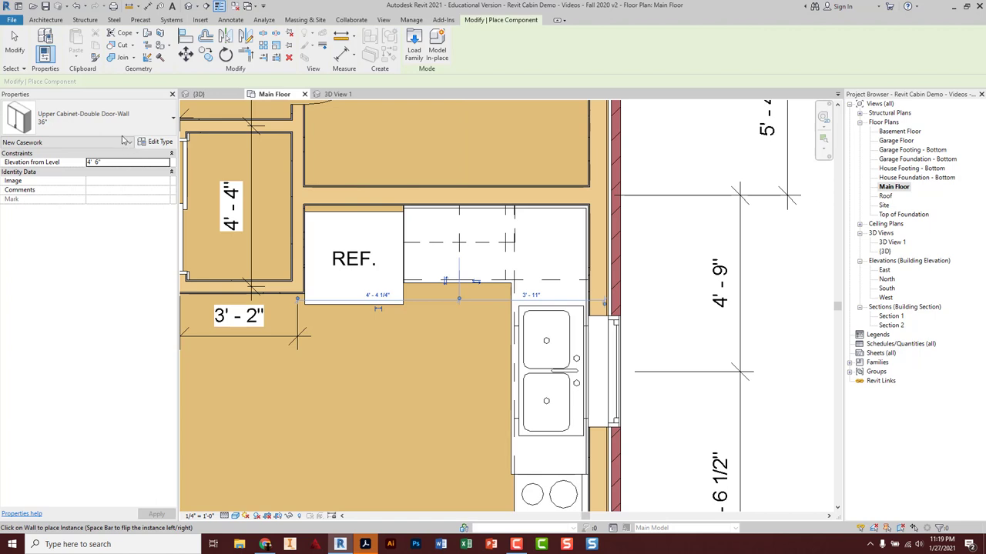
left_click(414, 51)
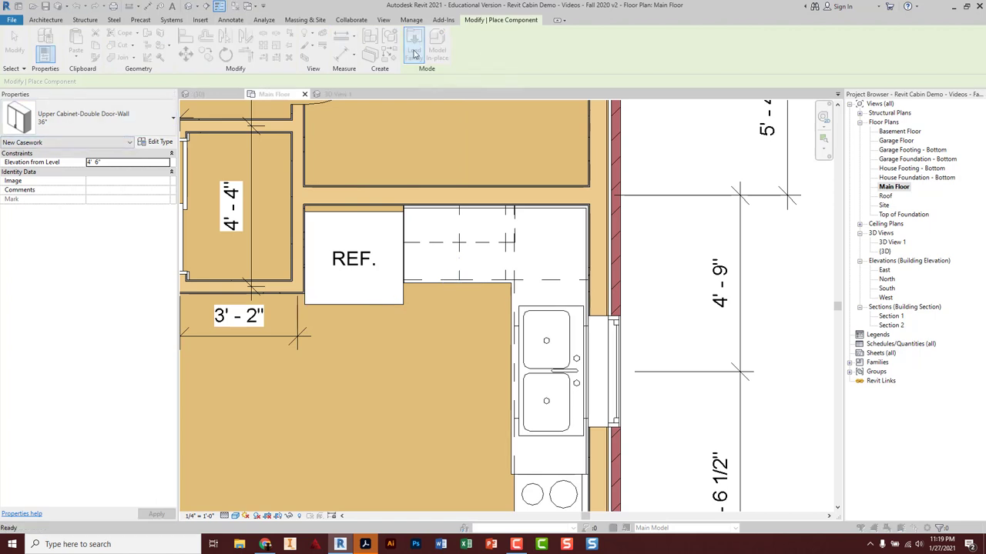
Load Upper Cabinet-Corner Unit-Wall and place a 12" Depth corner cabinet at 4' 6" by the wall.
scroll(436, 255, "down", 5)
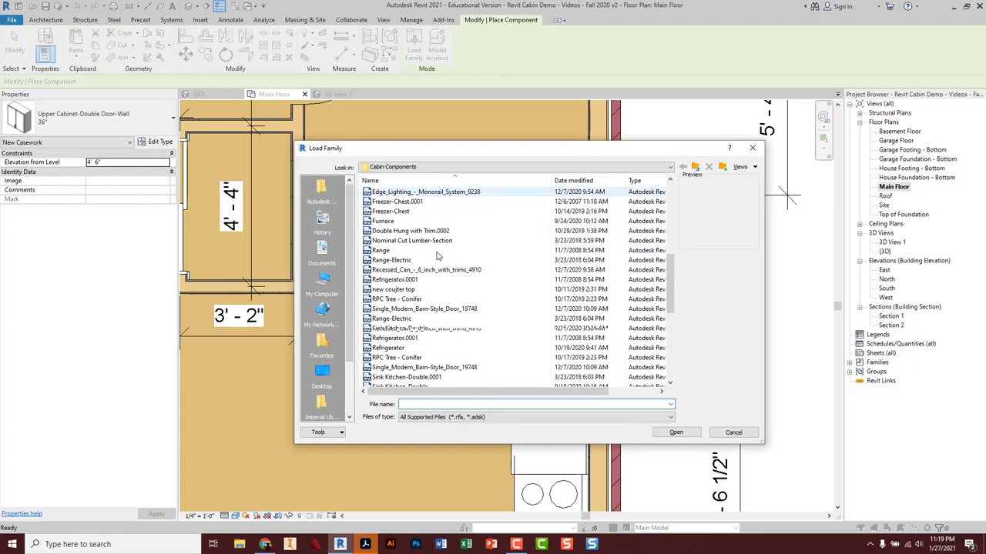
scroll(437, 256, "down", 7)
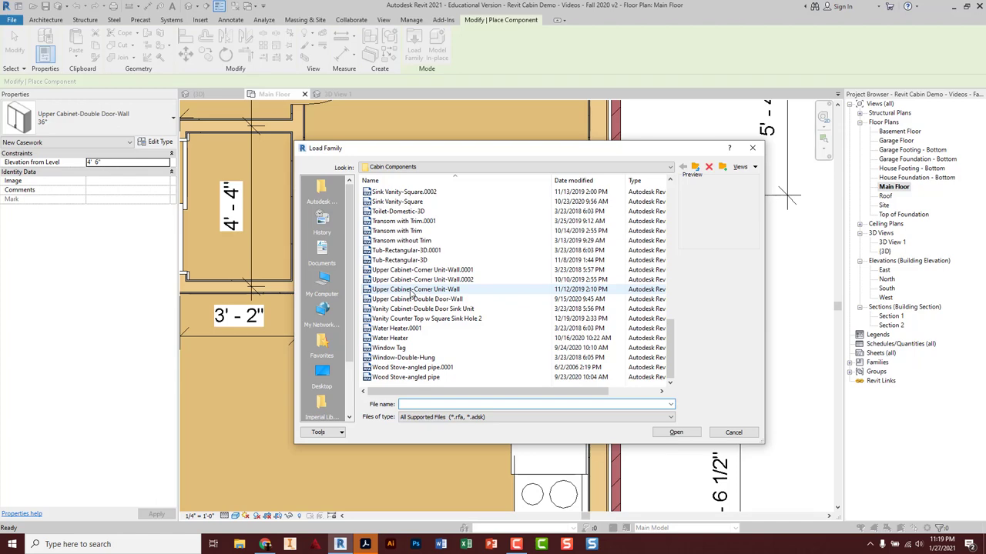
mouse_move(411, 293)
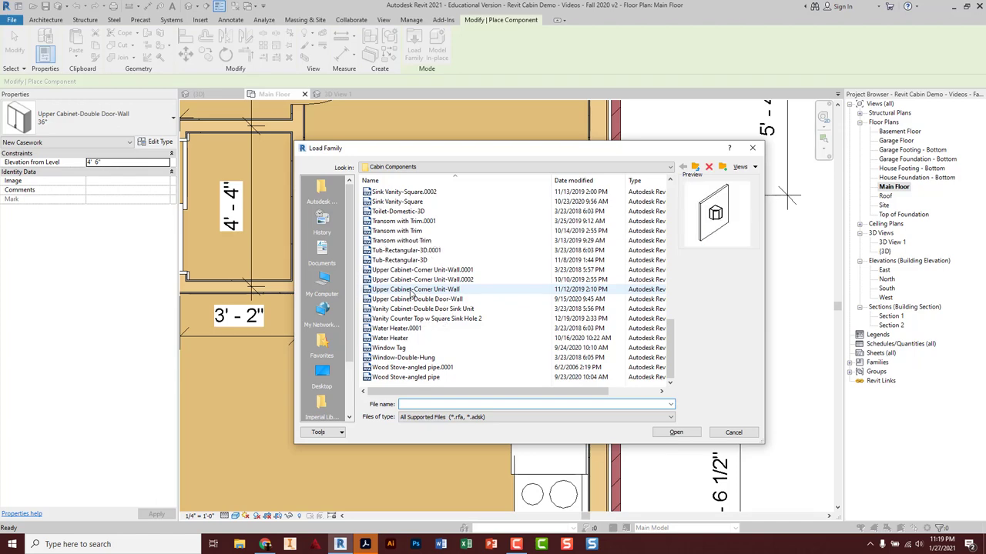
double_click(411, 289)
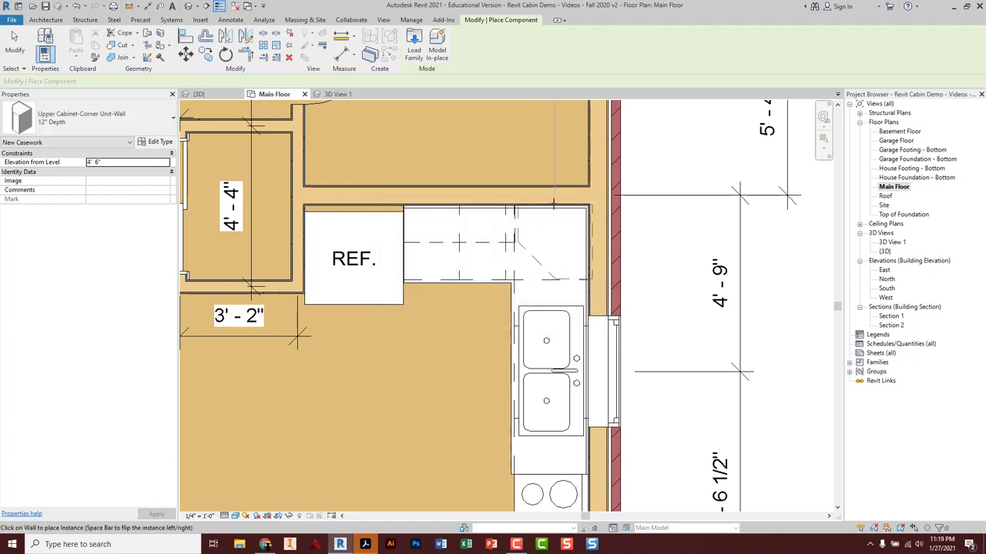
scroll(552, 205, "up", 4)
scroll(552, 205, "up", 3)
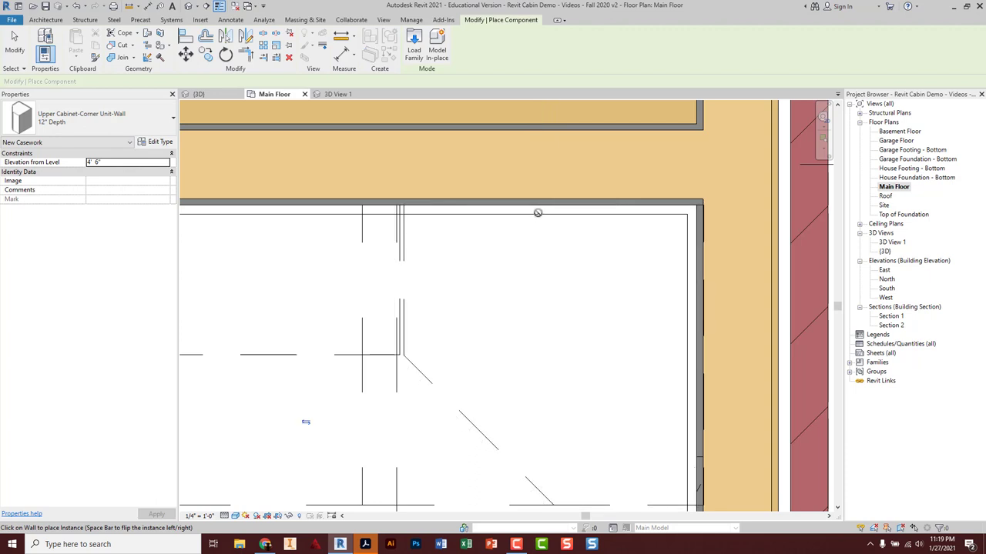
key("Escape")
key("Escape")
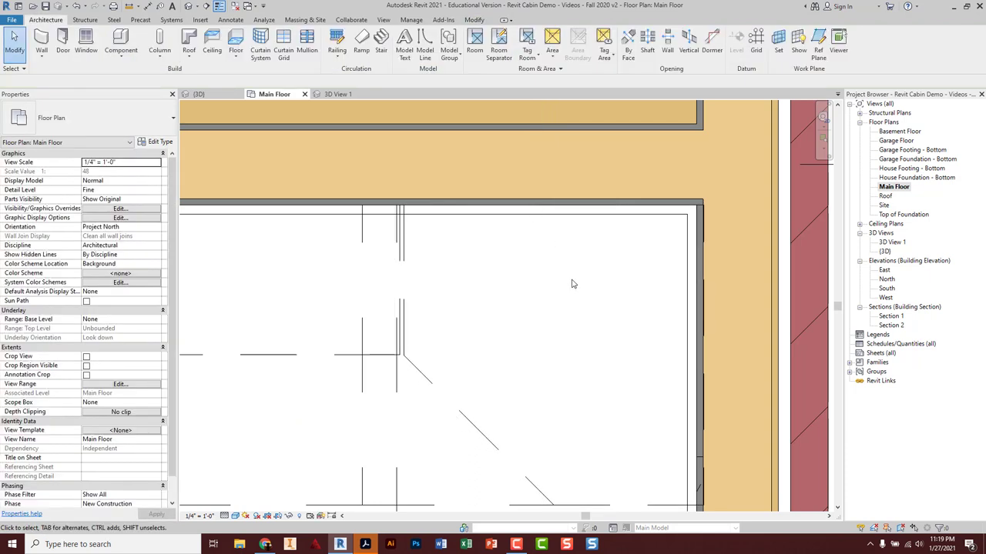
Nudge the upper corner cabinet slightly to the left along the wall.
middle_click_drag(570, 280, 480, 242)
scroll(563, 209, "up", 5)
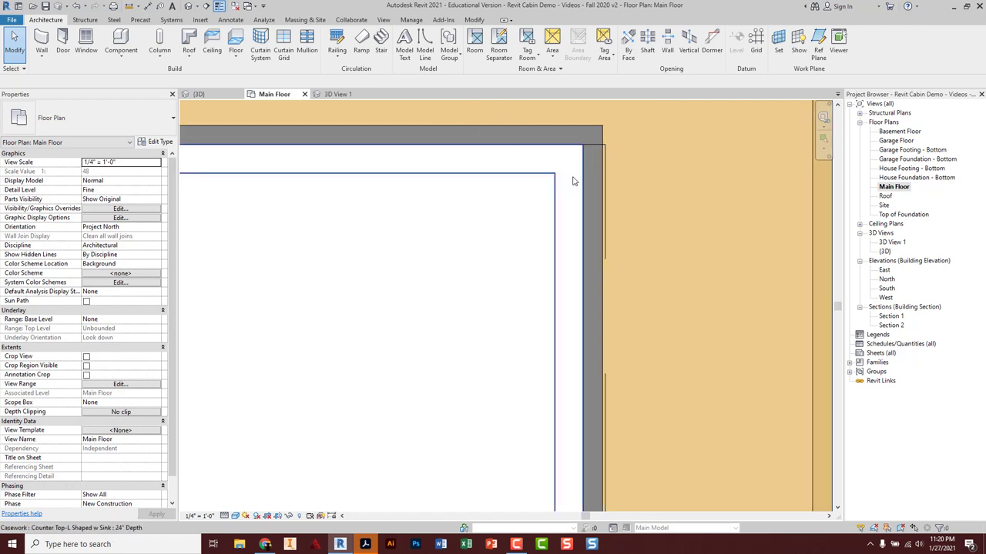
left_click(604, 181)
left_click_drag(605, 182, 573, 183)
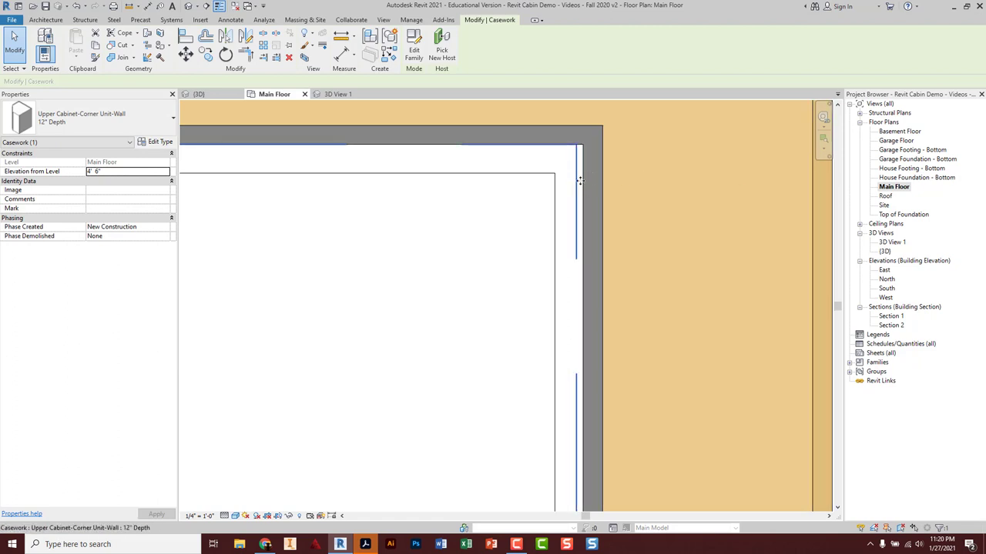
left_click_drag(580, 181, 581, 182)
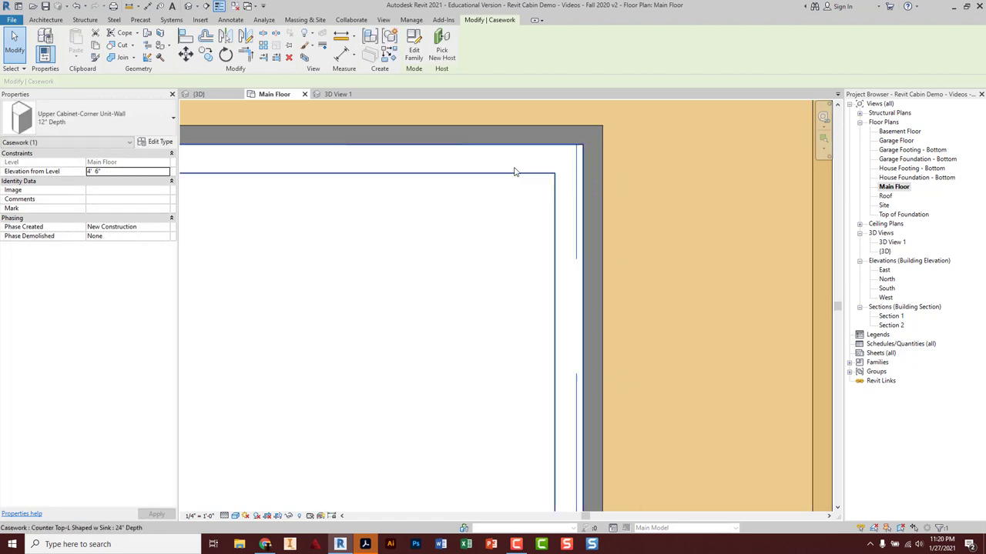
Start Align and pick reference edges near the 36" cabinet, discarding an unwanted pick.
left_click(185, 36)
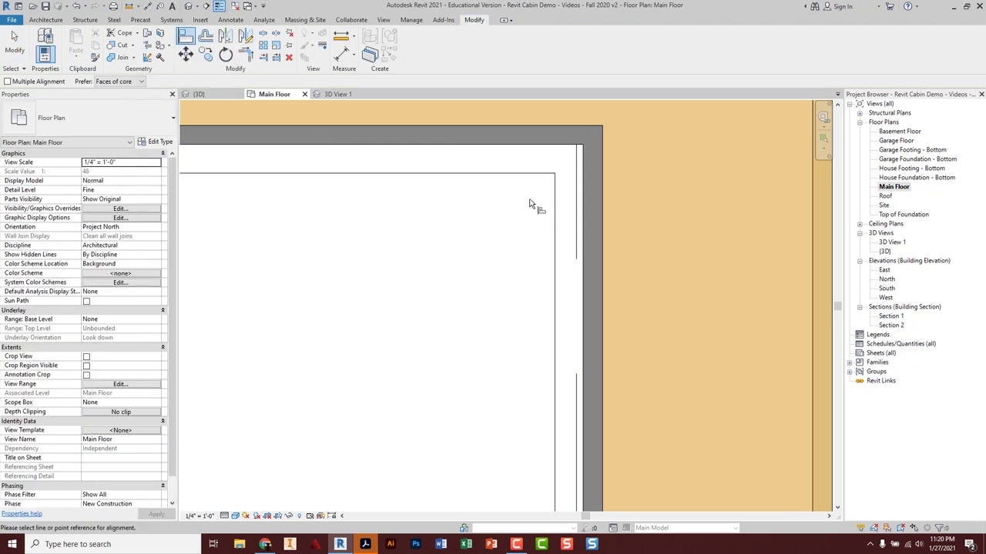
left_click(577, 211)
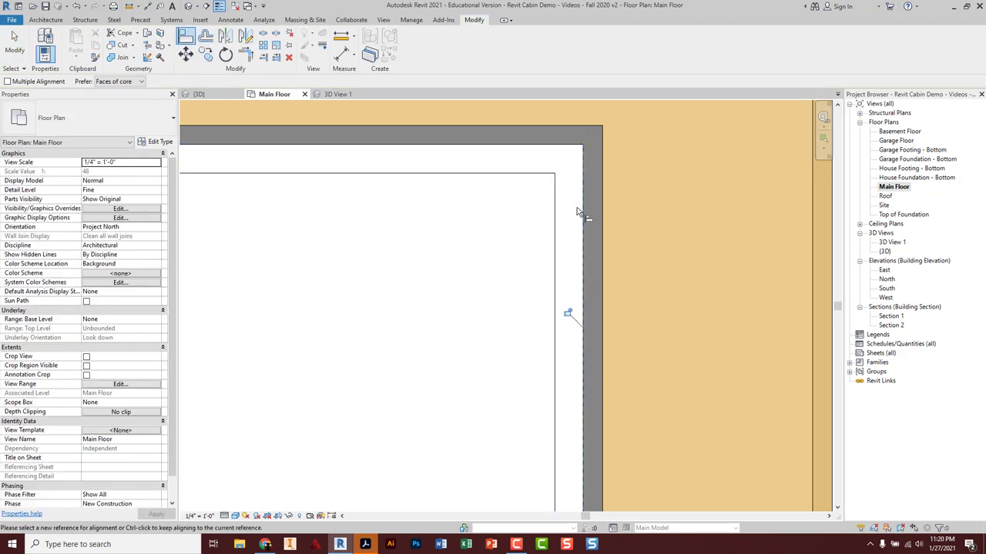
middle_click_drag(566, 306, 444, 294)
scroll(478, 288, "down", 2)
scroll(429, 286, "up", 4)
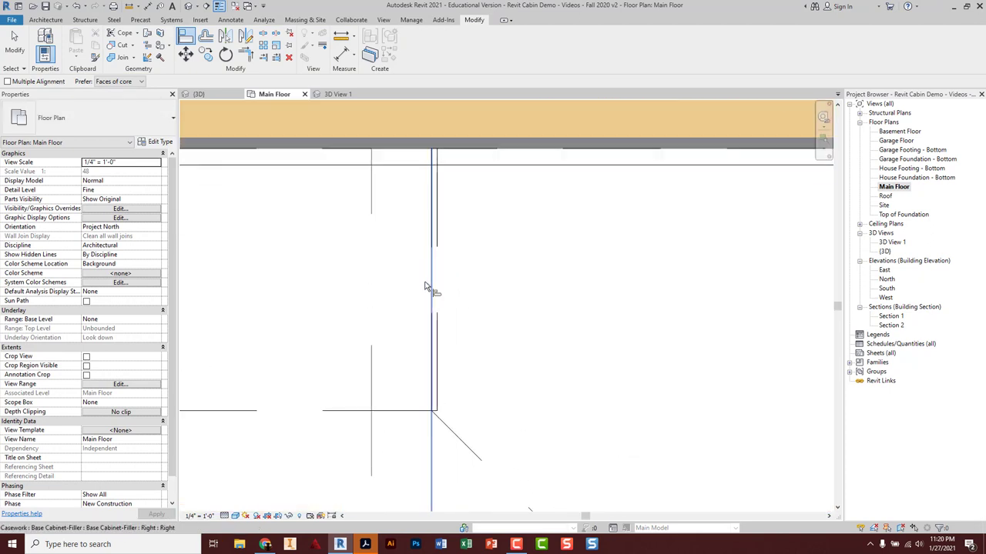
scroll(477, 299, "up", 2)
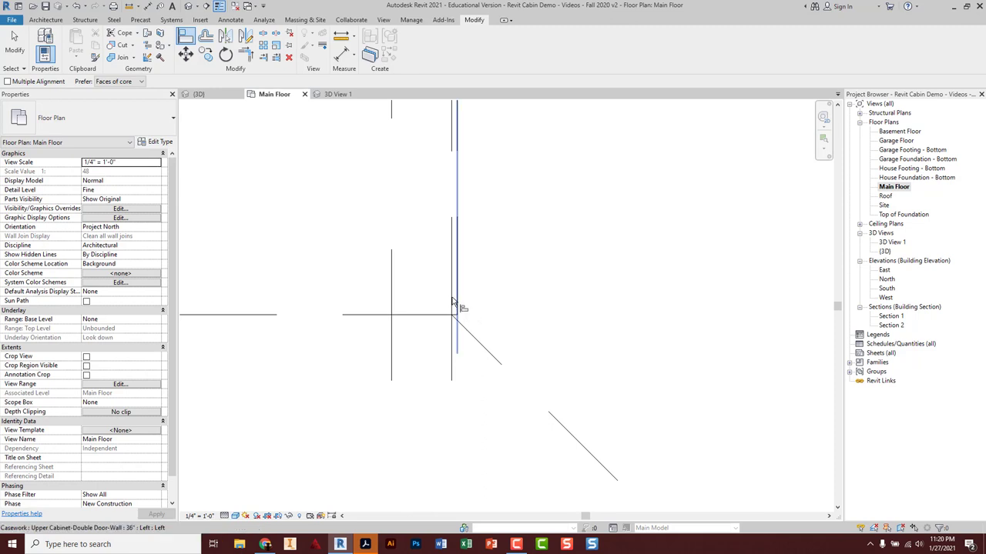
scroll(455, 304, "down", 3)
scroll(456, 280, "up", 3)
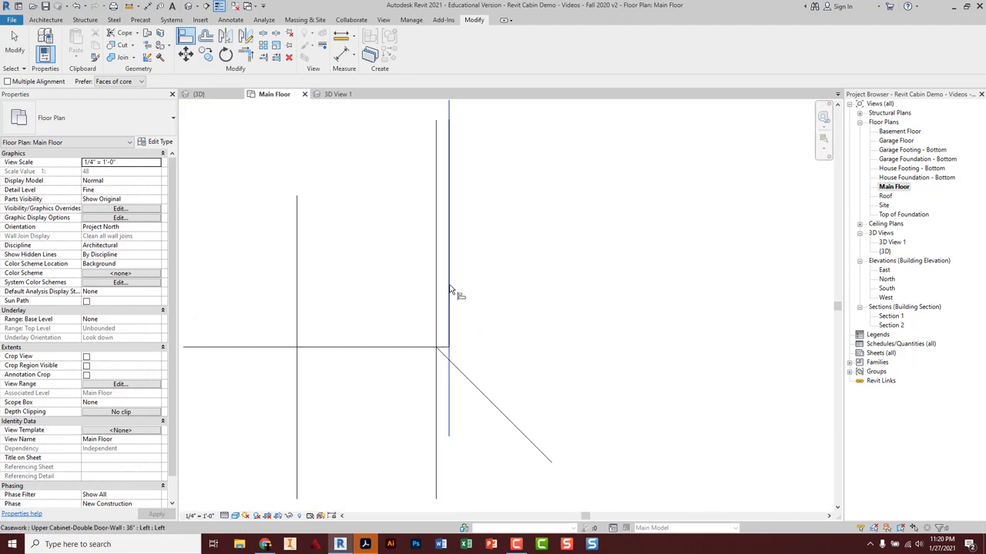
left_click(450, 275)
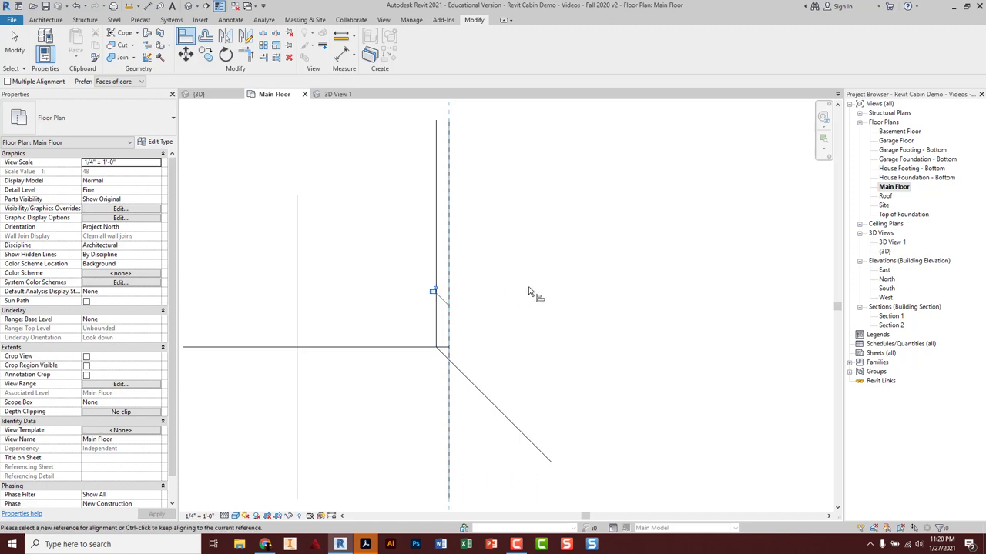
key("Escape")
Align the 36" upper double-door cabinet's edge to the base cabinet filler edge.
scroll(528, 287, "down", 4)
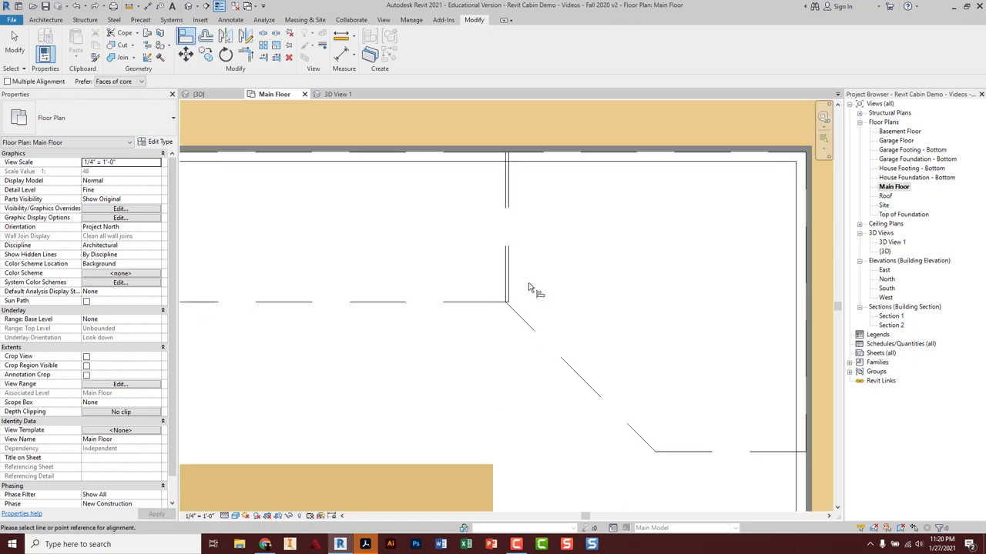
middle_click_drag(528, 287, 729, 290)
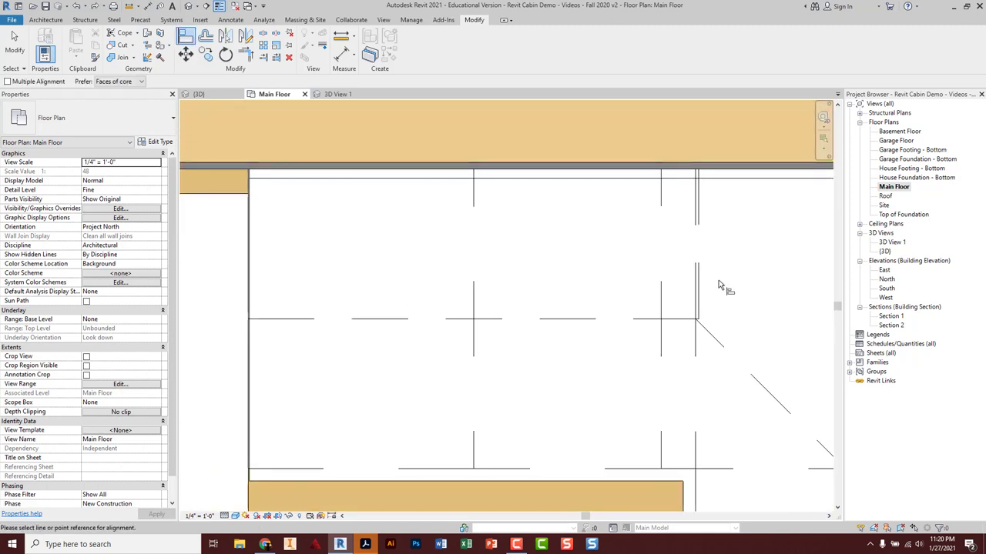
scroll(713, 289, "up", 2)
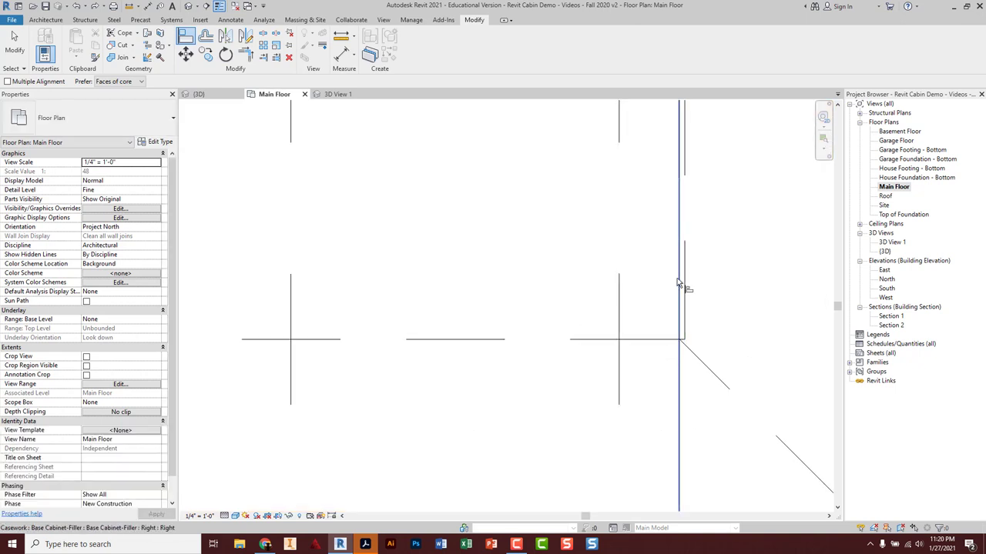
left_click(686, 279)
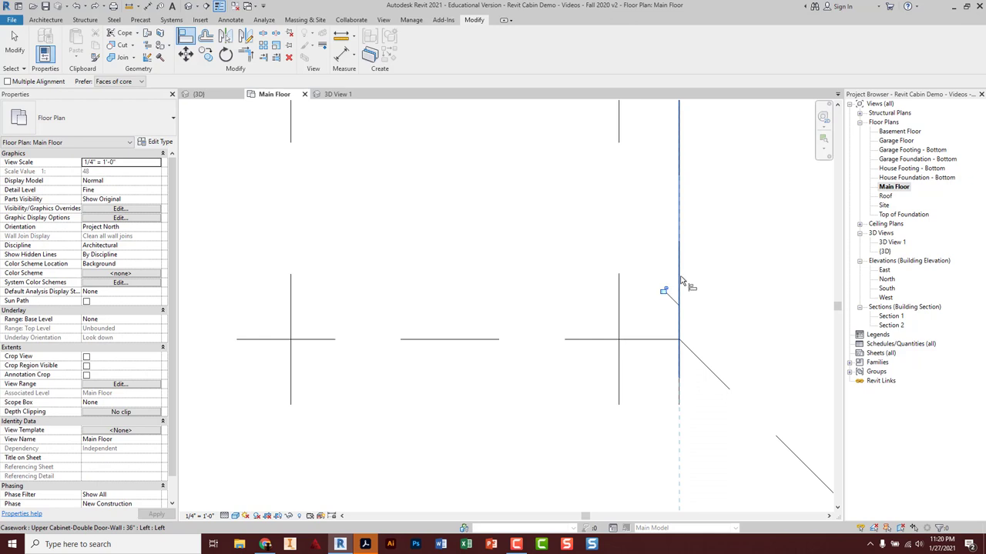
scroll(664, 285, "down", 3)
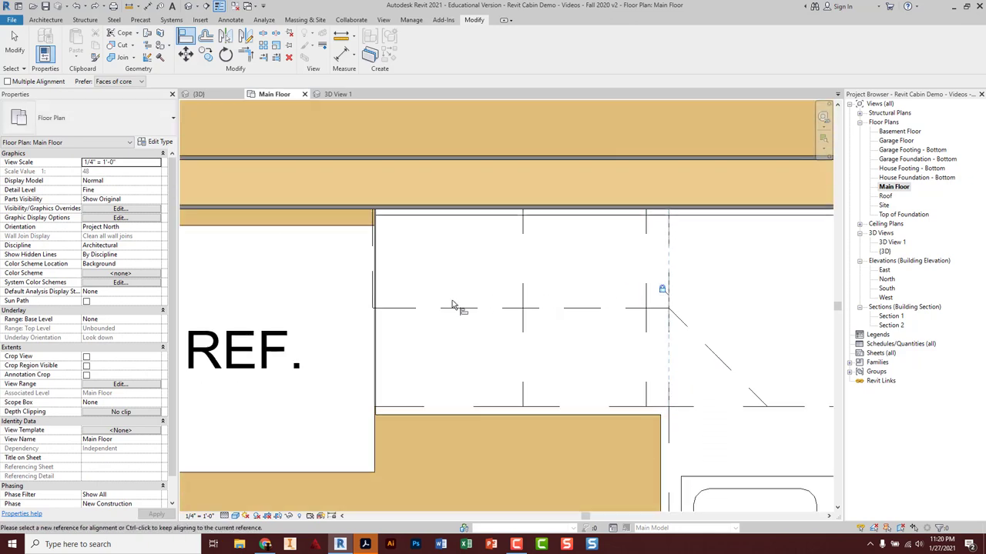
scroll(365, 271, "up", 2)
Change the upper double-door wall cabinet's type to the 33" width.
key("Escape")
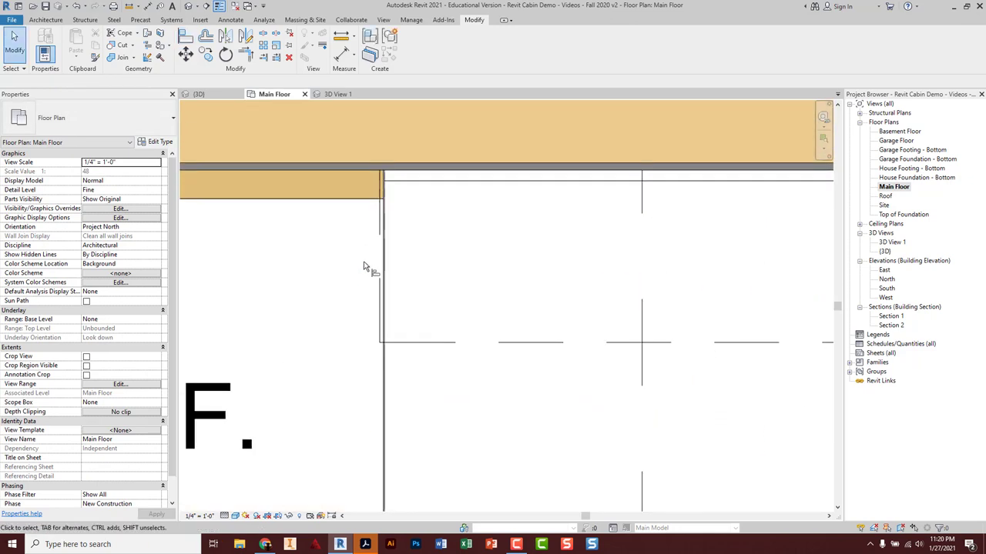
left_click(260, 416)
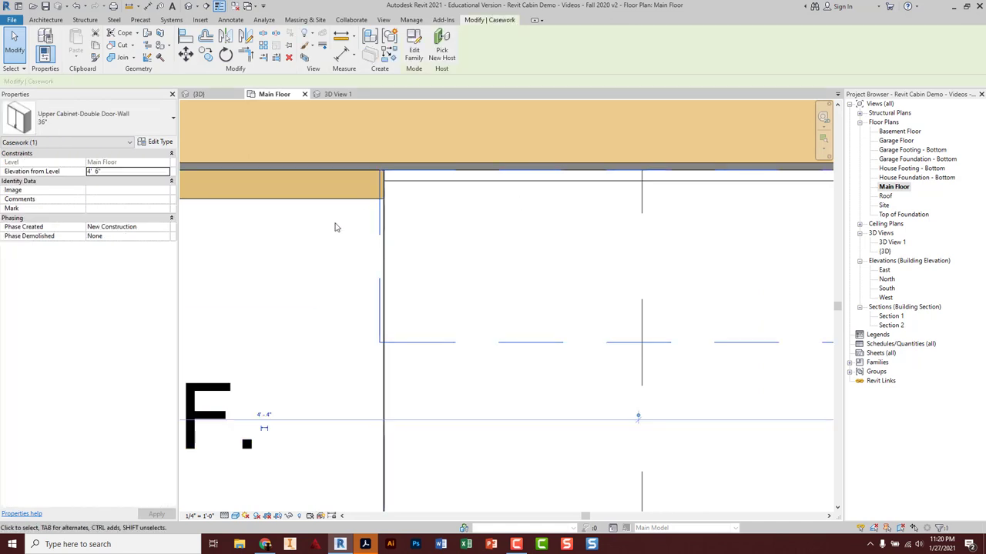
left_click(102, 123)
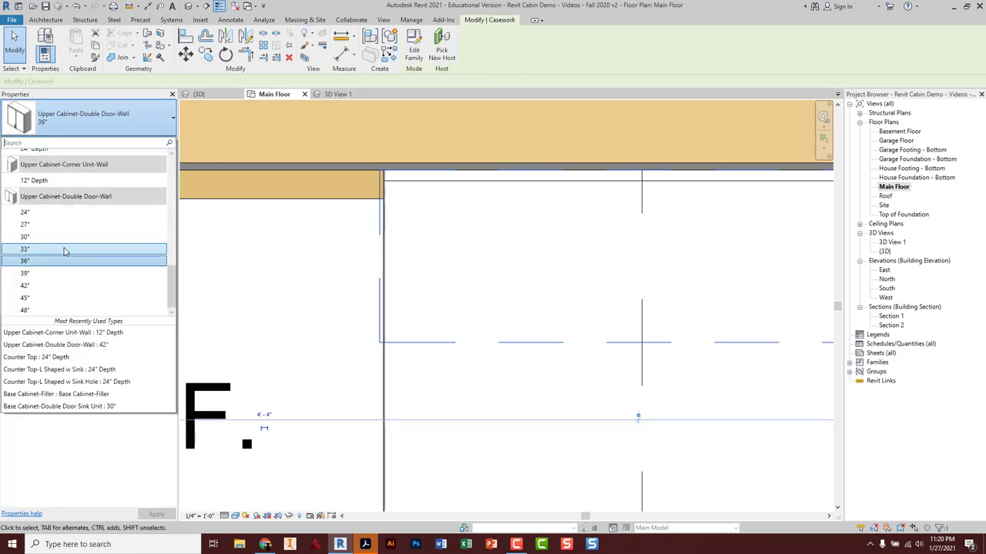
left_click(58, 255)
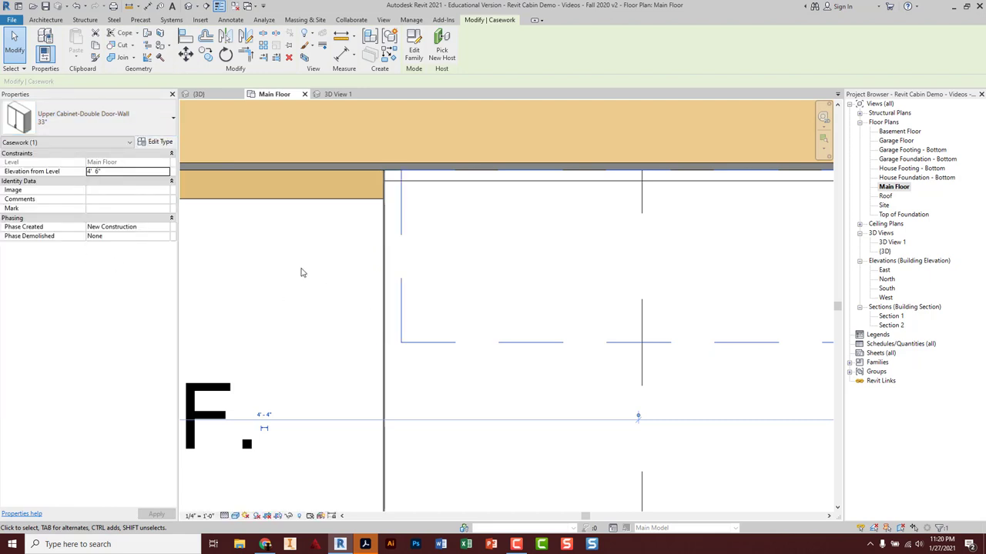
left_click(529, 361)
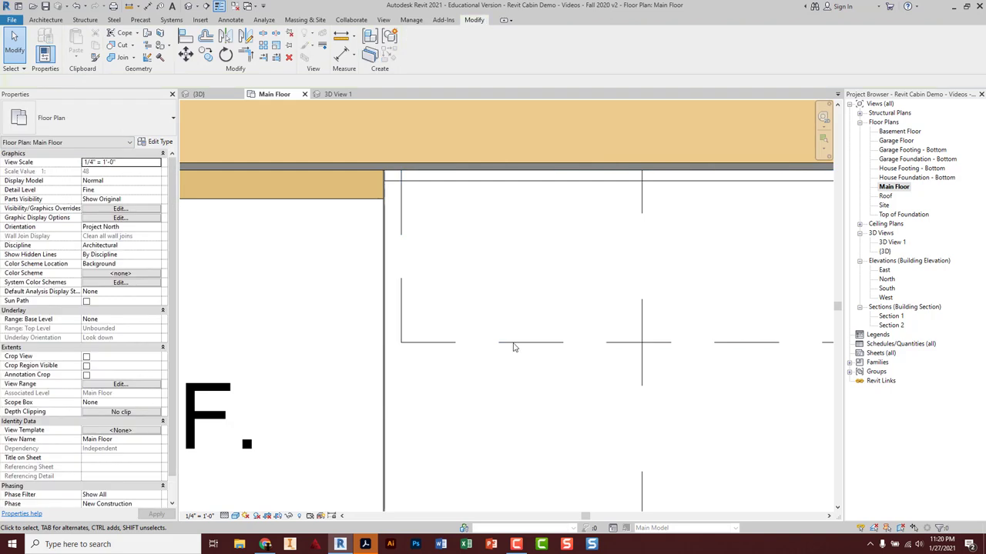
Select and inspect the upper corner and 33" cabinets where they meet, then clear the selection.
scroll(494, 348, "down", 2)
scroll(493, 351, "down", 2)
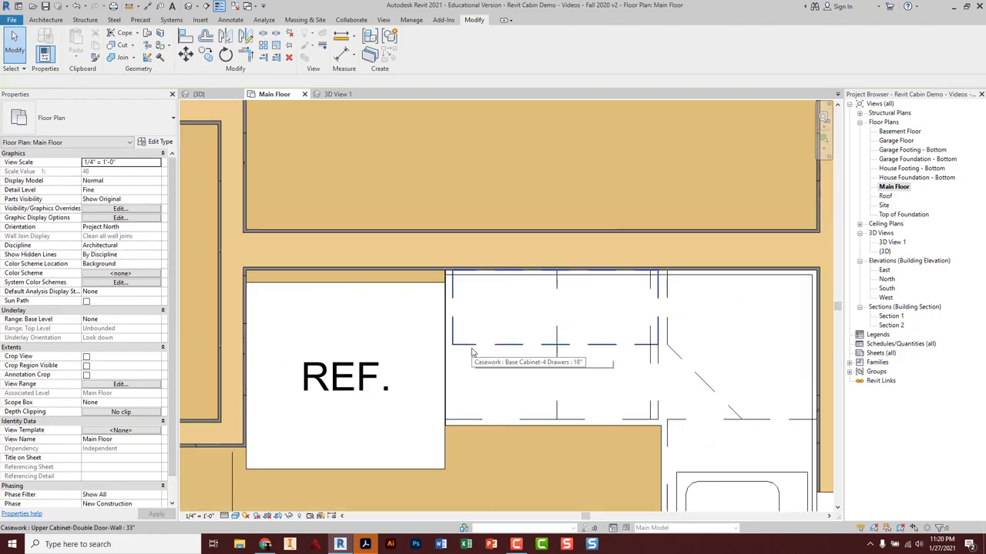
middle_click_drag(685, 325, 508, 298)
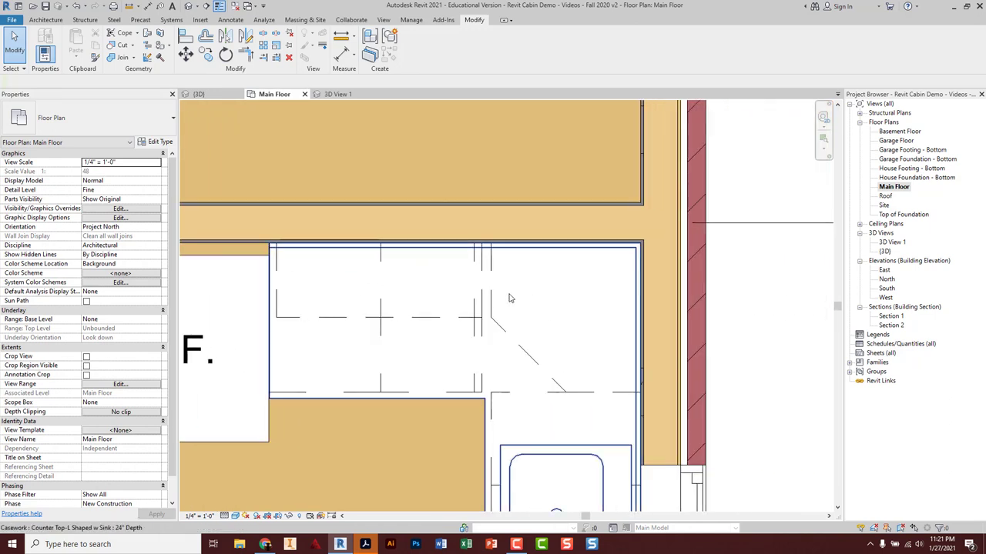
scroll(504, 300, "up", 2)
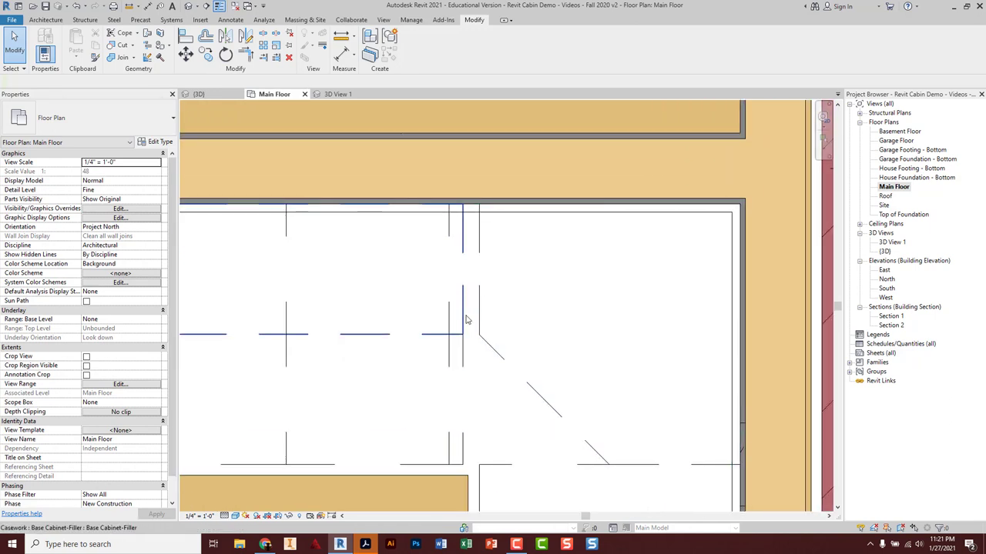
left_click(490, 348)
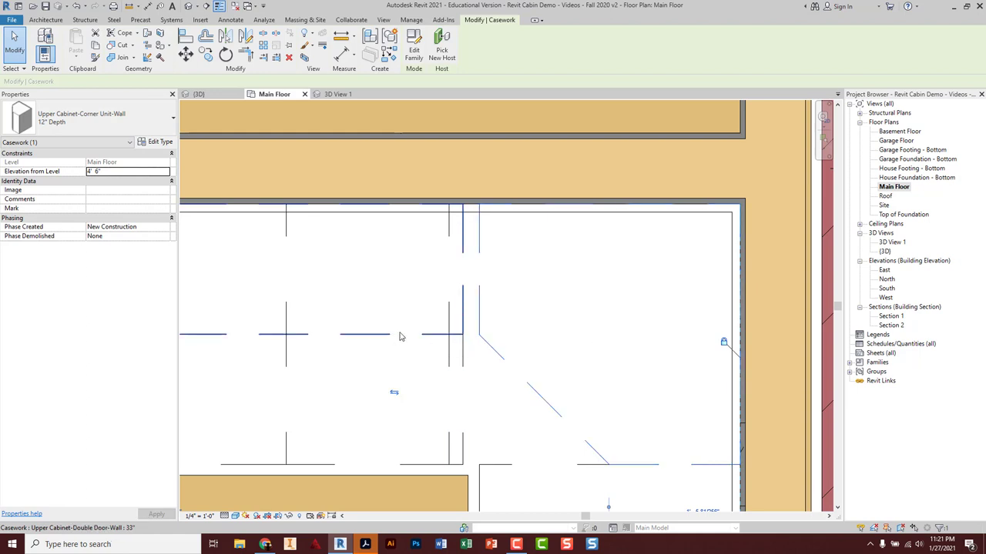
scroll(462, 331, "down", 2)
left_click(435, 319)
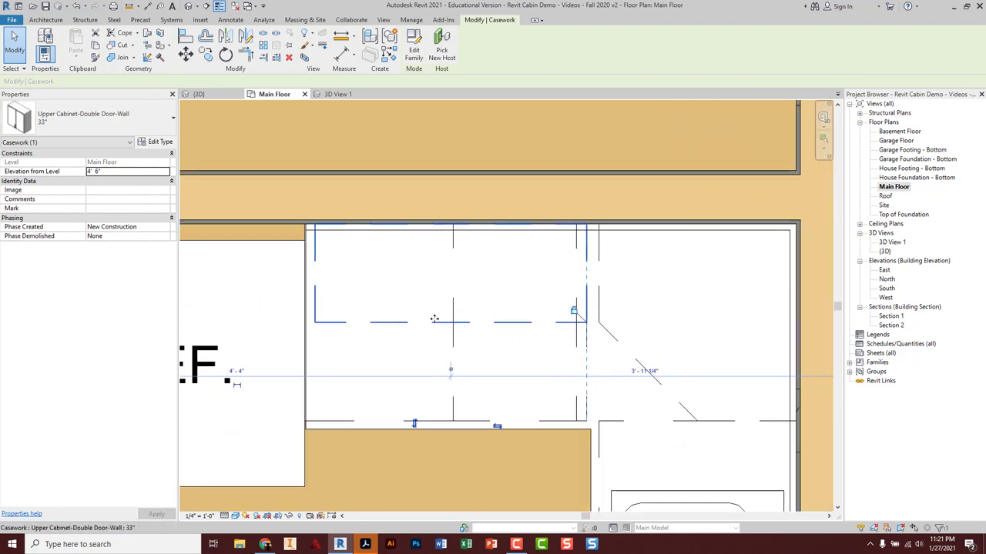
scroll(607, 298, "up", 1)
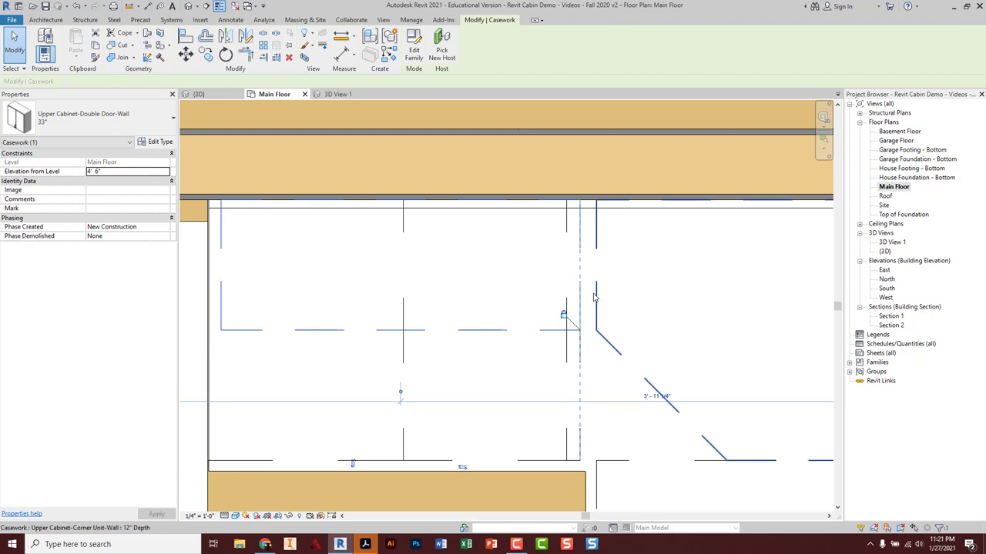
left_click(593, 298)
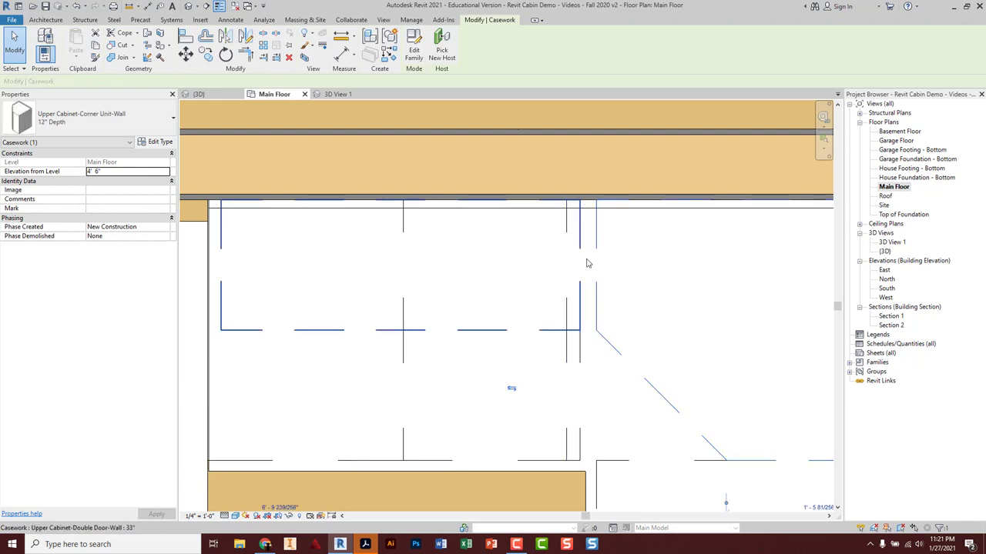
middle_click_drag(588, 260, 560, 281)
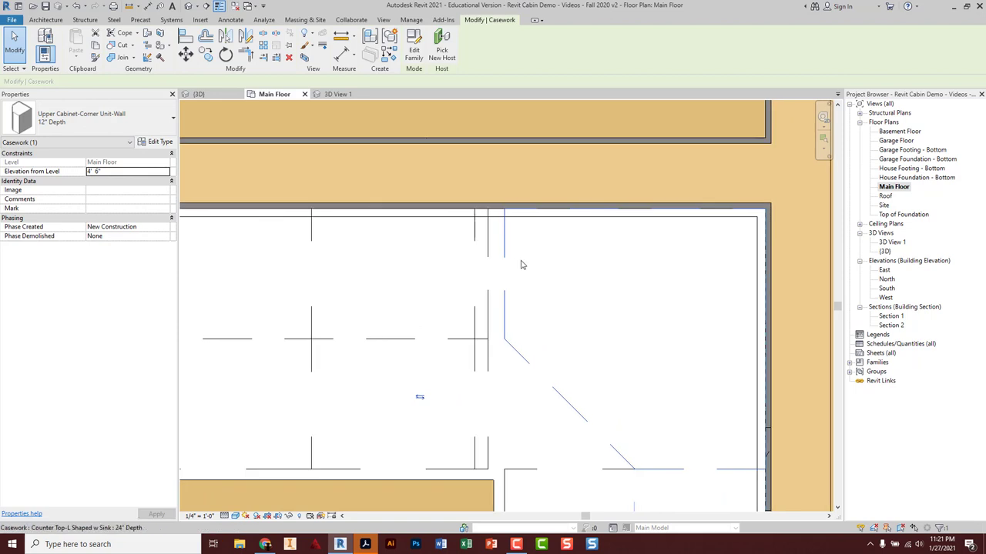
middle_click_drag(489, 282, 652, 267)
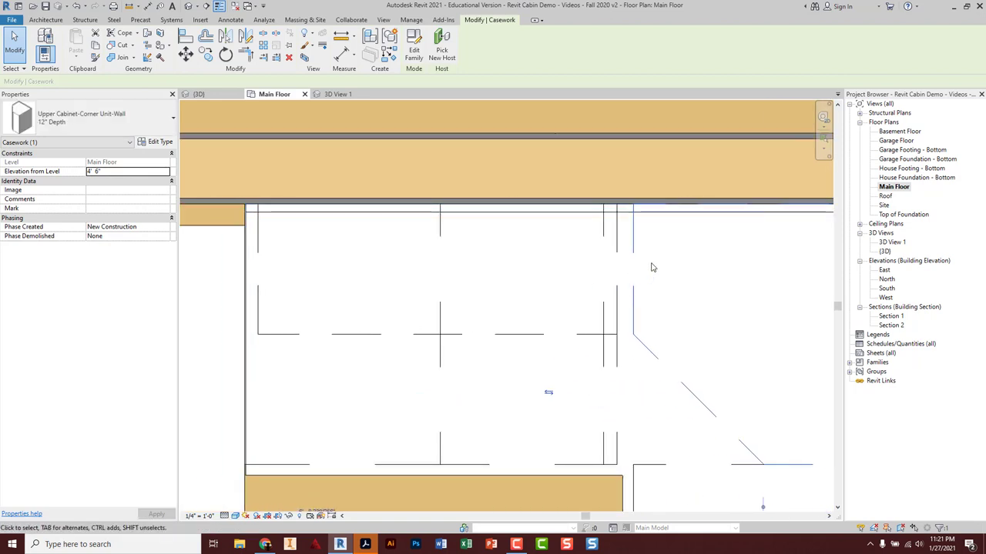
key("Escape")
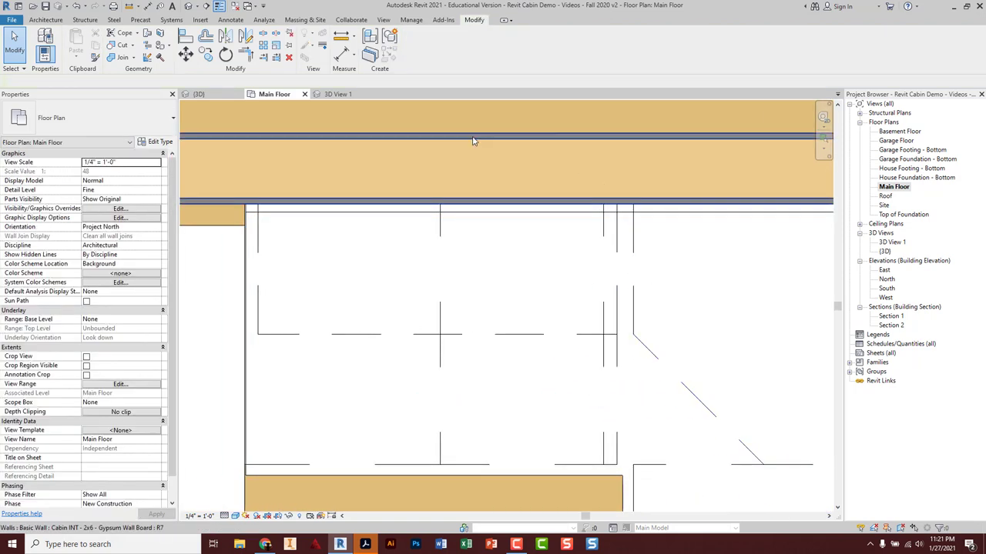
Use Align to make the upper cabinet's edge flush with the corner cabinet's edge.
left_click(184, 37)
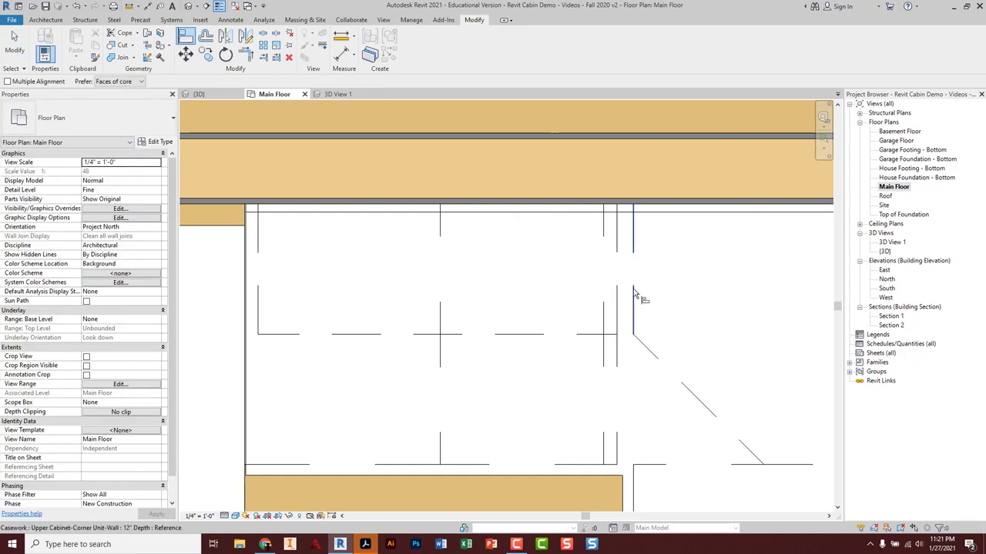
left_click(634, 295)
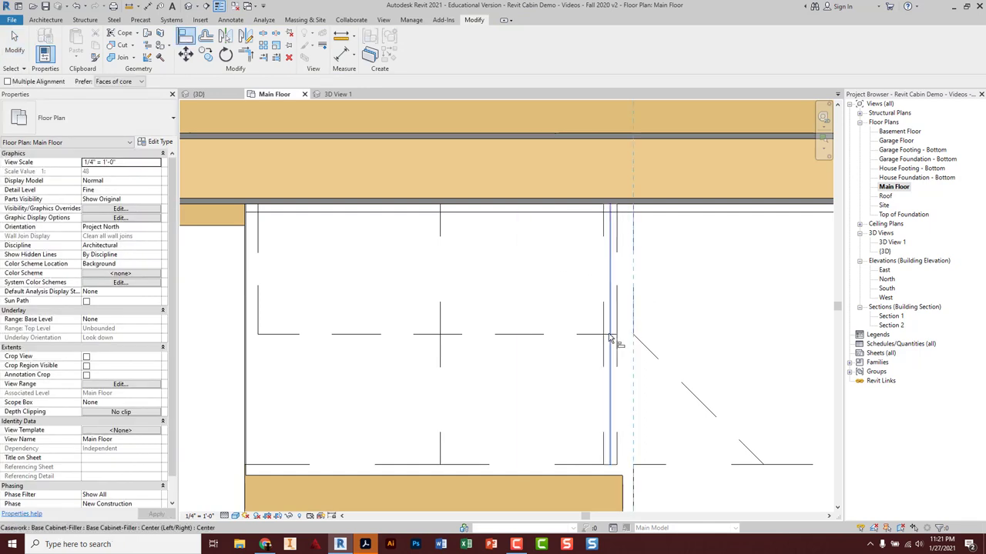
left_click(617, 310)
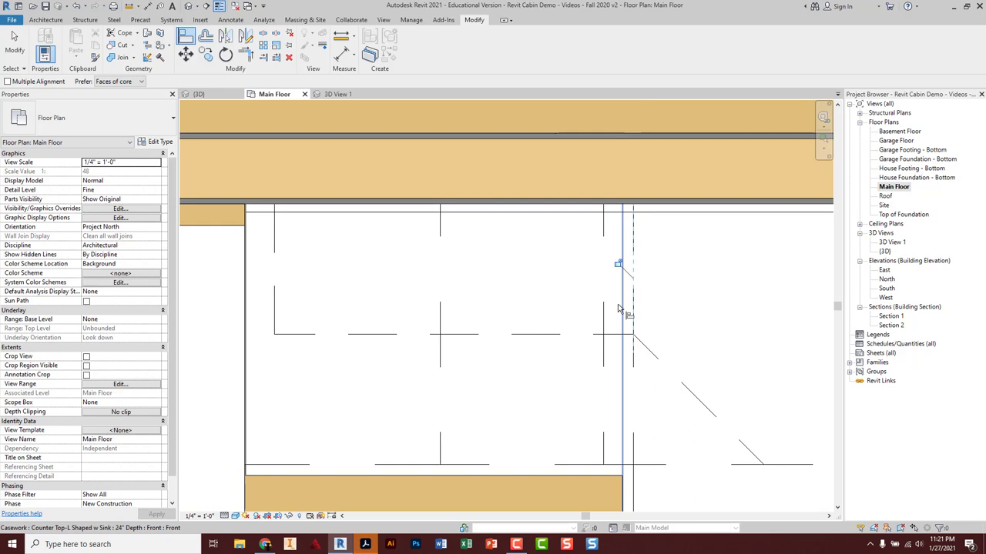
key("Escape")
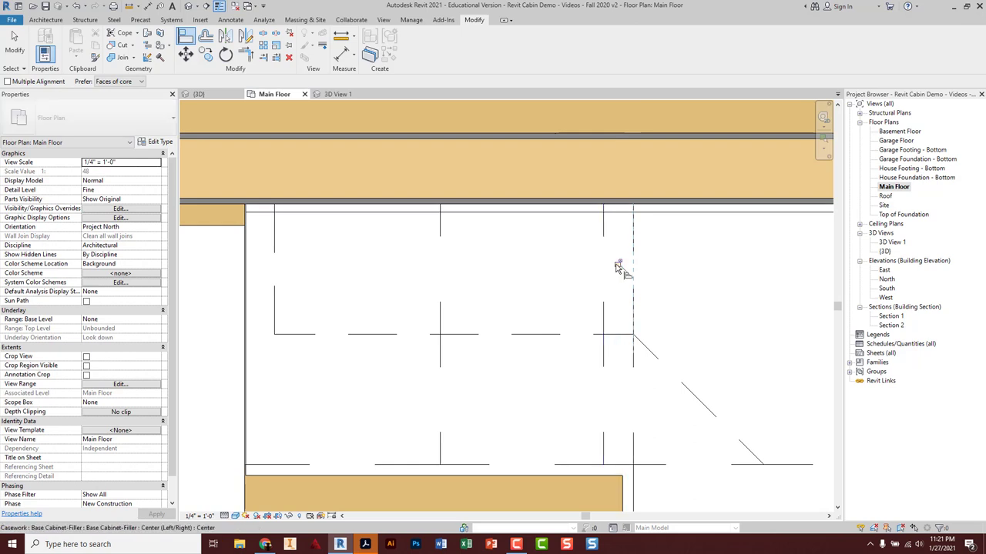
key("Escape")
scroll(337, 311, "down", 3)
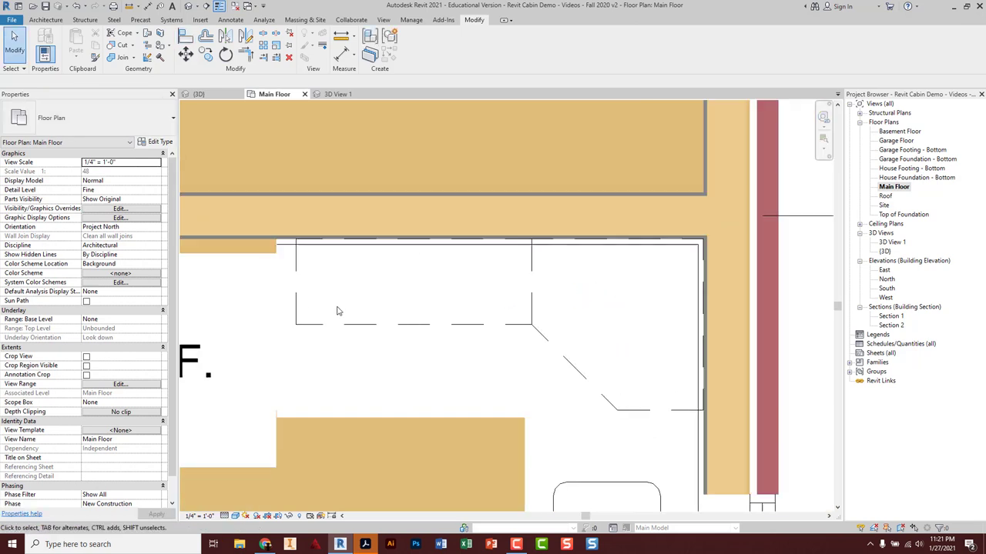
Pan and zoom the Main Floor plan to frame the sink and cooktop counter.
scroll(336, 310, "down", 1)
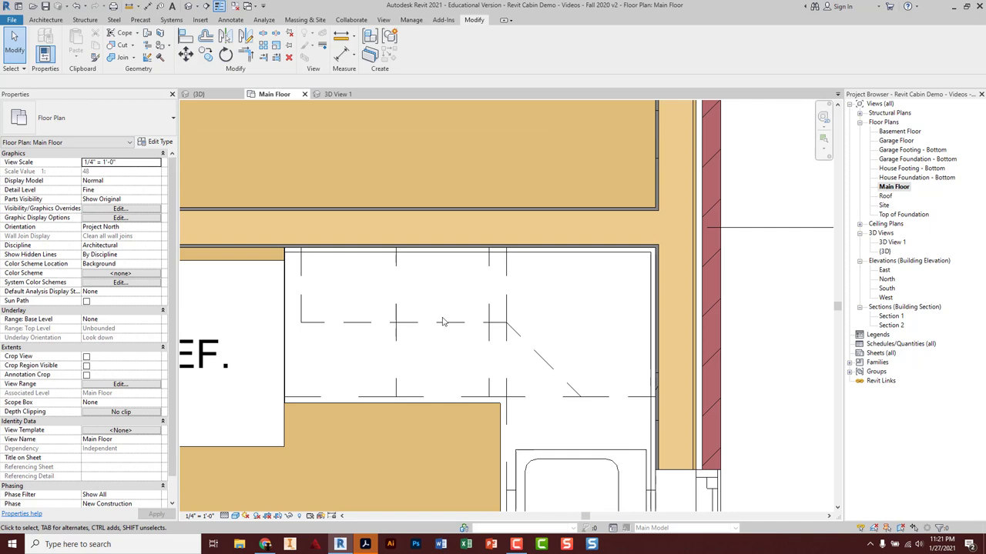
scroll(454, 308, "up", 4)
scroll(472, 273, "down", 2)
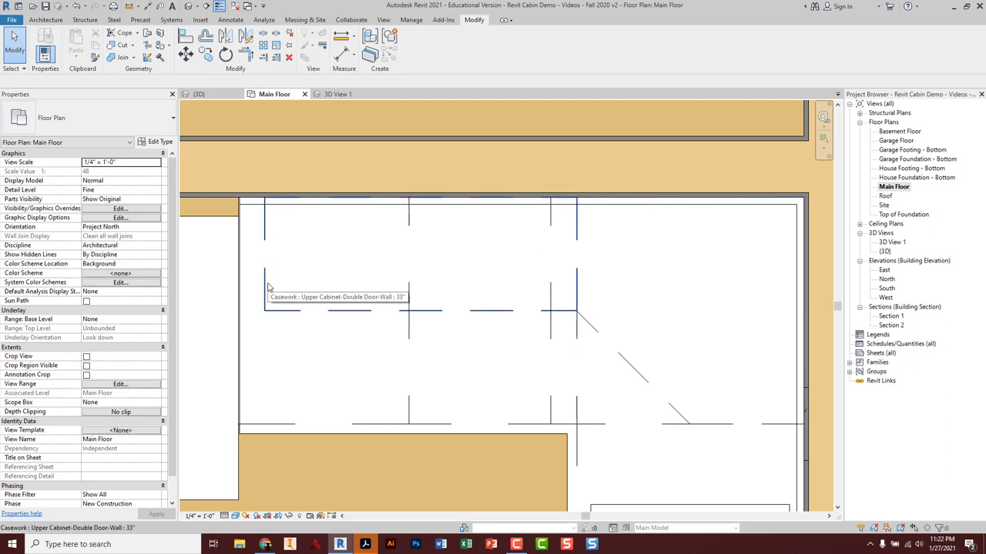
scroll(377, 306, "down", 3)
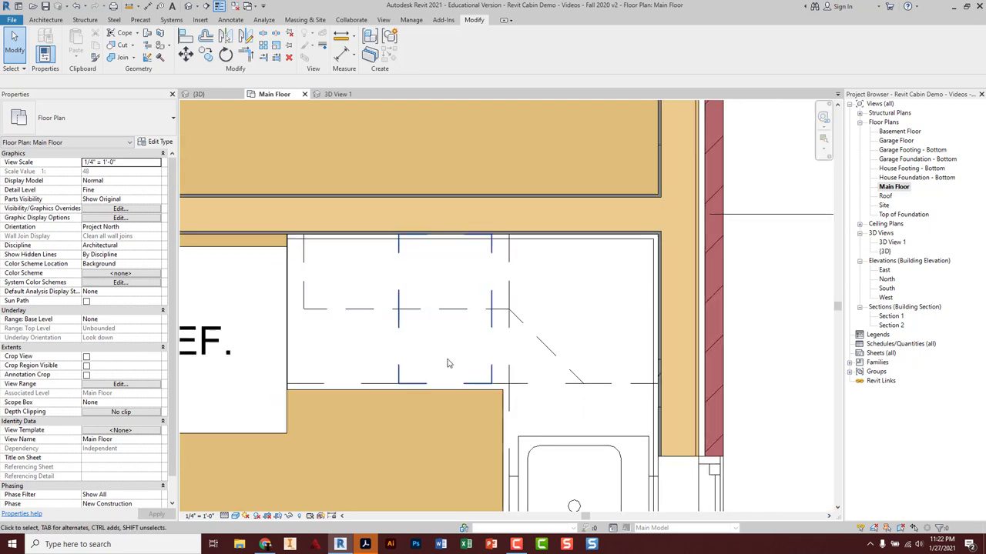
scroll(465, 350, "up", 1)
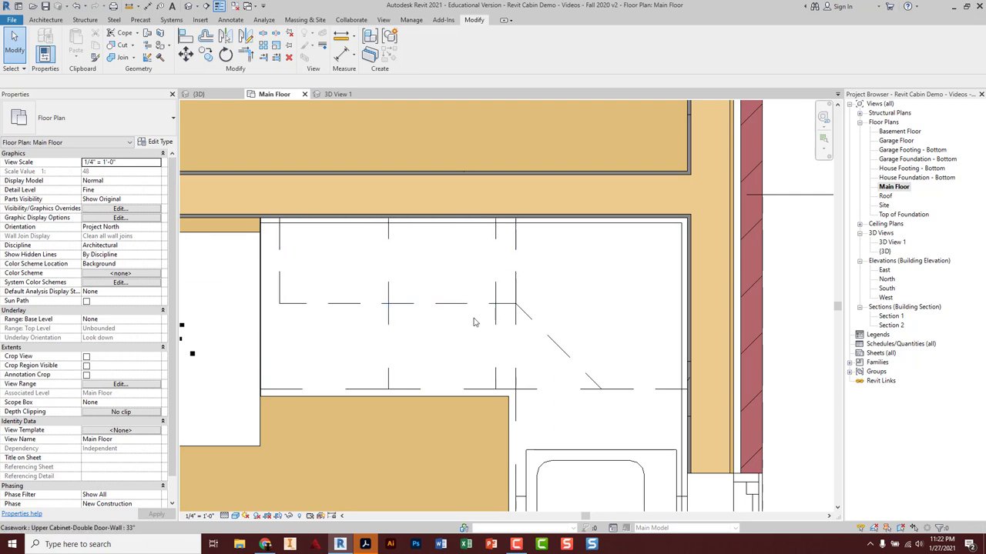
middle_click_drag(583, 407, 489, 198)
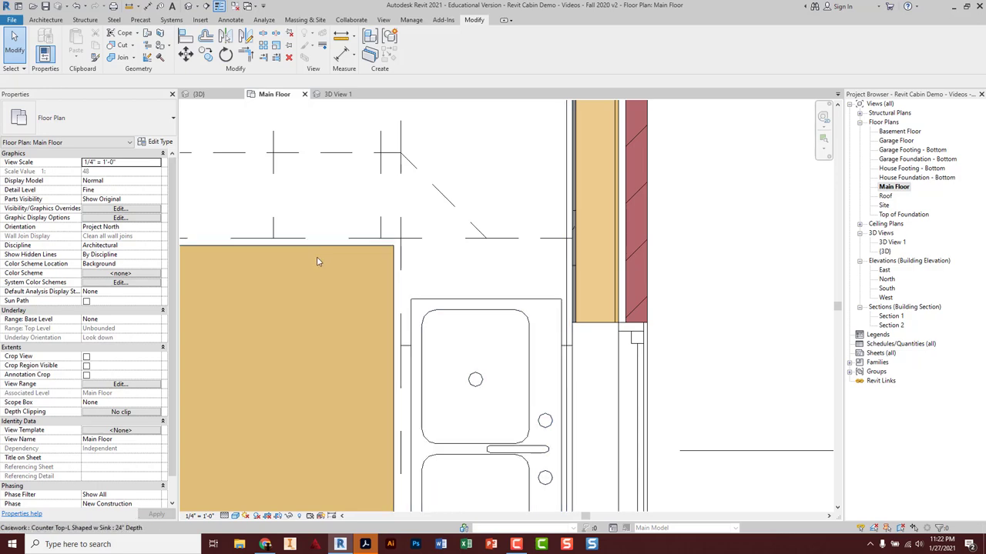
scroll(331, 351, "down", 2)
middle_click_drag(343, 334, 349, 162)
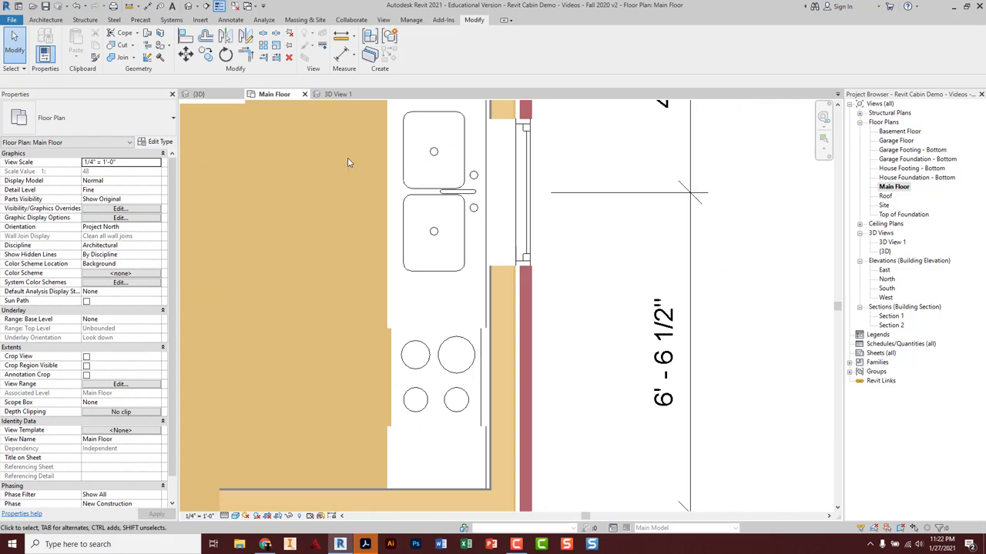
Place a 24" Upper Cabinet-Double Door-Wall component at 4' 6" on the wall above the range.
left_click(46, 20)
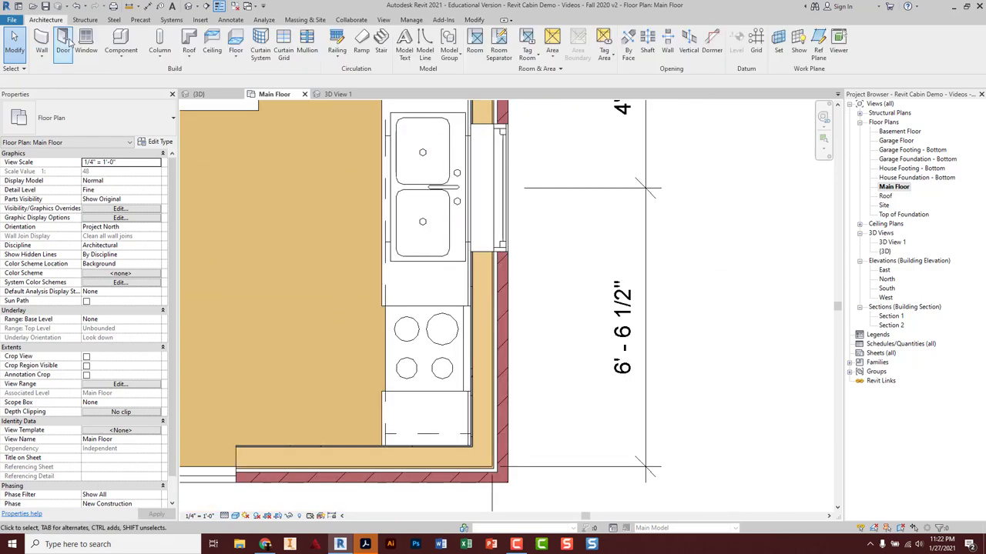
left_click(107, 43)
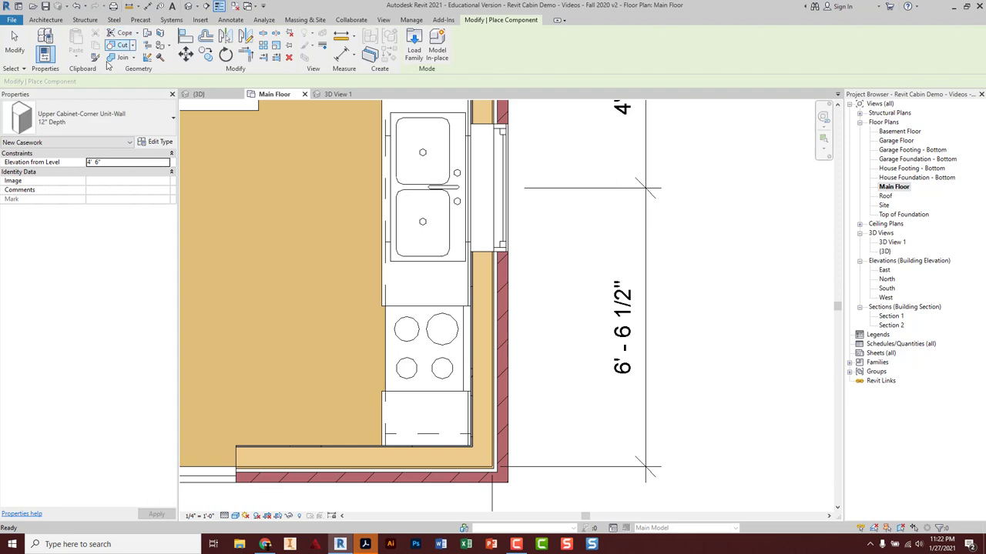
left_click(108, 117)
scroll(93, 254, "down", 2)
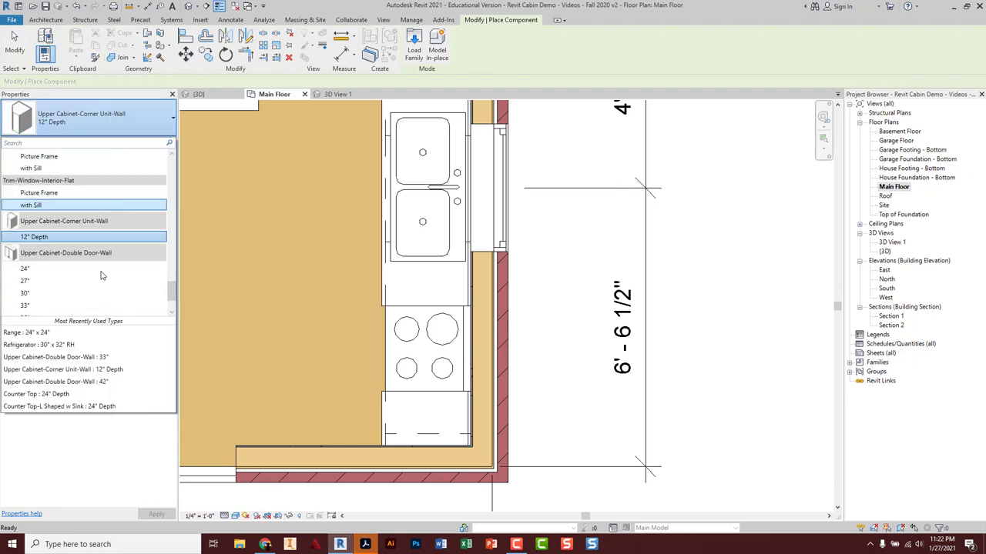
left_click(43, 269)
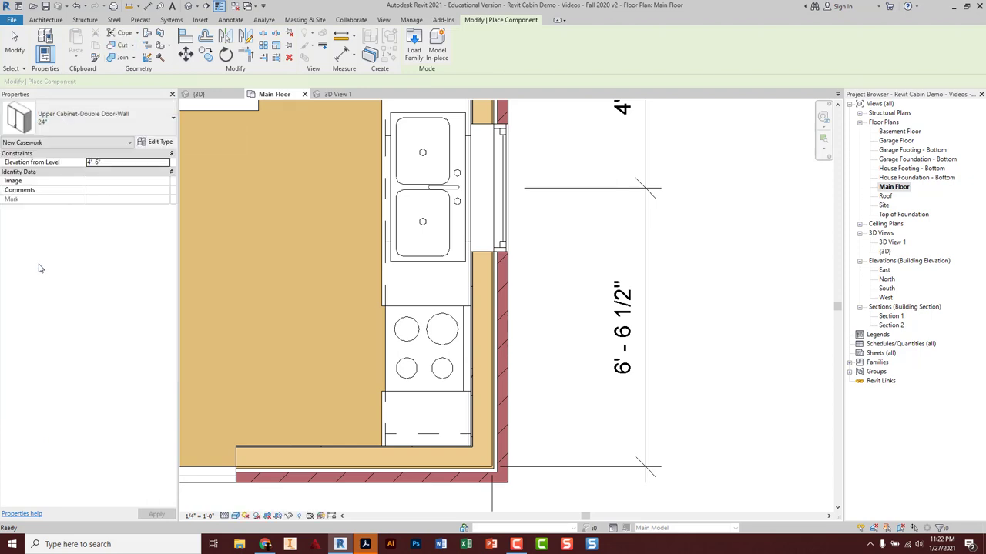
left_click(77, 120)
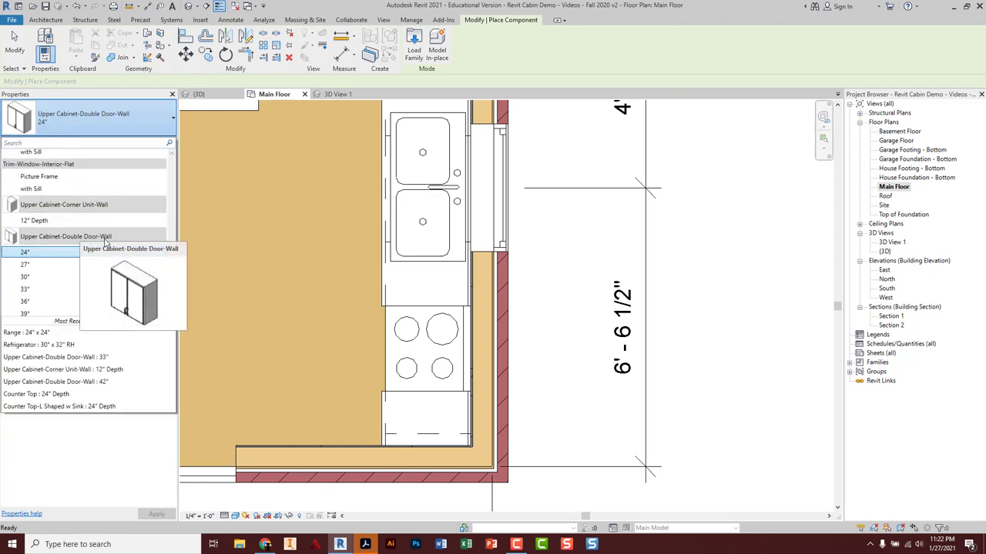
left_click(42, 254)
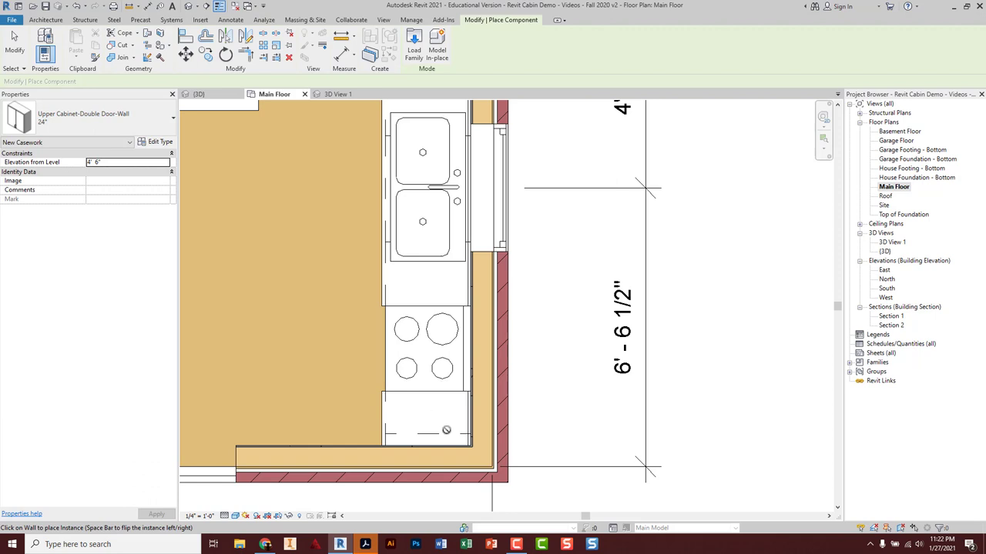
scroll(465, 300, "up", 3)
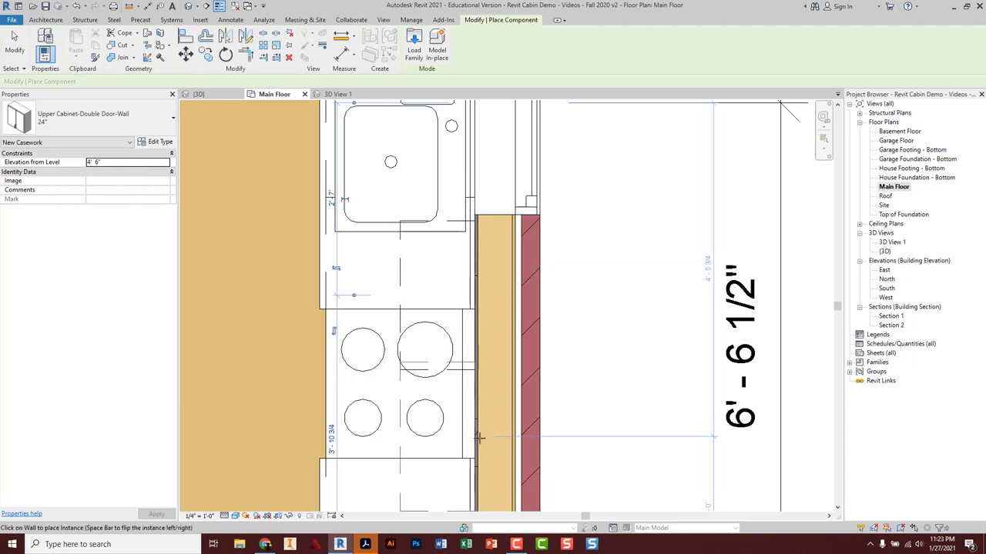
middle_click_drag(480, 429, 480, 378)
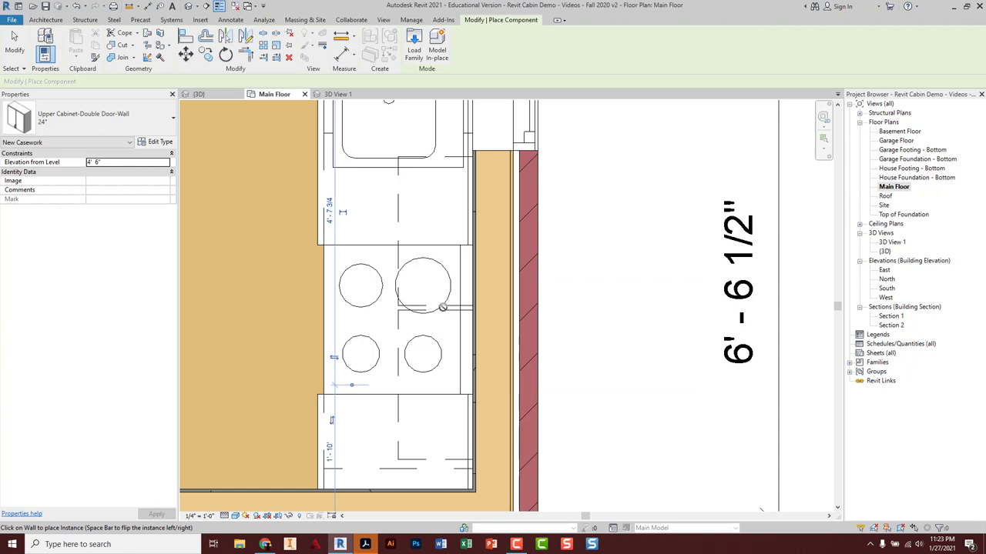
key("Escape")
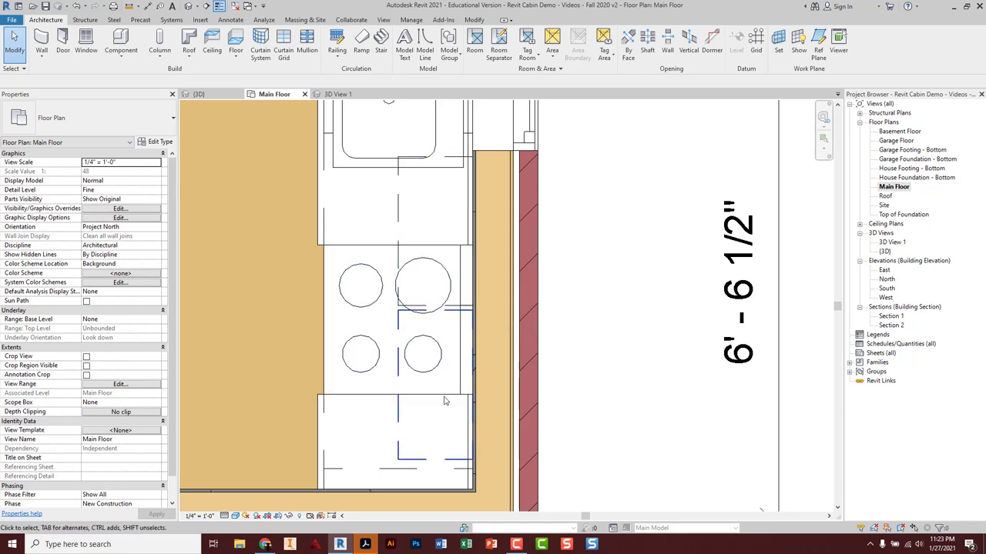
Align the 24" cabinet's edges to the counter top edge and the base cabinet line.
scroll(444, 401, "up", 3)
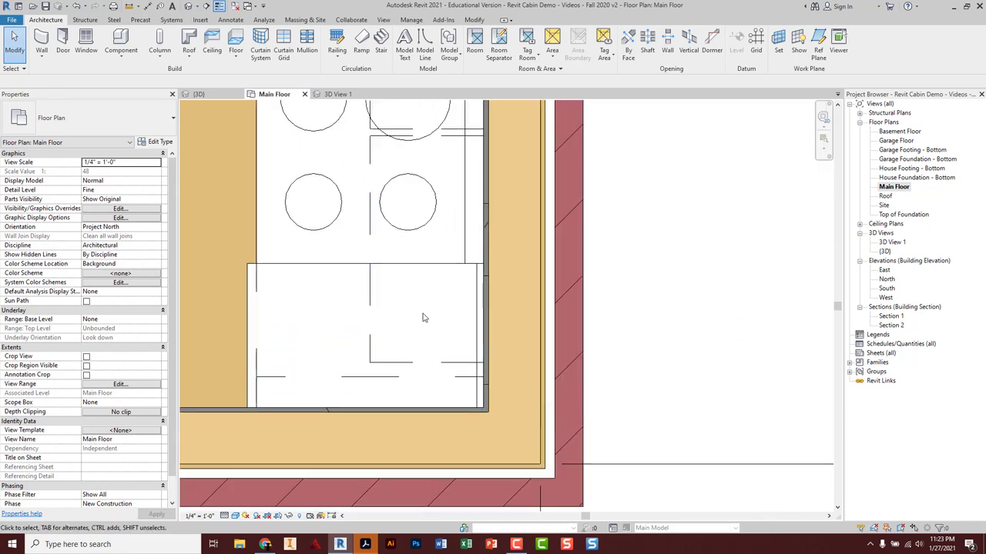
left_click(472, 20)
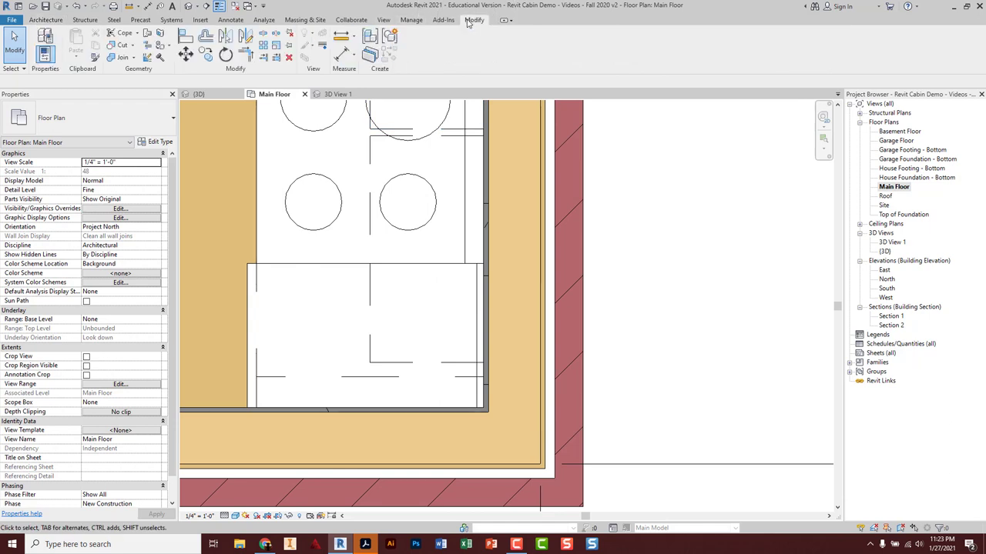
left_click(186, 36)
left_click(395, 408)
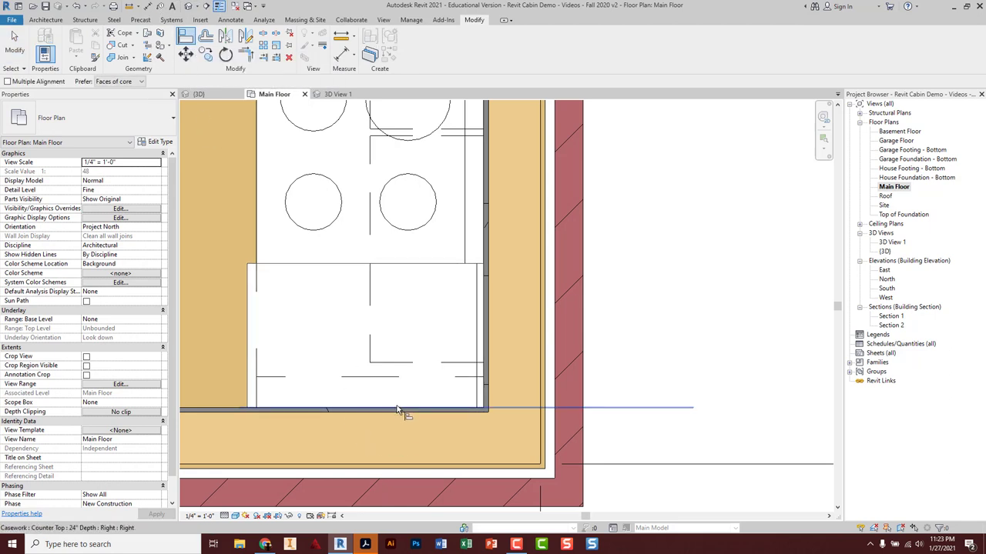
left_click(391, 365)
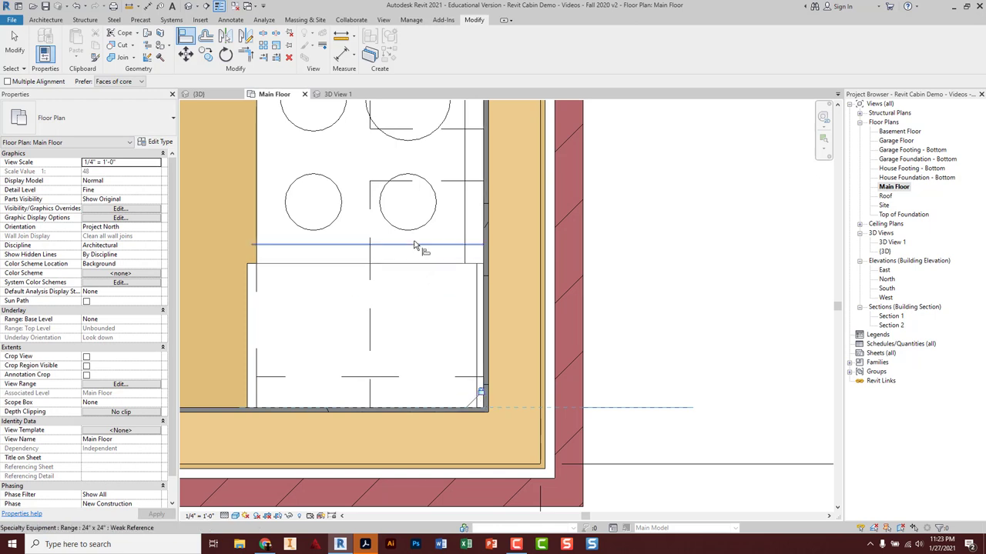
scroll(432, 385, "up", 3, "ctrl")
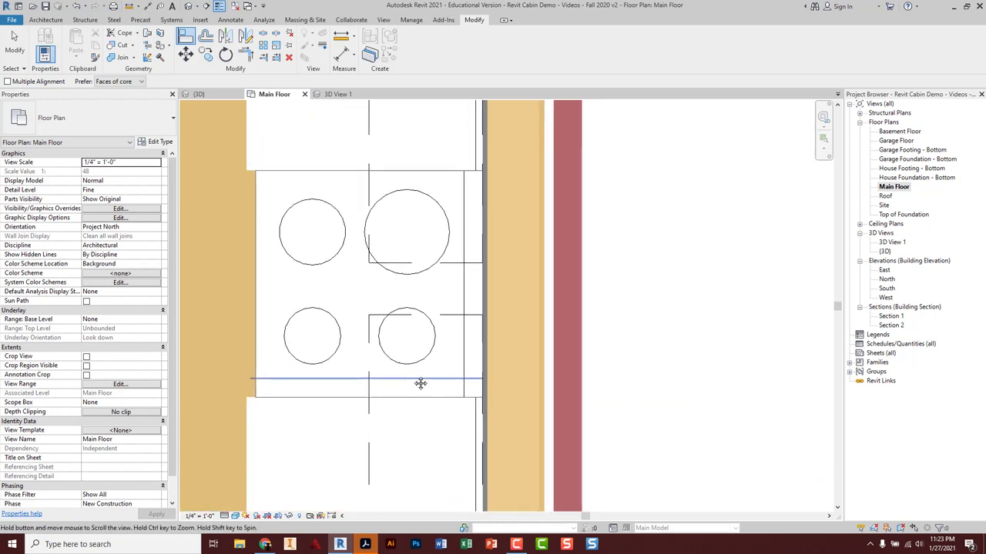
left_click(379, 317)
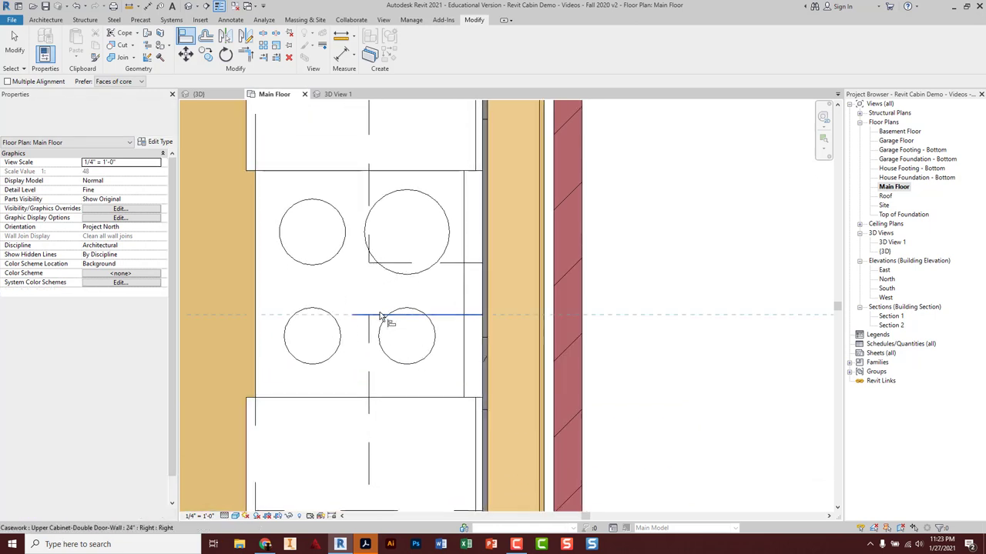
left_click(375, 265)
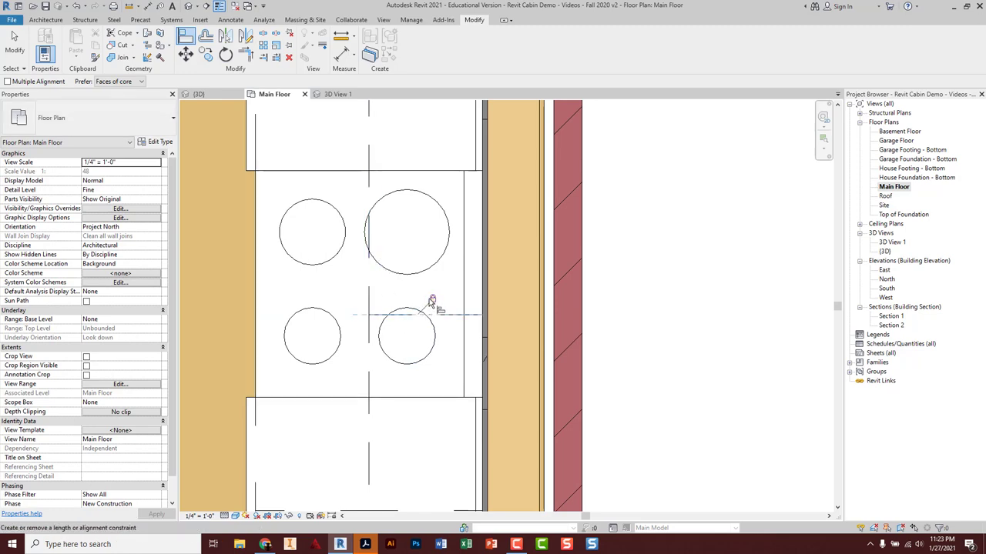
Switch to 3D View 1 to see the cabinet over the range.
scroll(431, 308, "down", 4)
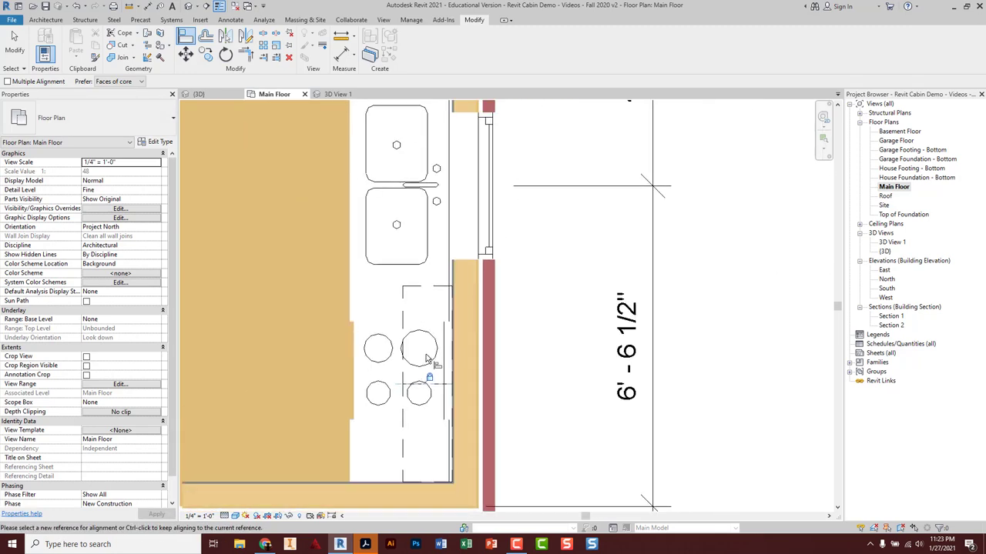
middle_click_drag(438, 114, 429, 187)
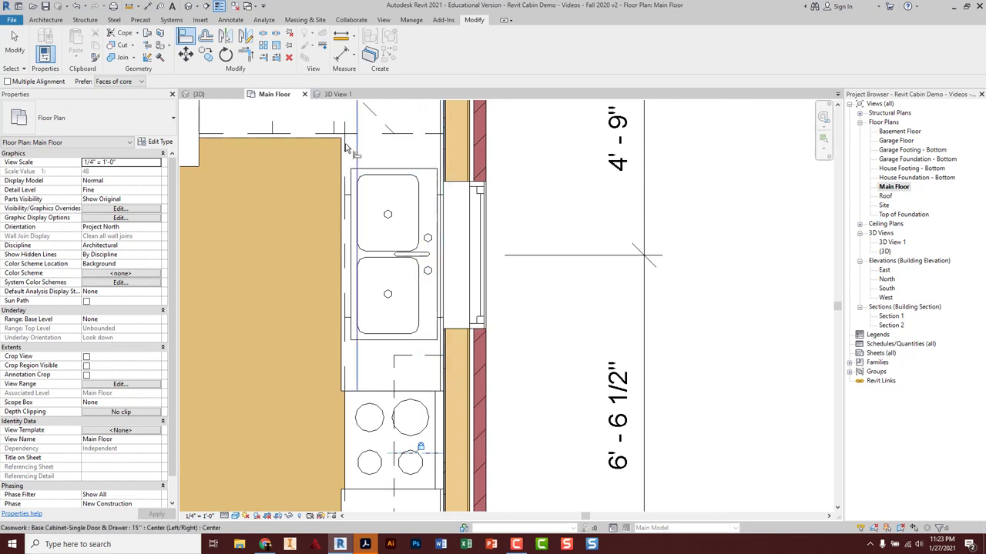
left_click(338, 94)
Inspect the cabinets in 3D View 1, end Align, and select the counter top beside the range.
scroll(404, 243, "down", 3)
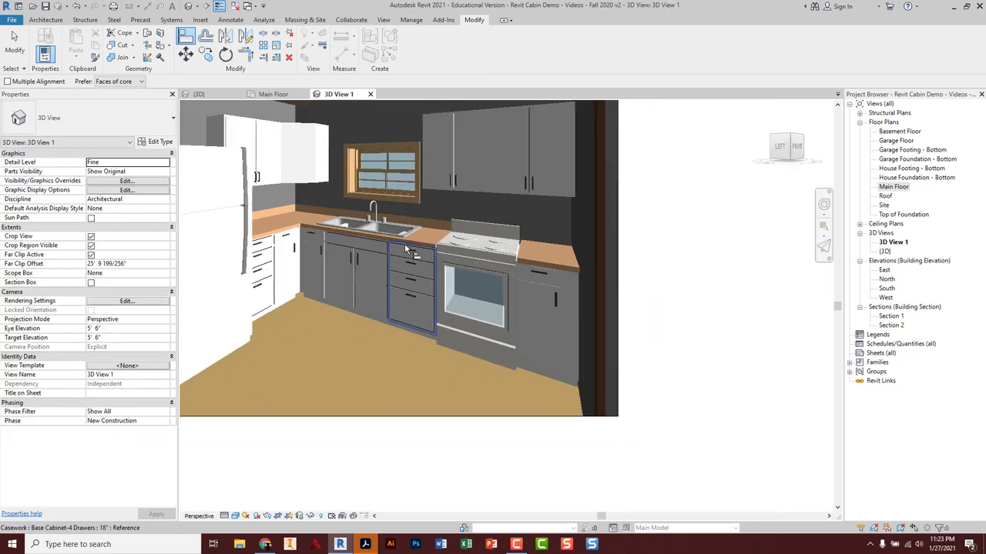
scroll(406, 246, "up", 4)
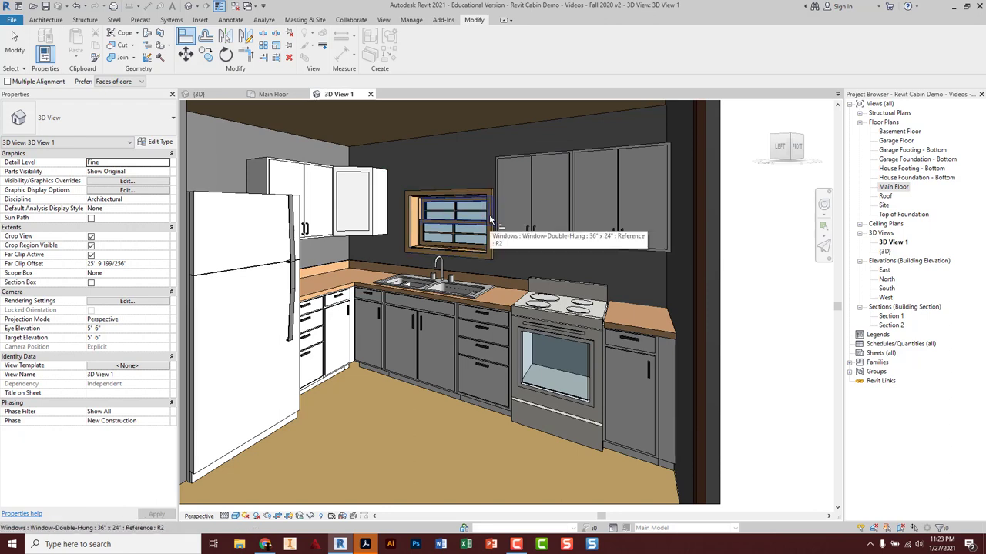
left_click(627, 308)
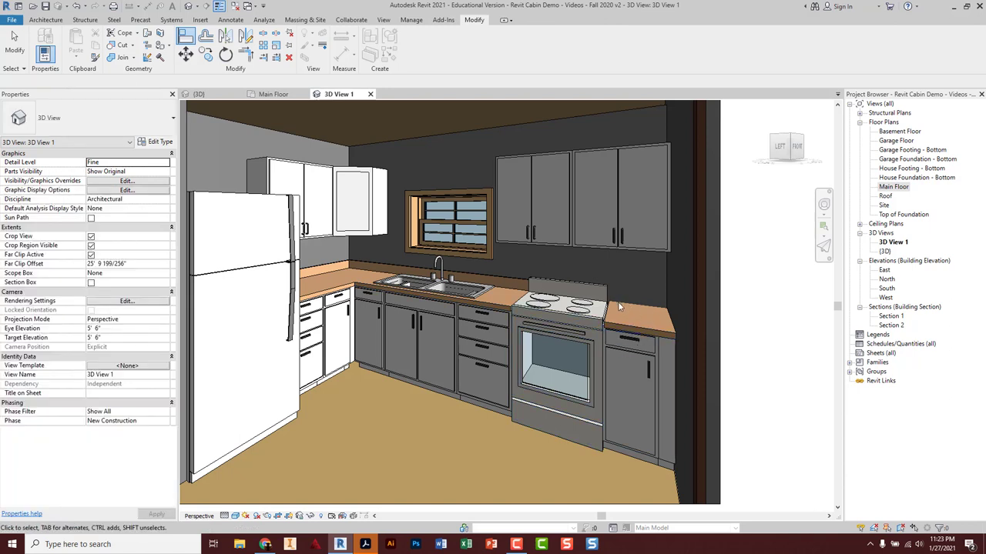
key("Escape")
left_click(625, 306)
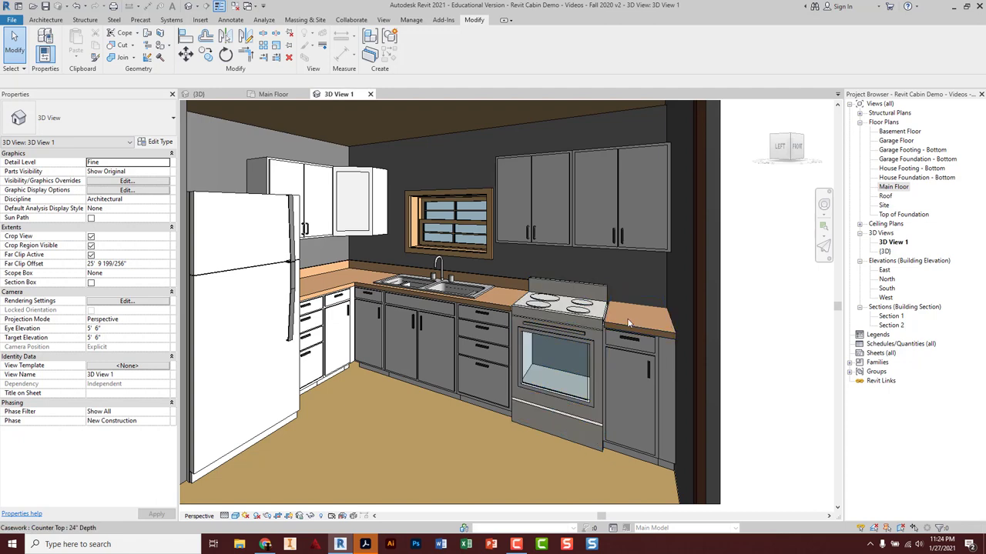
left_click(630, 327)
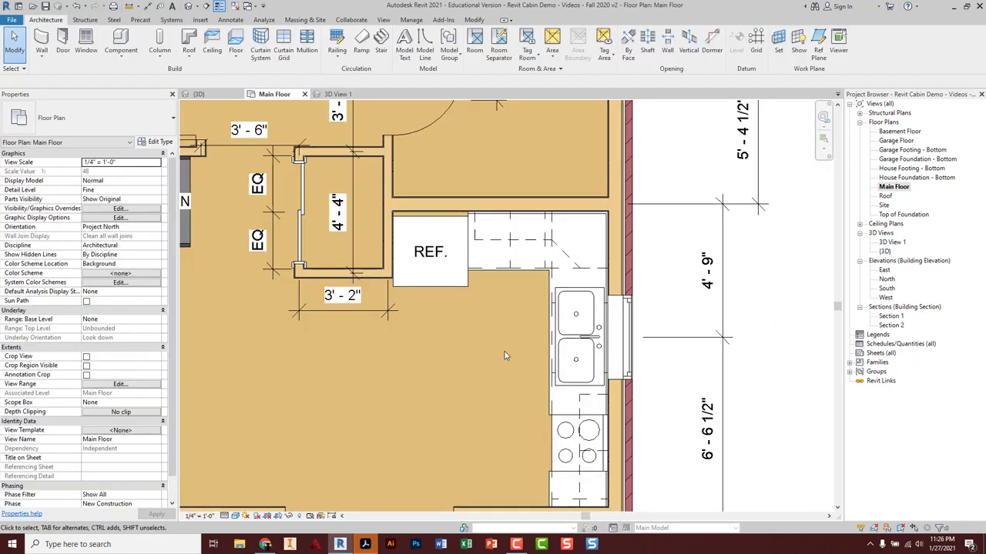